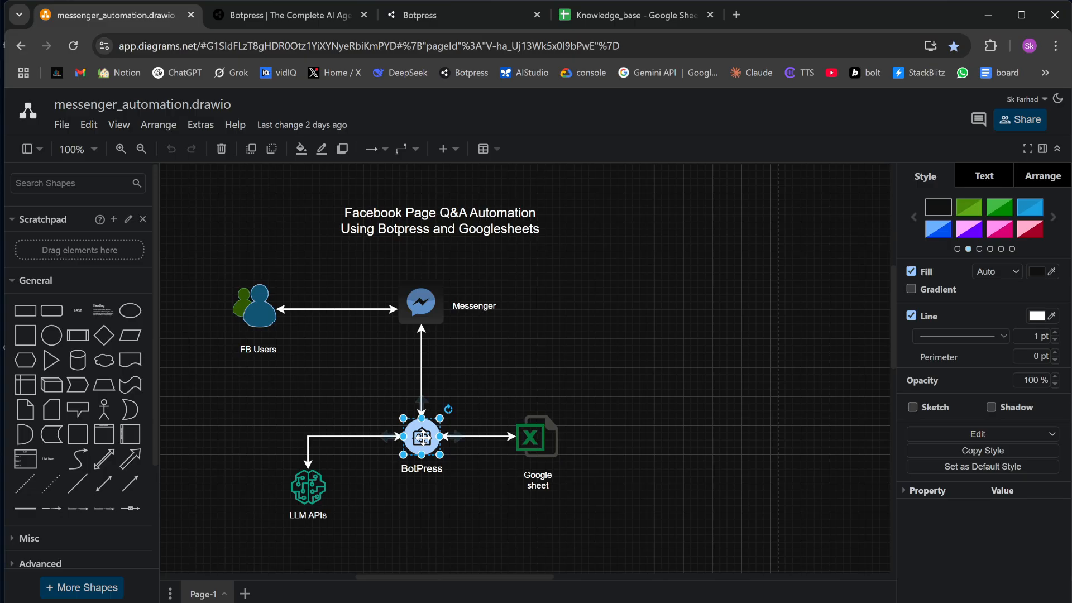
# - Trace the automation diagram's message flow through the FB Users, Messenger, BotPress and Google sheet elements
pyautogui.click(260, 318)
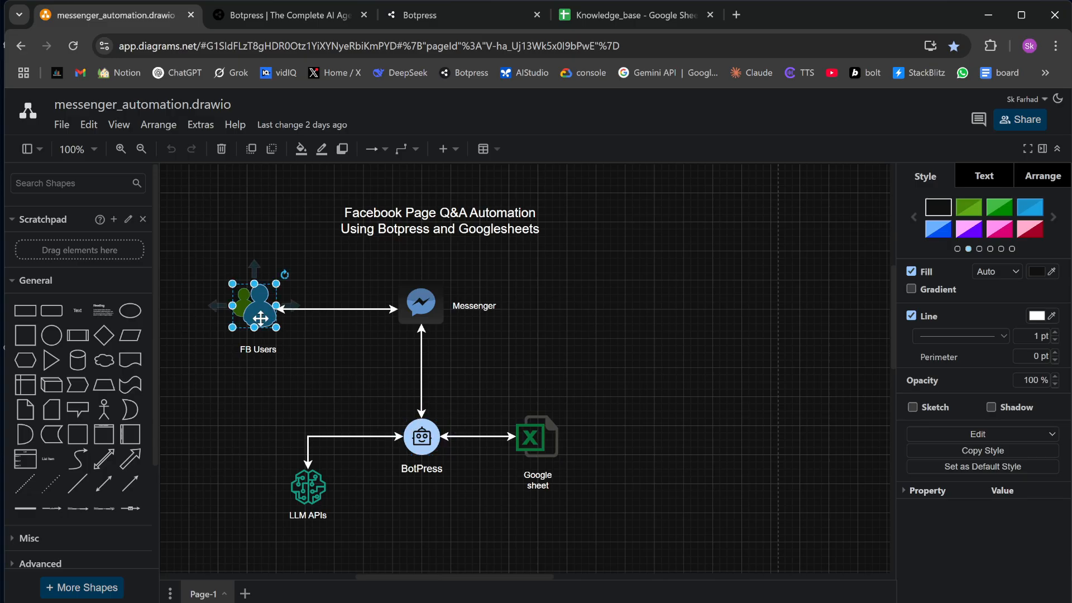
pyautogui.click(409, 320)
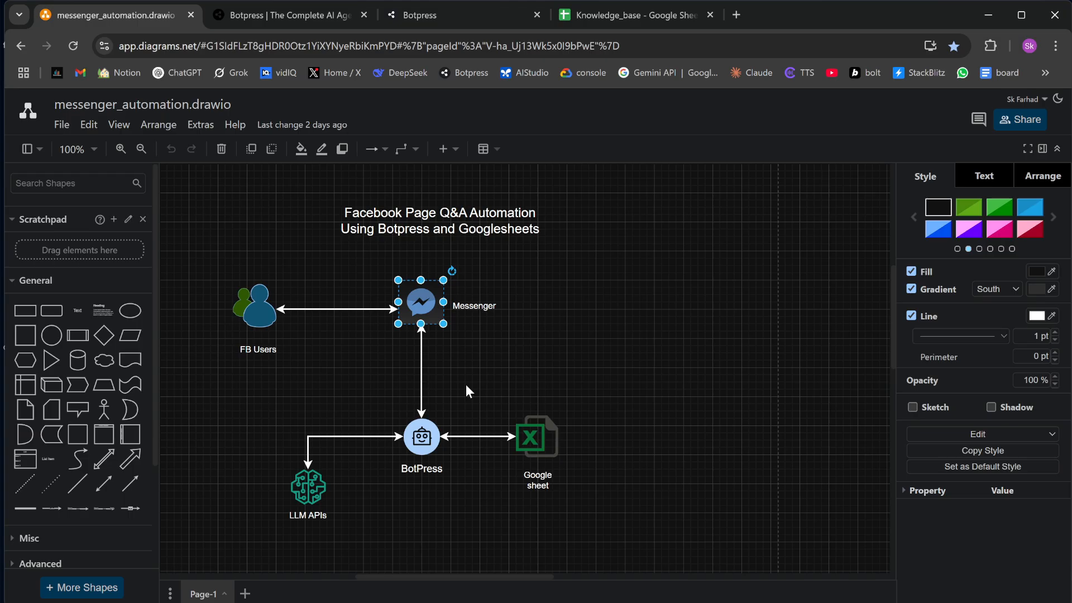
pyautogui.click(423, 437)
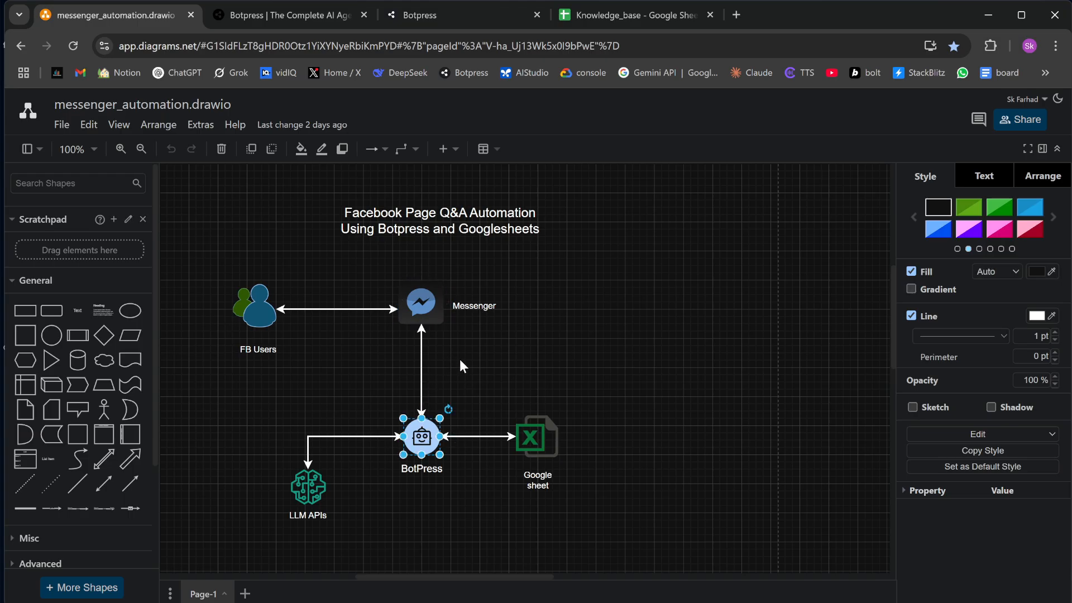
pyautogui.click(423, 306)
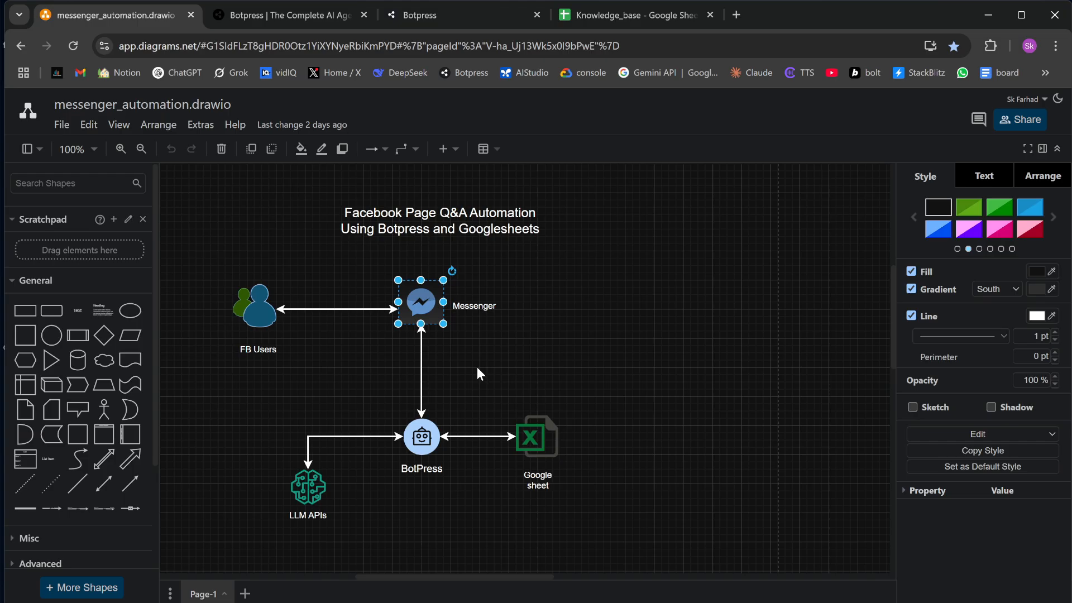
pyautogui.click(423, 436)
pyautogui.click(538, 442)
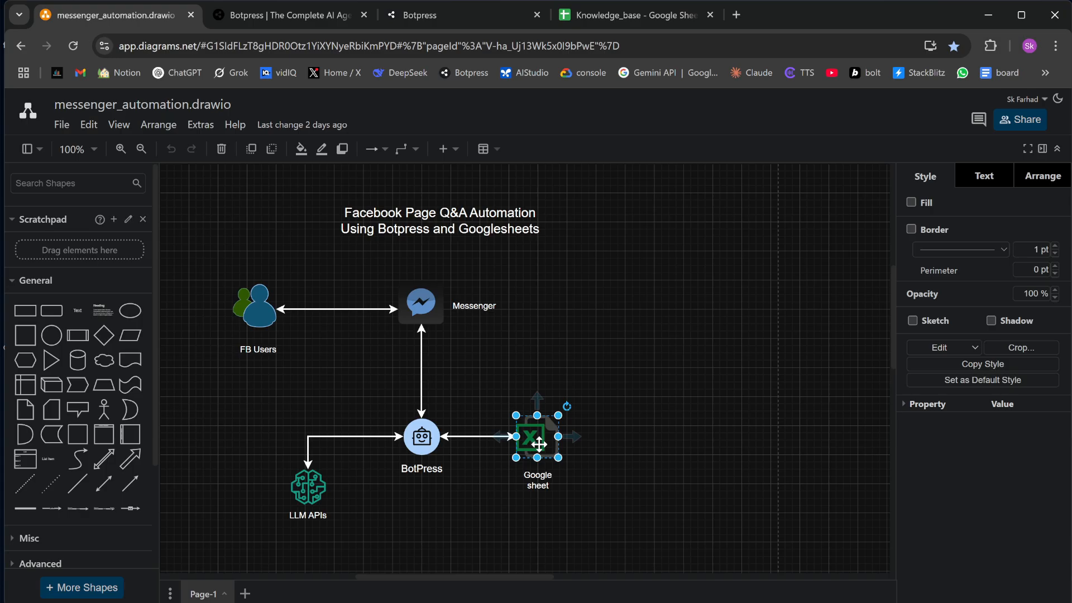
# - Switch to the Botpress workspace, create a bot named yt-demo and open it in Studio
pyautogui.hotkey('ctrl', 'Tab')
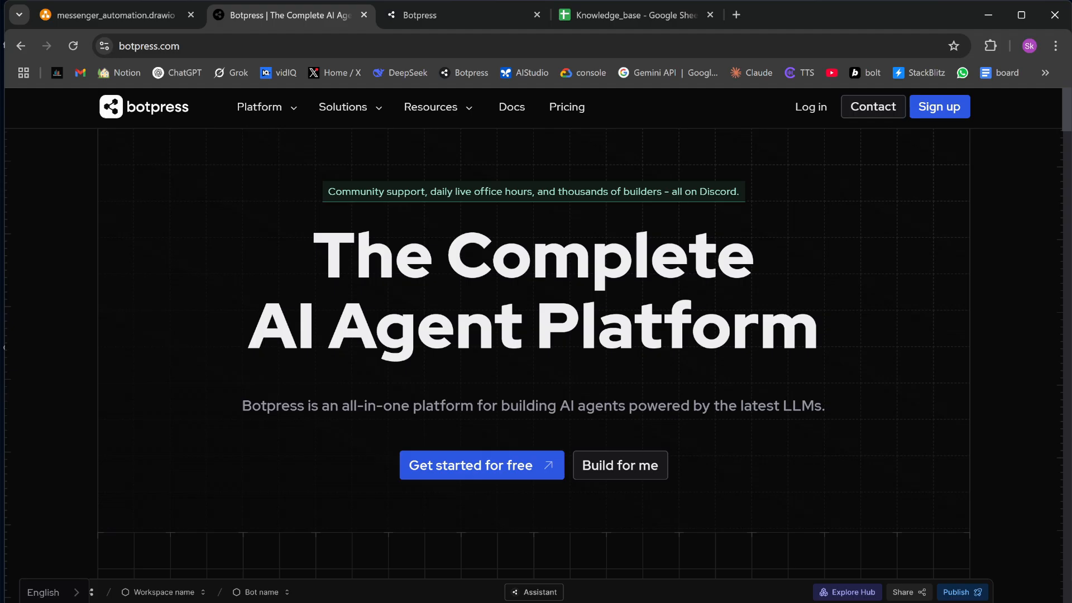
pyautogui.hotkey('ctrl', 'Tab')
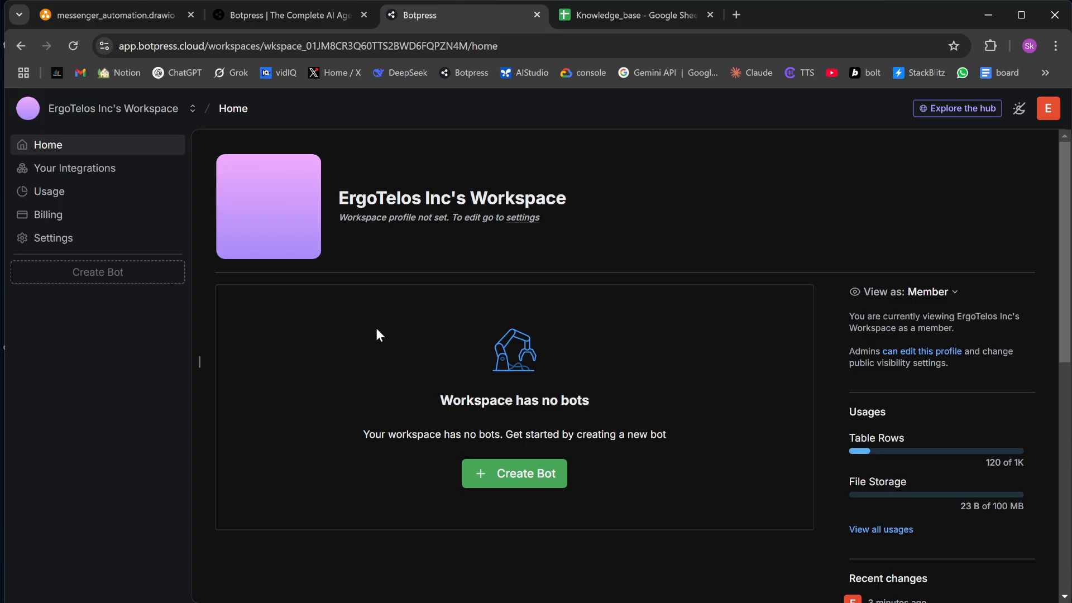
pyautogui.click(513, 479)
pyautogui.write('yt-demo')
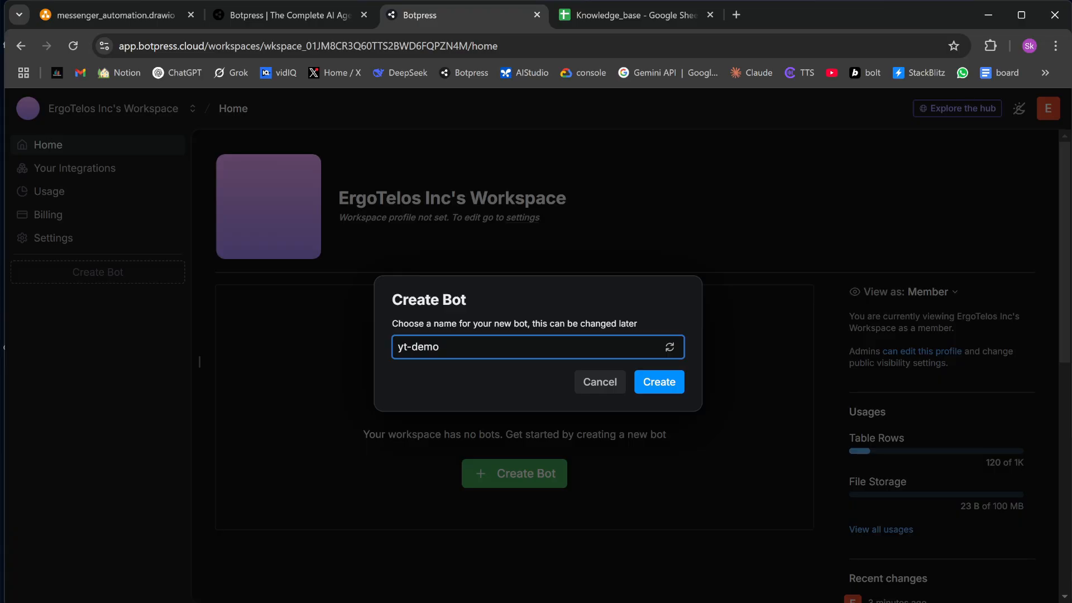
pyautogui.click(646, 380)
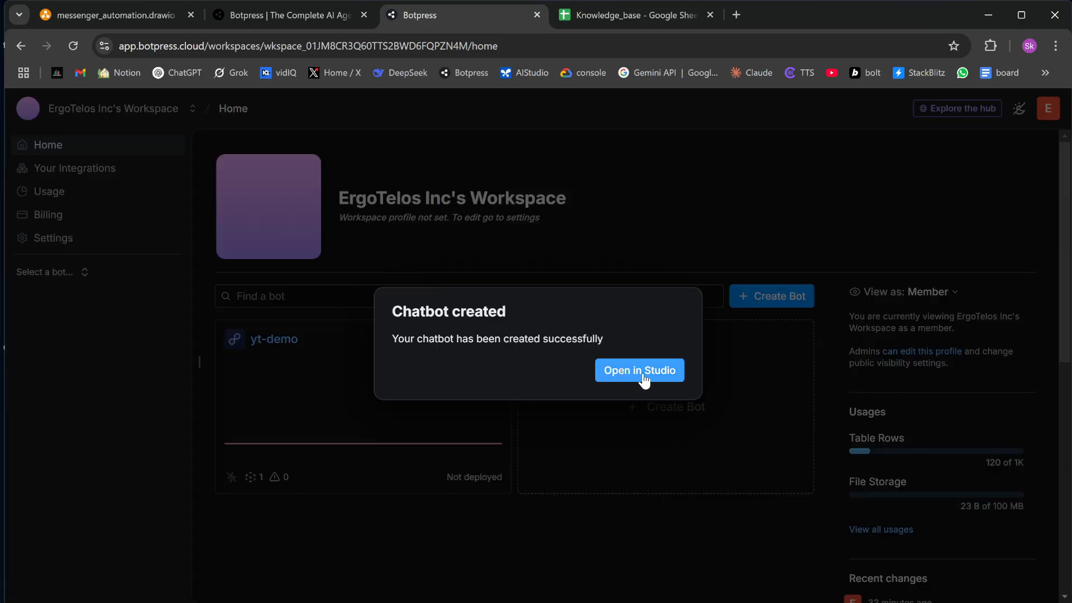
pyautogui.click(644, 370)
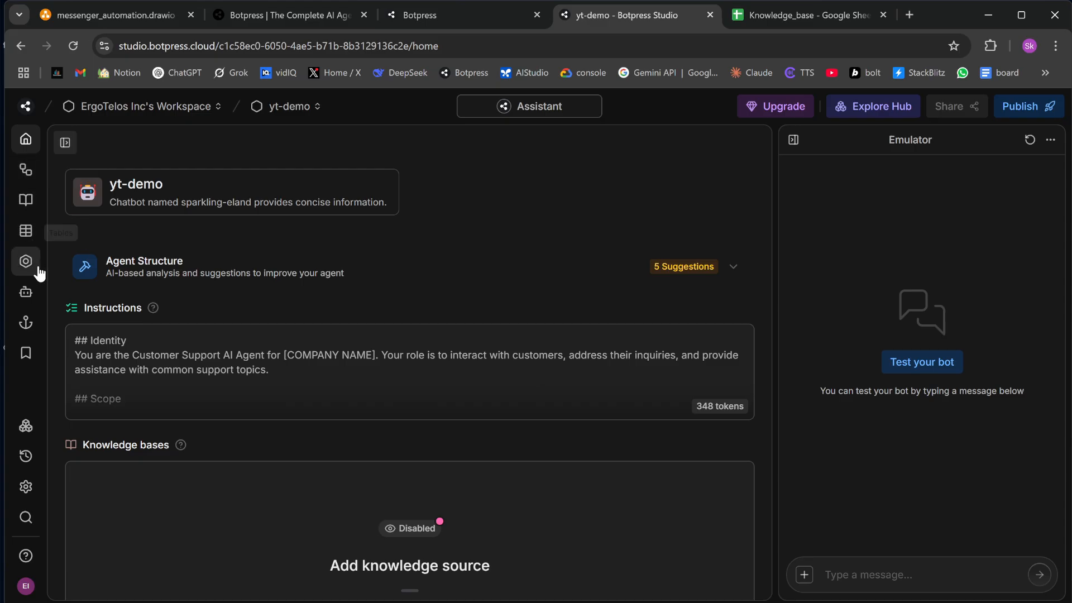
# - Open the bot's Main workflow and delete the Autonomous Nodes tutorial video from the canvas
pyautogui.click(26, 170)
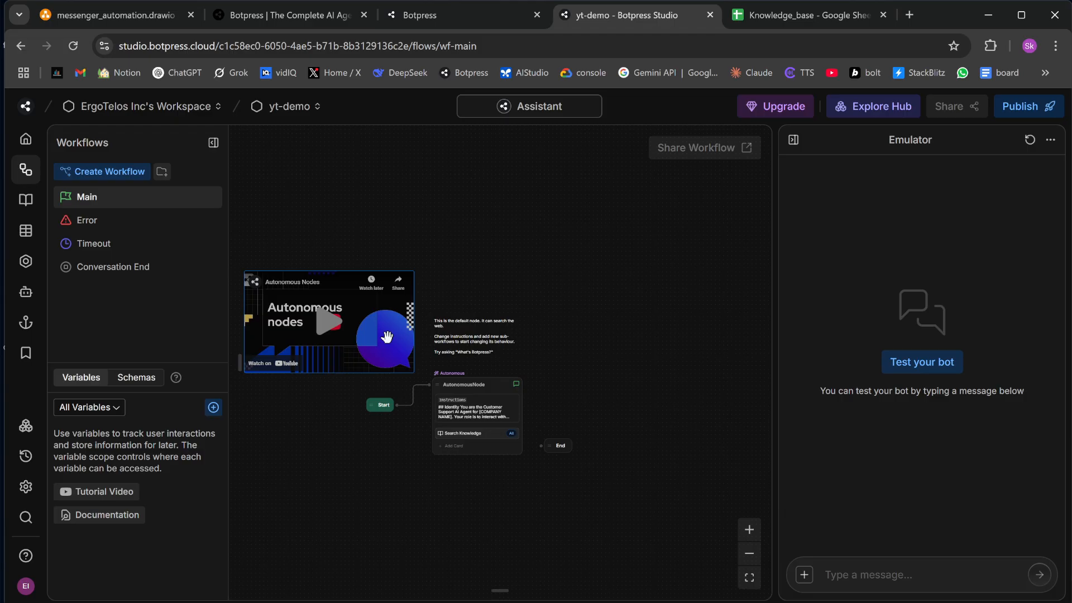
pyautogui.click(399, 311)
pyautogui.press('Delete')
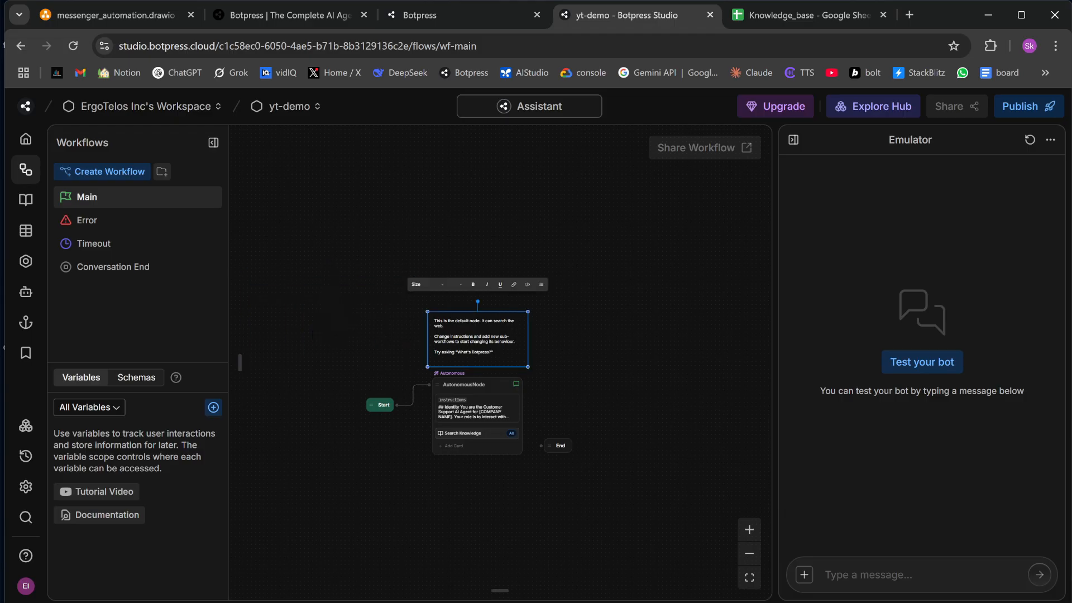
# - Delete the default comment and the AutonomousNode from the Main workflow, keeping only the Start and End nodes
pyautogui.click(748, 531)
pyautogui.click(749, 530)
pyautogui.click(213, 142)
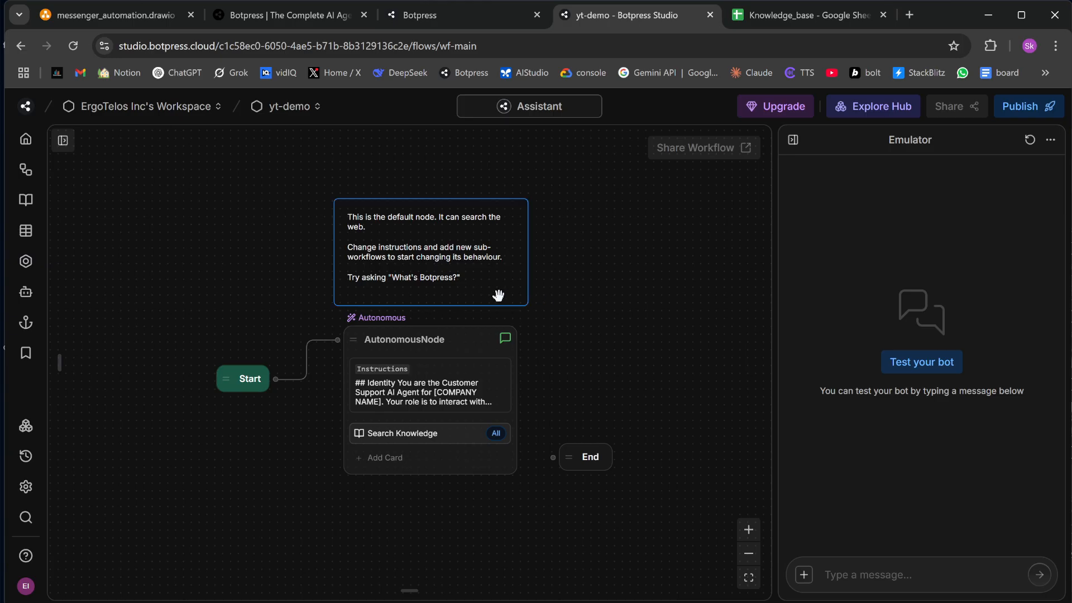
pyautogui.rightClick(481, 293)
pyautogui.click(491, 352)
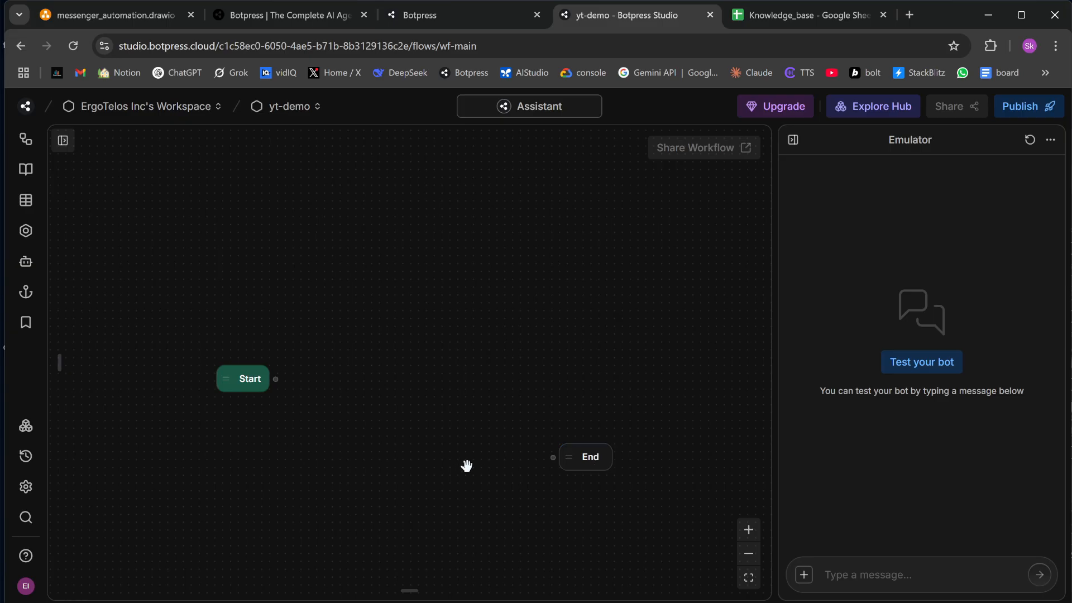
# - Add a Standard Node to the workflow and place it between the Start and End nodes
pyautogui.rightClick(300, 285)
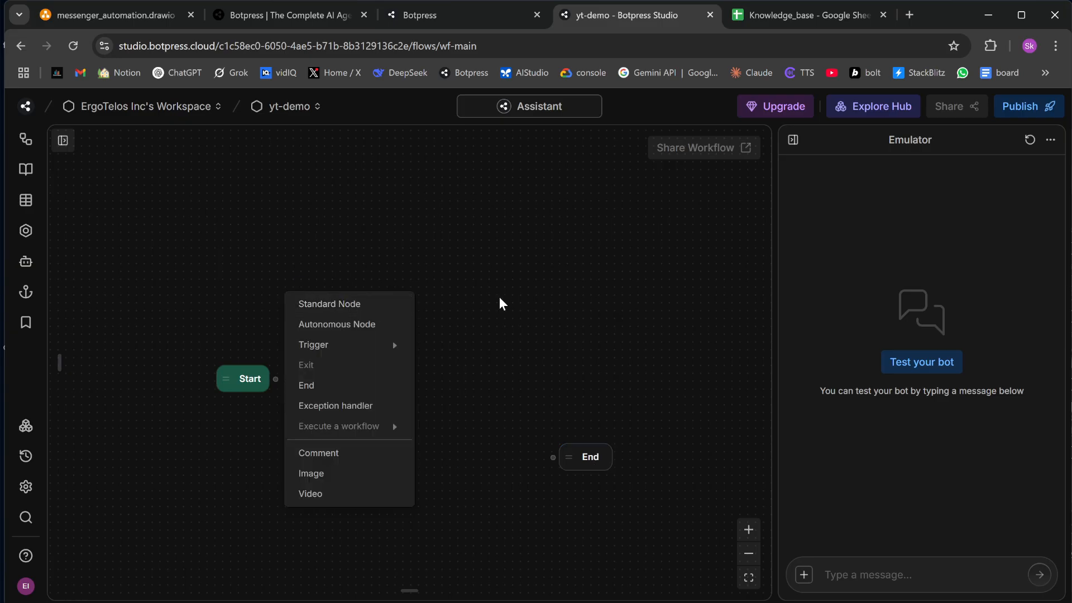
pyautogui.click(513, 289)
pyautogui.rightClick(326, 288)
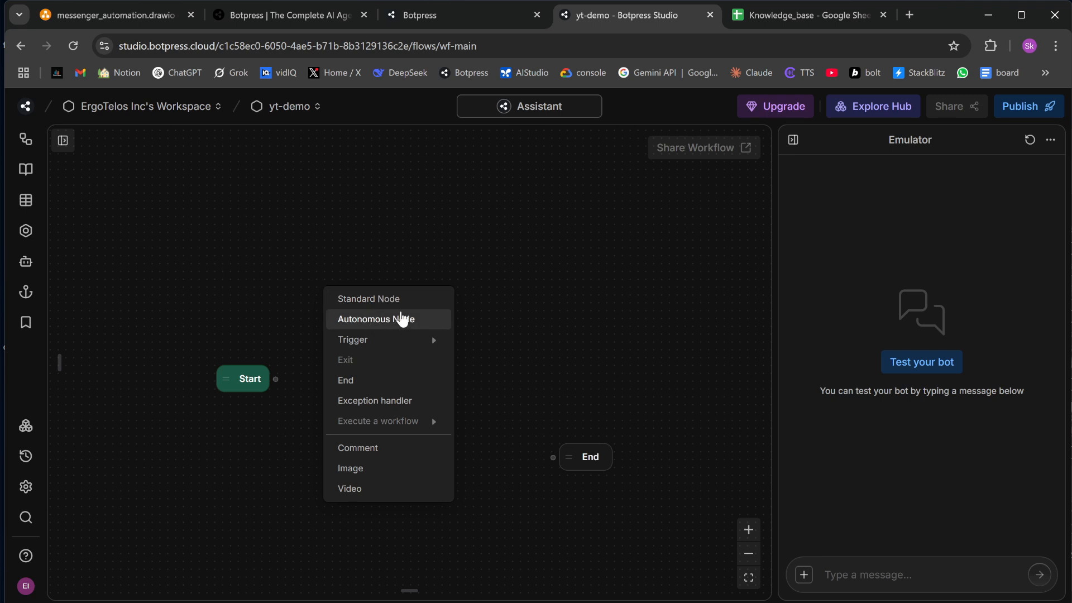
pyautogui.click(389, 309)
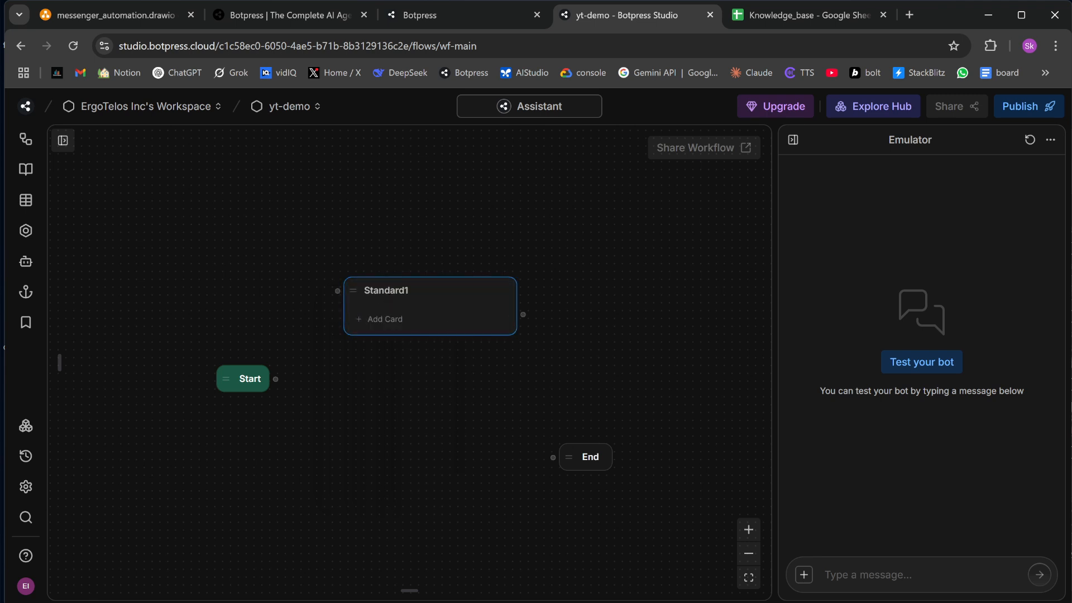
pyautogui.click(405, 419)
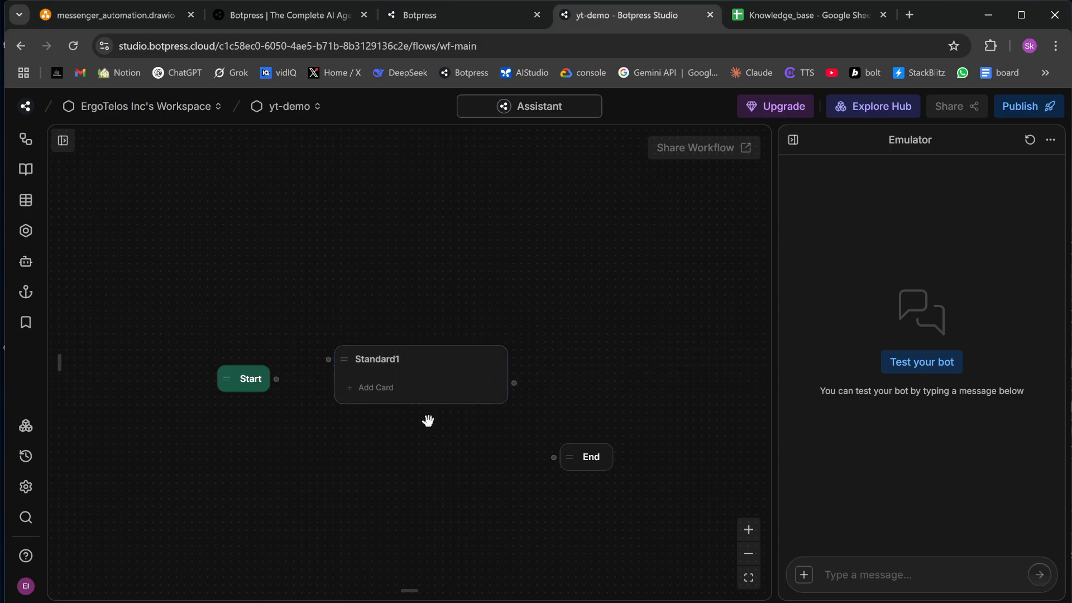
# - Rename the new standard node as Greetings
pyautogui.click(401, 397)
pyautogui.write('Greetings')
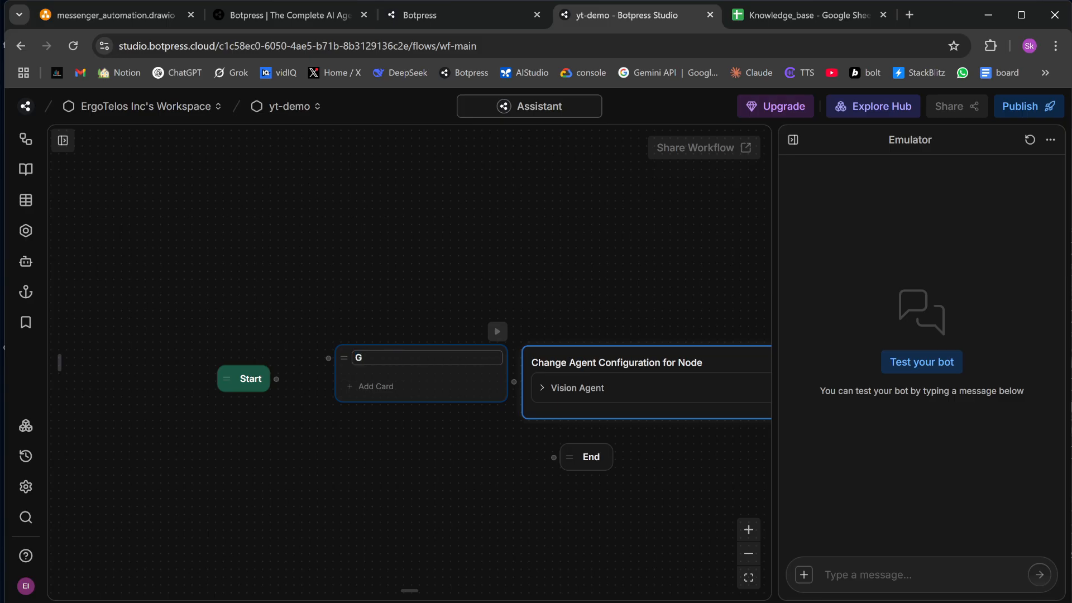
pyautogui.press('Return')
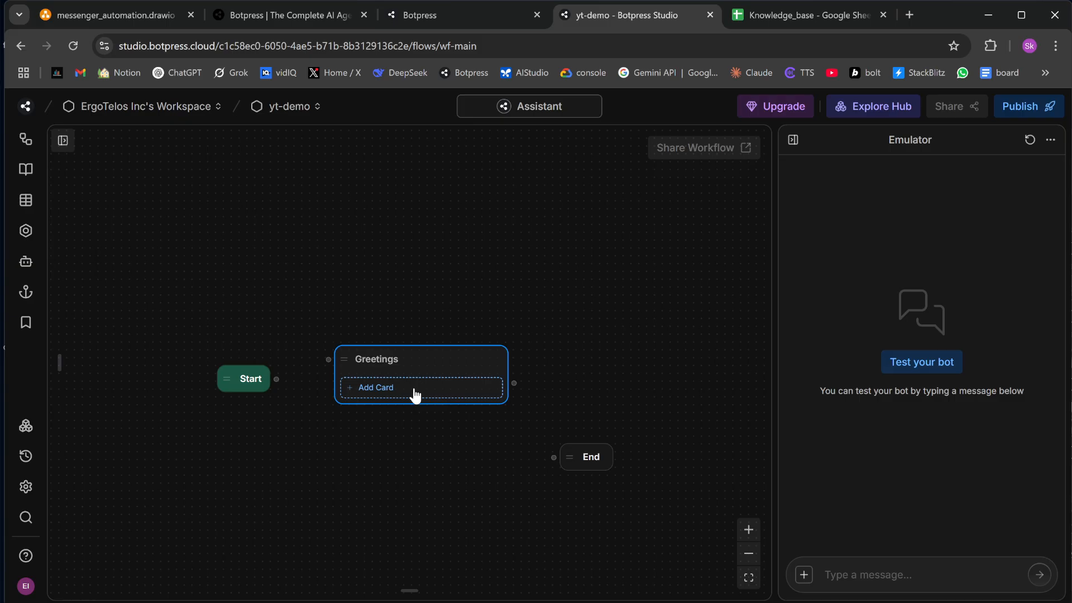
# - Add a Text message card to the Greetings node
pyautogui.click(402, 397)
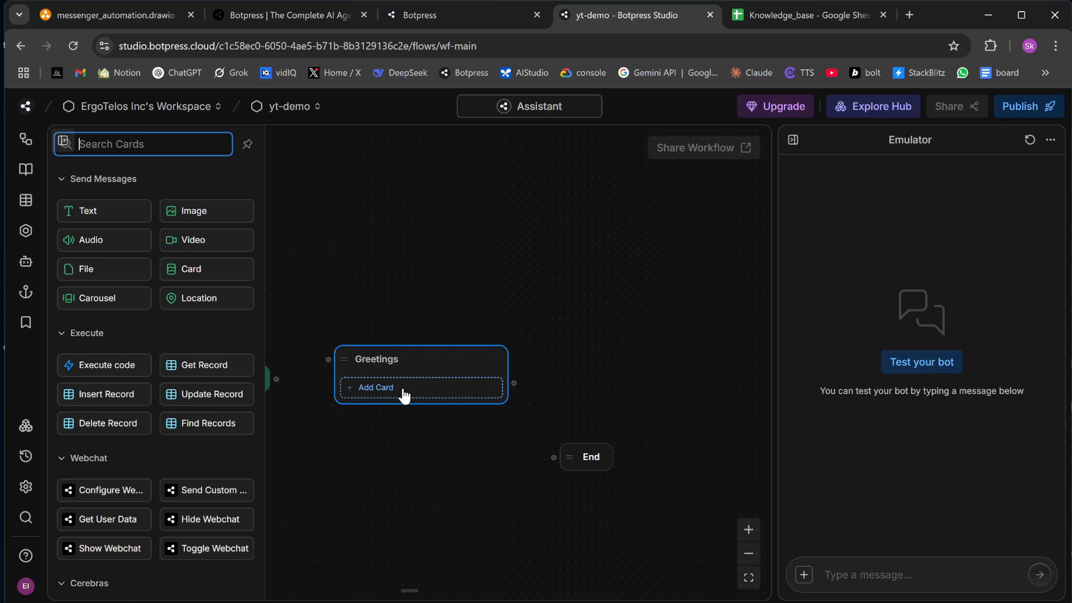
pyautogui.scroll(-20, 149, 330)
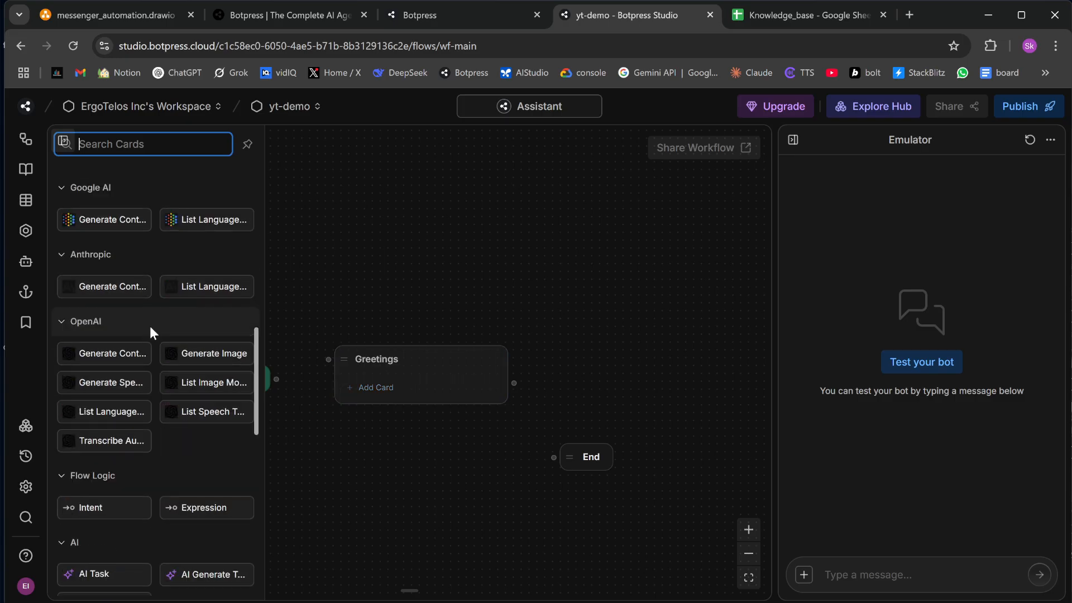
pyautogui.scroll(20, 149, 330)
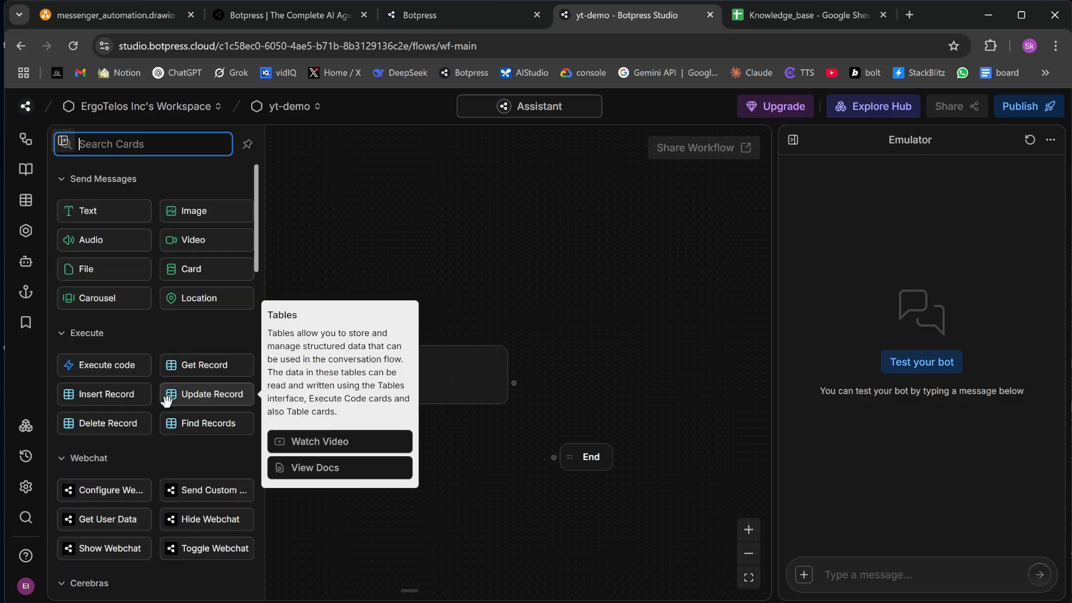
pyautogui.moveTo(93, 214)
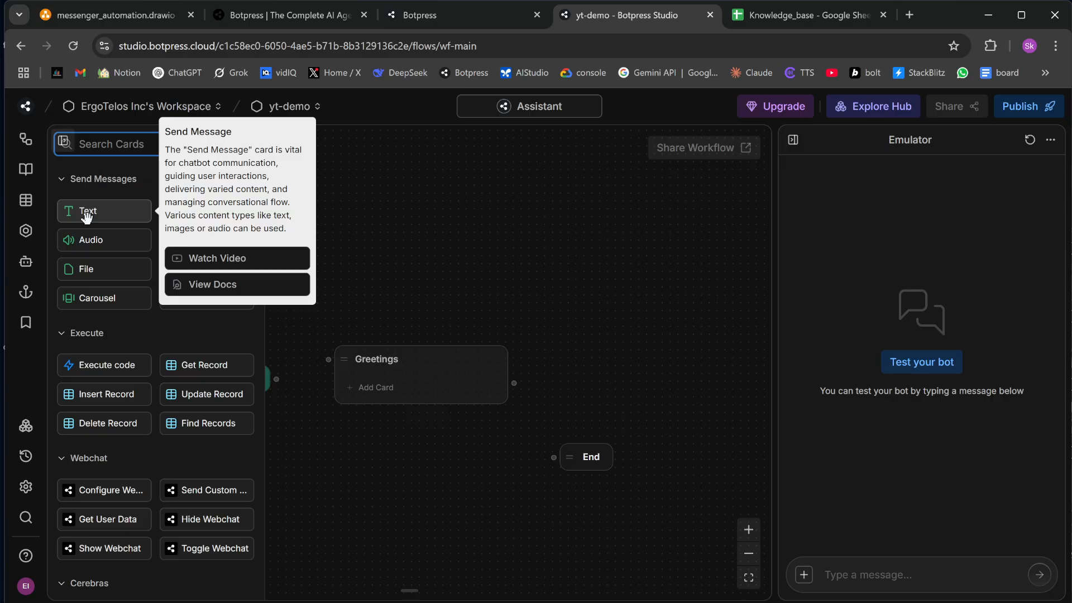
pyautogui.click(87, 217)
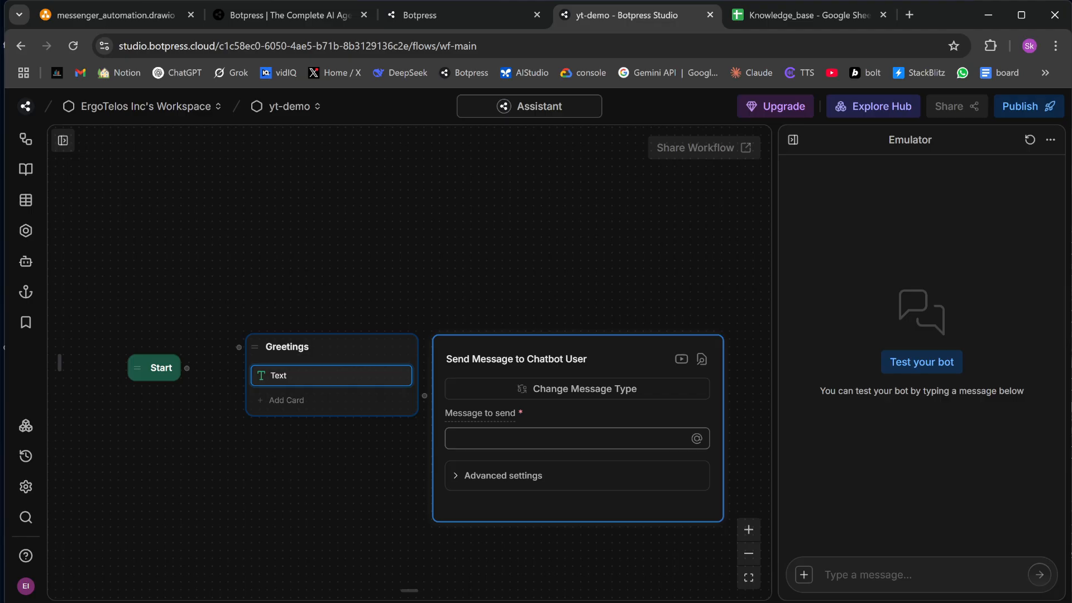
# - Set the text card's message to "Hello User! Welcome to ErgoTelos Channel!"
pyautogui.click(566, 438)
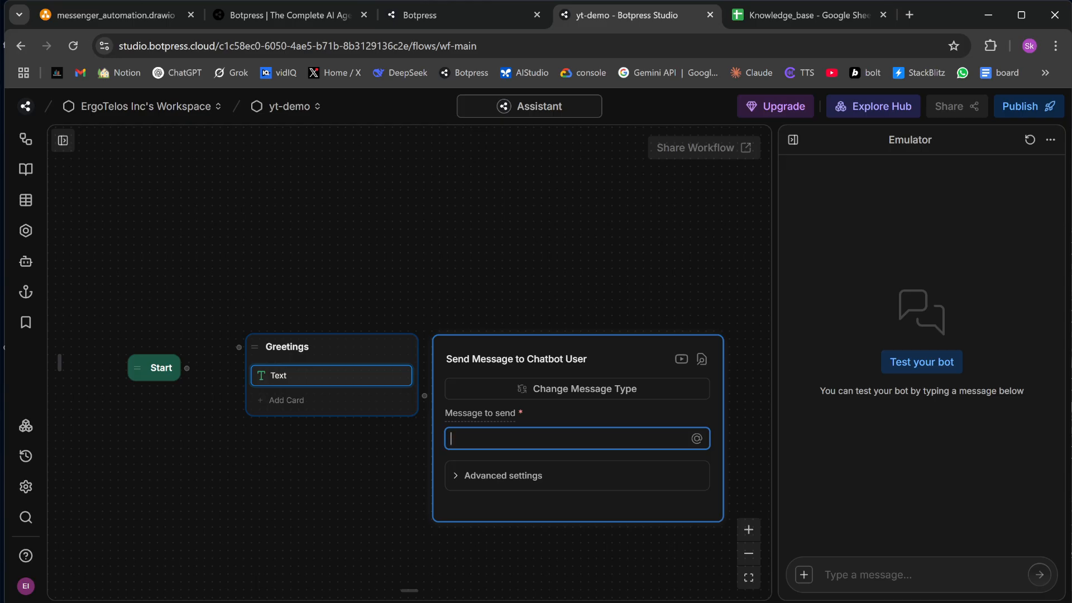
pyautogui.write('Hell')
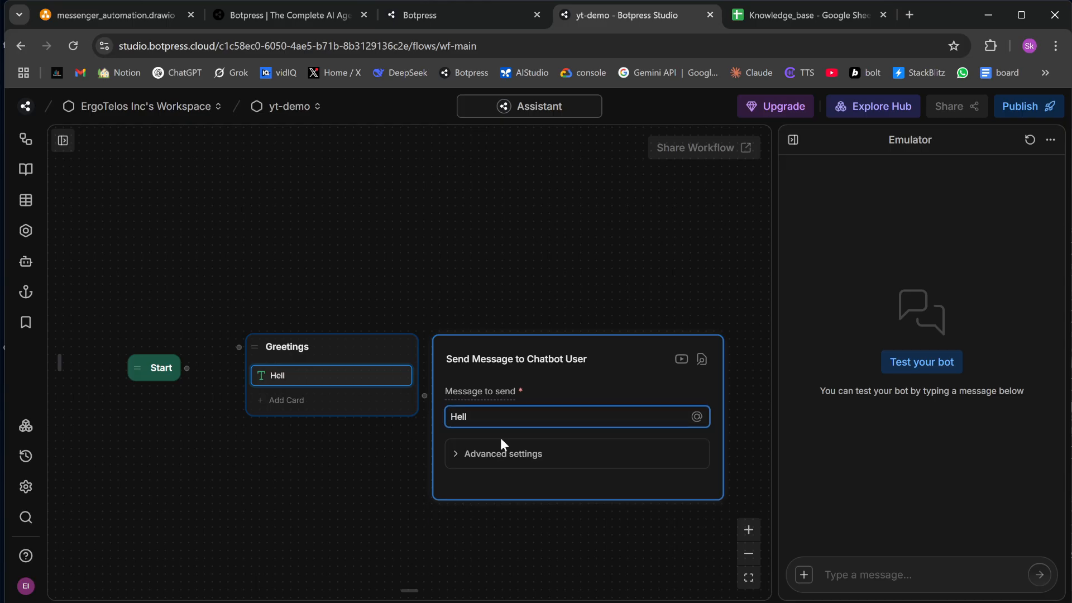
pyautogui.write('o User! Welcome to ErgoTelos Channel!')
pyautogui.click(409, 434)
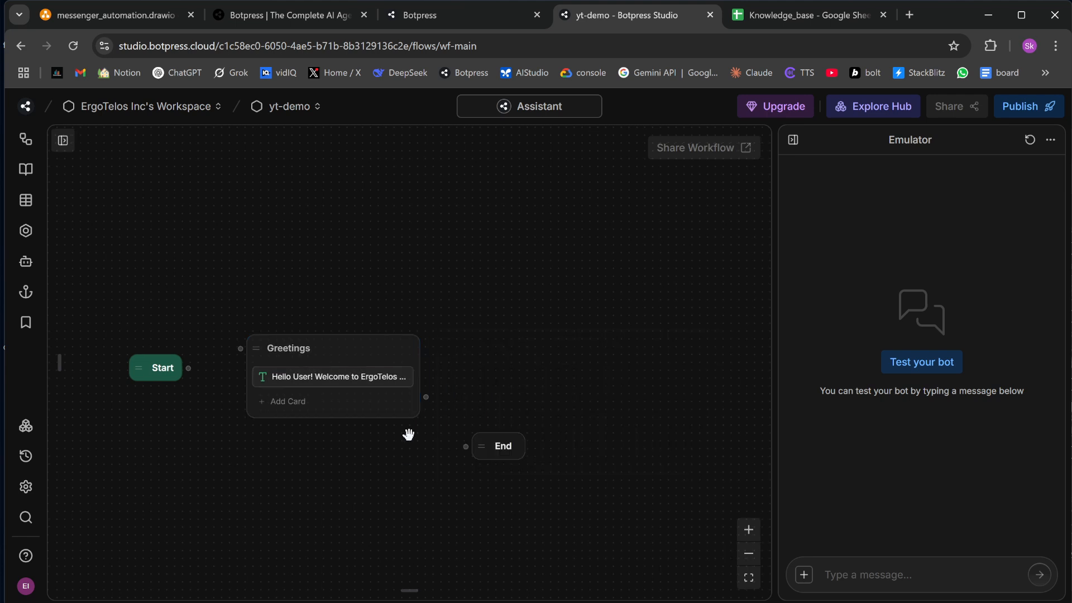
# - Connect the Start node to Greetings, and Greetings to the End node
pyautogui.moveTo(210, 446); pyautogui.dragTo(291, 446)
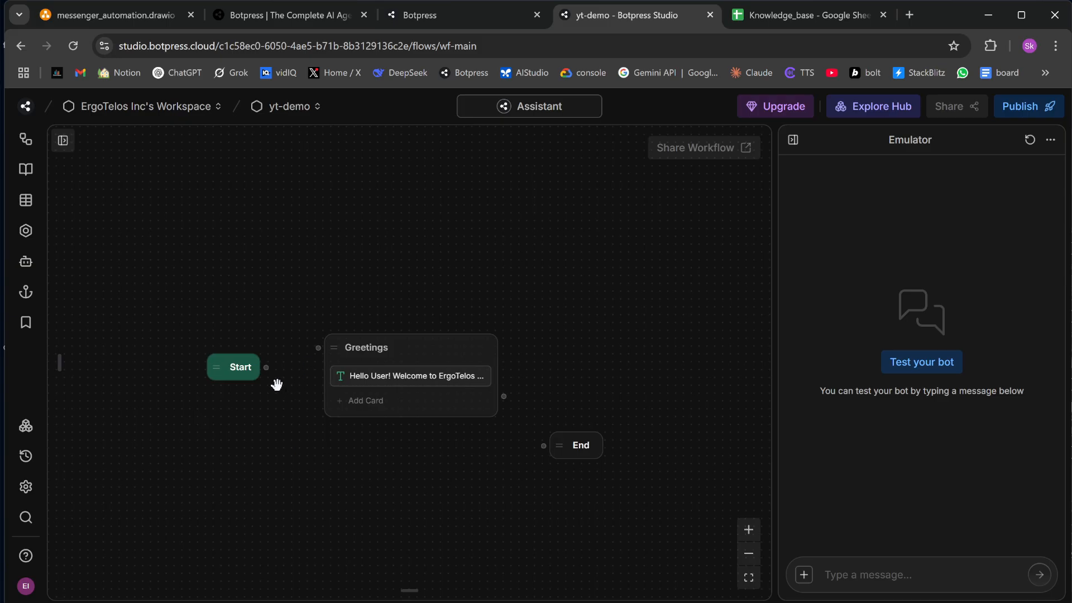
pyautogui.moveTo(267, 367); pyautogui.dragTo(318, 349)
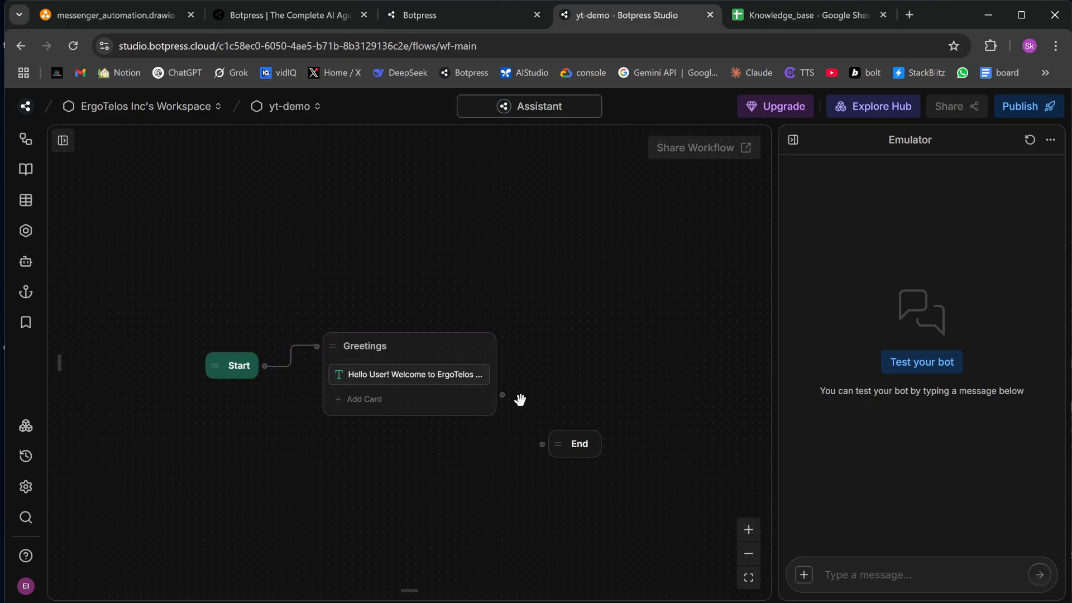
pyautogui.moveTo(503, 395); pyautogui.dragTo(568, 444)
# - Test the bot in the emulator with the message "hello" and follow the run through the Start and Greetings nodes
pyautogui.click(898, 572)
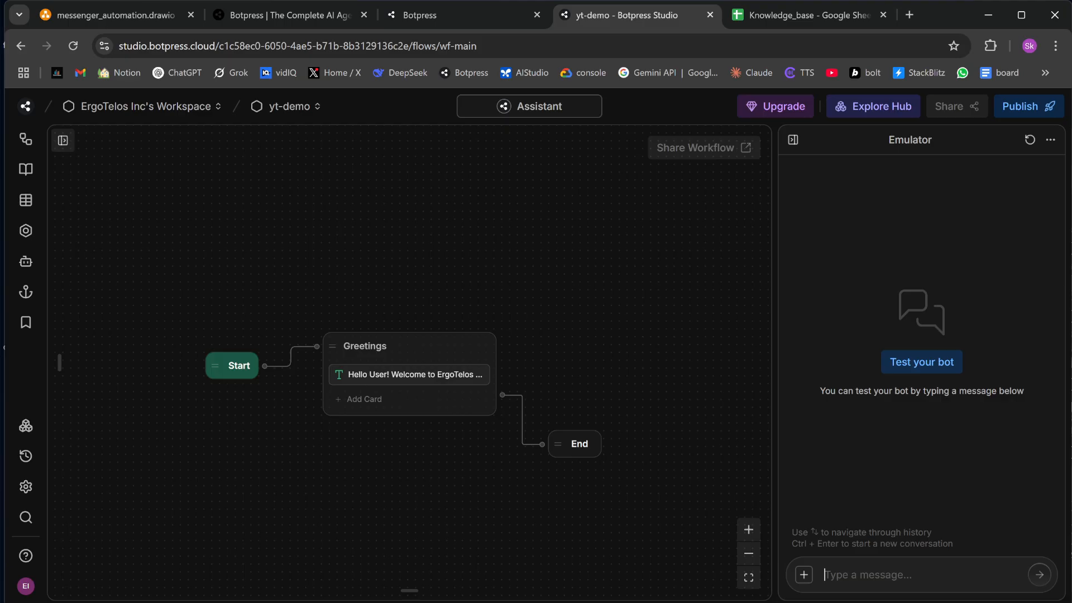
pyautogui.write('hello')
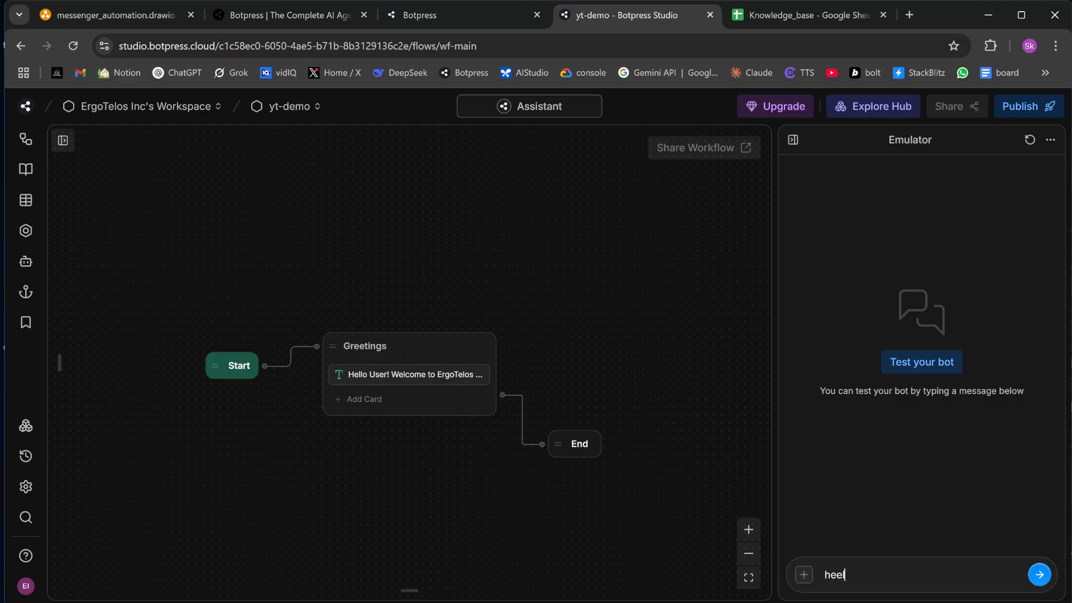
pyautogui.press('Return')
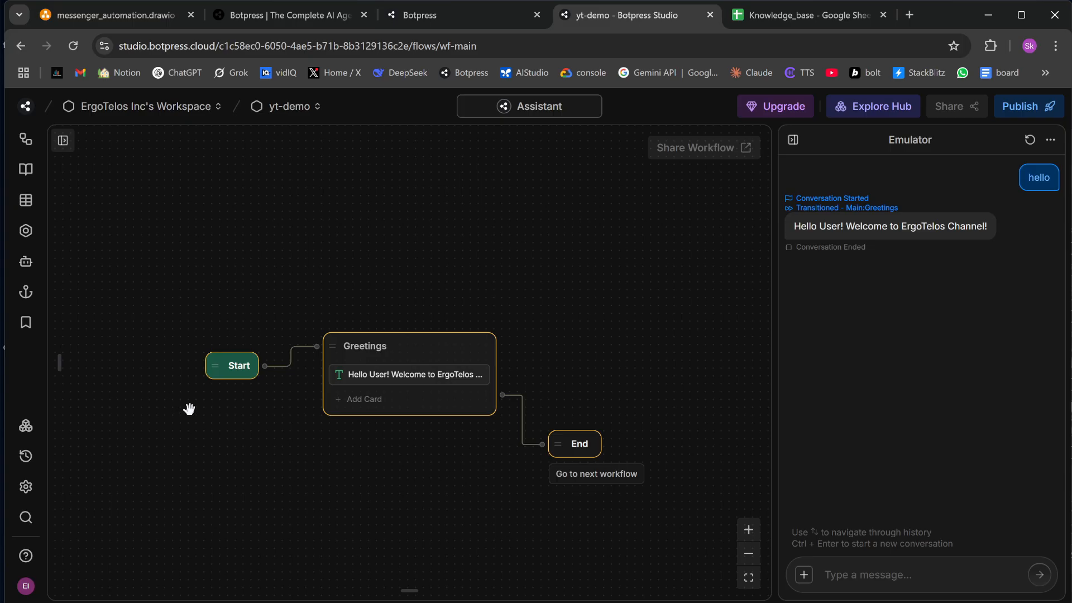
pyautogui.click(224, 372)
pyautogui.click(342, 357)
# - Review the automation diagram again and switch to the AI Designwear Facebook page
pyautogui.click(113, 15)
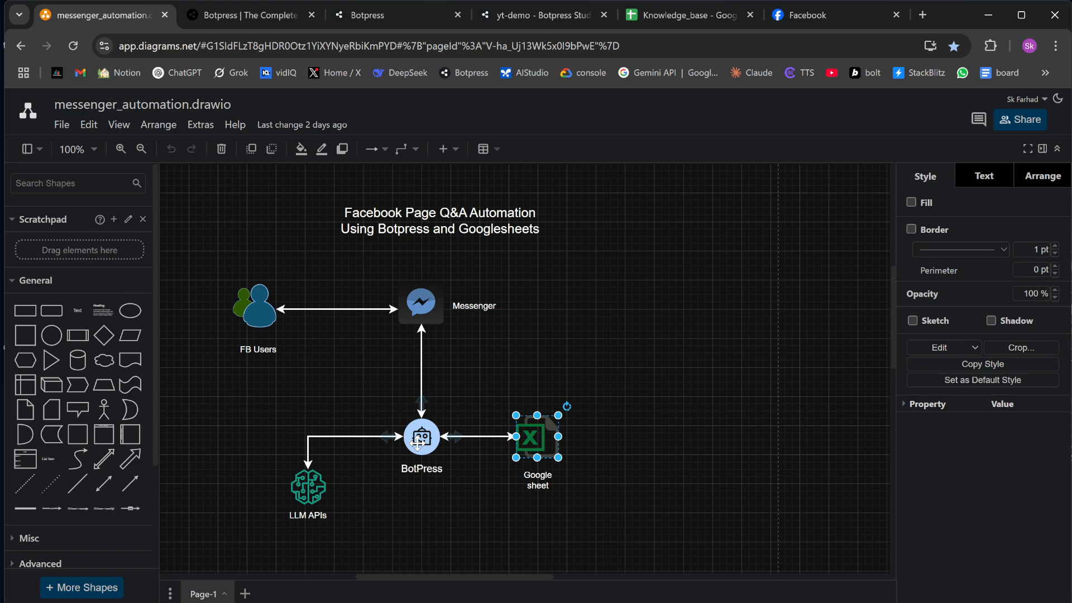
pyautogui.click(809, 15)
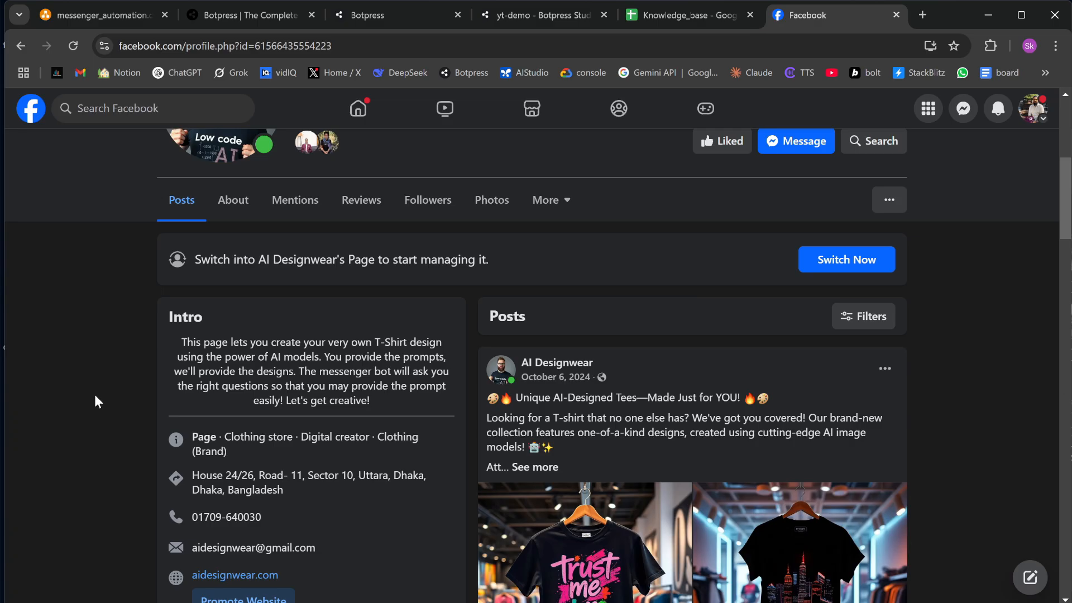
# - Review the AI Designwear Facebook page, the Knowledge_base product table and the Greetings workflow, ending back in Botpress Studio
pyautogui.scroll(4, 96, 397)
pyautogui.scroll(-5, 95, 396)
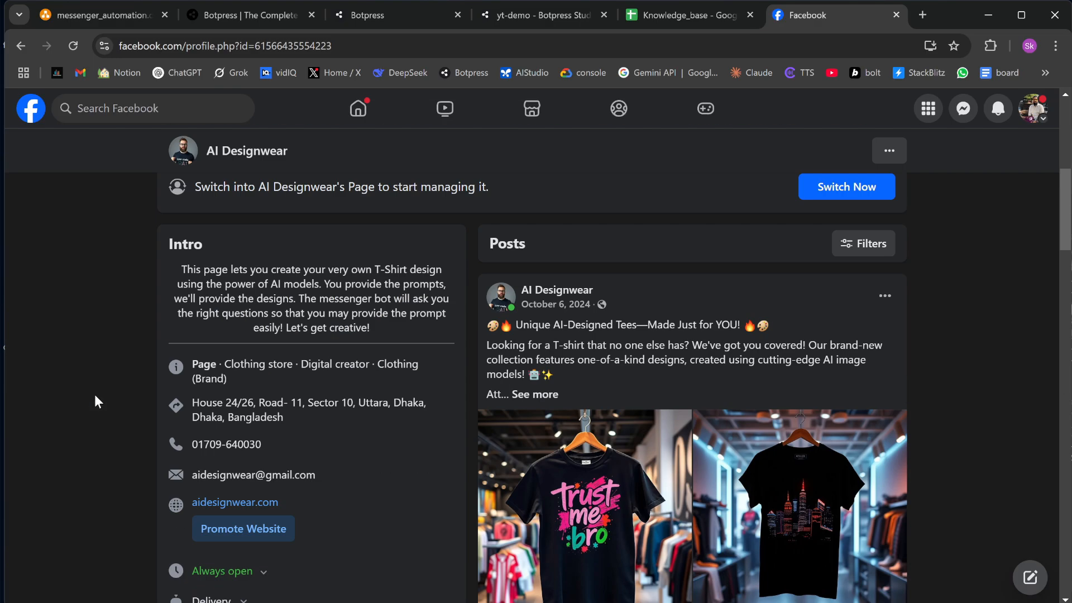
pyautogui.scroll(4, 96, 401)
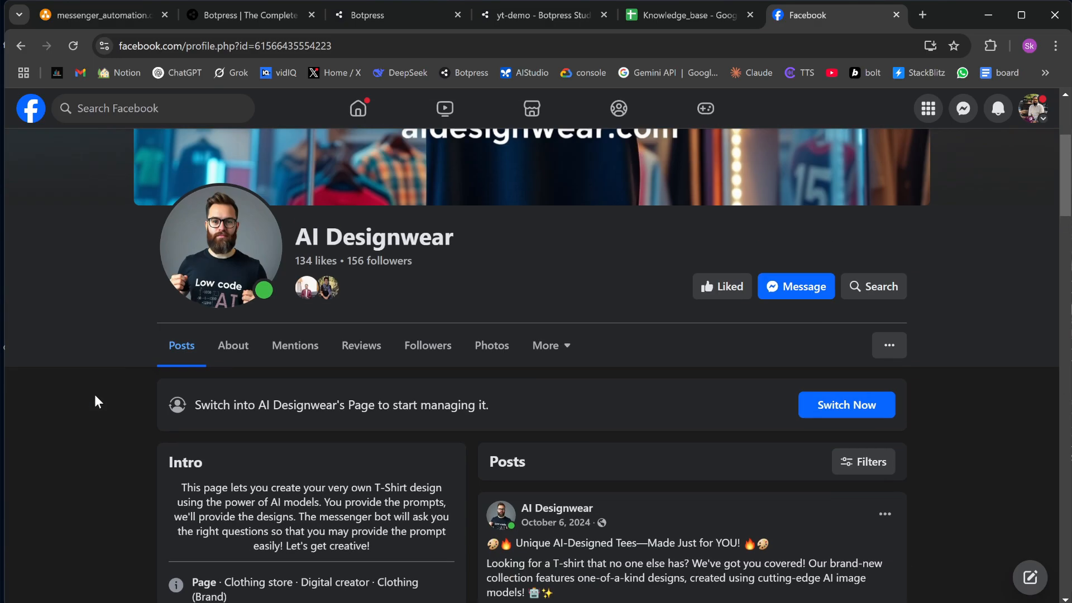
pyautogui.scroll(2, 95, 401)
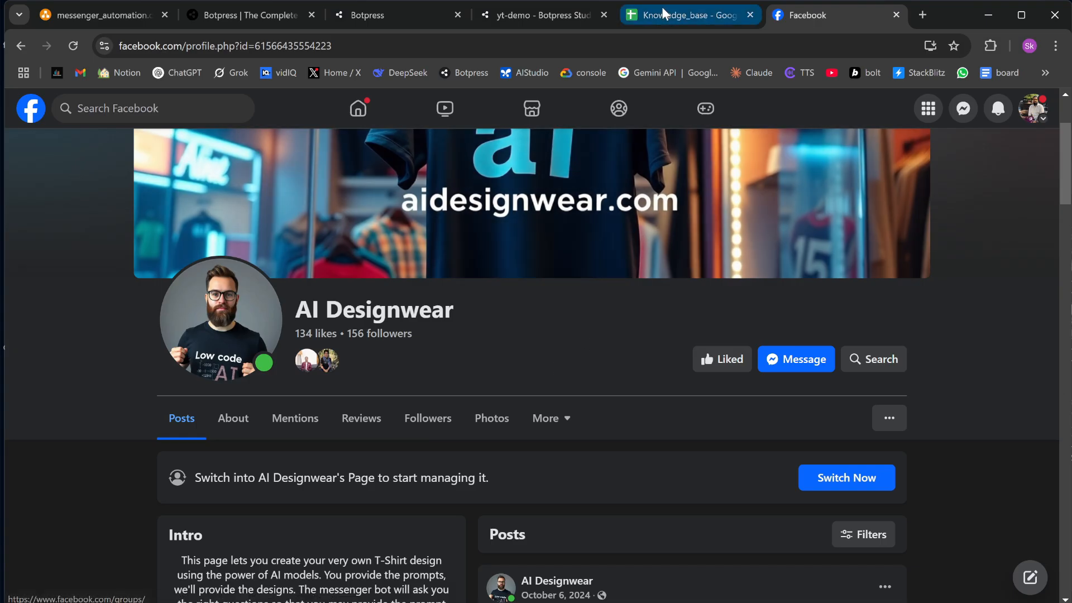
pyautogui.click(687, 15)
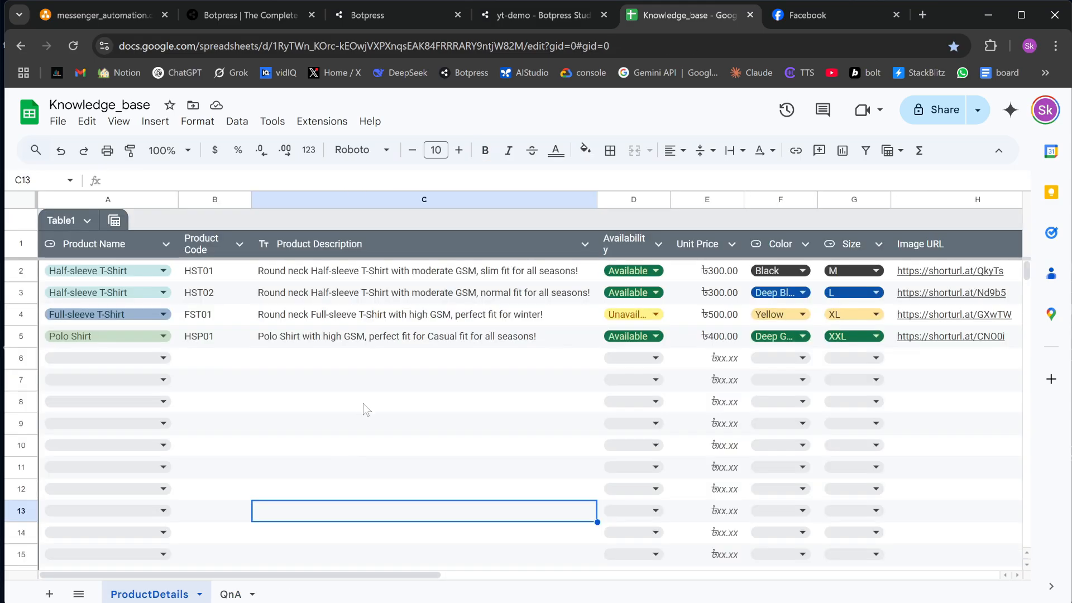
pyautogui.click(576, 19)
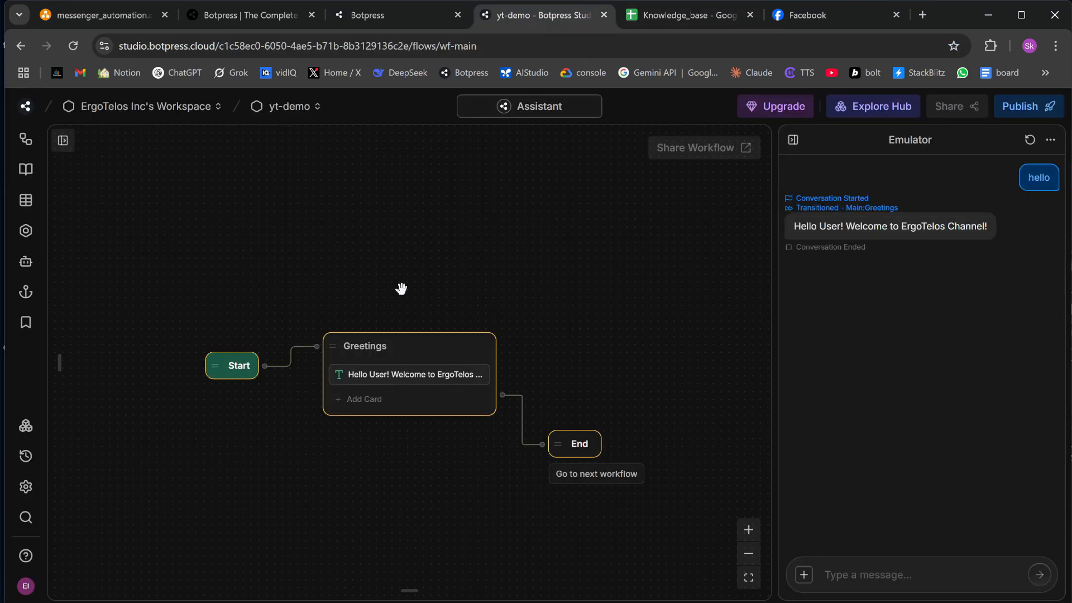
pyautogui.click(824, 15)
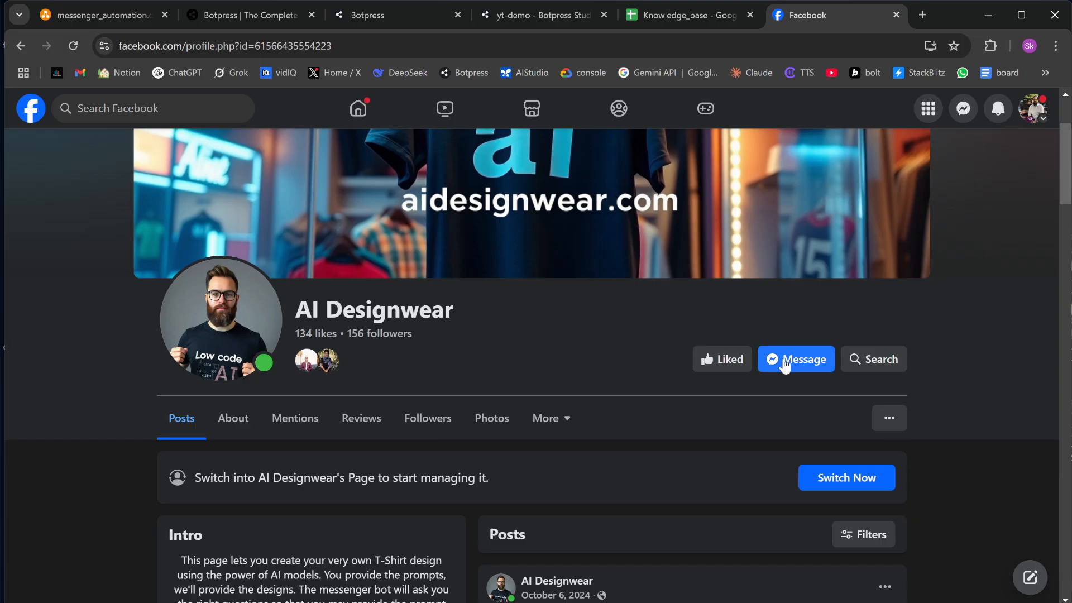
pyautogui.click(534, 16)
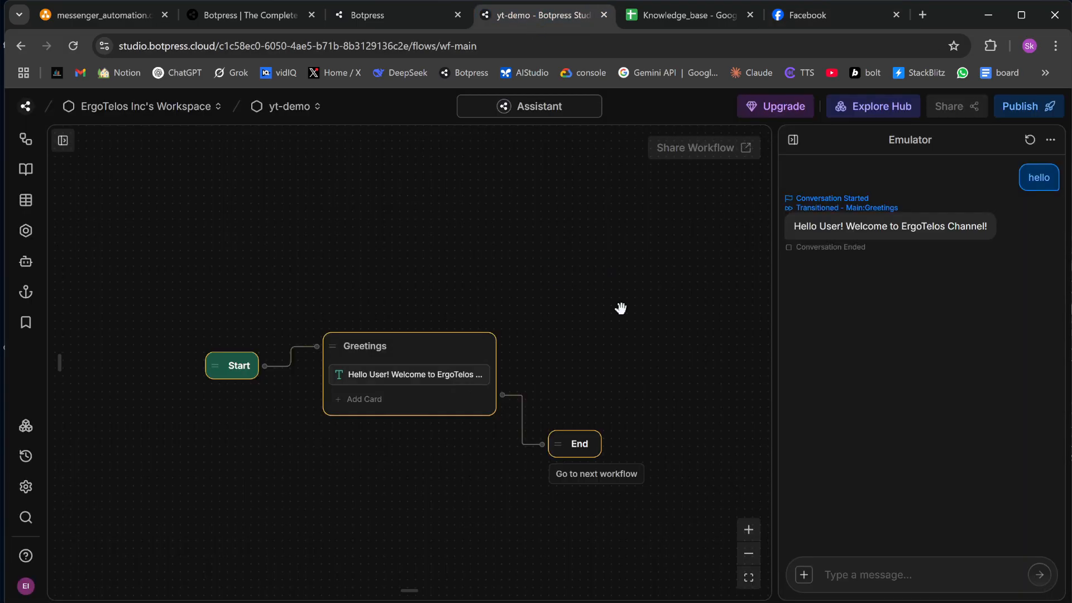
pyautogui.click(686, 15)
pyautogui.hotkey('ctrl', 'shift', 'Tab')
# - Find the Google Sheets integration in the Botpress Hub by searching "googlesheet" and install it
pyautogui.click(26, 430)
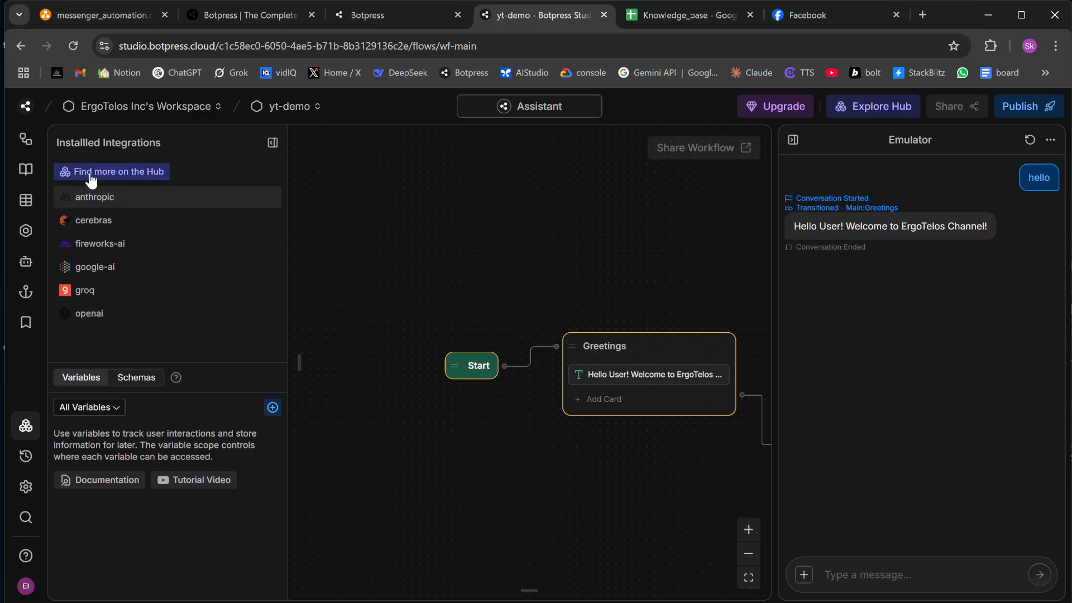
pyautogui.click(121, 173)
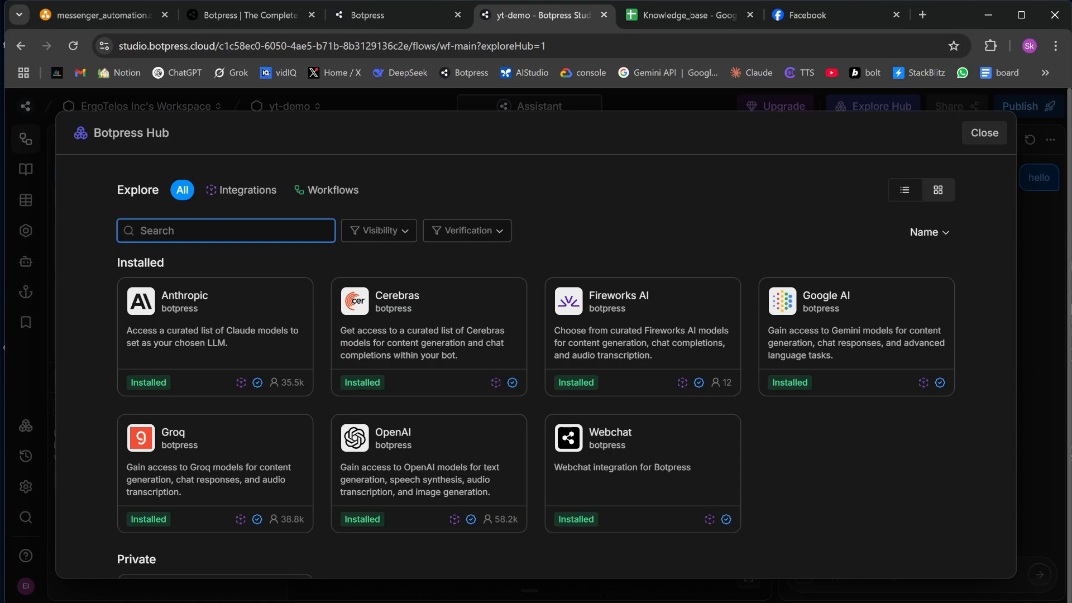
pyautogui.write('googlesheet')
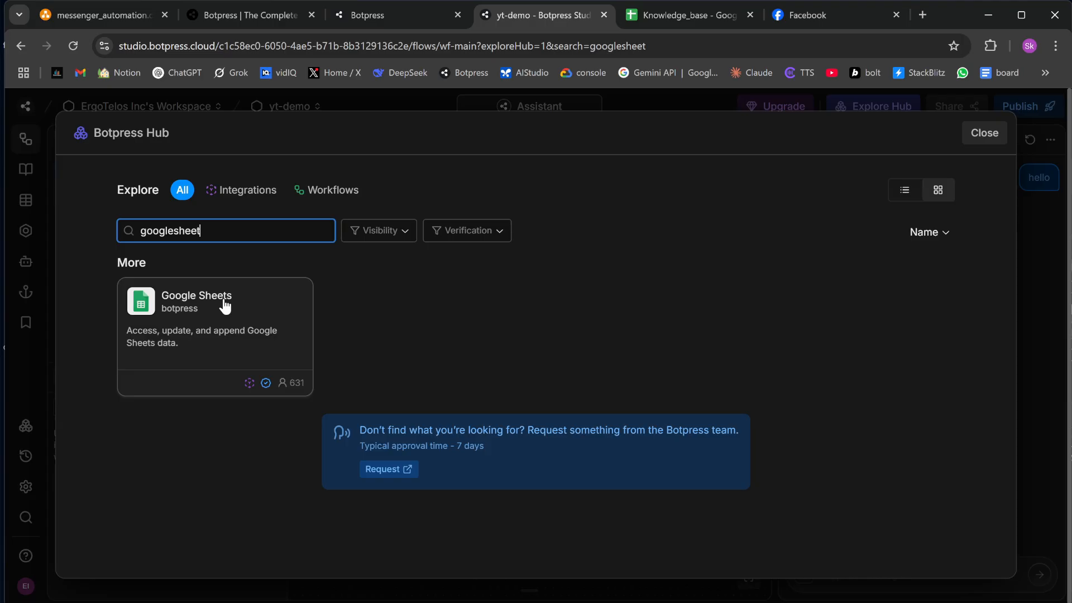
pyautogui.click(224, 305)
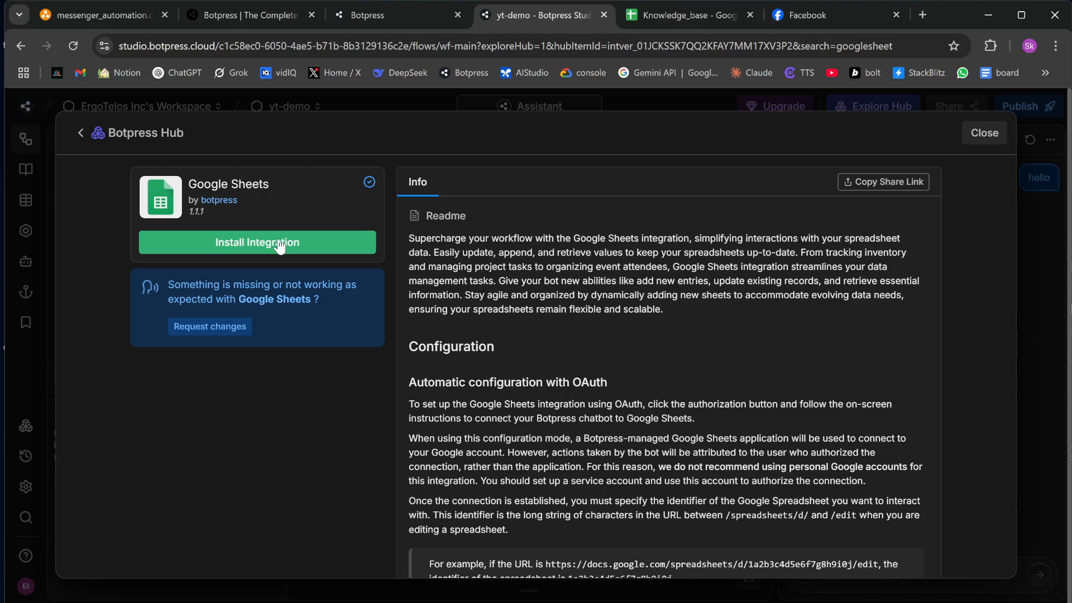
pyautogui.click(280, 246)
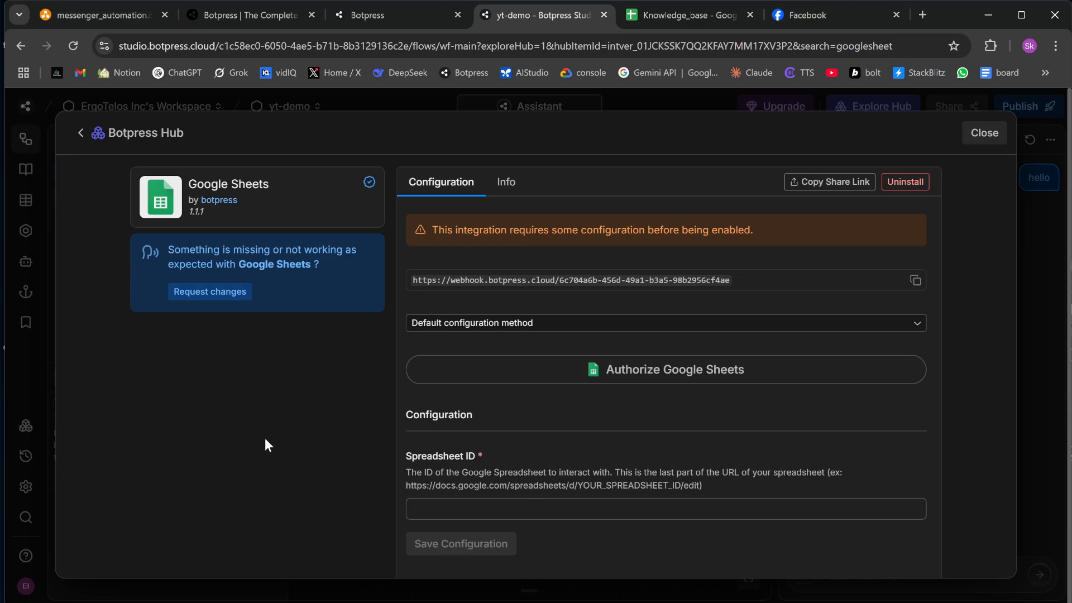
# - Set the Google Sheets integration to "Configure manually with a Service Account Key" and check the spreadsheet ID, private key and email fields
pyautogui.scroll(-1, 479, 383)
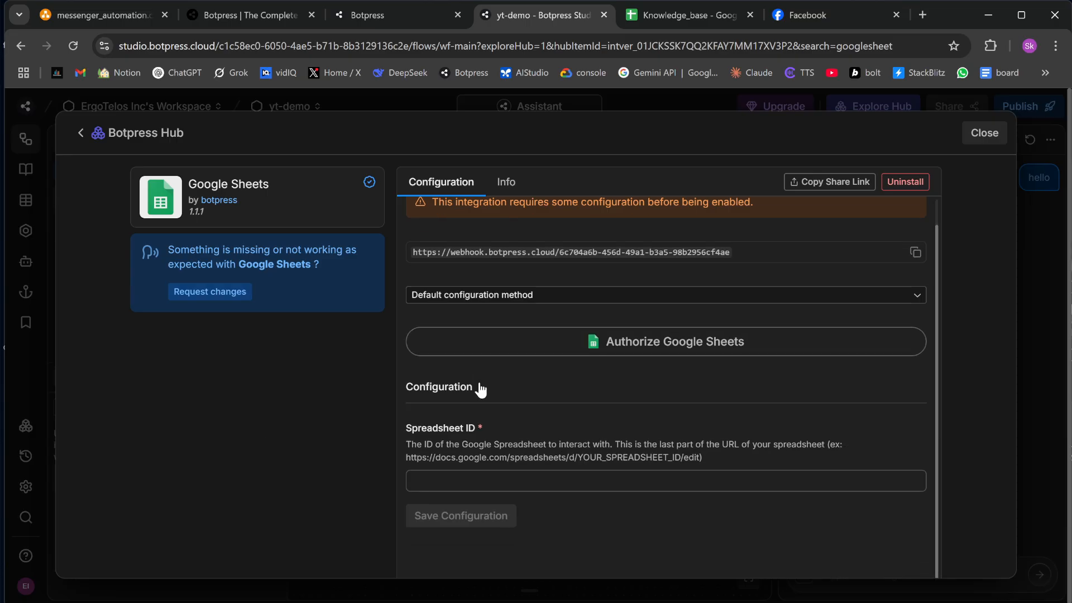
pyautogui.scroll(1, 479, 382)
pyautogui.click(504, 324)
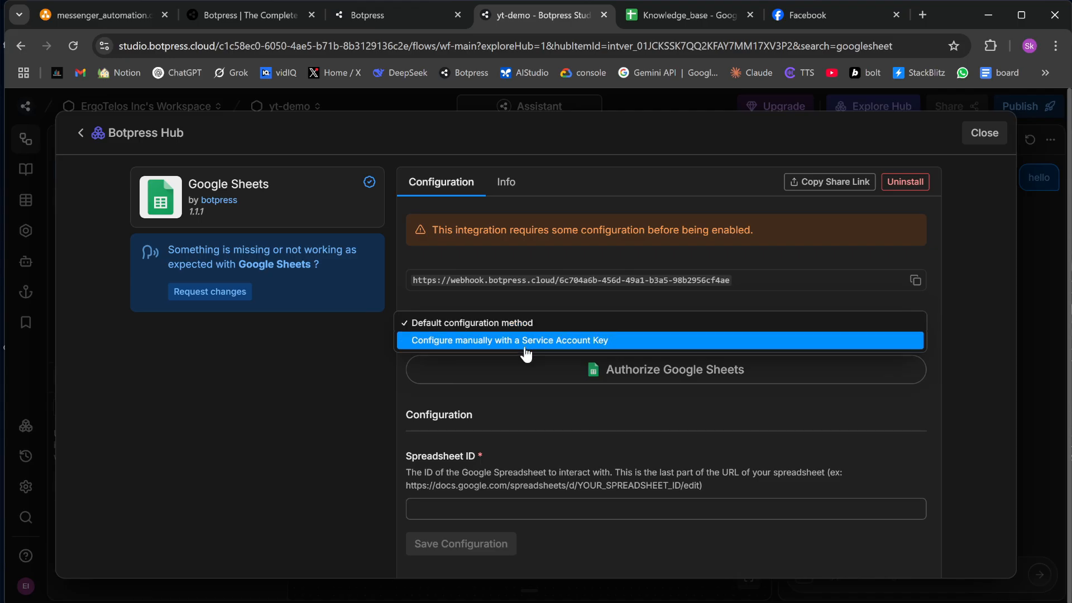
pyautogui.click(526, 341)
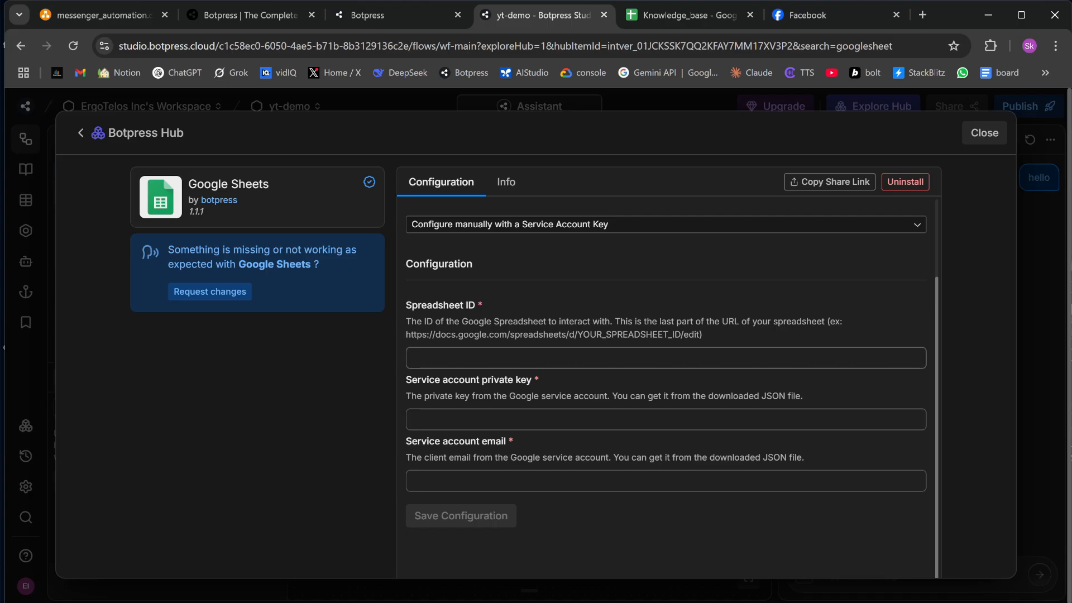
pyautogui.click(604, 358)
pyautogui.click(604, 419)
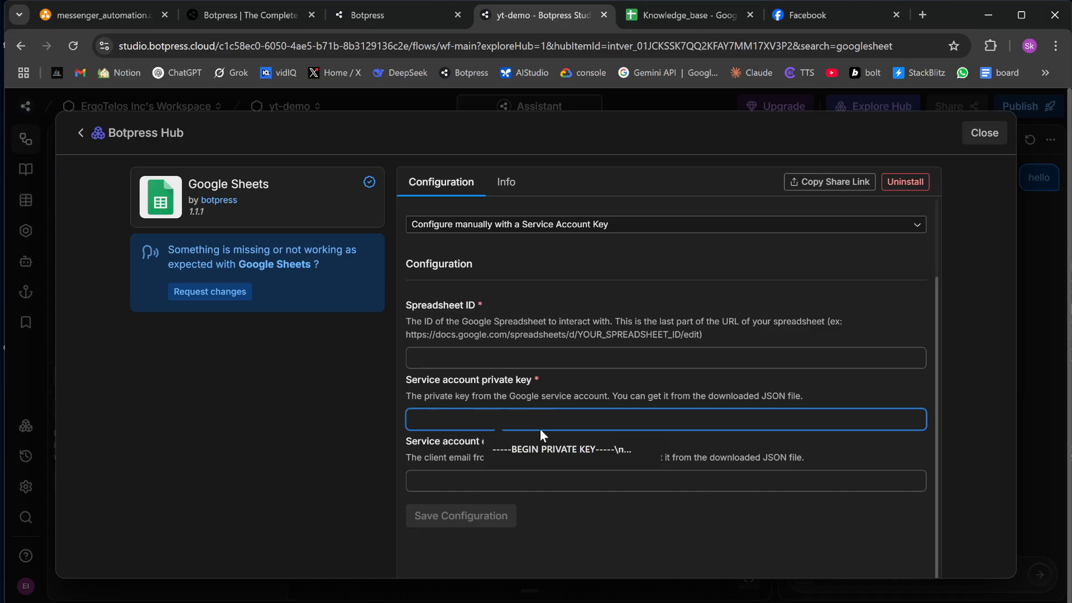
pyautogui.click(508, 481)
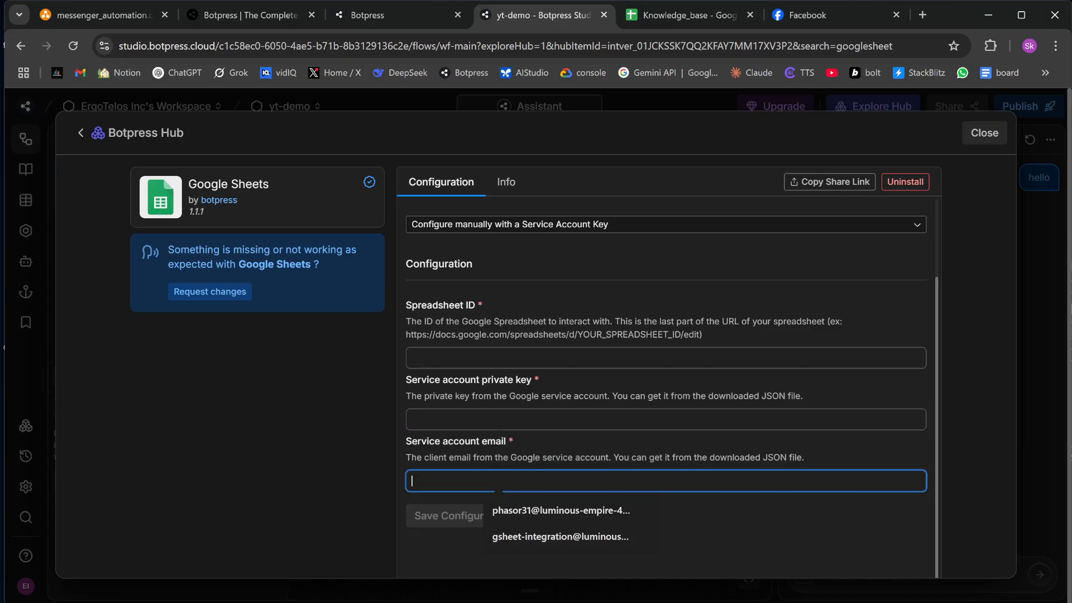
# - Switch to the Google Cloud console and create a new project named "YT Demo" without an organization
pyautogui.hotkey('ctrl', 'Tab')
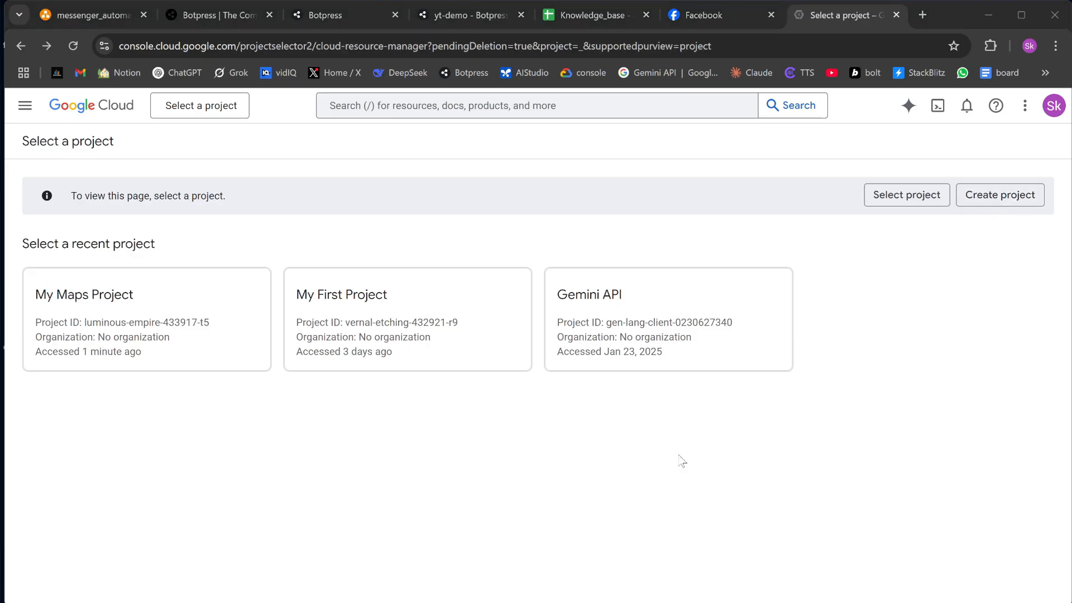
pyautogui.click(891, 200)
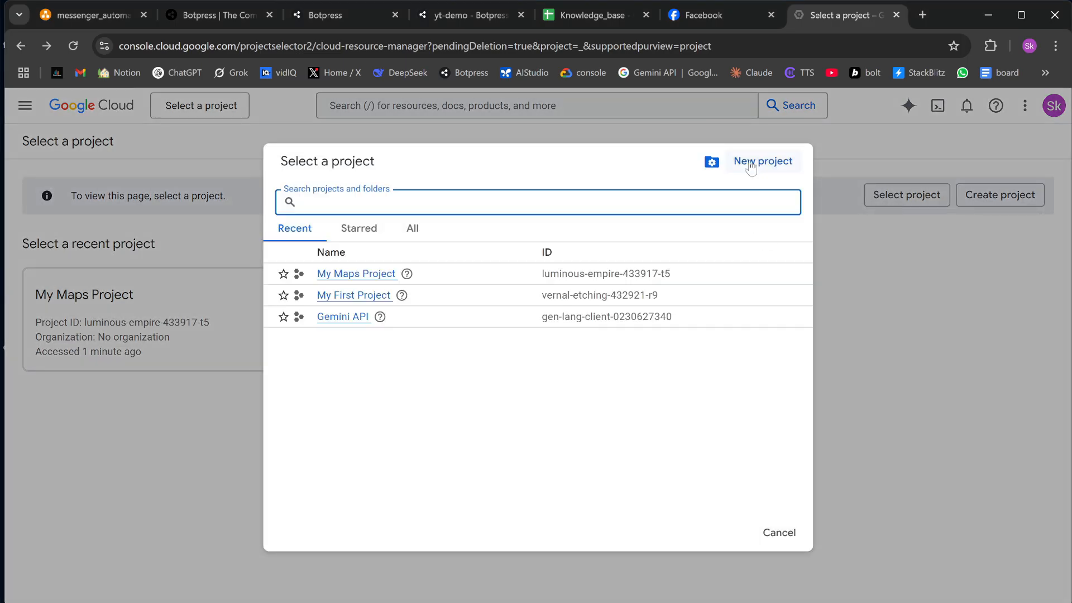
pyautogui.click(751, 163)
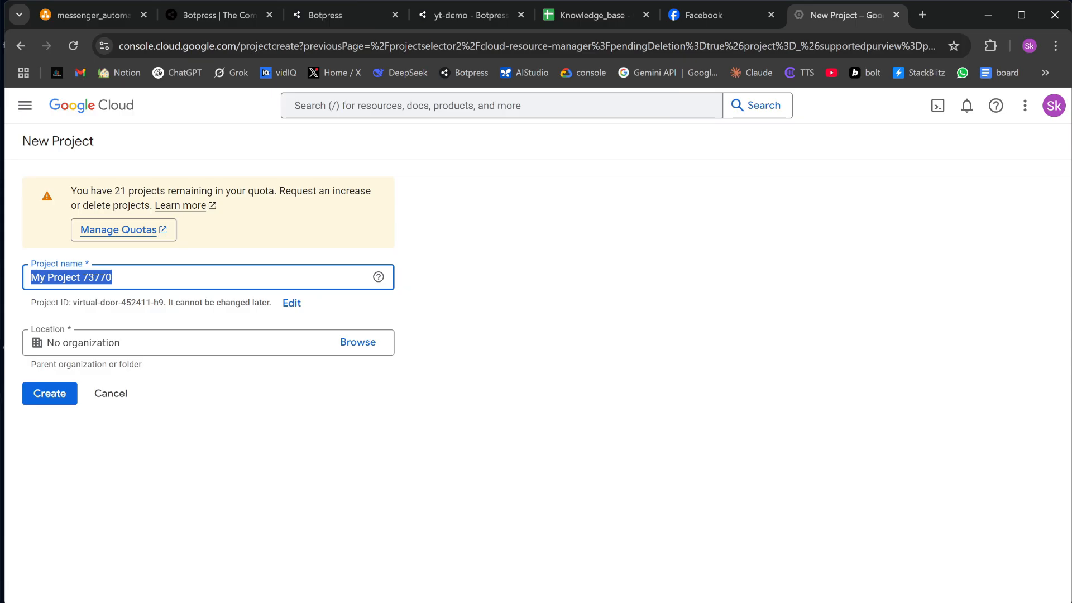
pyautogui.write('YT Demo')
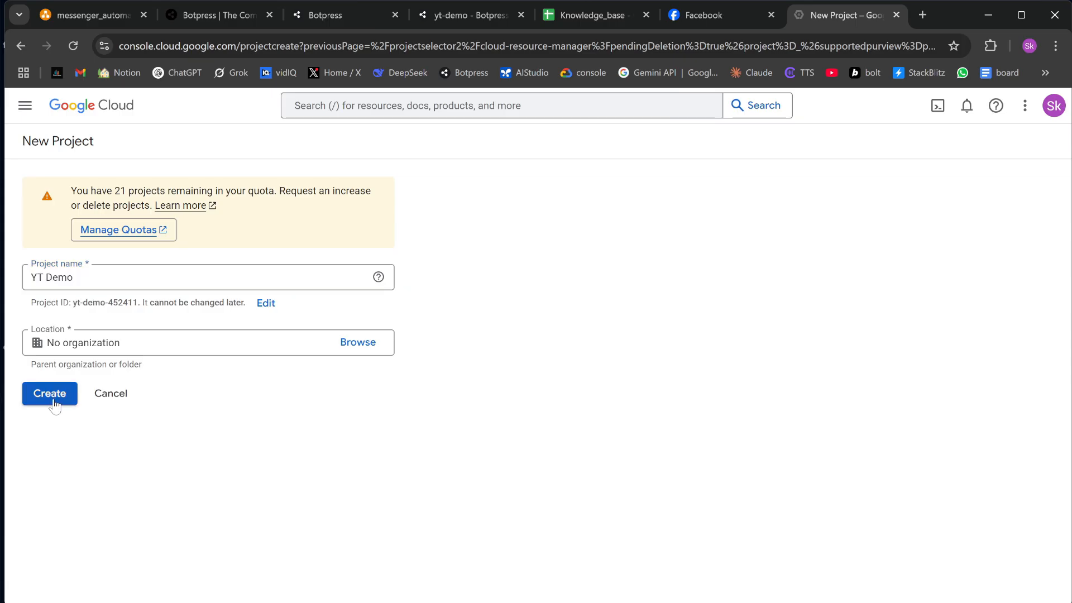
pyautogui.click(49, 394)
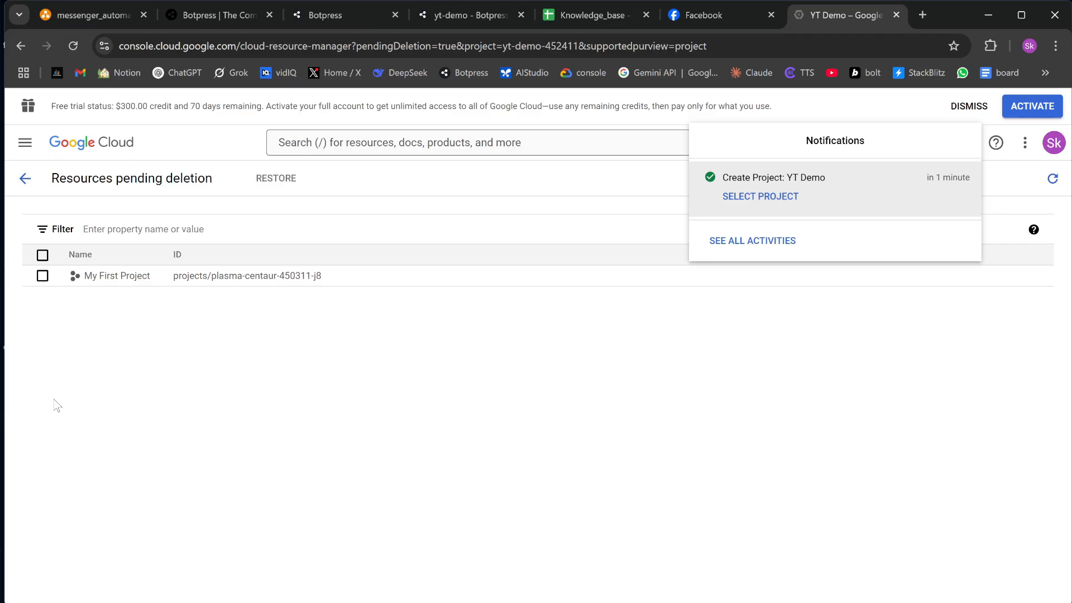
# - Select the YT Demo project from its creation notification and mark it in the resource list
pyautogui.click(658, 347)
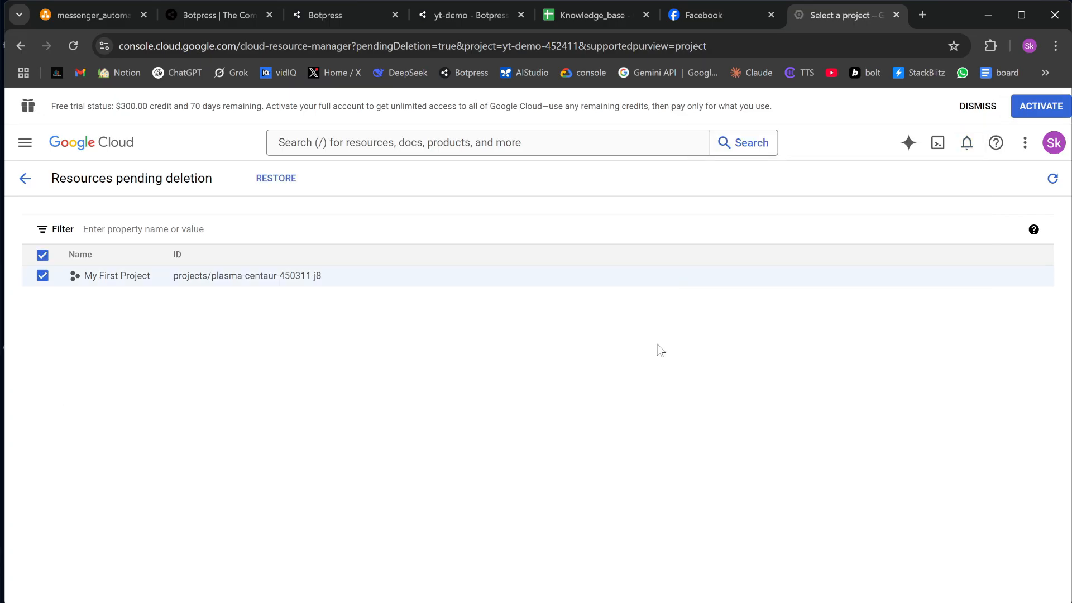
pyautogui.click(966, 143)
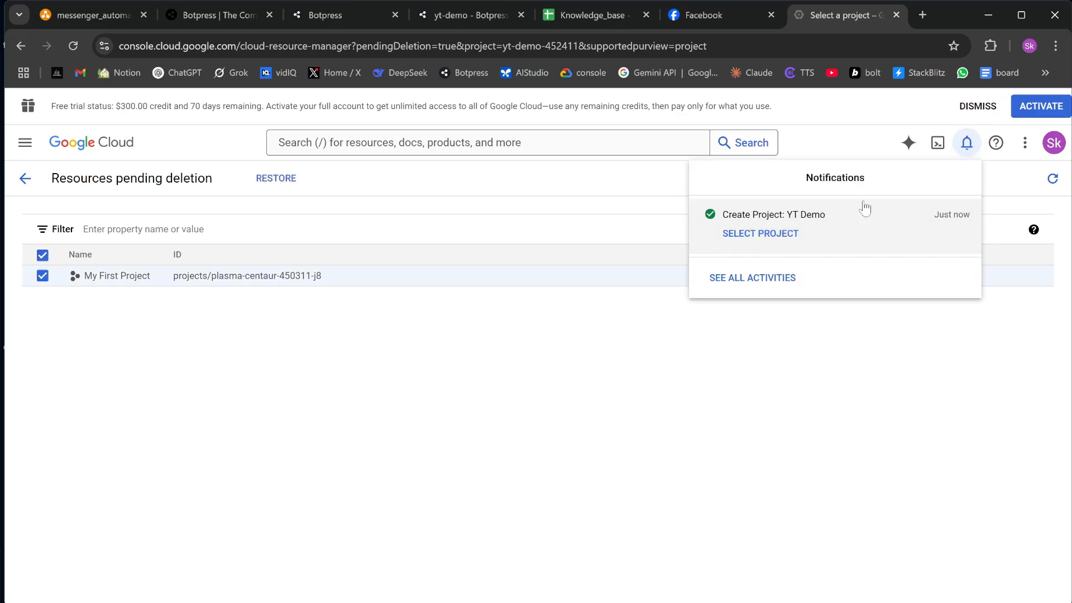
pyautogui.click(782, 234)
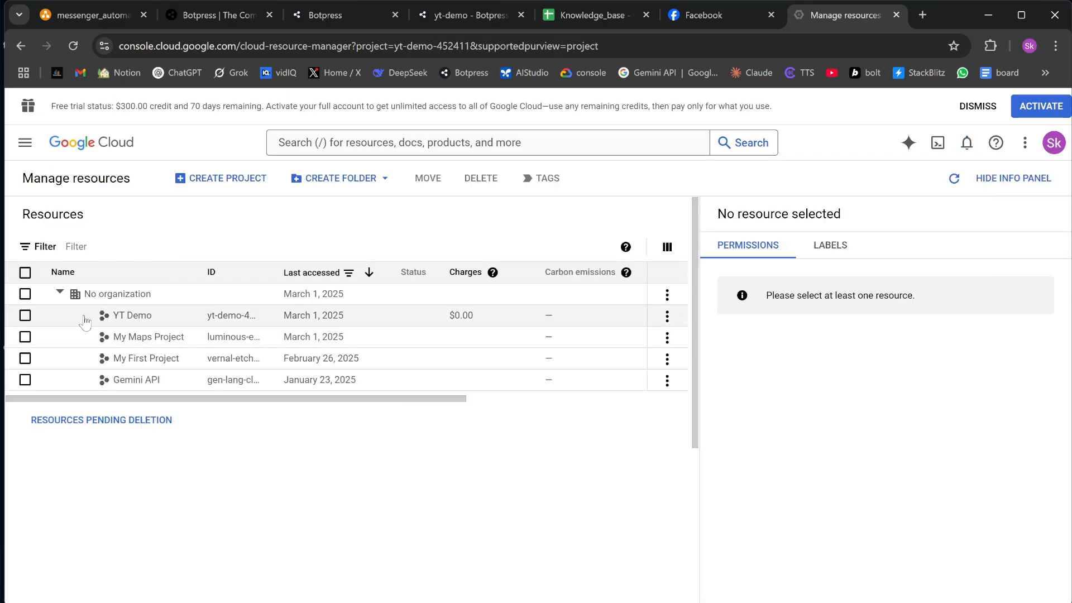
pyautogui.click(136, 321)
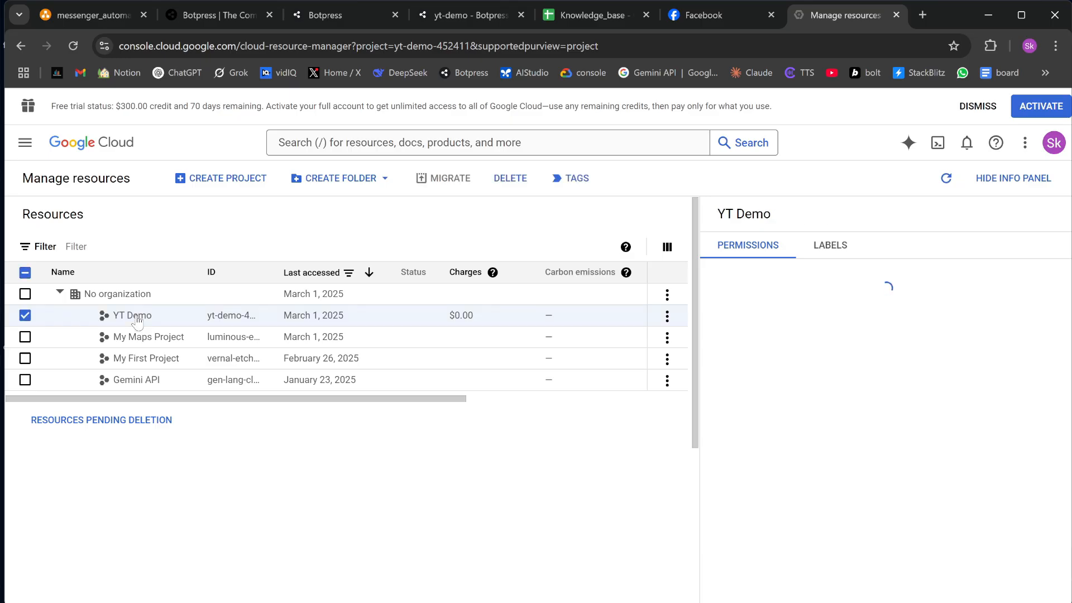
# - Search the console for "Service account" and open the Service Accounts page of the YT Demo project
pyautogui.press('/')
pyautogui.write('Service')
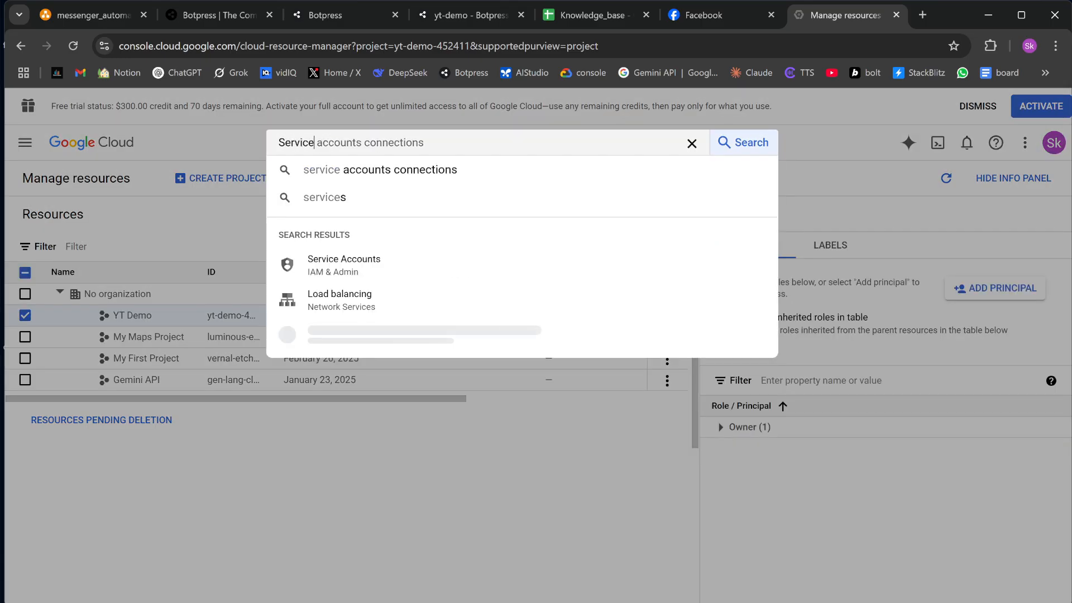
pyautogui.write('account')
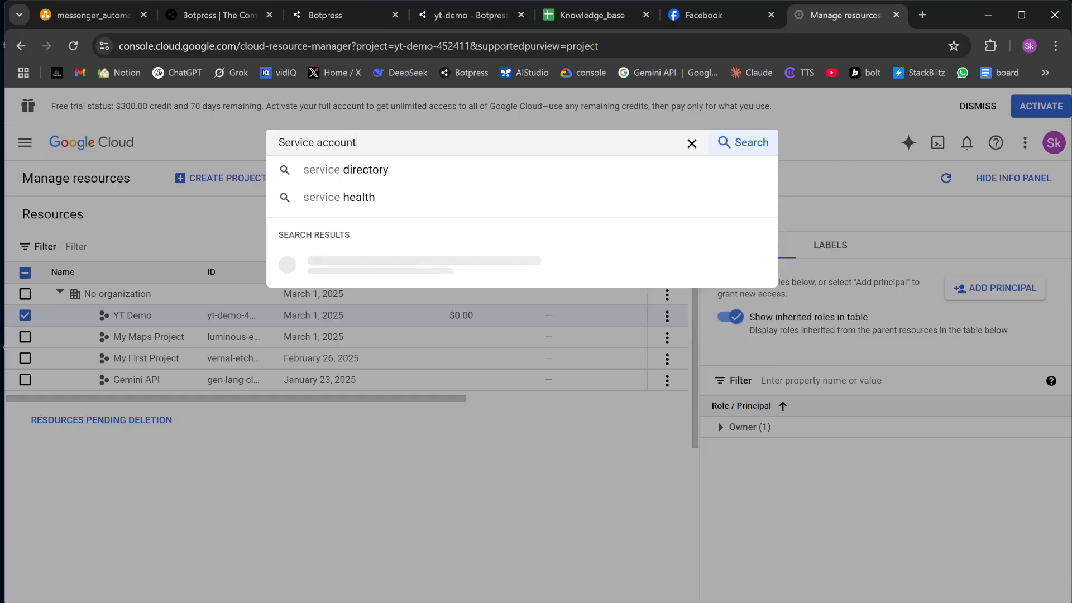
pyautogui.press('Return')
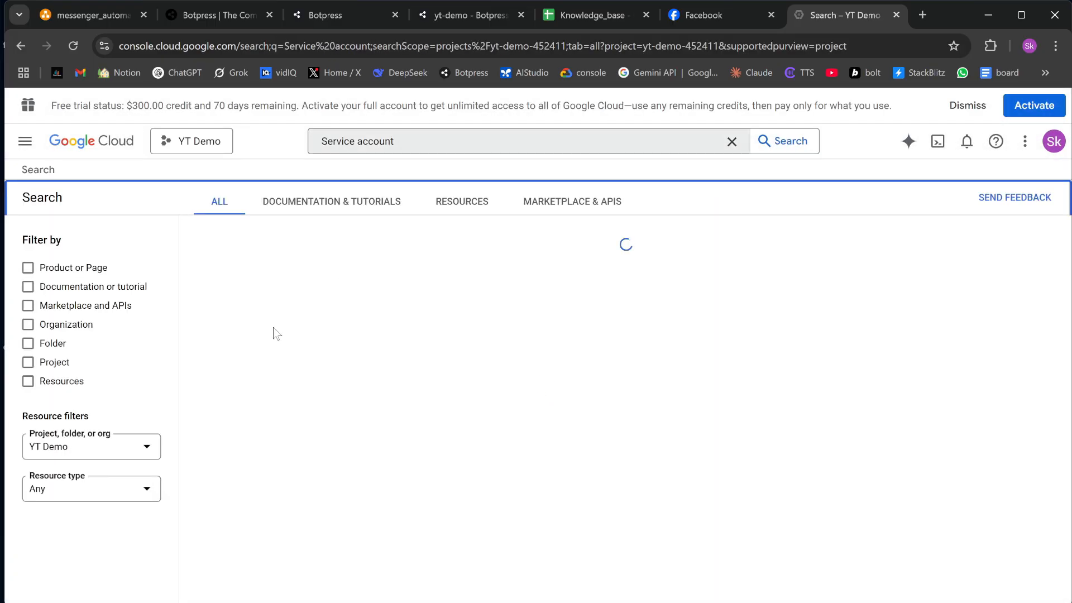
pyautogui.click(539, 231)
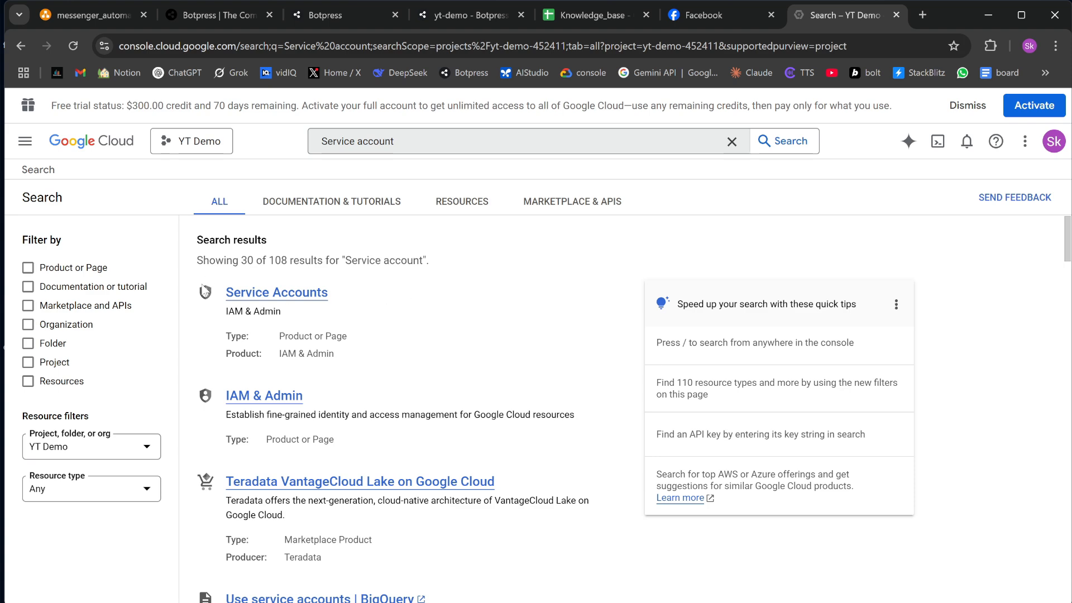
pyautogui.click(263, 296)
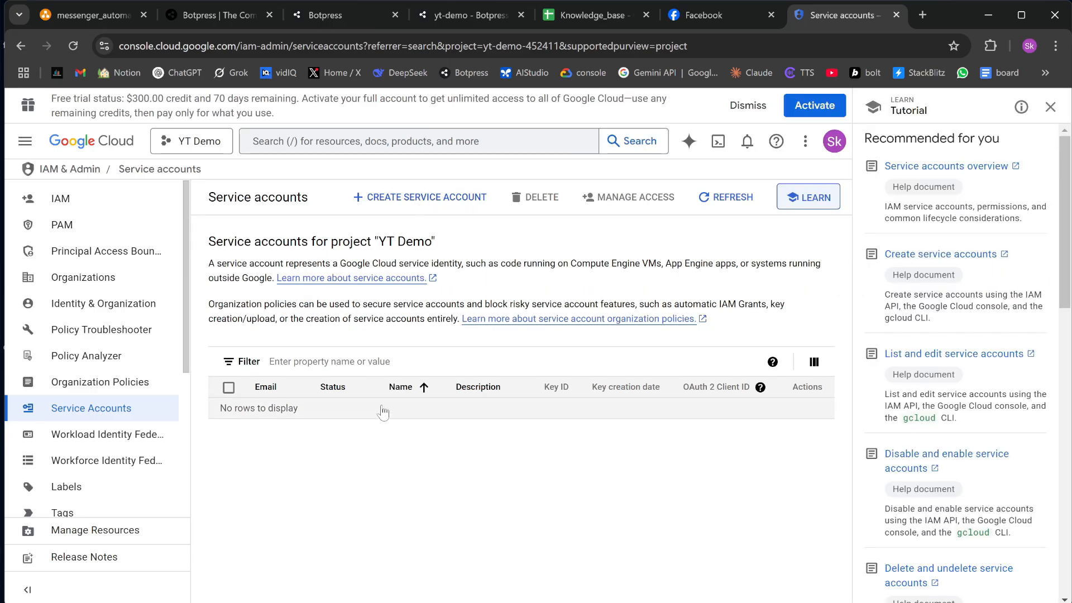
# - Create a service account named "Service Account for YT demo" and finish without granting any optional access
pyautogui.click(423, 206)
pyautogui.write('S')
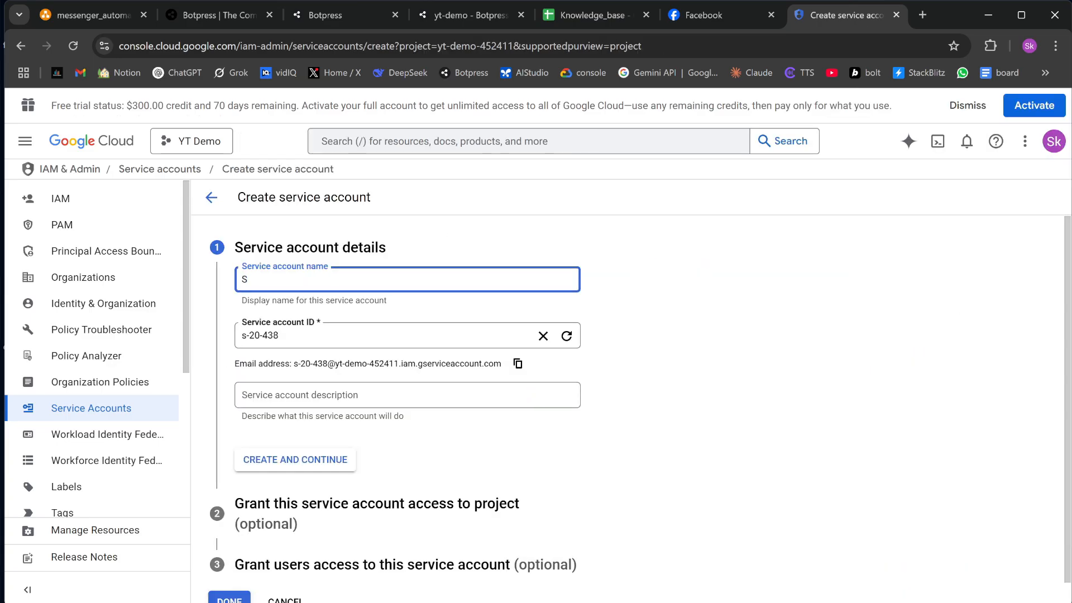
pyautogui.write('ervice Account for Y')
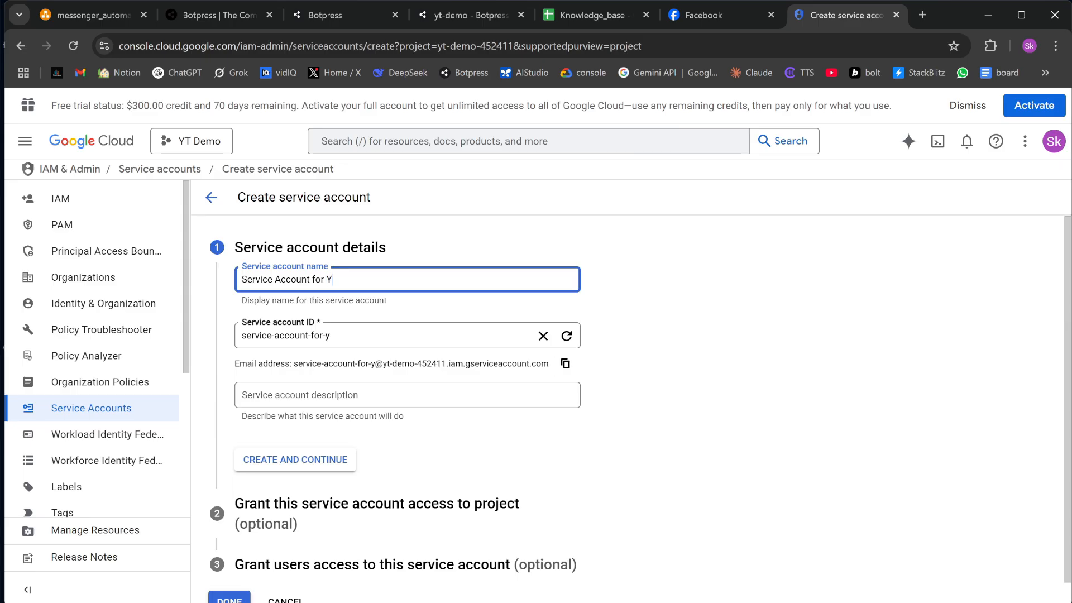
pyautogui.write('T demo')
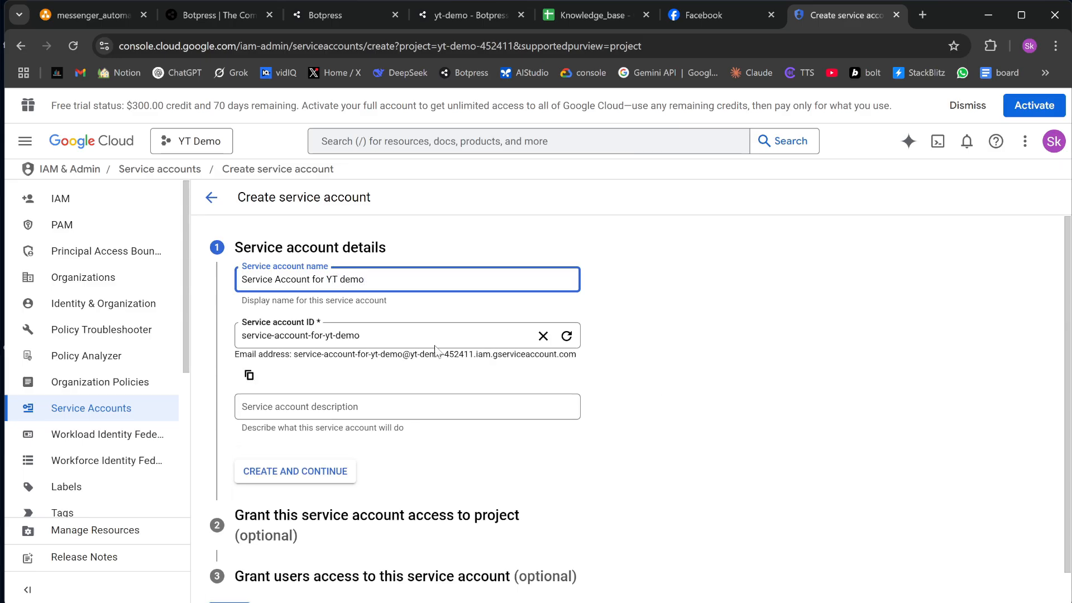
pyautogui.scroll(-1, 435, 350)
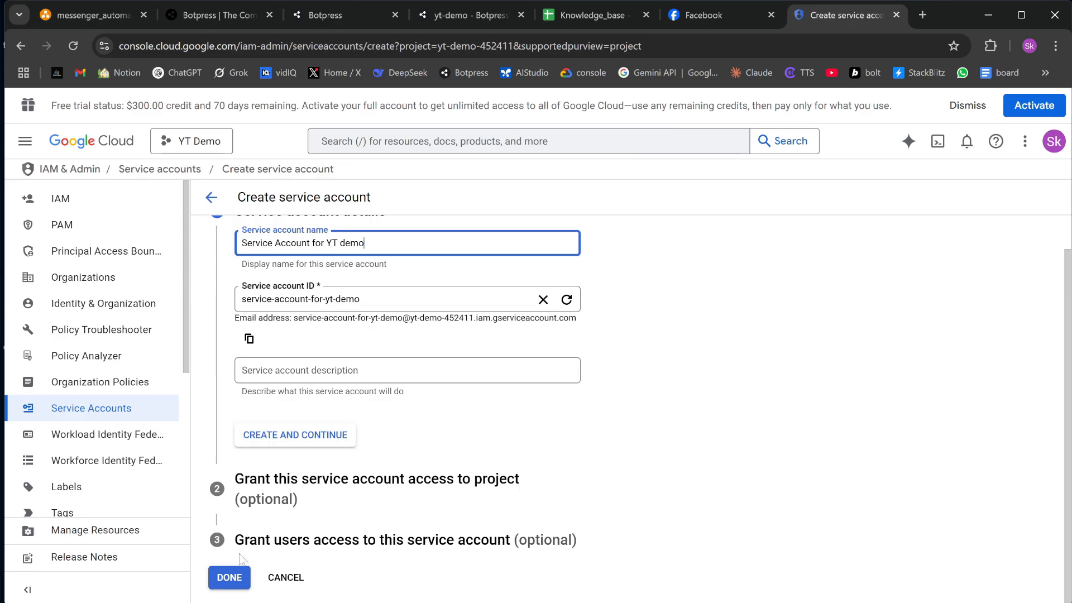
pyautogui.click(279, 446)
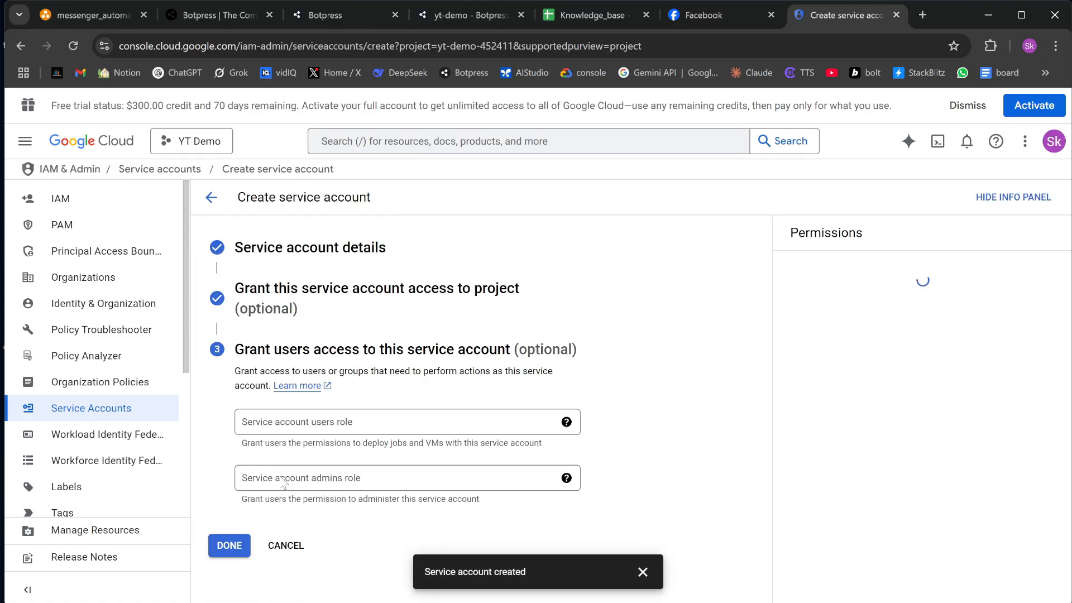
pyautogui.click(230, 546)
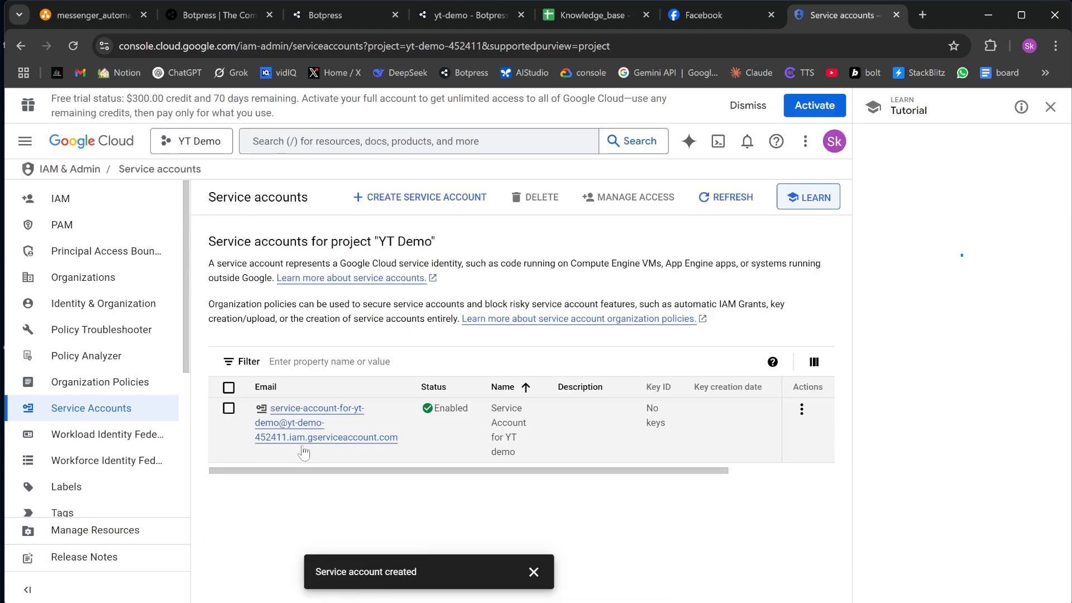
# - Copy the new service account's email address into the Service account email field of the Botpress Google Sheets integration
pyautogui.moveTo(398, 437); pyautogui.dragTo(270, 408)
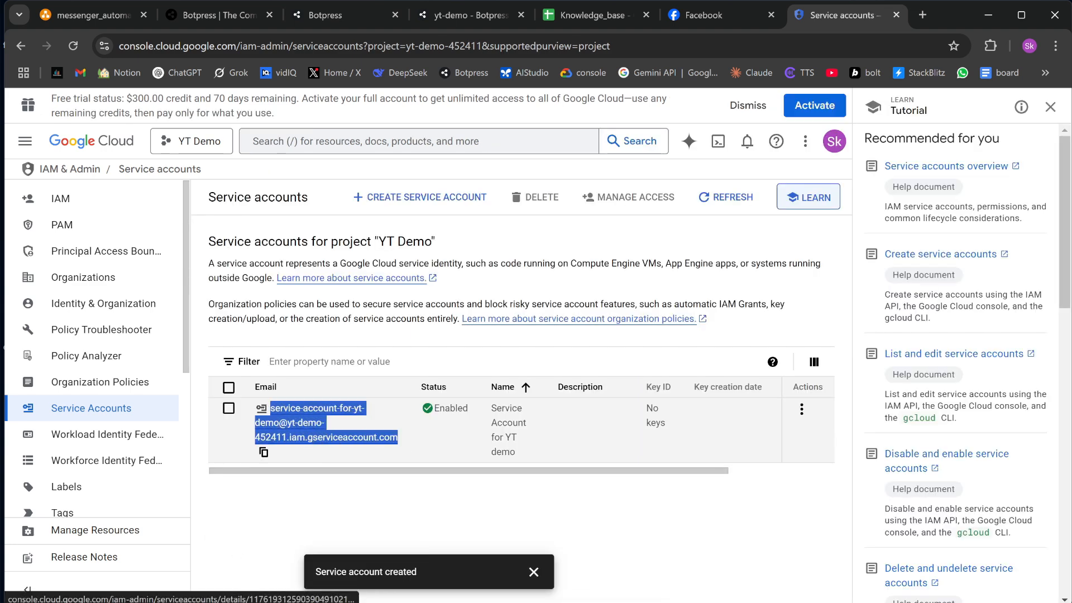
pyautogui.hotkey('ctrl', 'c')
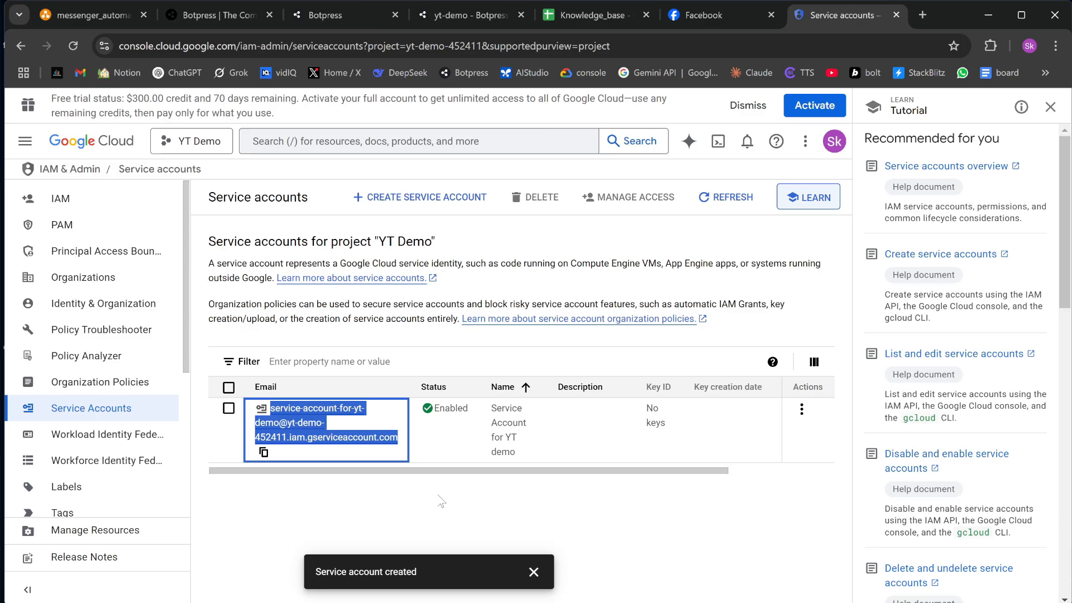
pyautogui.click(509, 25)
pyautogui.click(498, 481)
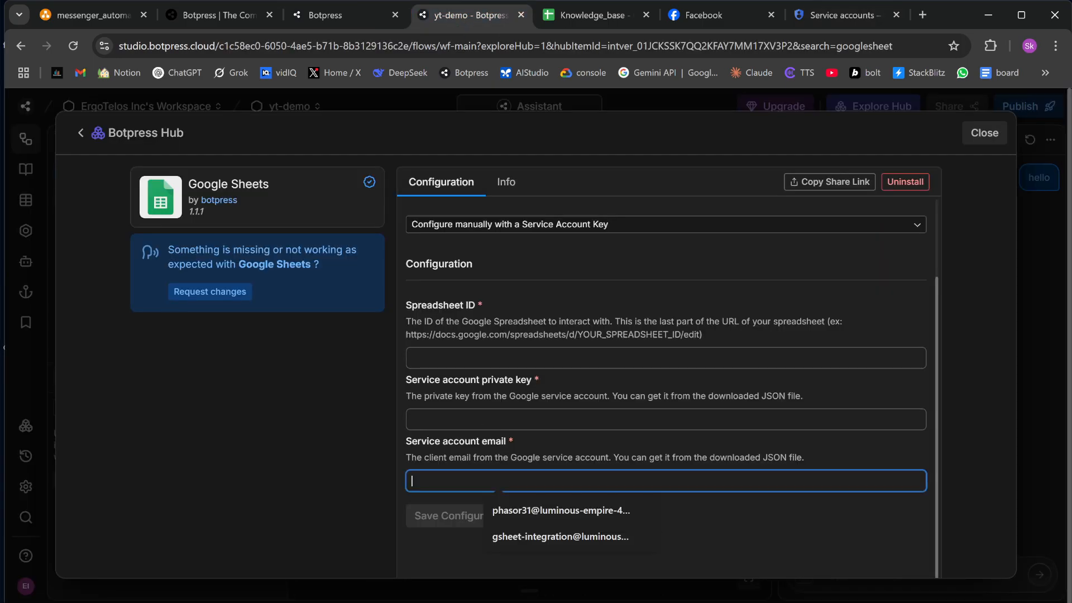
pyautogui.hotkey('ctrl', 'v')
# - Return to the Google Cloud console and create a new JSON private key for the YT demo service account
pyautogui.click(843, 15)
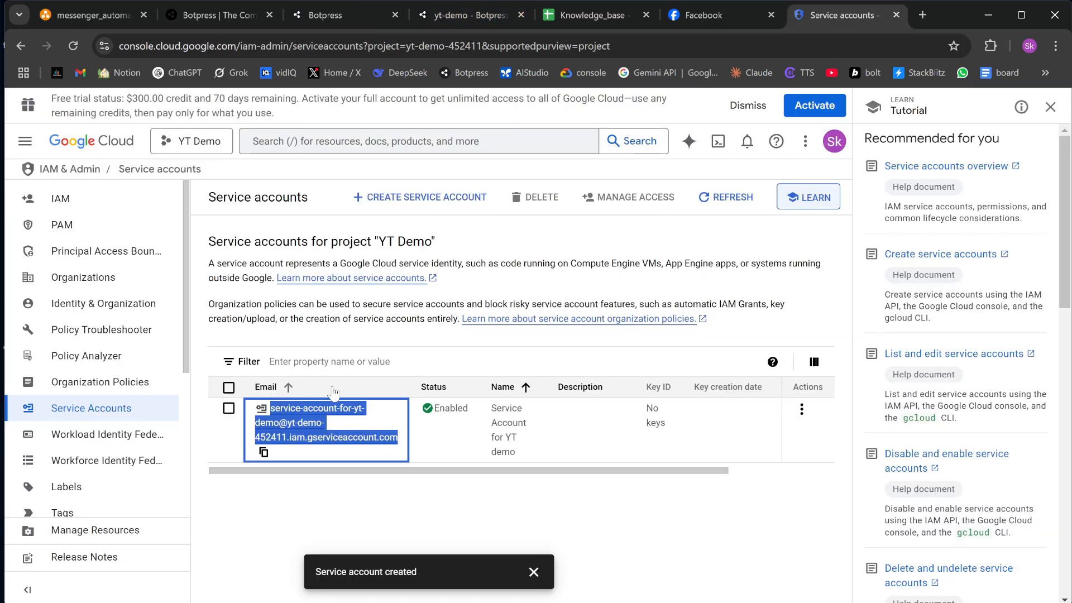
pyautogui.click(394, 520)
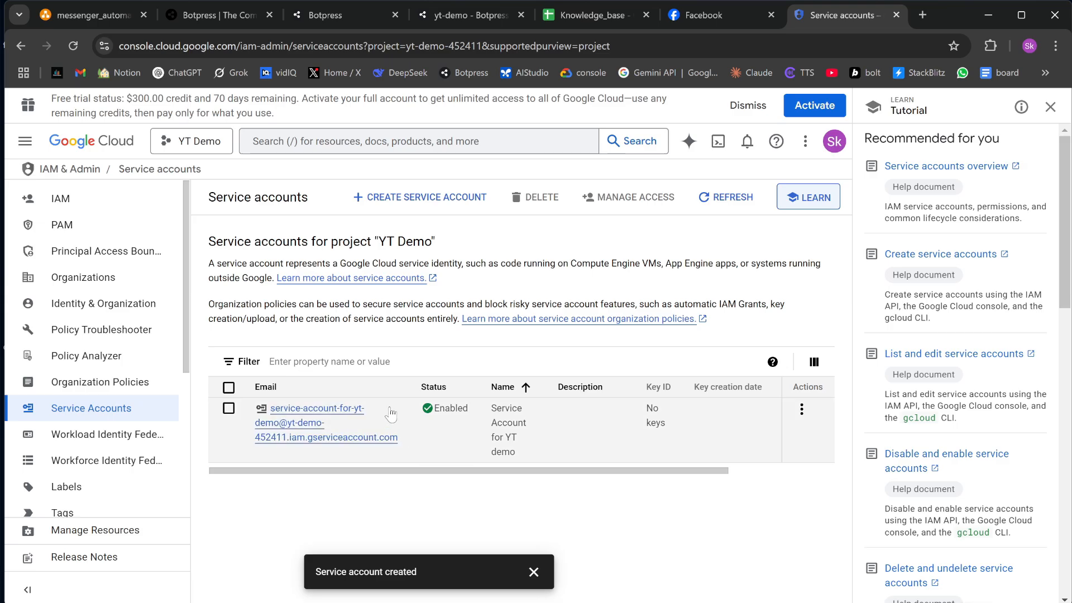
pyautogui.click(315, 413)
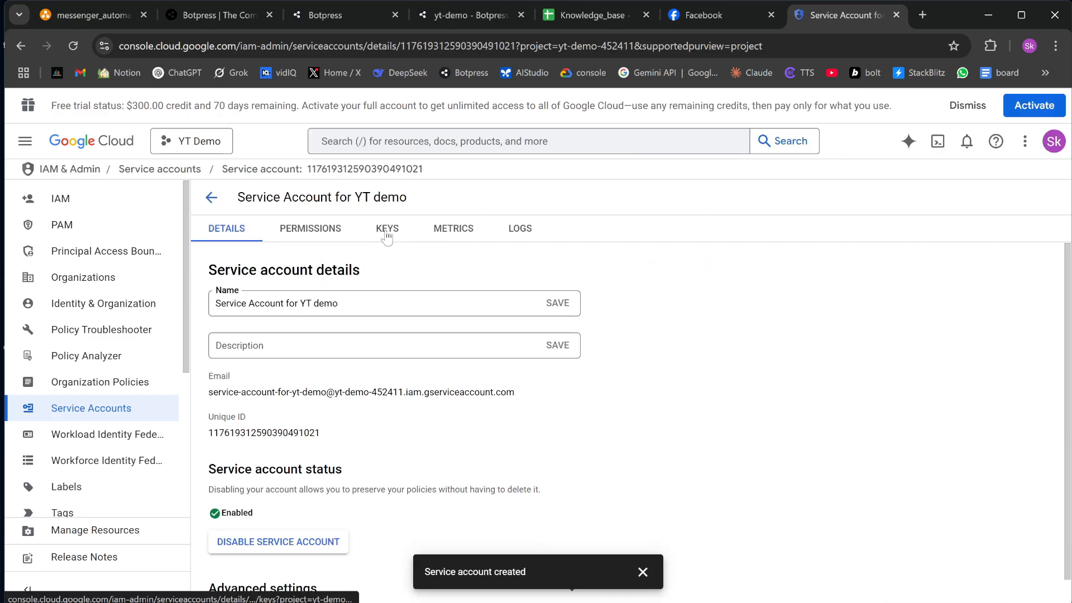
pyautogui.click(386, 230)
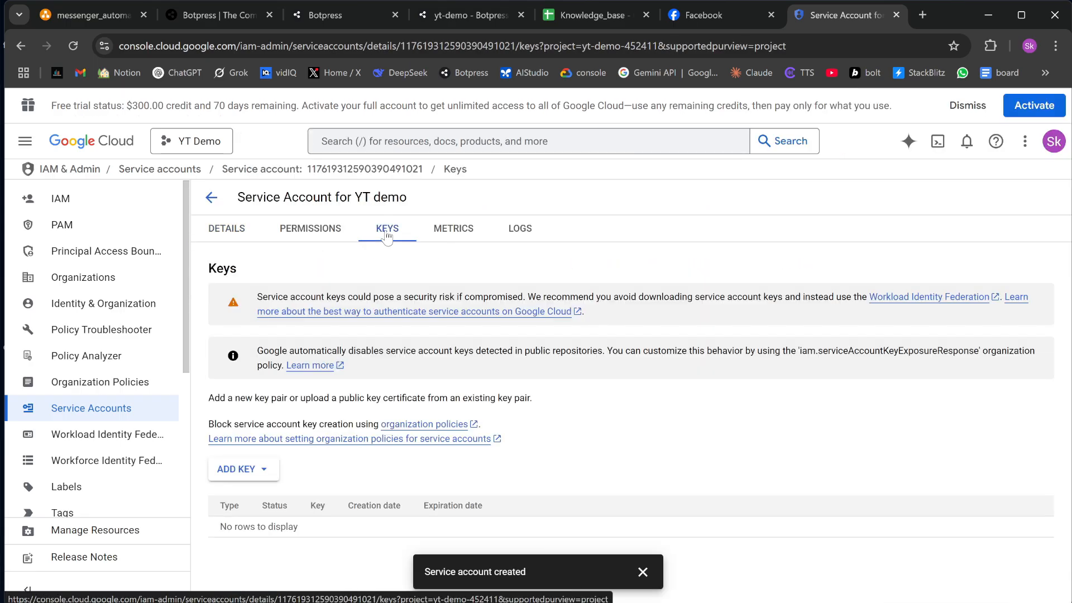
pyautogui.click(239, 469)
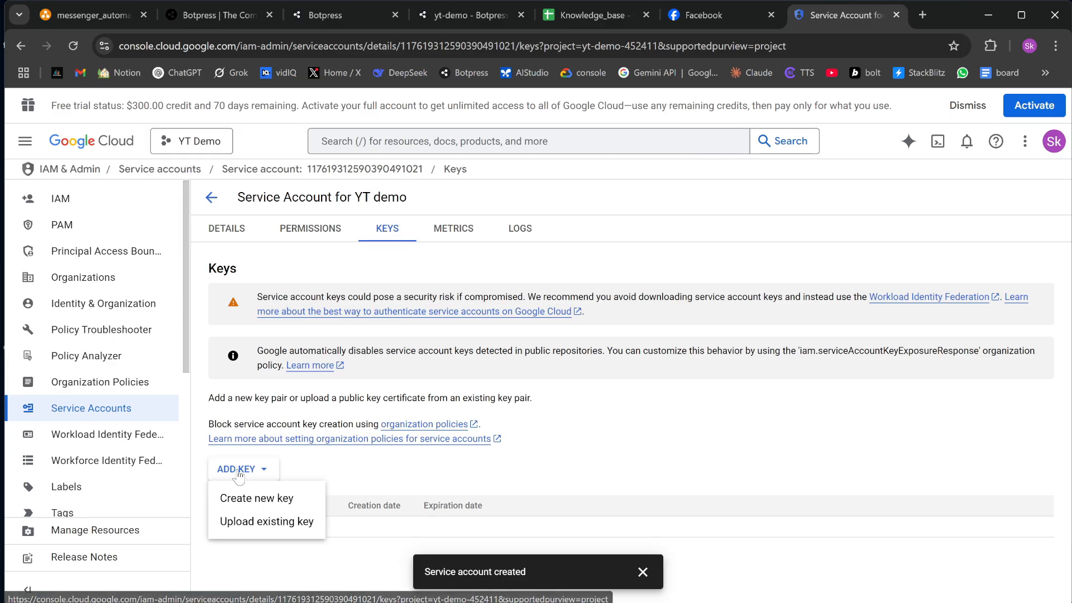
pyautogui.click(253, 495)
pyautogui.click(698, 466)
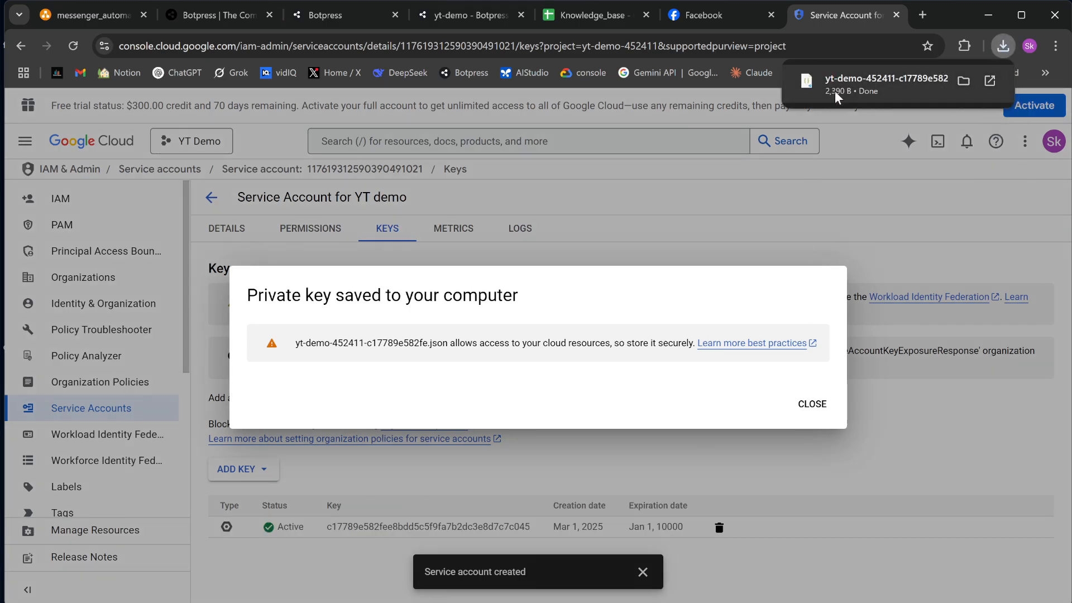
# - Show the downloaded JSON key file in the Downloads folder and open it in the code editor
pyautogui.click(966, 84)
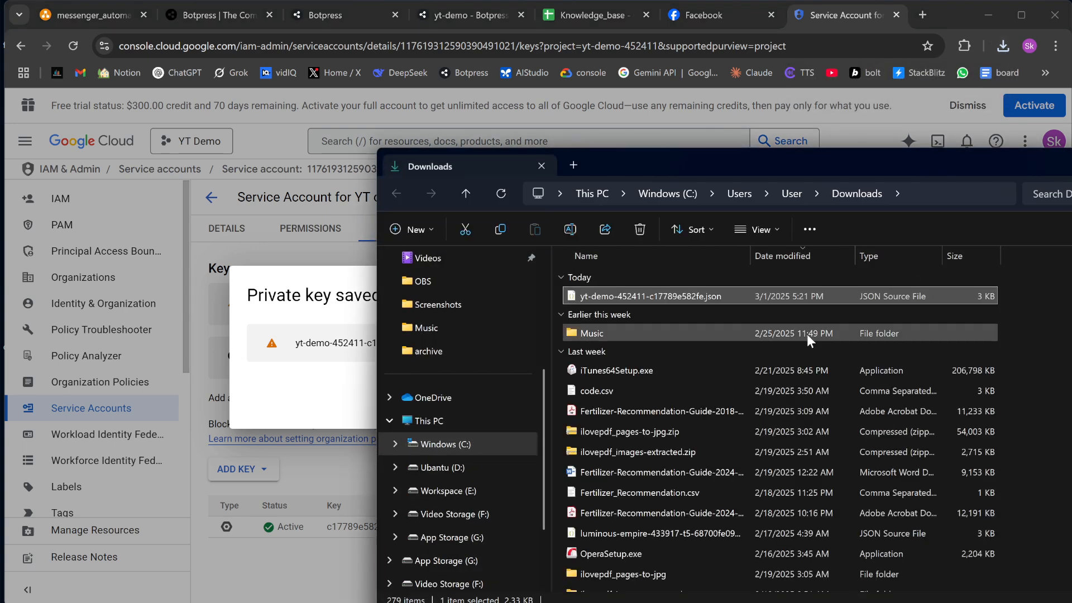
pyautogui.rightClick(673, 297)
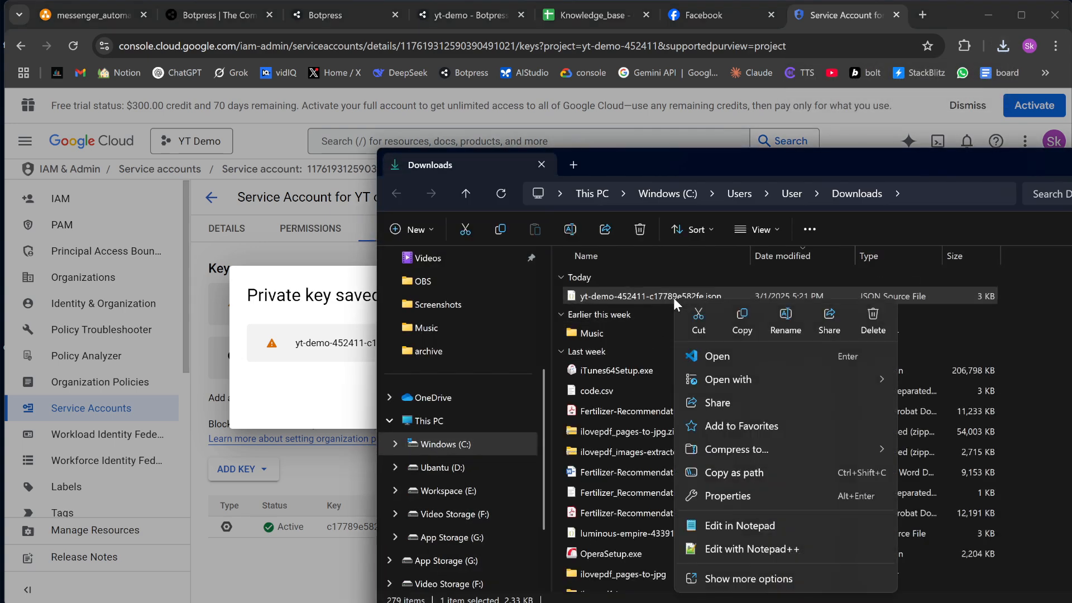
pyautogui.click(695, 352)
pyautogui.click(76, 140)
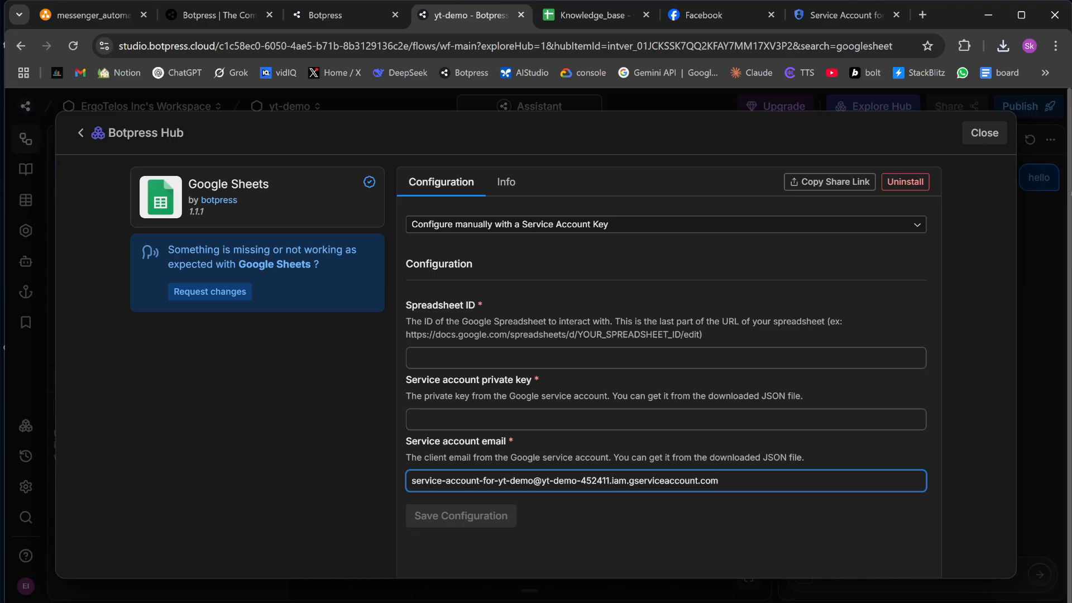
# - Copy the private_key value from the JSON file into the integration's Service account private key field in Botpress
pyautogui.hotkey('alt', 'Tab')
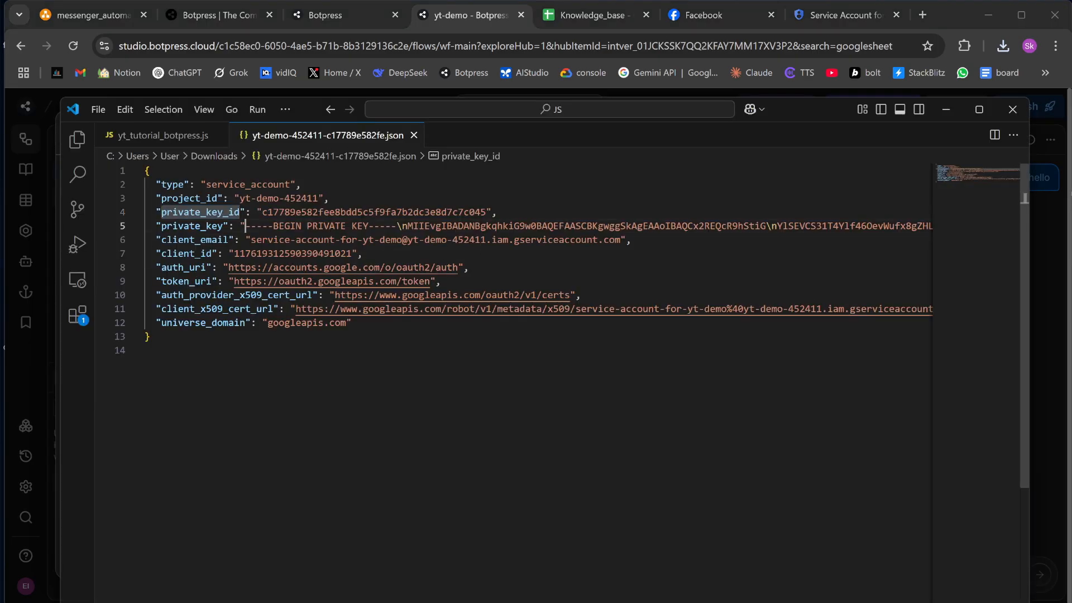
pyautogui.moveTo(246, 225); pyautogui.dragTo(497, 420)
pyautogui.hotkey('alt', 'Tab')
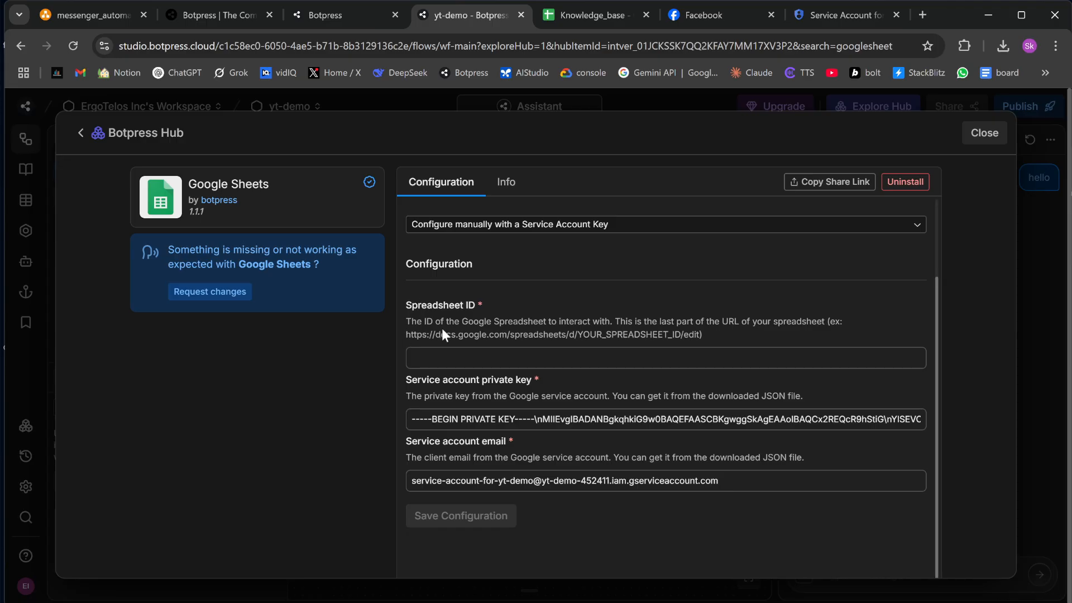
# - Copy the Knowledge_base spreadsheet's ID from its URL into the Spreadsheet ID field and save the integration's configuration
pyautogui.click(452, 357)
pyautogui.hotkey('ctrl', 'Tab')
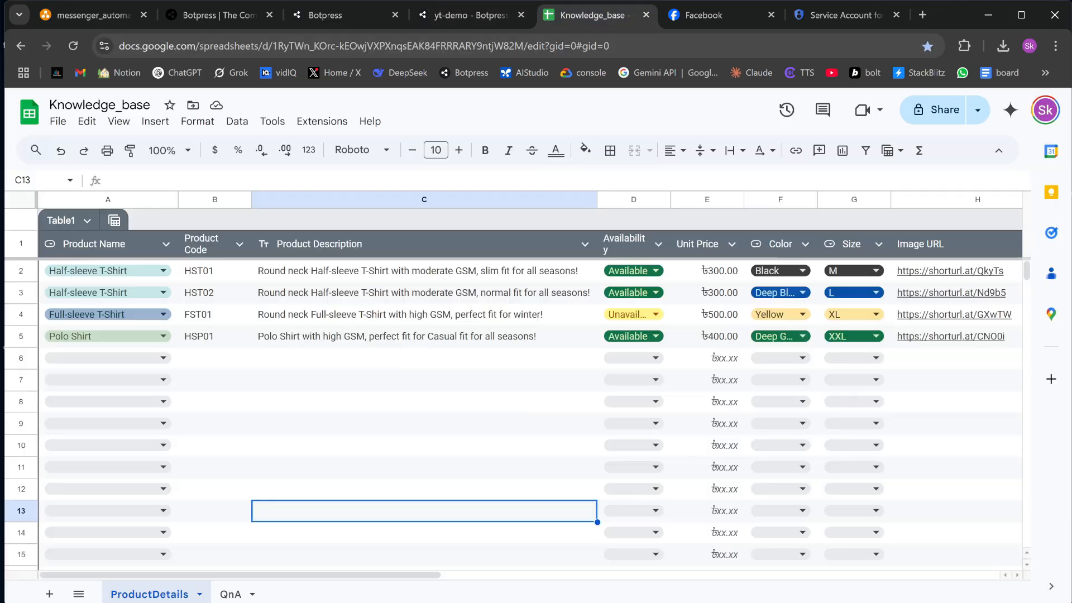
pyautogui.moveTo(271, 46); pyautogui.dragTo(523, 45)
pyautogui.hotkey('ctrl', 'shift', 'Tab')
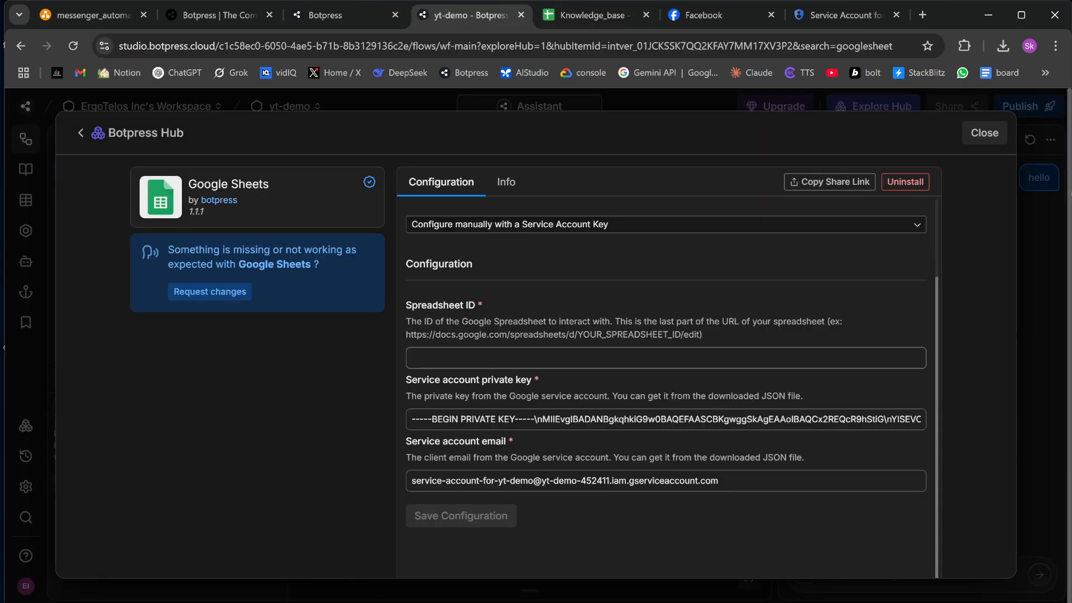
pyautogui.click(498, 357)
pyautogui.click(560, 414)
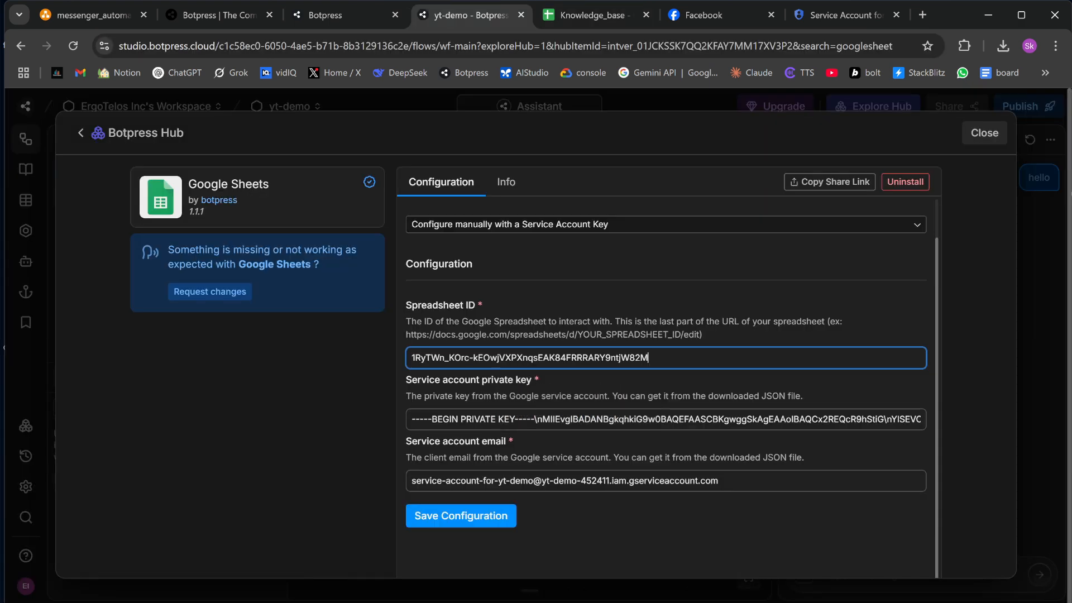
pyautogui.click(485, 514)
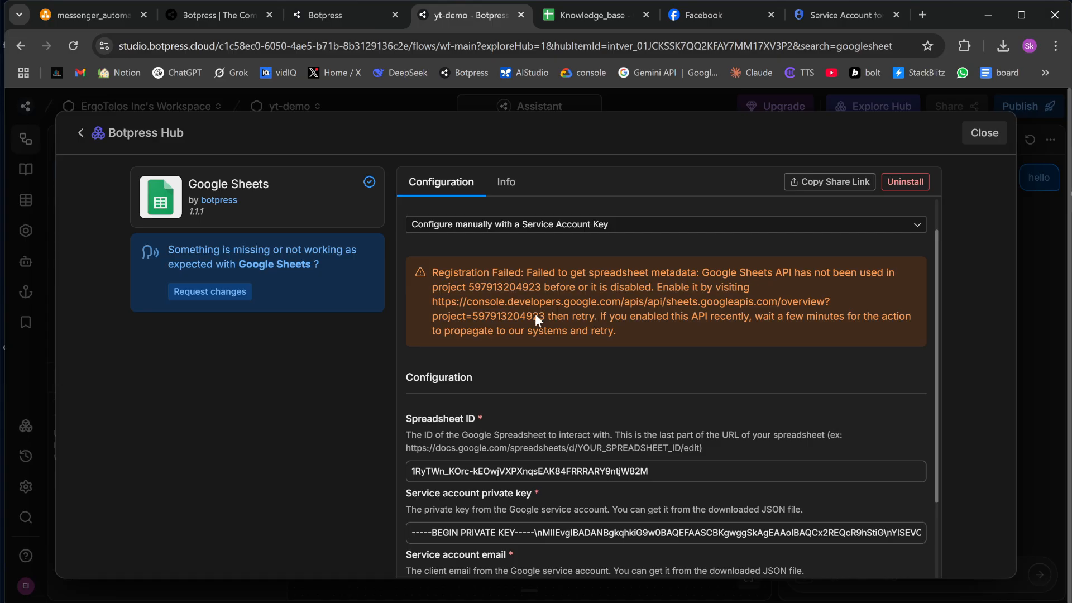
# - Search the Google Cloud console for "googlesheets api", enable the Google Sheets API for YT Demo, and save the Botpress configuration again
pyautogui.hotkey('ctrl', '9')
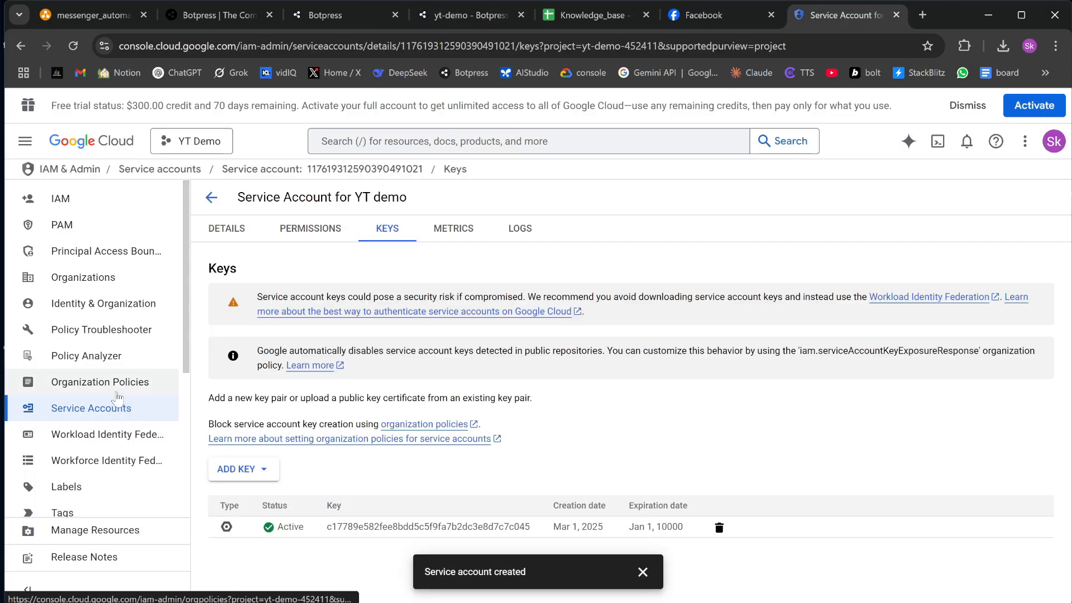
pyautogui.write('/')
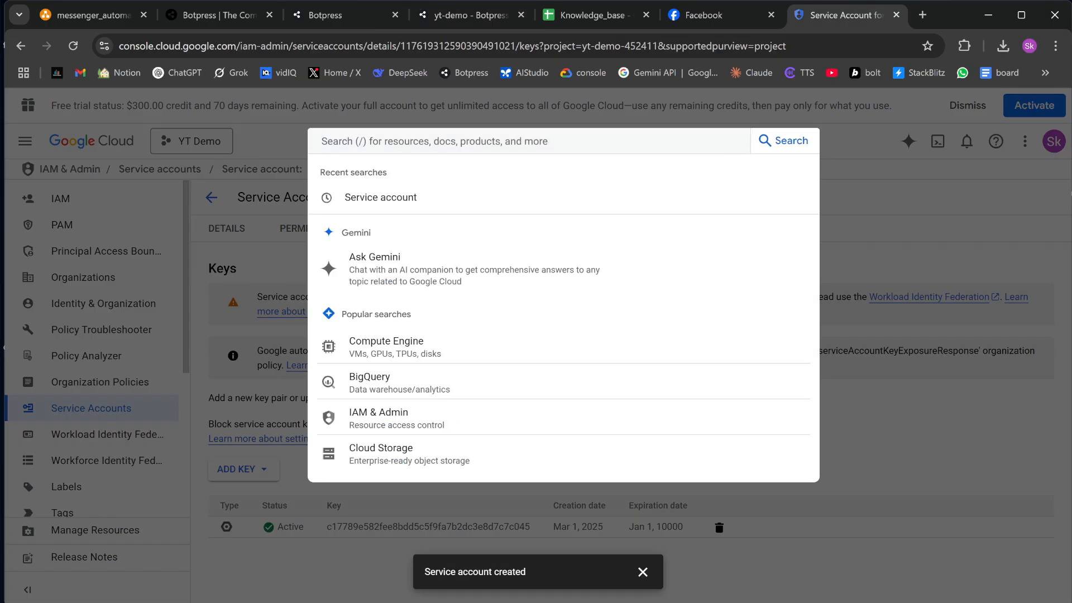
pyautogui.write('googleshe')
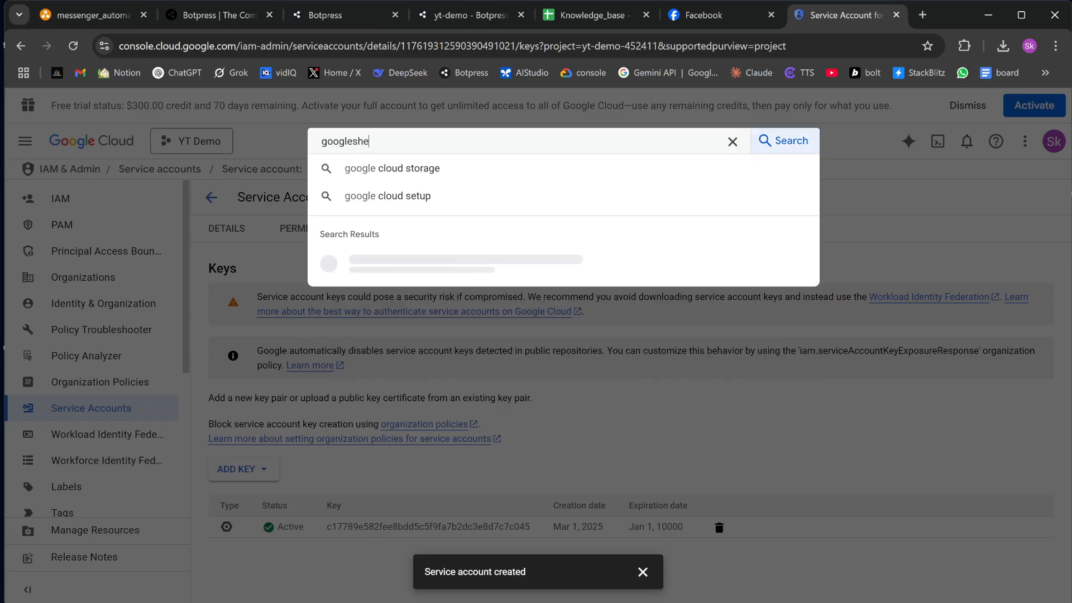
pyautogui.write('ets api')
pyautogui.press('Return')
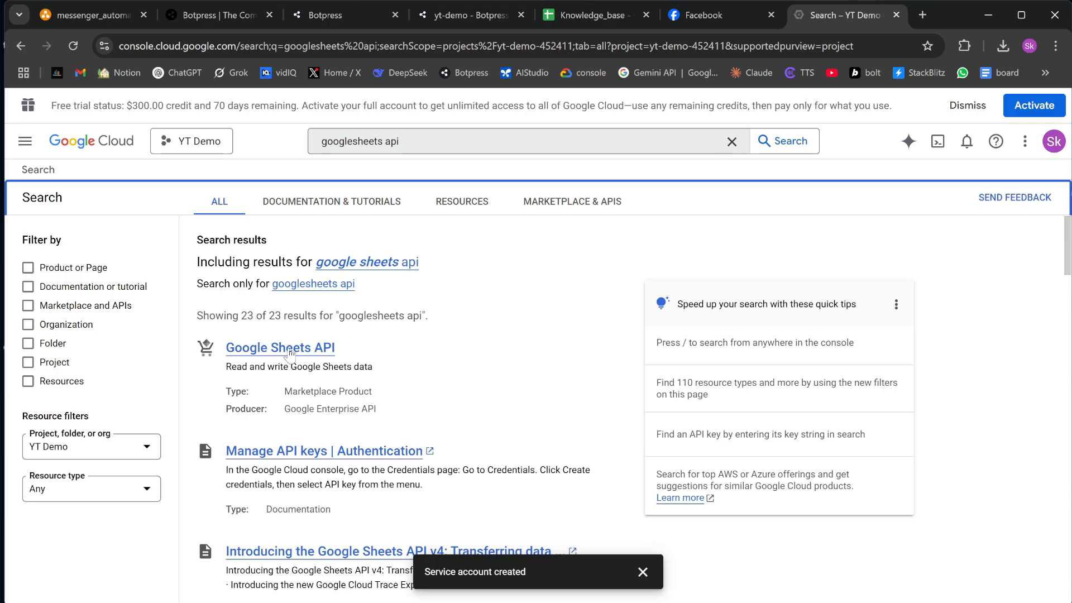
pyautogui.click(290, 351)
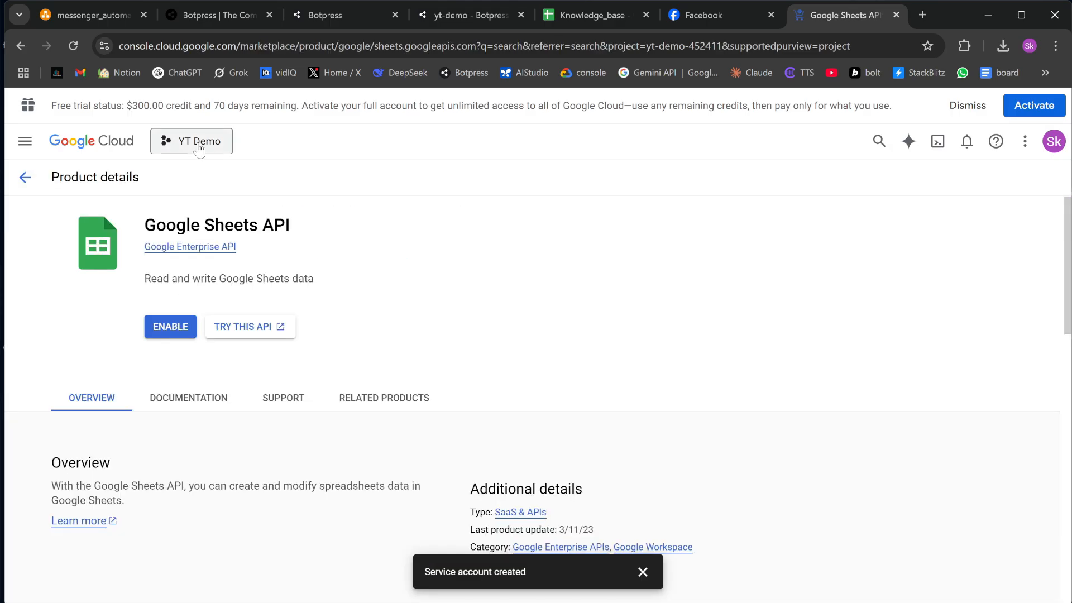
pyautogui.click(171, 329)
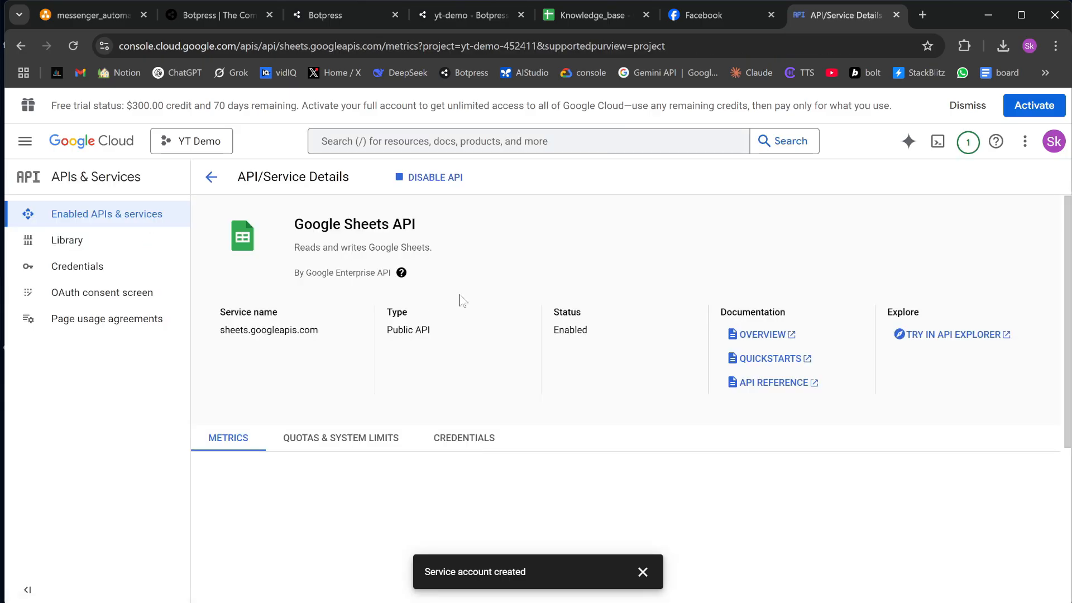
pyautogui.hotkey('ctrl', '4')
pyautogui.click(488, 516)
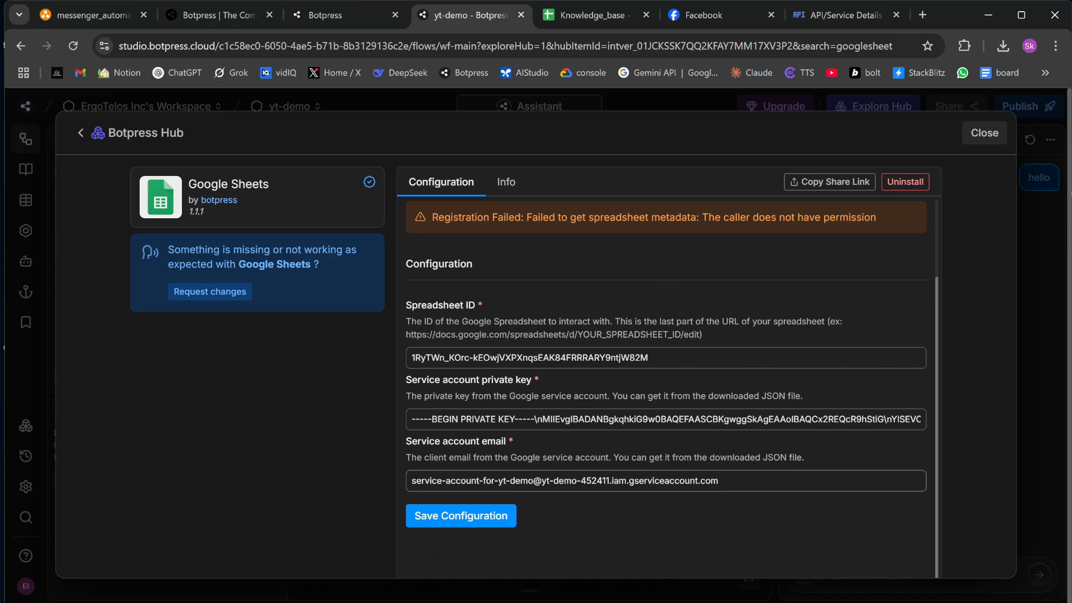
# - Copy the service account email from Botpress and share the Knowledge_base spreadsheet with it as Editor
pyautogui.moveTo(720, 480); pyautogui.dragTo(409, 480)
pyautogui.click(590, 15)
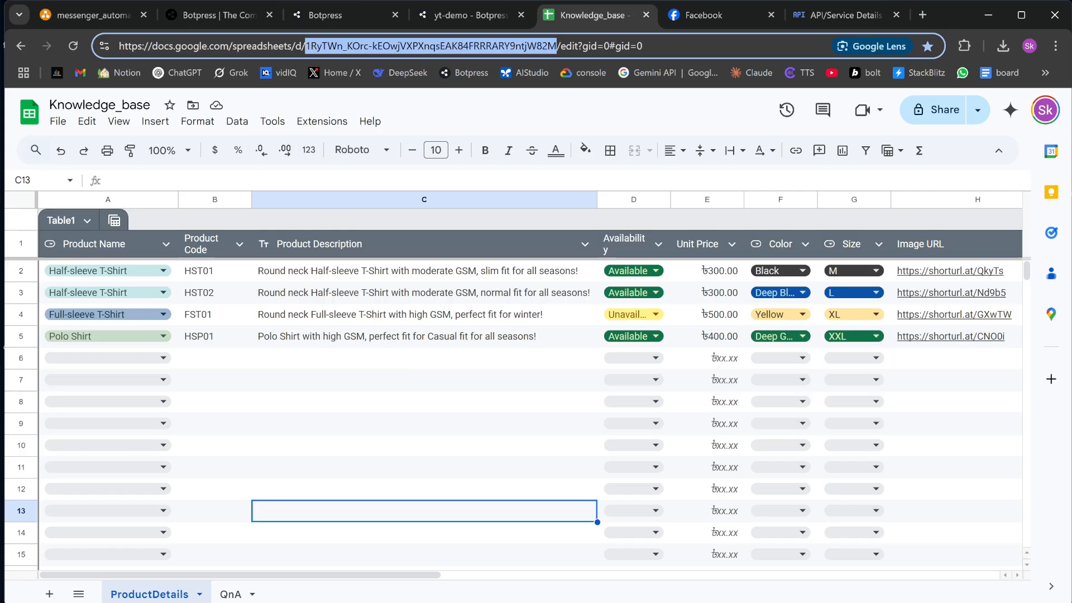
pyautogui.click(943, 110)
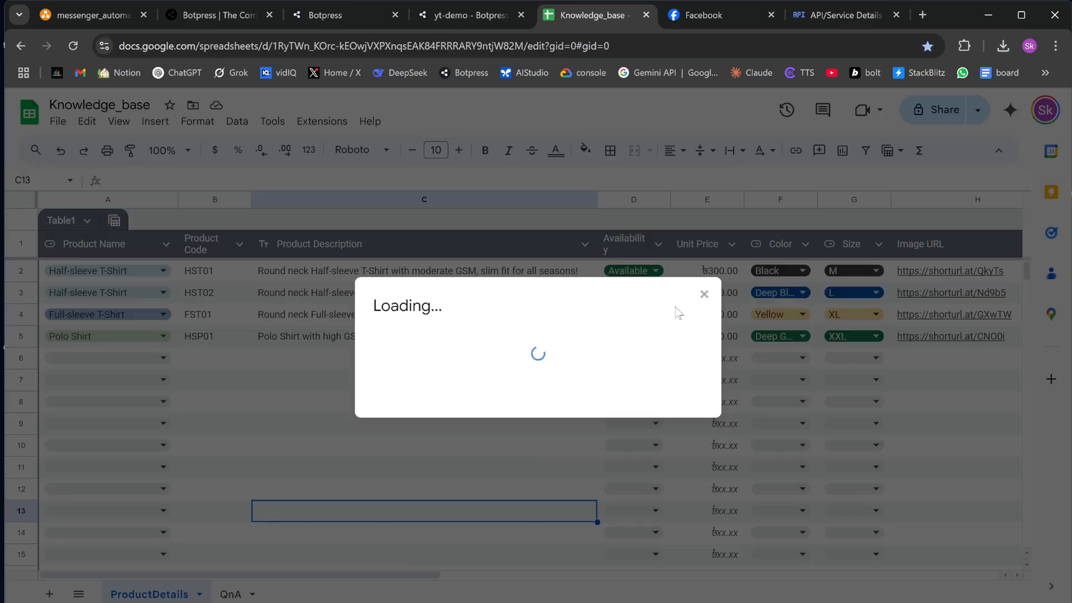
pyautogui.hotkey('ctrl', 'v')
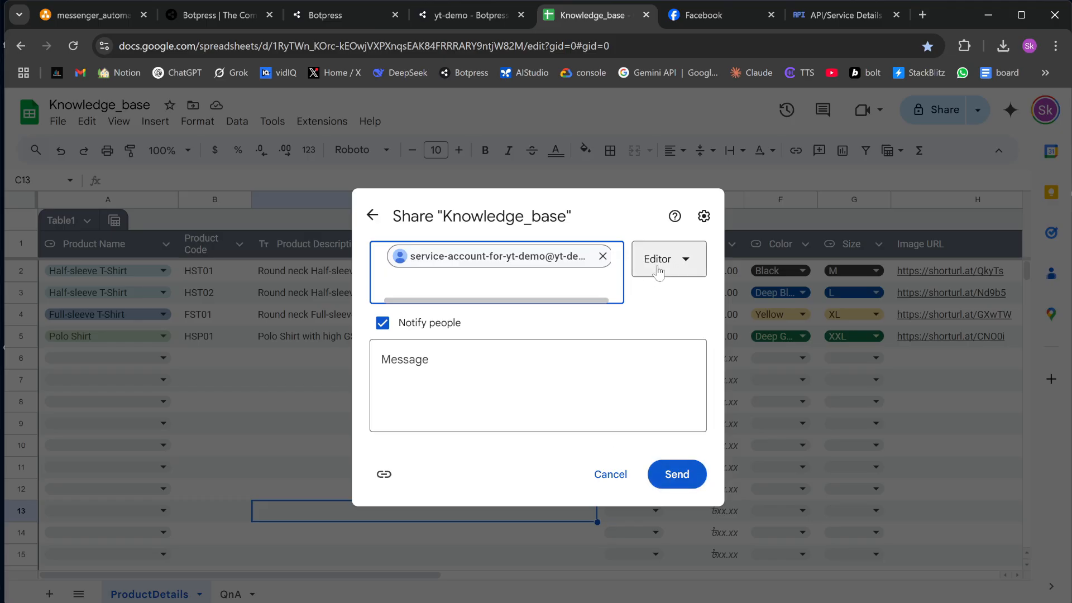
pyautogui.click(677, 474)
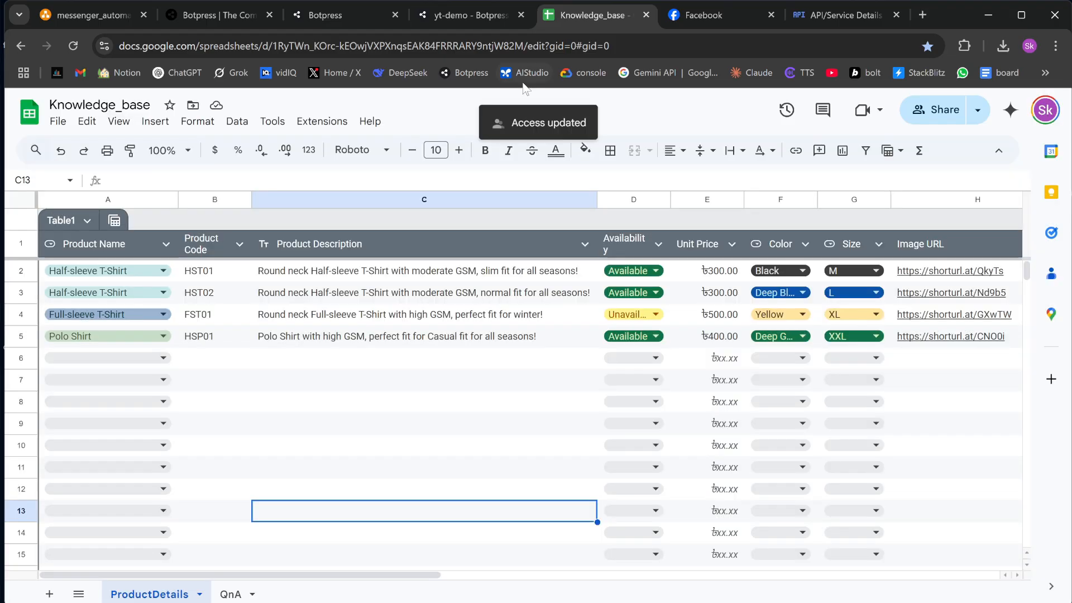
# - Return to Botpress, save the Google Sheets integration's configuration again and close the Botpress Hub
pyautogui.click(460, 19)
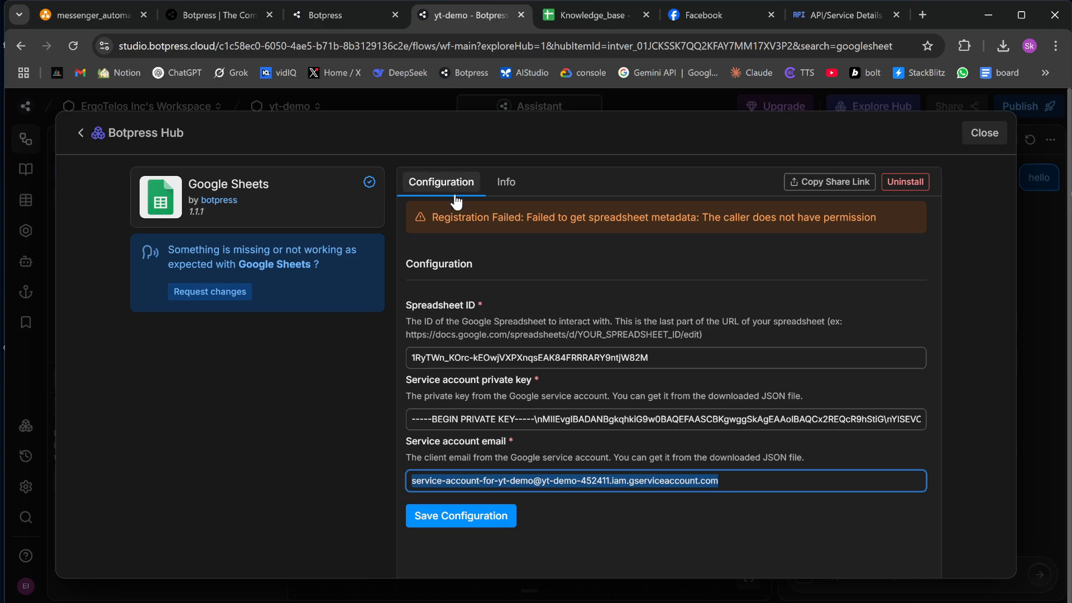
pyautogui.click(452, 522)
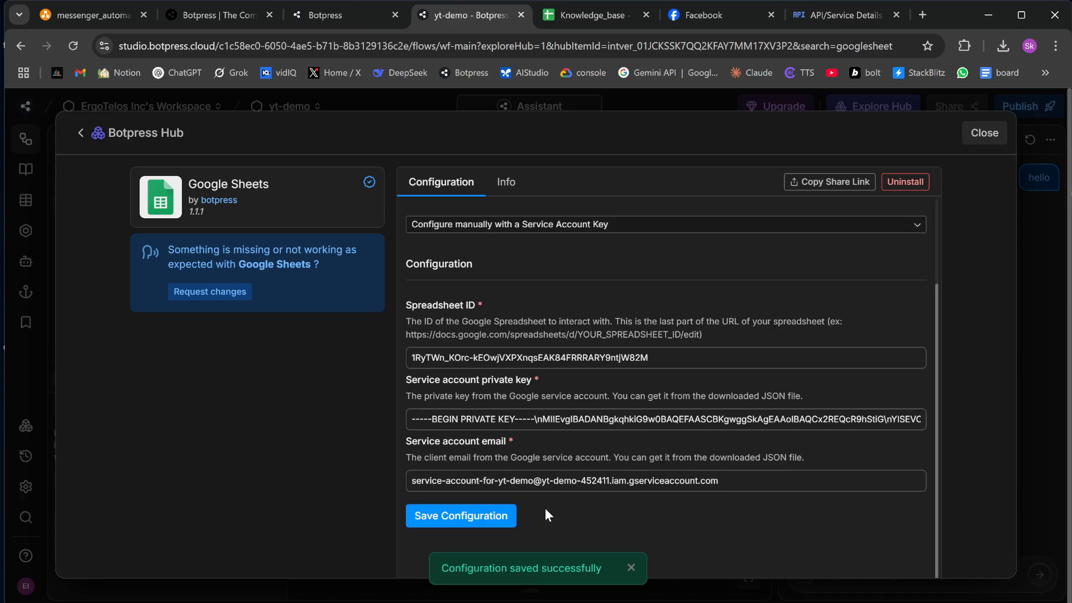
pyautogui.press('Escape')
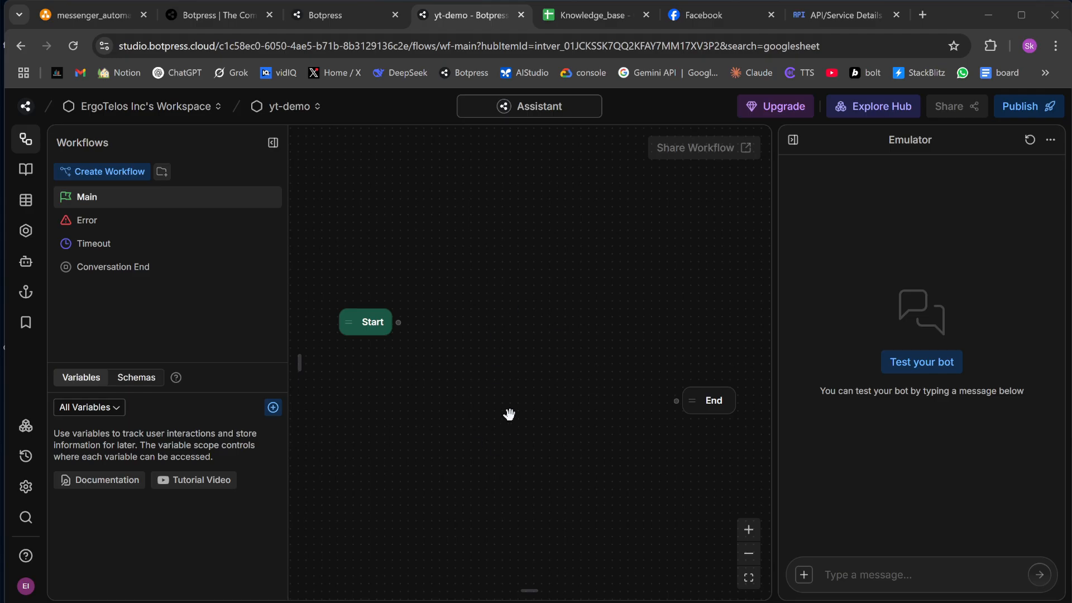
# - Add a Standard Node named Product_QnA between the Start and End nodes of the Main workflow
pyautogui.rightClick(481, 291)
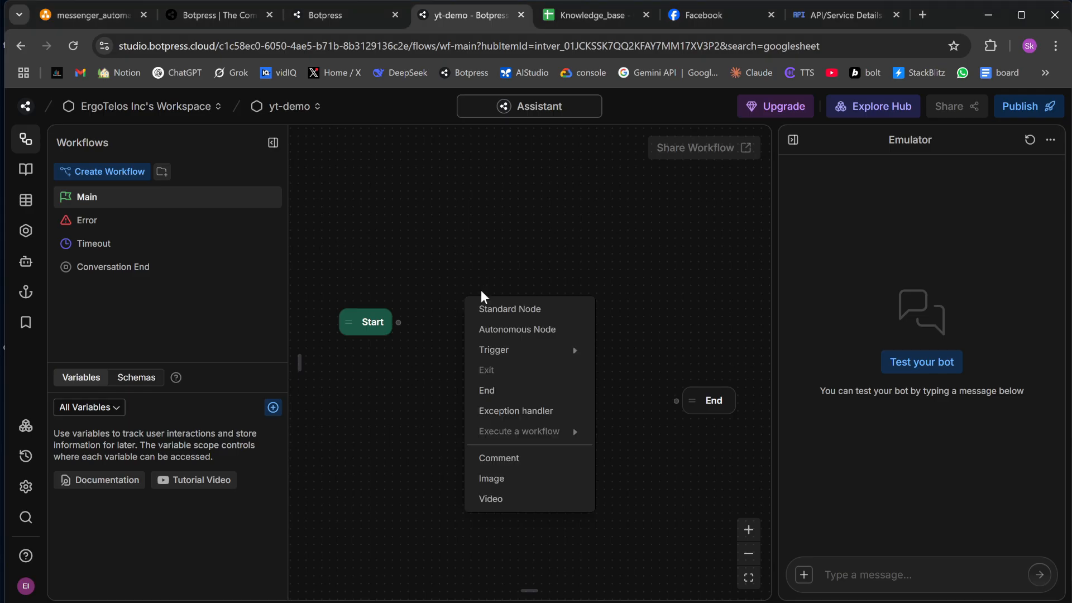
pyautogui.click(495, 310)
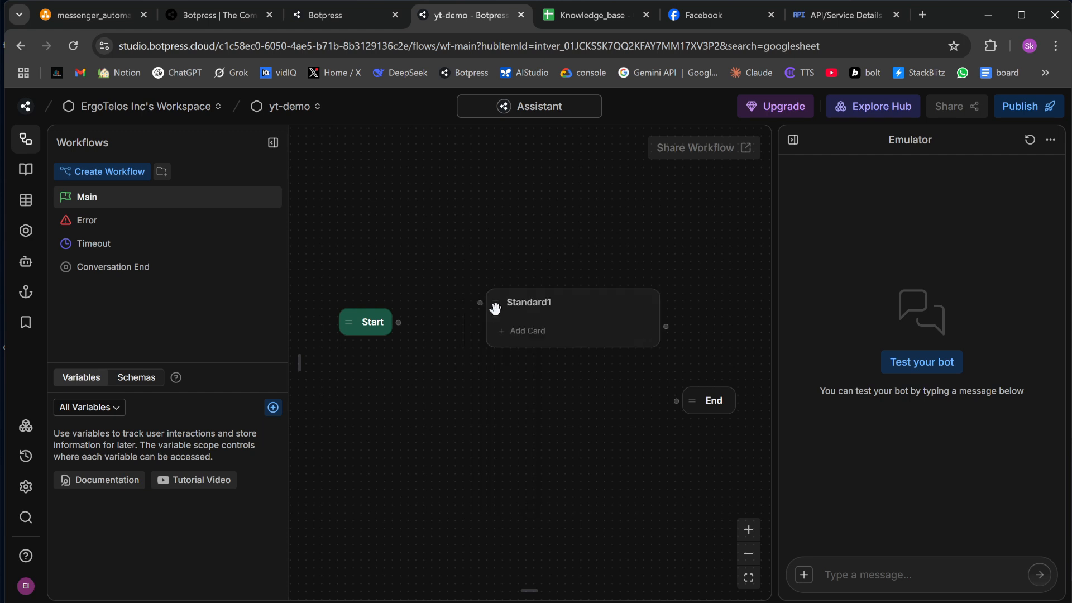
pyautogui.write('Product_Q')
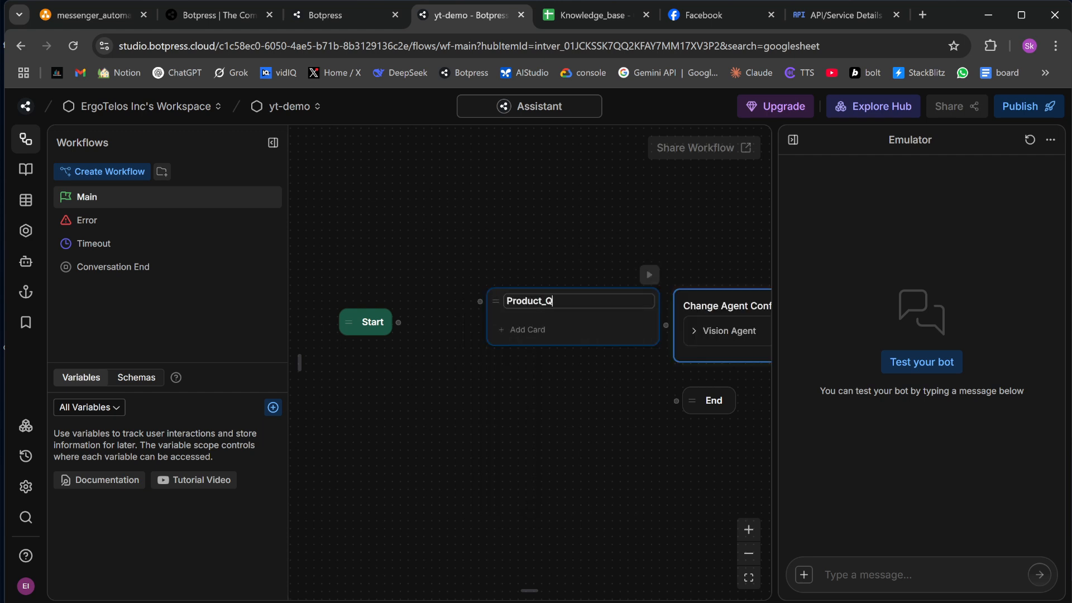
pyautogui.write('nA')
pyautogui.click(554, 396)
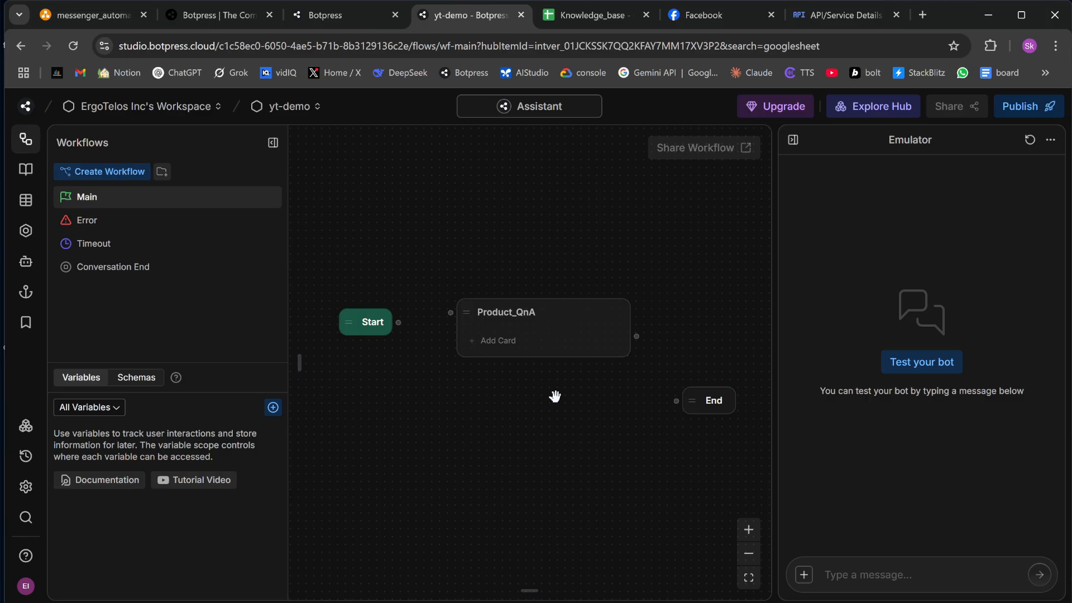
# - Review the ProductDetails sheet in Knowledge_base and add a Google Sheets Get Values card to the Product_QnA node in Botpress
pyautogui.click(581, 17)
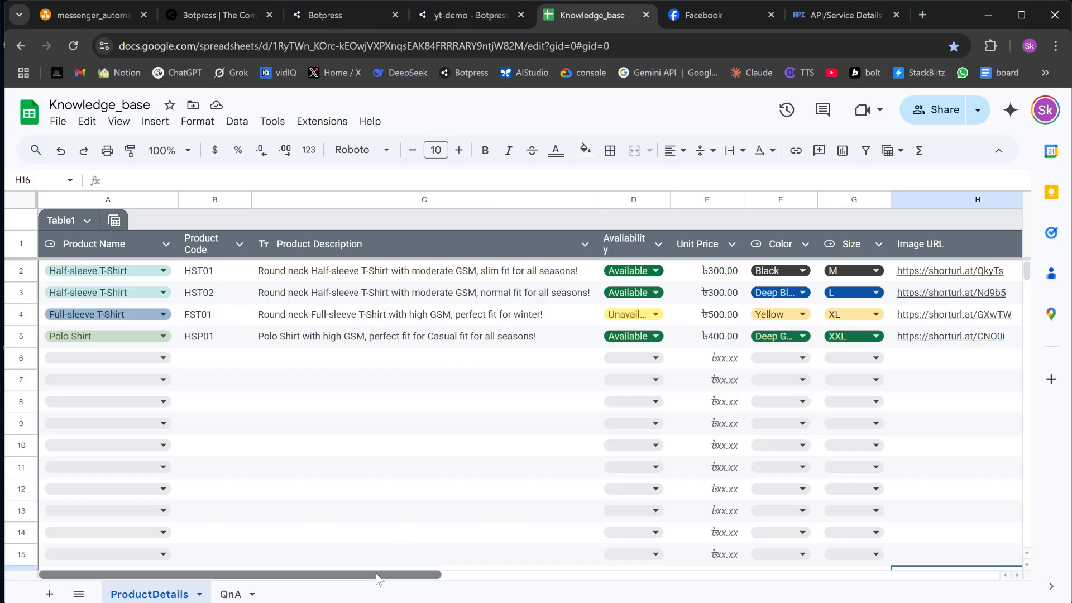
pyautogui.hscroll(3, 383, 566)
pyautogui.hscroll(-3, 381, 563)
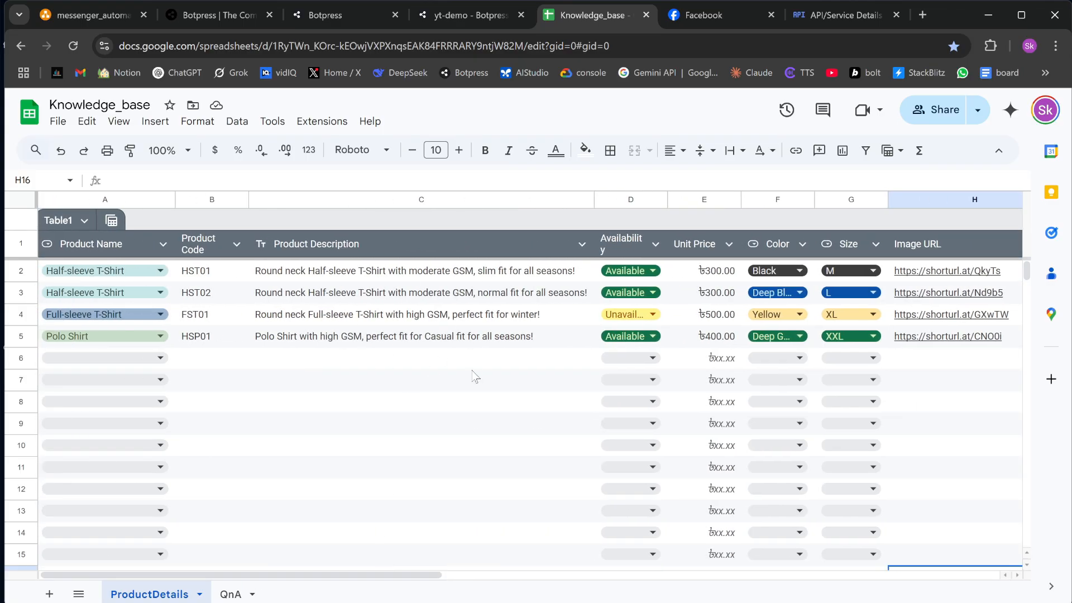
pyautogui.click(465, 18)
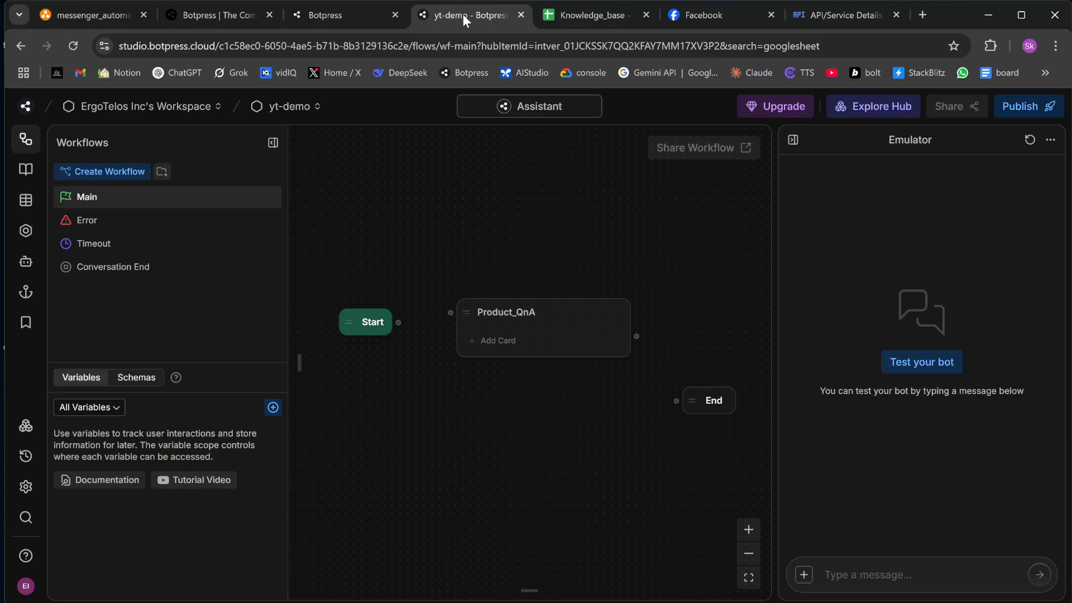
pyautogui.click(506, 350)
pyautogui.scroll(-5, 407, 352)
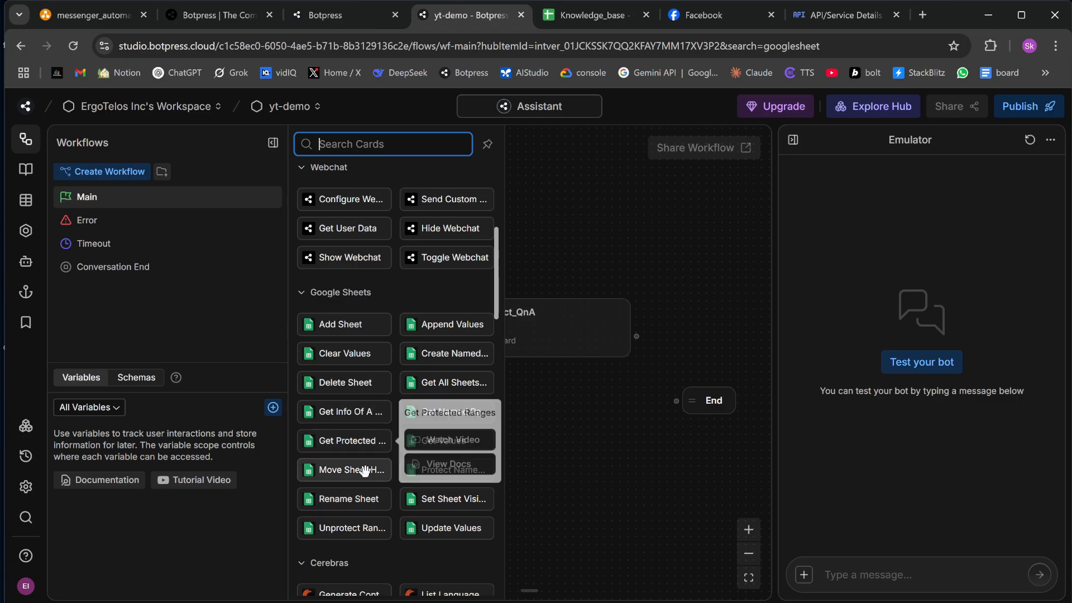
pyautogui.moveTo(365, 470)
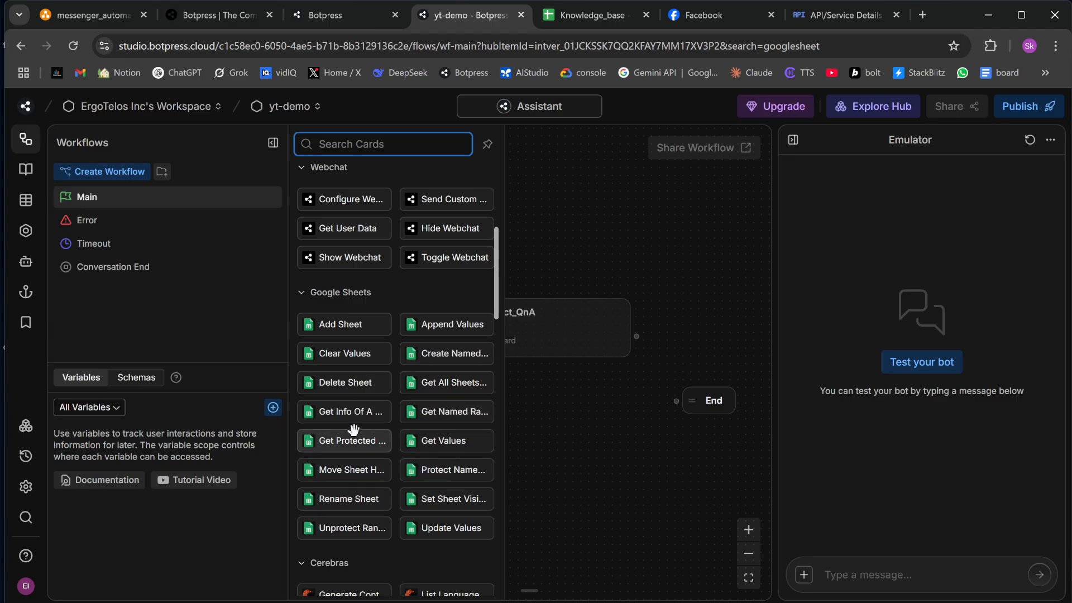
pyautogui.moveTo(372, 433)
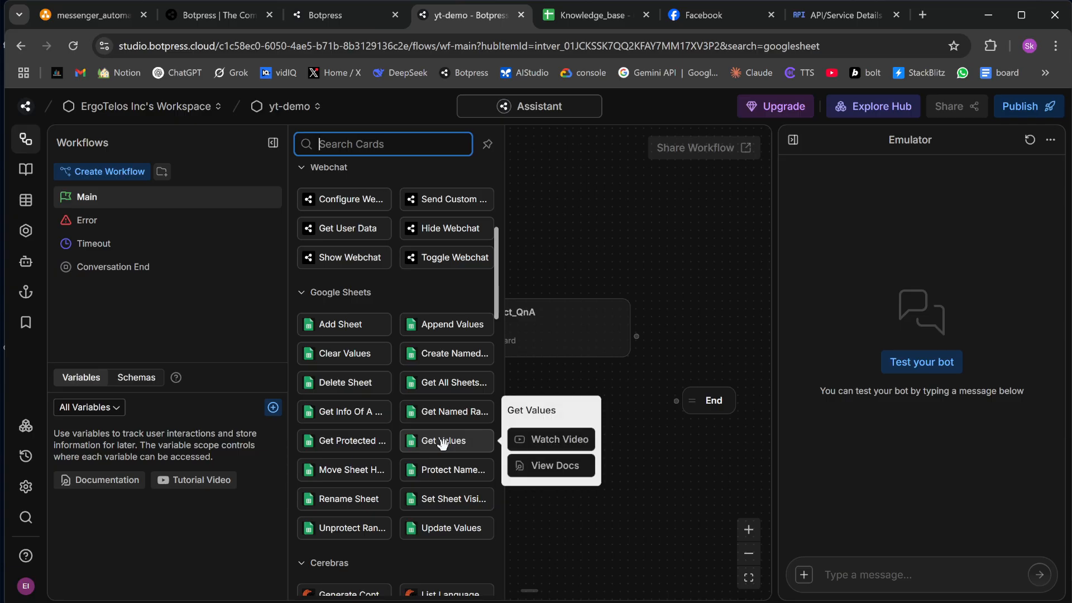
pyautogui.click(443, 442)
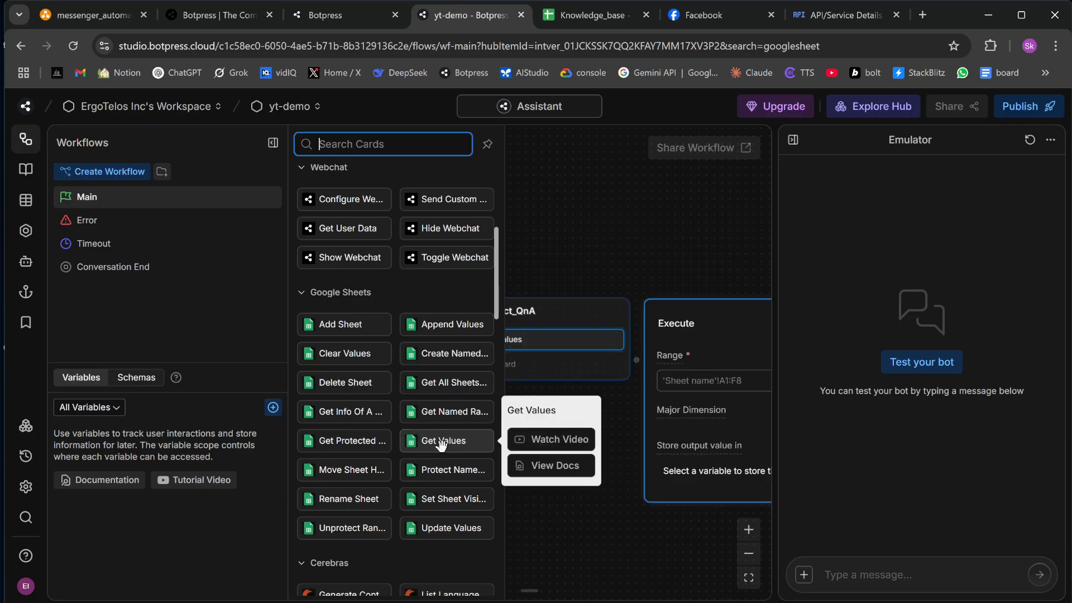
# - Connect the Start node to Product_QnA, shift the node closer to Start and hide the Emulator
pyautogui.click(411, 321)
pyautogui.moveTo(398, 322); pyautogui.dragTo(451, 312)
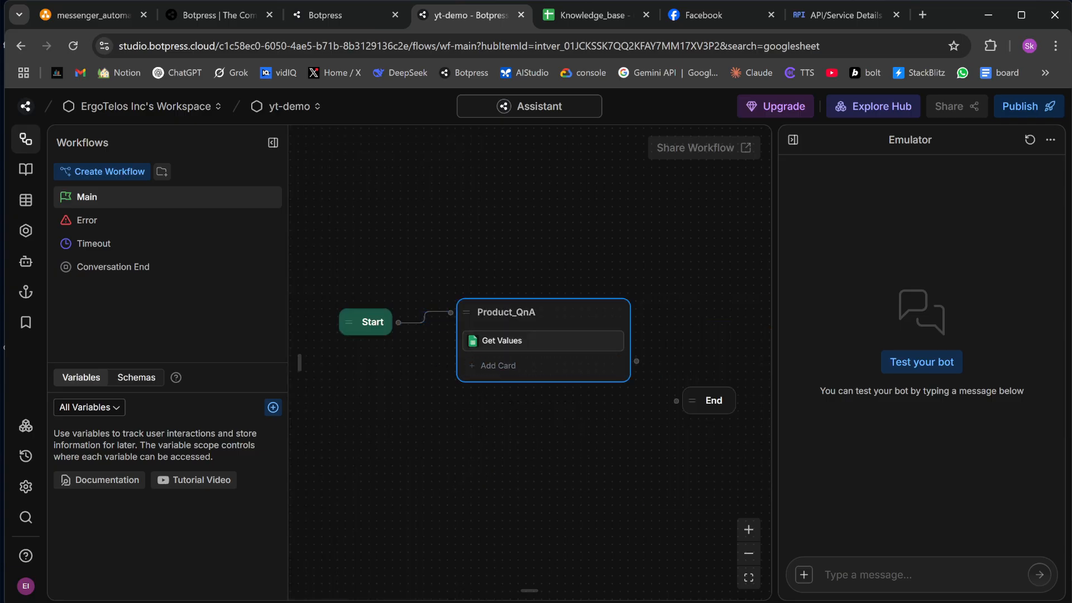
pyautogui.moveTo(507, 343); pyautogui.dragTo(488, 334)
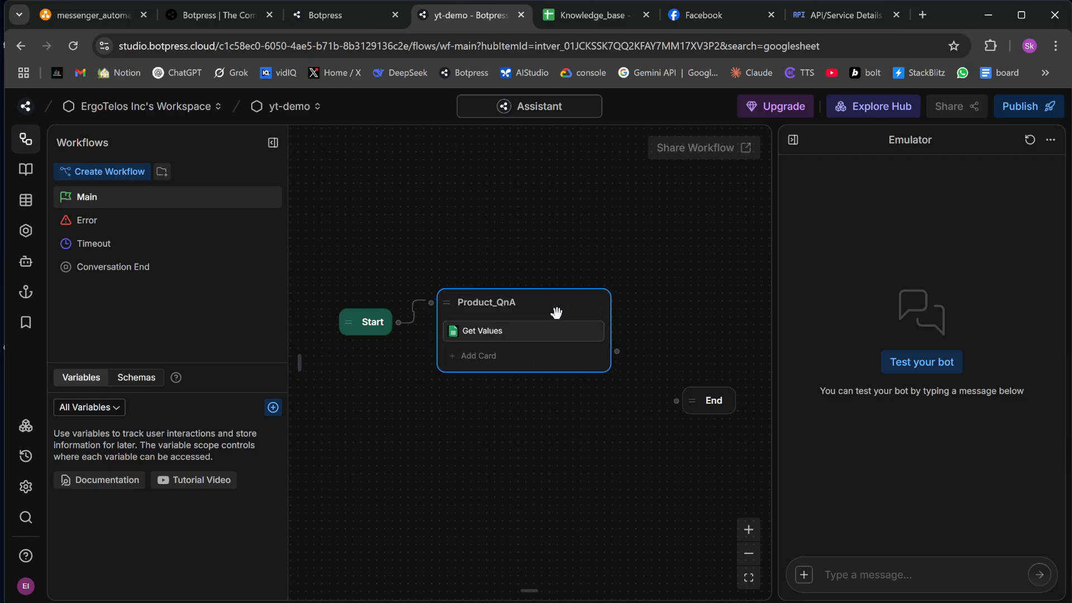
pyautogui.click(792, 140)
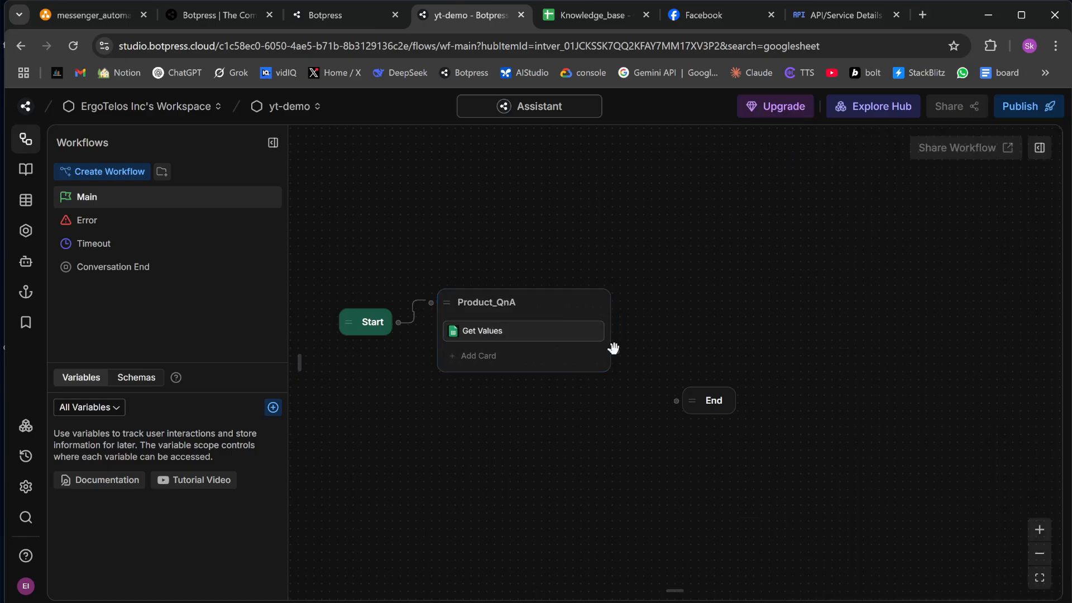
# - Check the extent of the product table in the Knowledge_base spreadsheet and set the Get Values card's range to ProductDetails!A1:H5
pyautogui.click(525, 331)
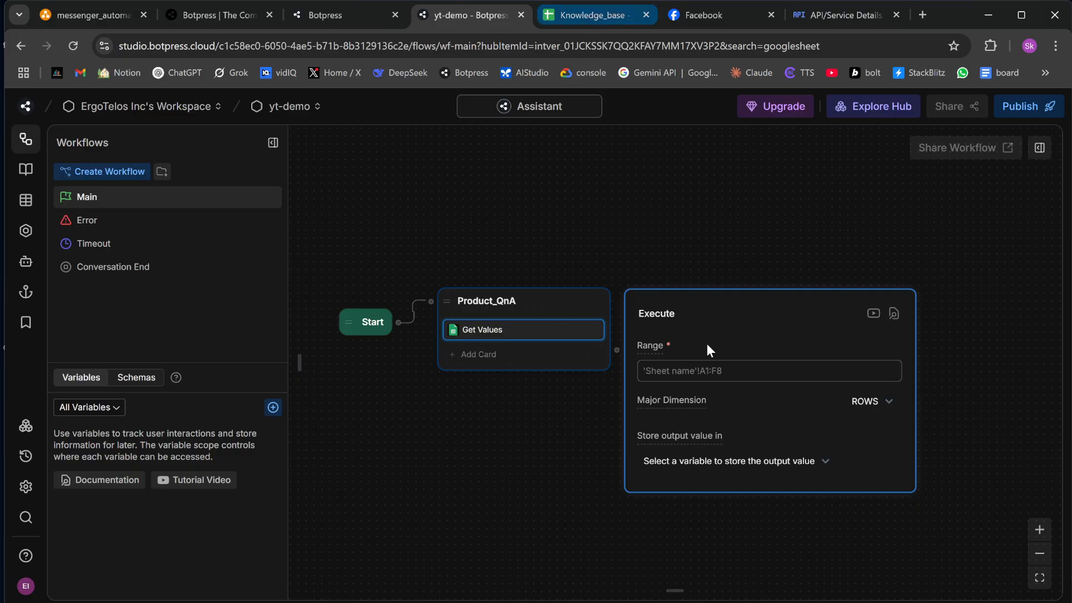
pyautogui.click(592, 16)
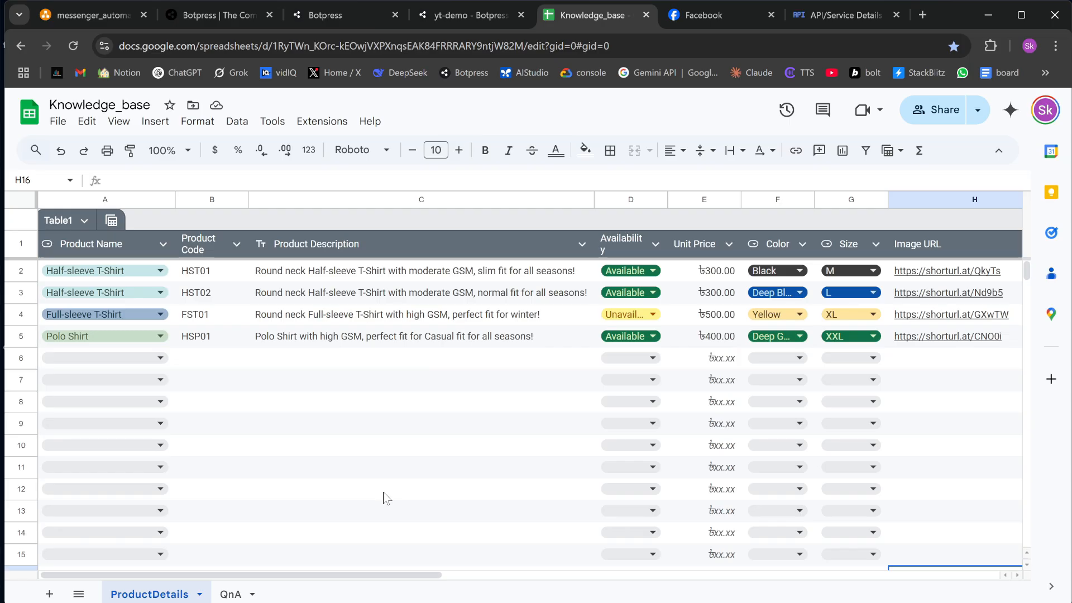
pyautogui.click(18, 243)
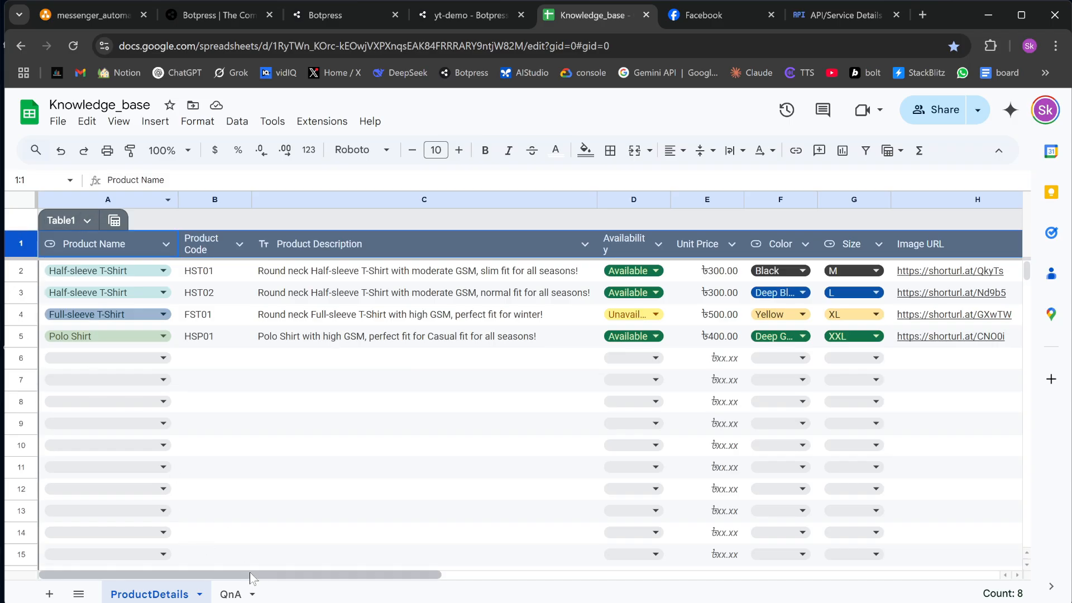
pyautogui.moveTo(253, 575); pyautogui.dragTo(365, 575)
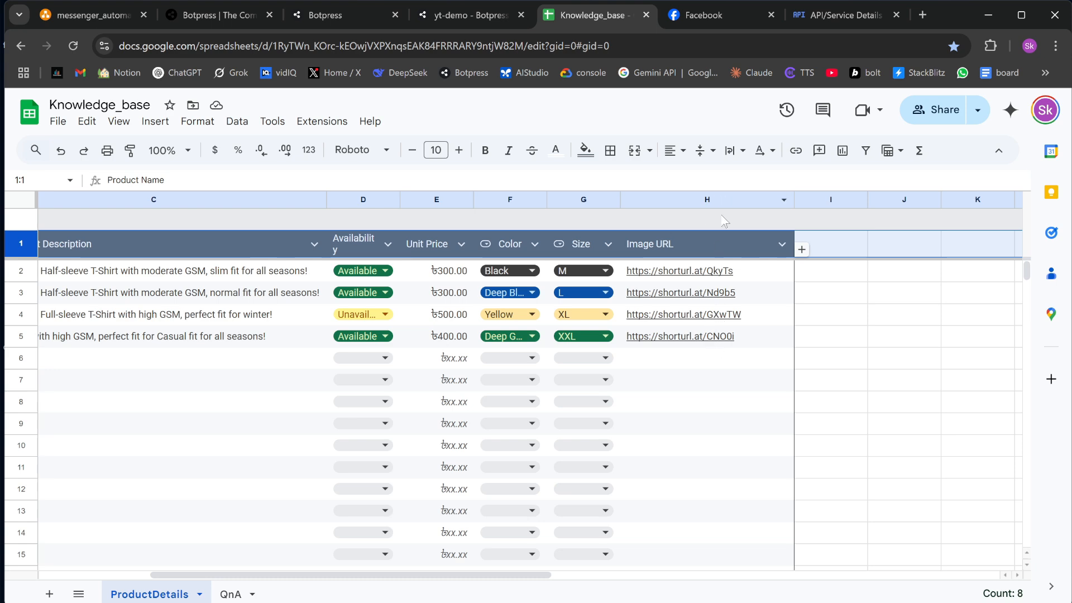
pyautogui.click(748, 341)
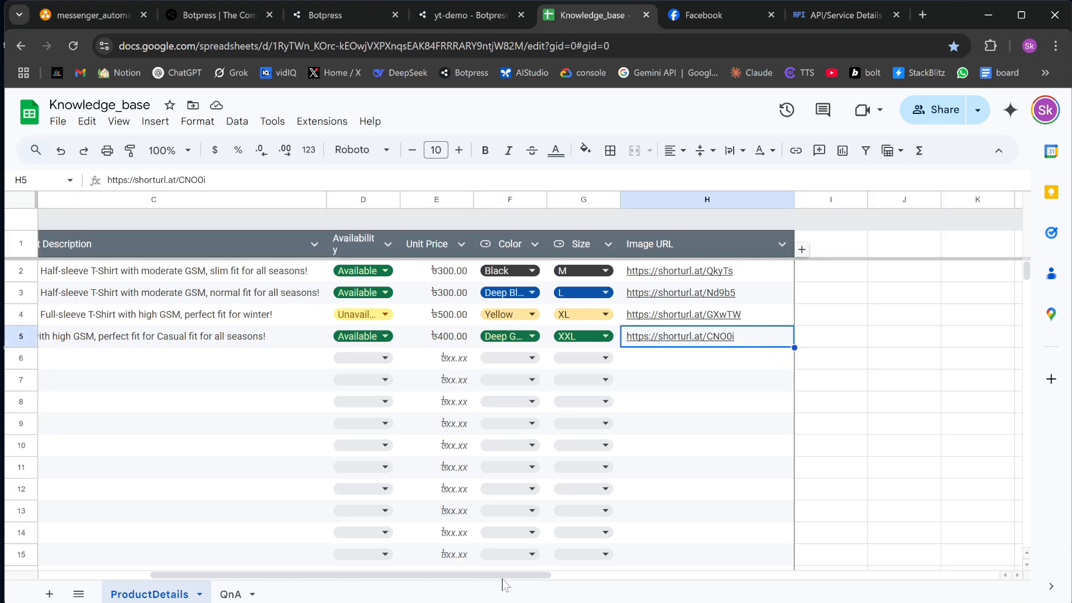
pyautogui.moveTo(503, 578); pyautogui.dragTo(234, 578)
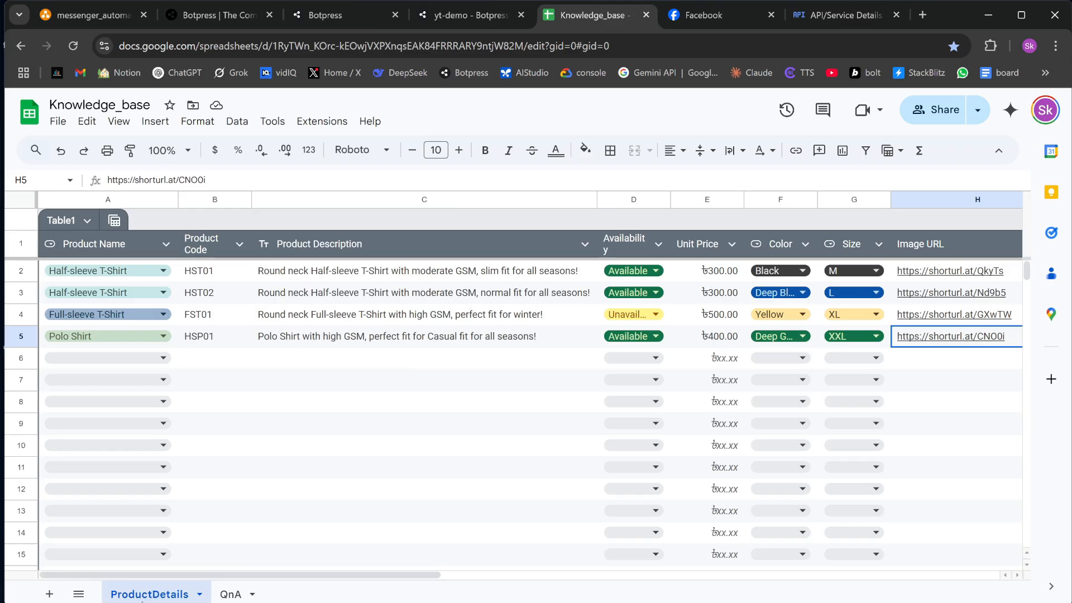
pyautogui.click(468, 21)
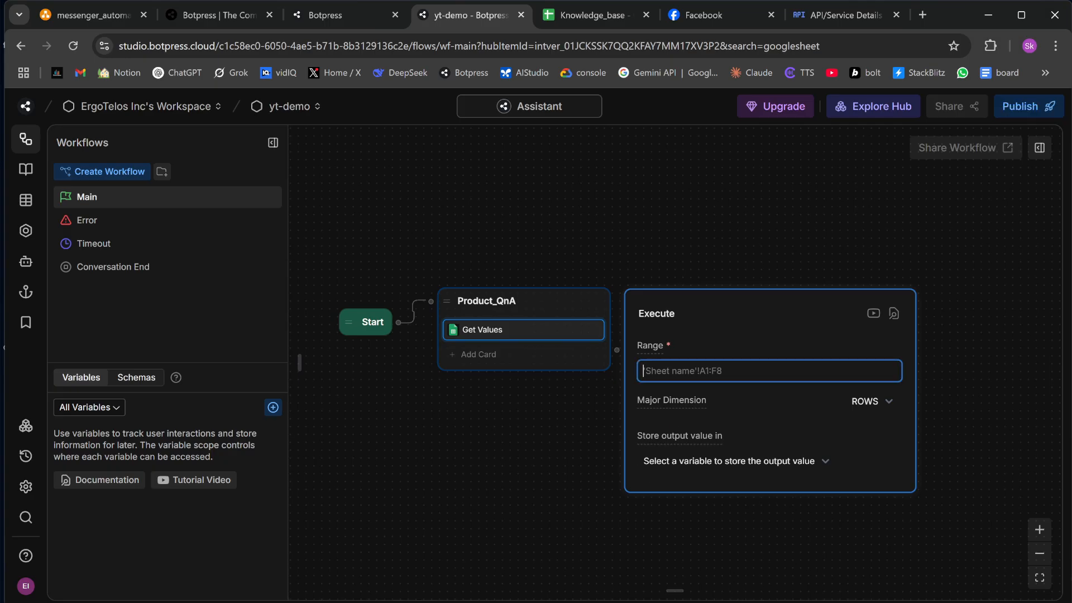
pyautogui.write('ProductDetails!')
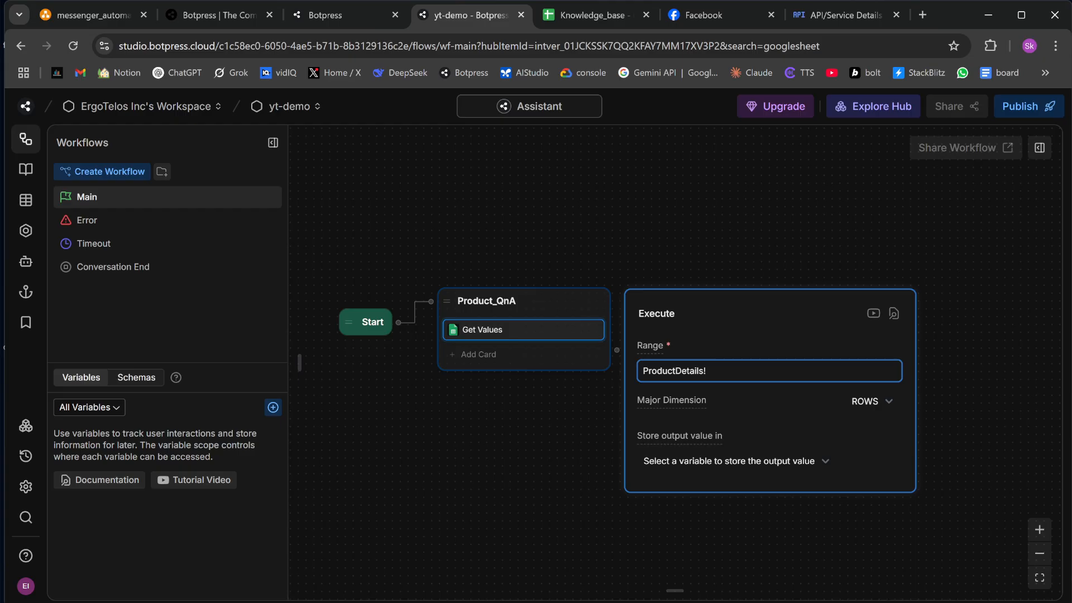
pyautogui.write('A1:H5')
# - Create a workflow variable named ProductInfo to store the Get Values card's output and close the card's settings
pyautogui.click(757, 462)
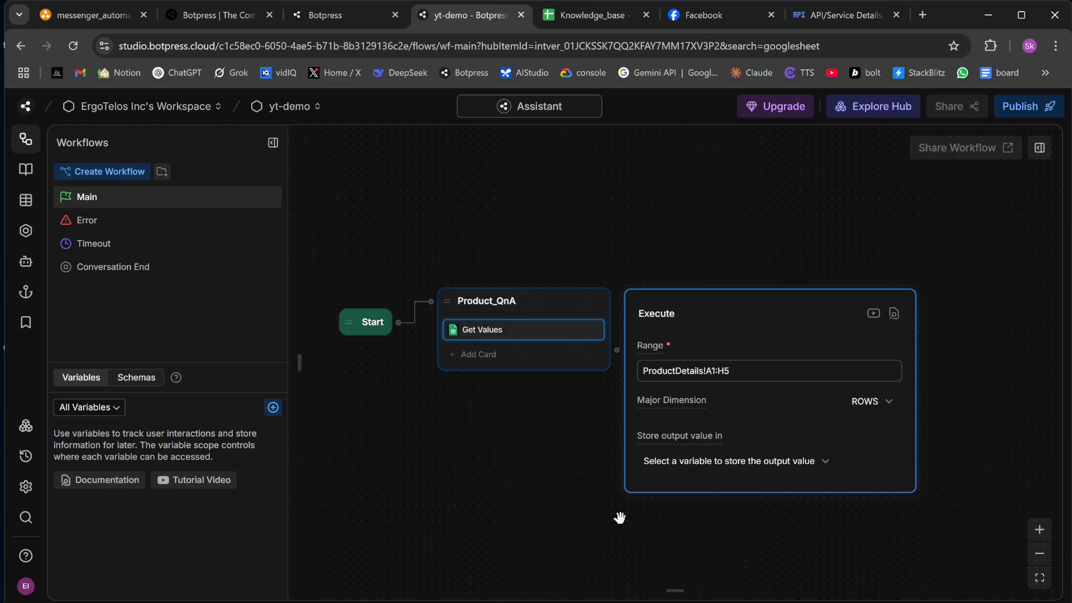
pyautogui.click(824, 463)
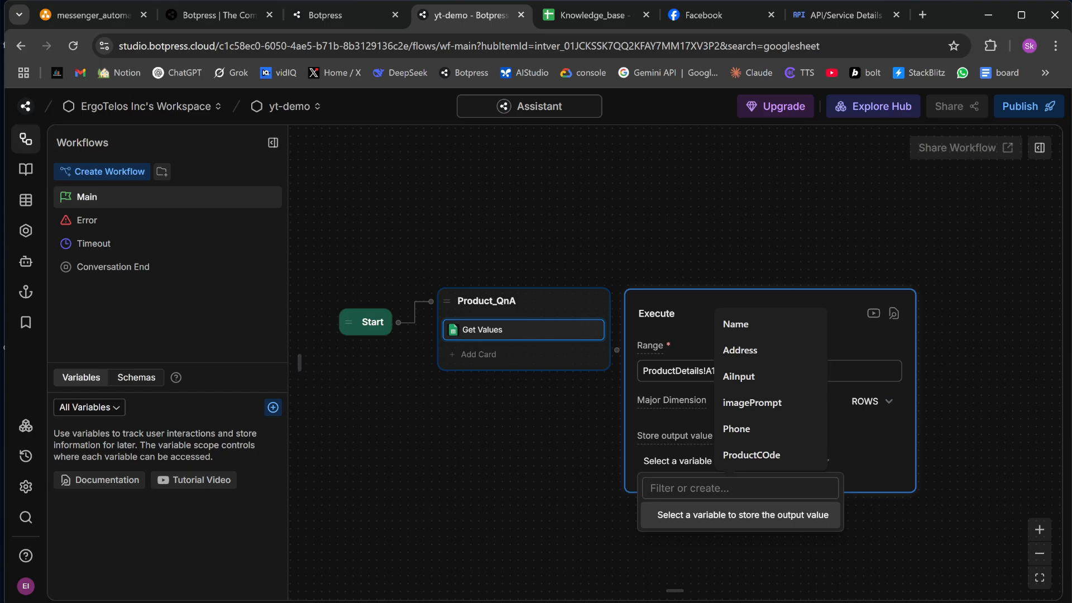
pyautogui.write('ProductI')
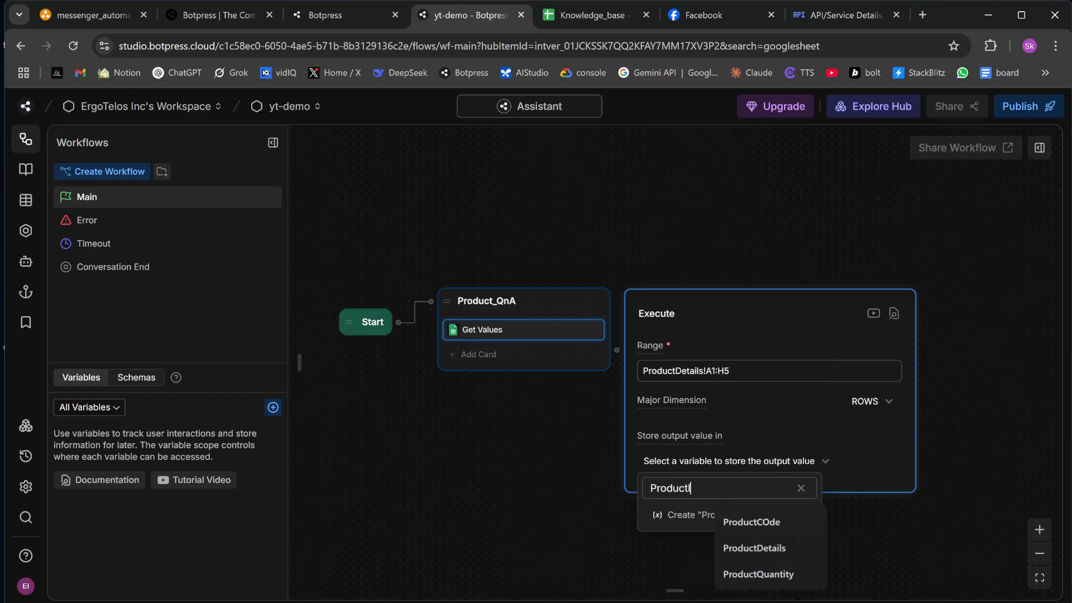
pyautogui.write('nfo')
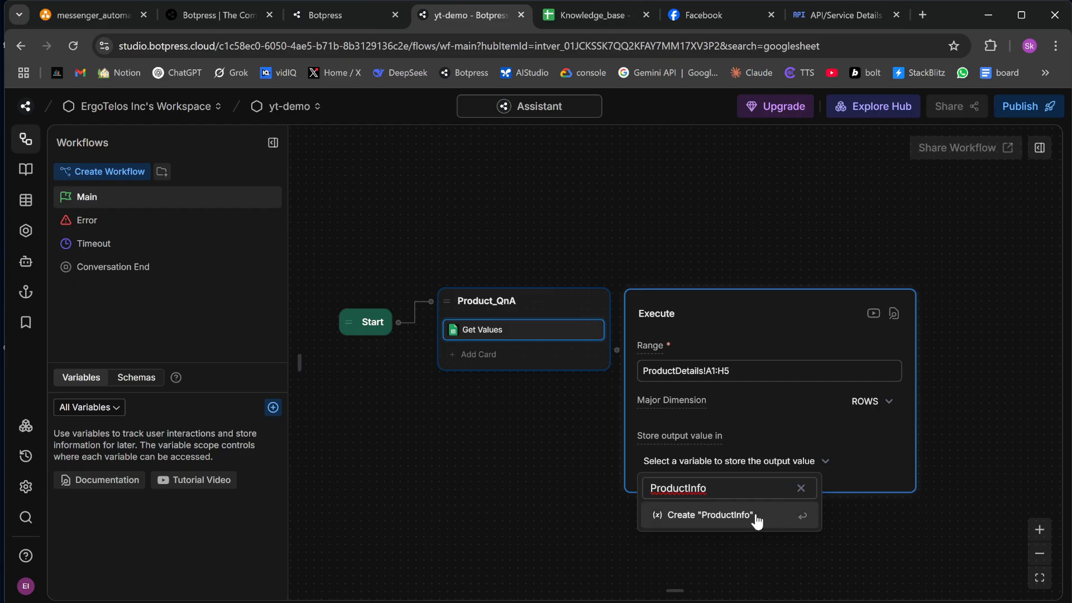
pyautogui.click(685, 516)
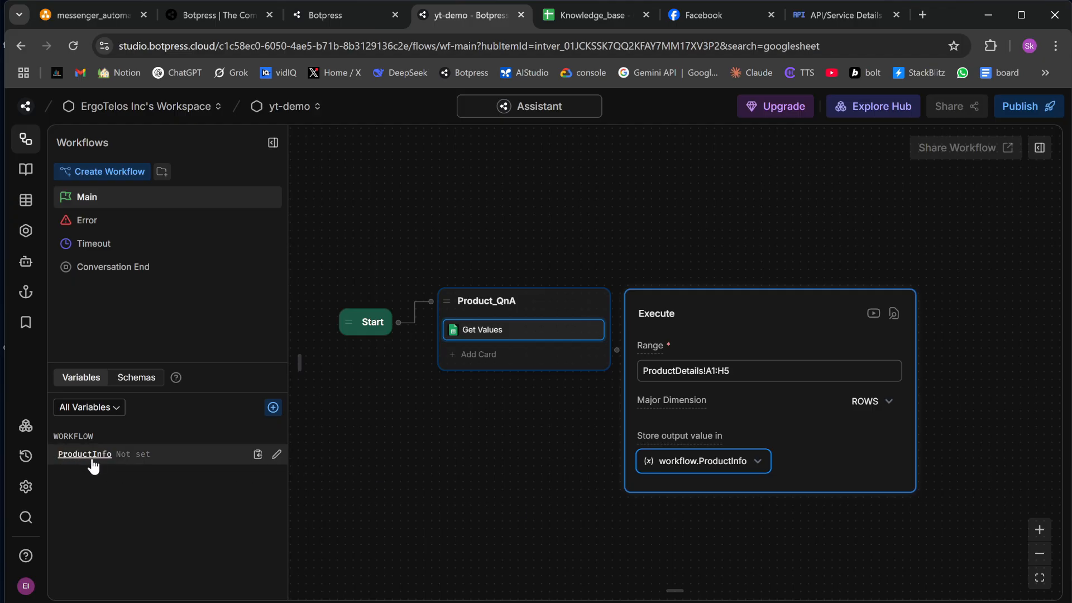
pyautogui.click(619, 521)
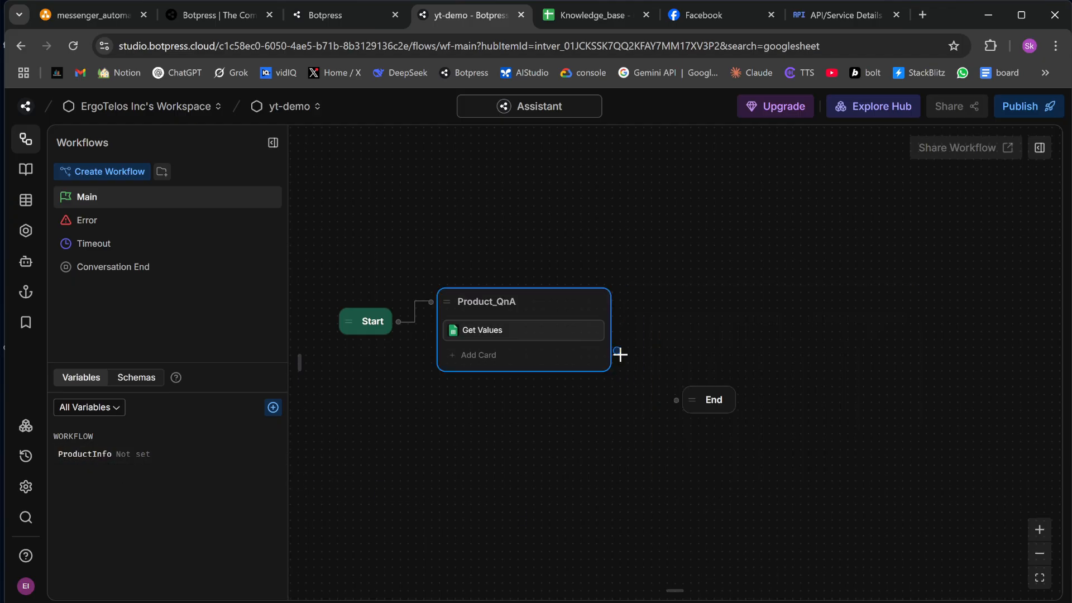
# - Add a Text card to the Product_QnA node that sends {{workflow.ProductInfo}} as its message
pyautogui.click(496, 365)
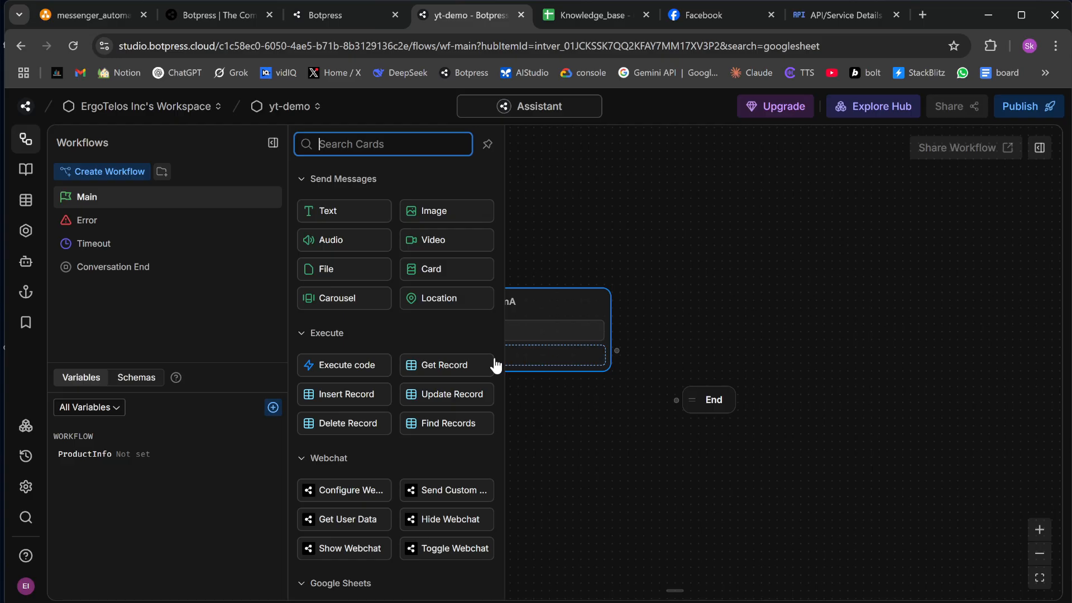
pyautogui.click(340, 218)
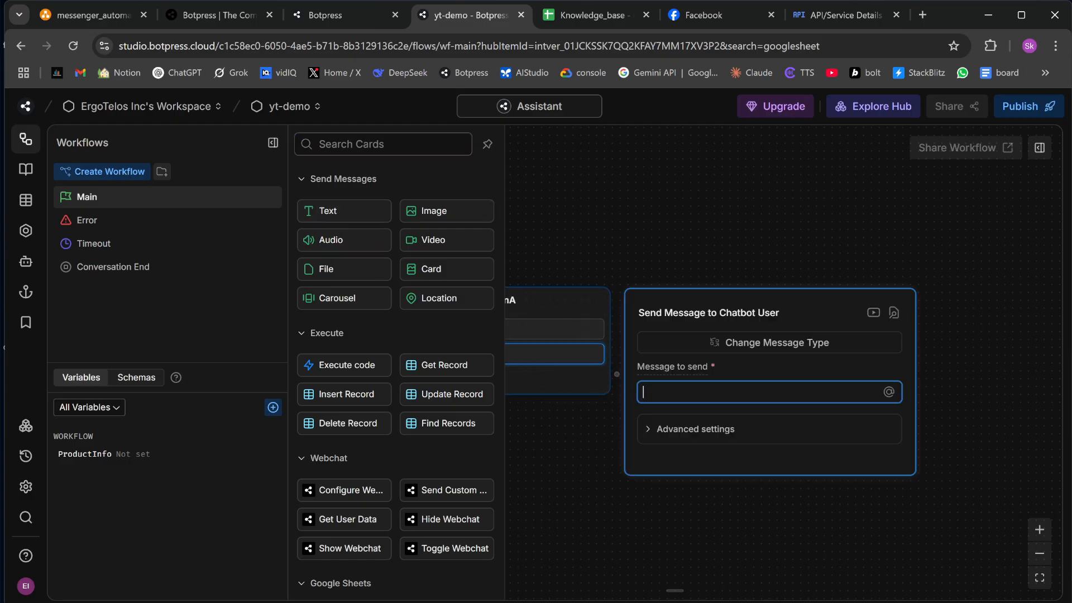
pyautogui.write('{{}}')
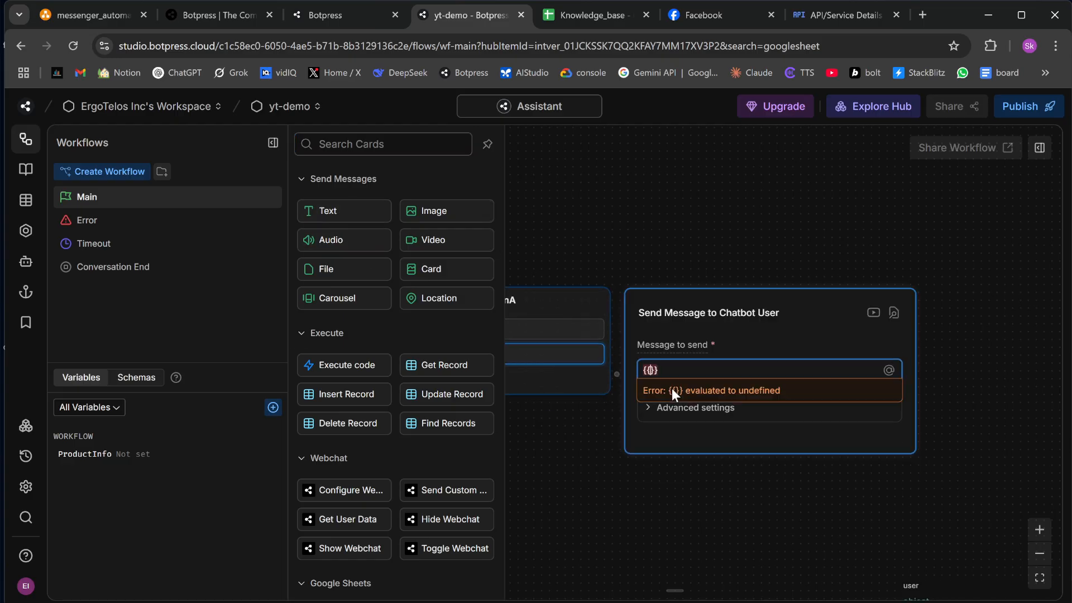
pyautogui.write('workflow')
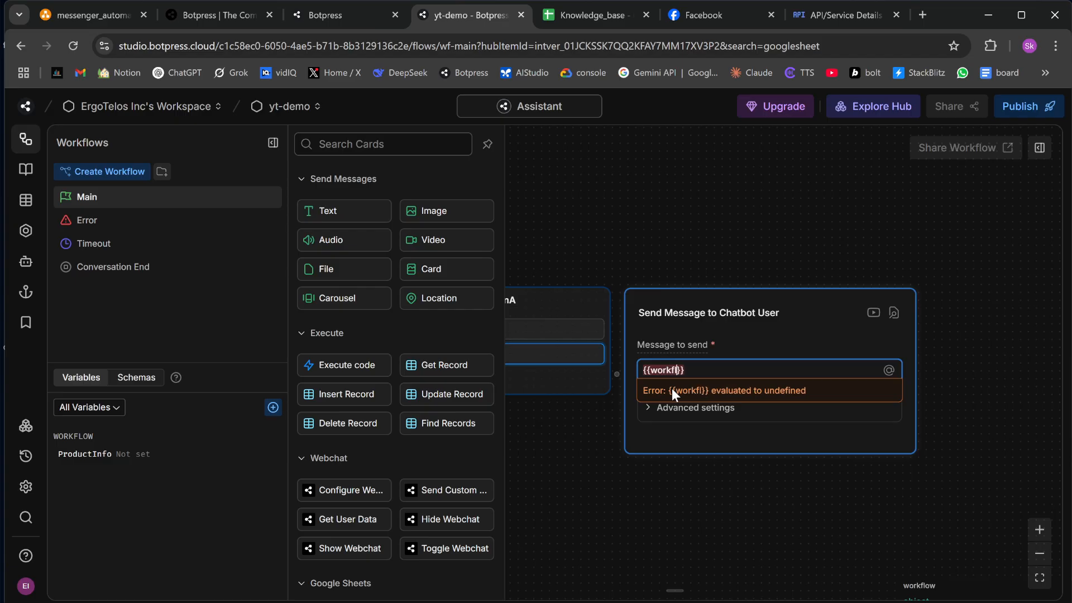
pyautogui.write('.Product')
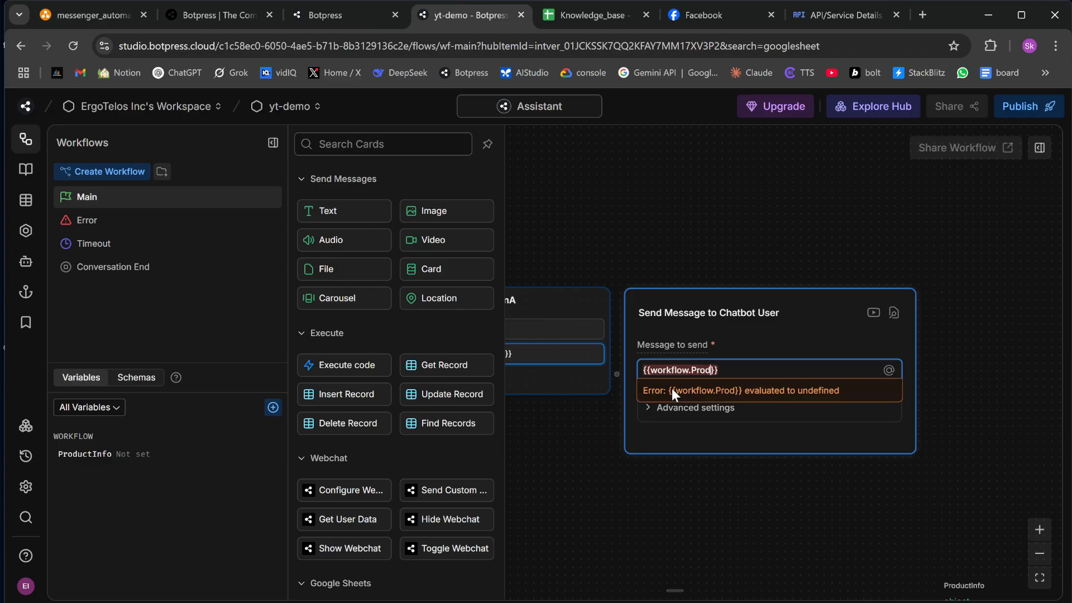
pyautogui.write('Info')
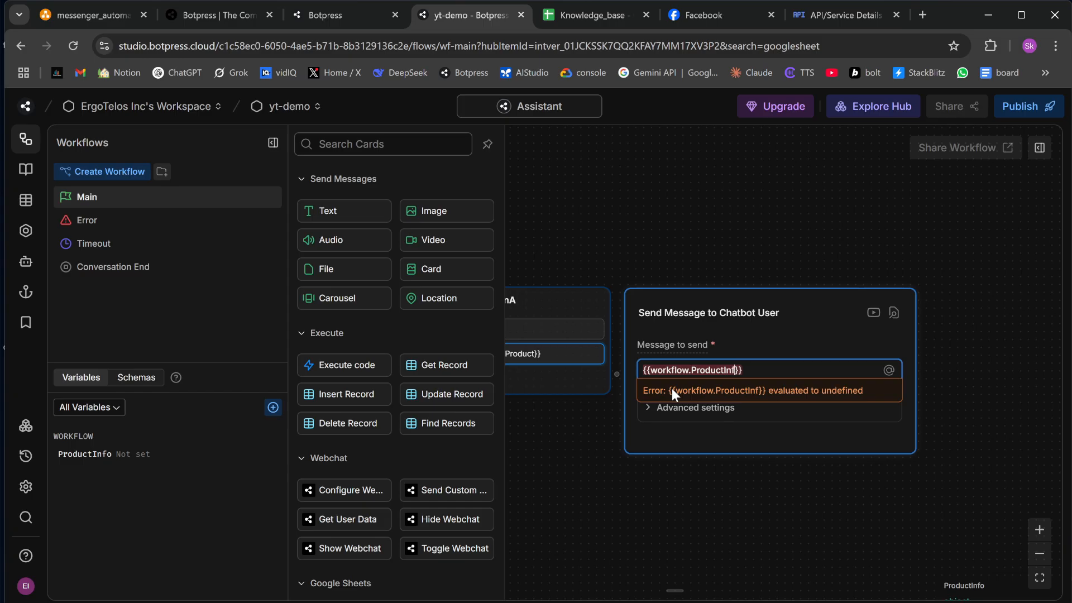
pyautogui.press('Escape')
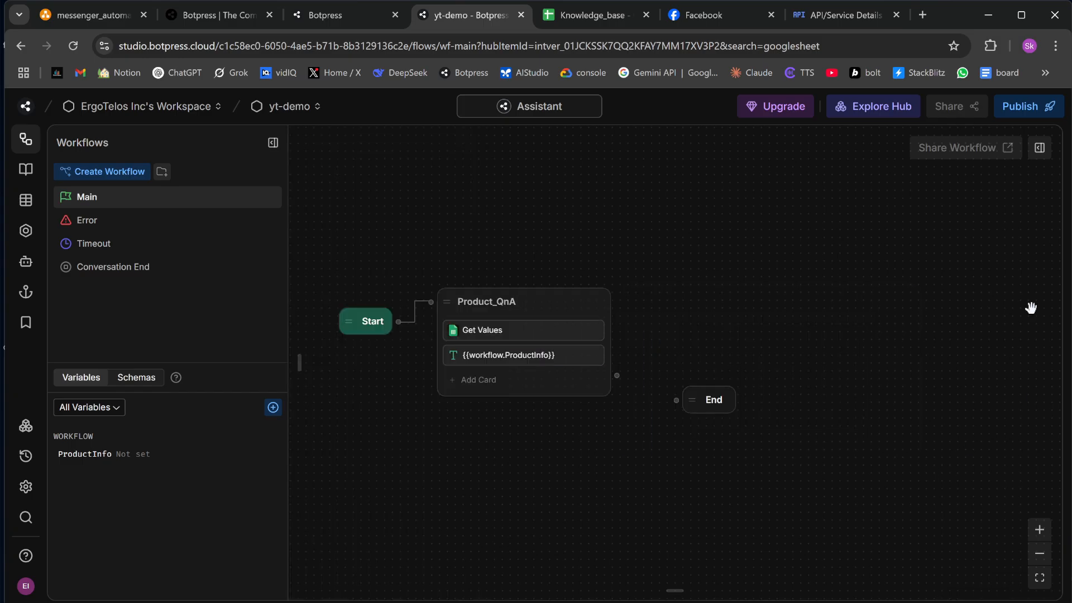
# - Test the bot in the Emulator with the message "hello" and examine the structure of the returned product data
pyautogui.click(1039, 148)
pyautogui.click(883, 575)
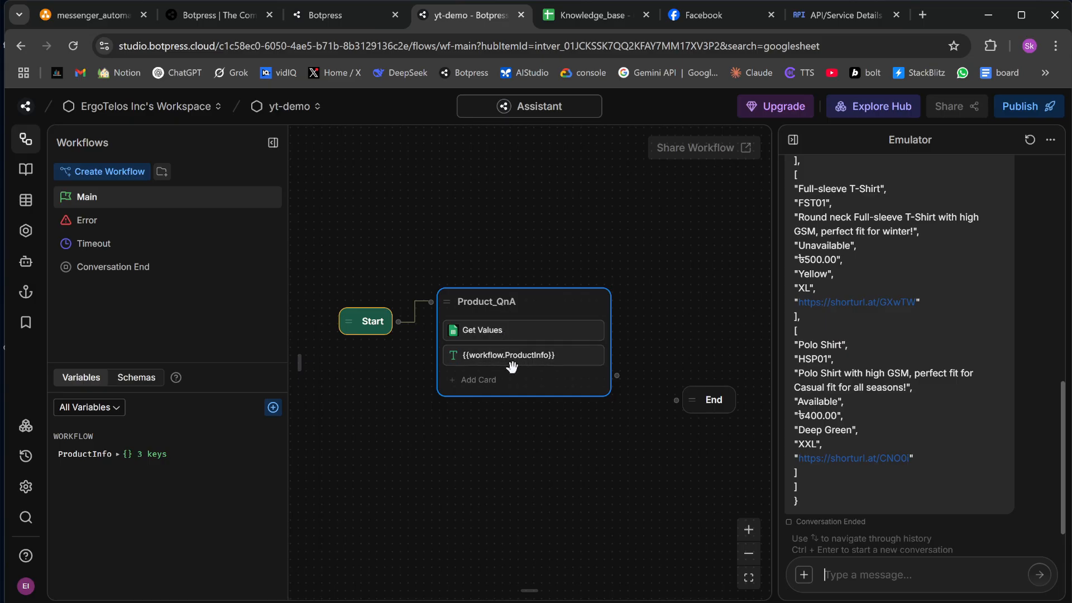
pyautogui.scroll(10, 833, 409)
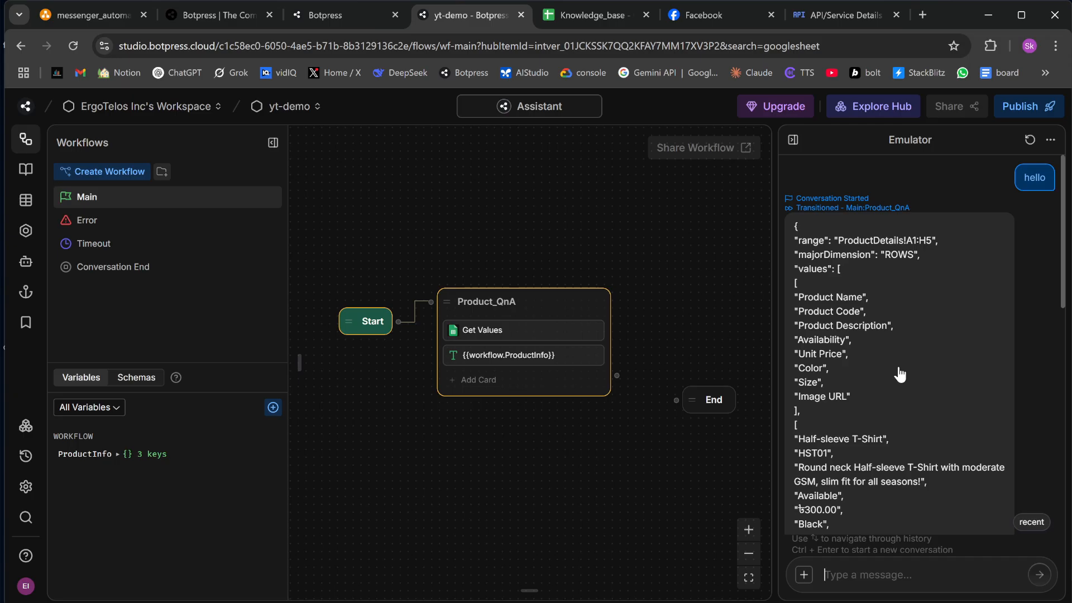
pyautogui.scroll(-8, 899, 374)
pyautogui.scroll(8, 899, 374)
pyautogui.scroll(-2, 841, 283)
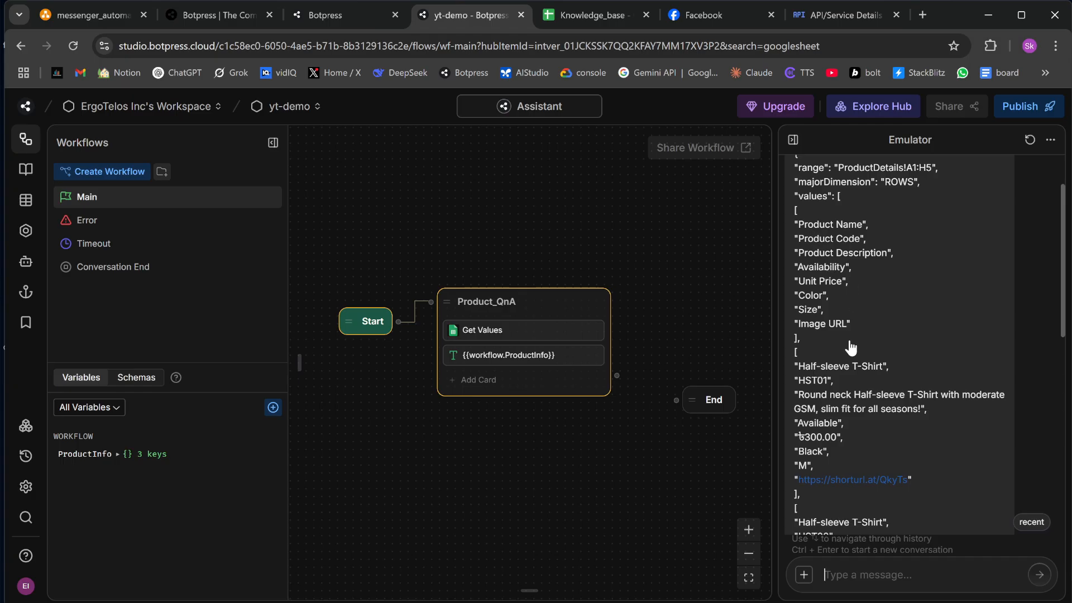
pyautogui.scroll(-8, 850, 348)
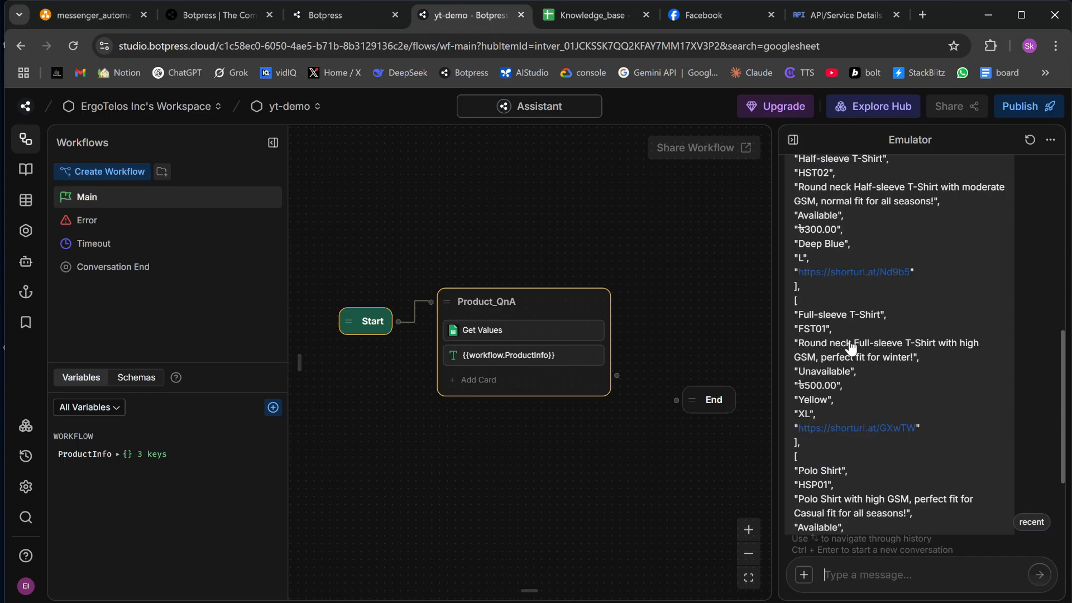
pyautogui.scroll(10, 850, 349)
pyautogui.scroll(-5, 926, 400)
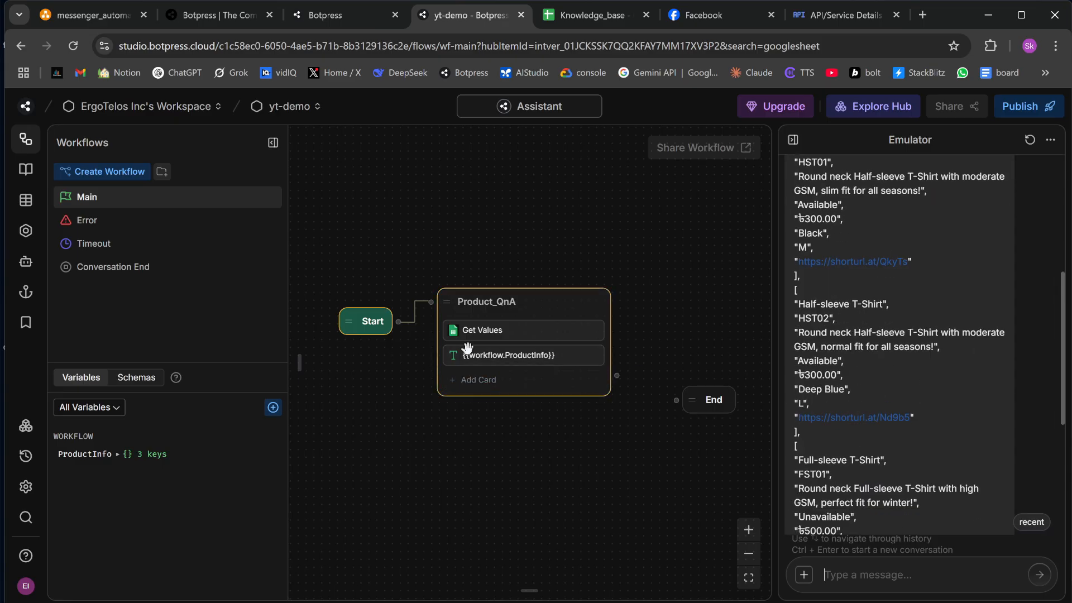
# - Change the Text card's message to {{workflow.ProductInfo["values"]}} and close the card's settings
pyautogui.click(525, 355)
pyautogui.press('Left')
pyautogui.press('Left')
pyautogui.write('[""]')
pyautogui.press('Left')
pyautogui.press('Left')
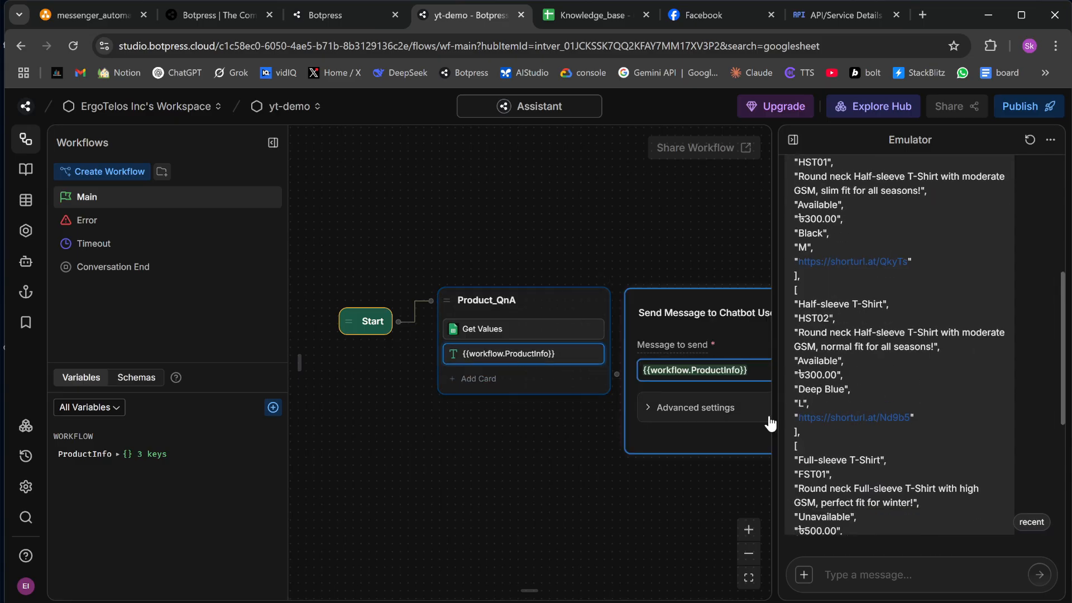
pyautogui.hotkey('ctrl', 'e')
pyautogui.write('values')
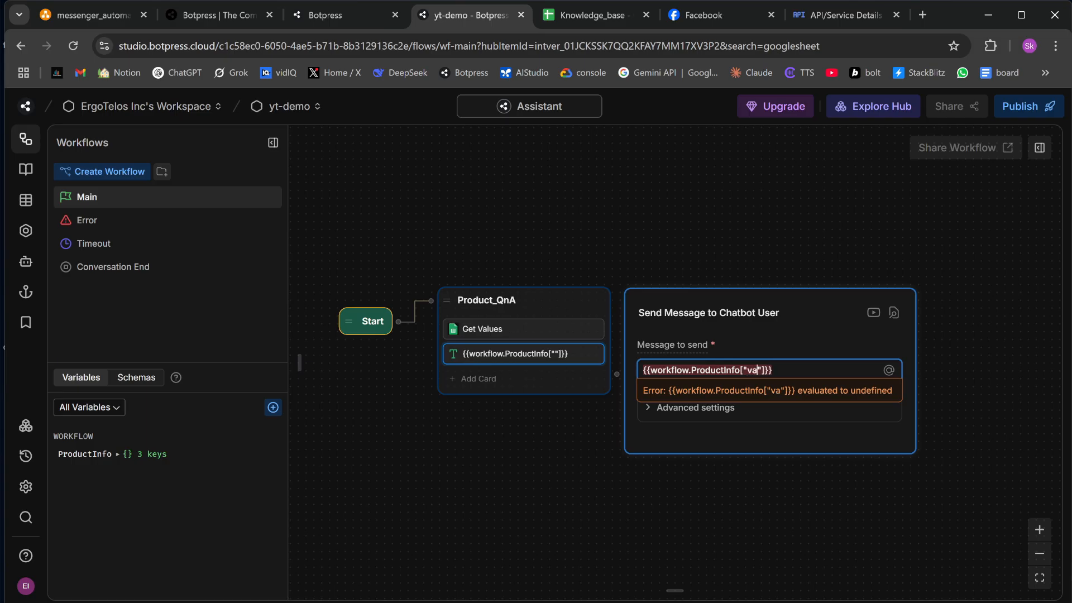
pyautogui.click(799, 462)
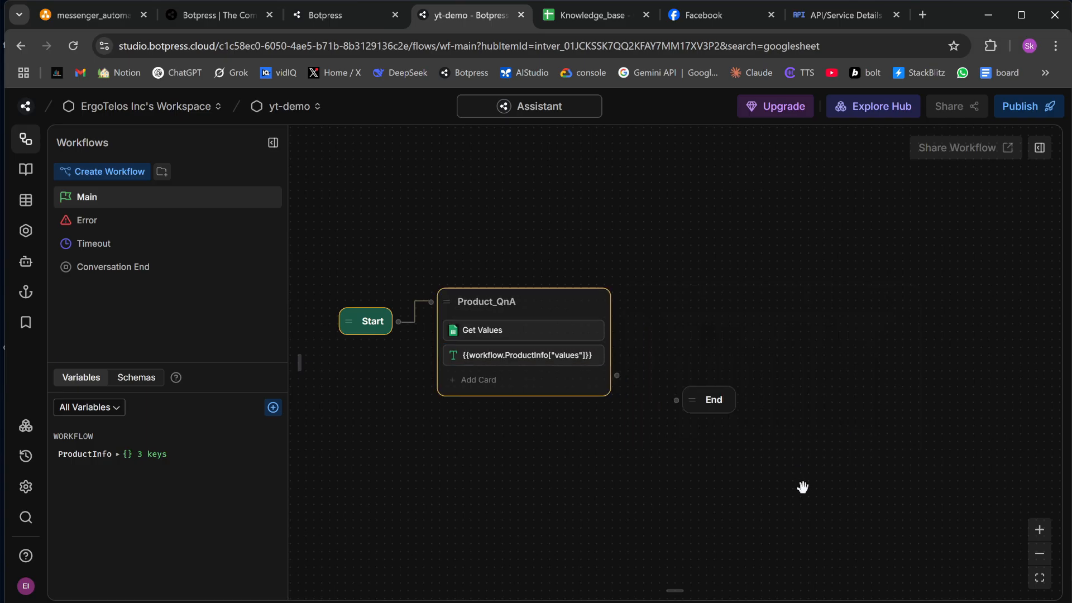
# - Restart the Emulator conversation, send "hello" and review the product rows in the bot's reply
pyautogui.click(1039, 148)
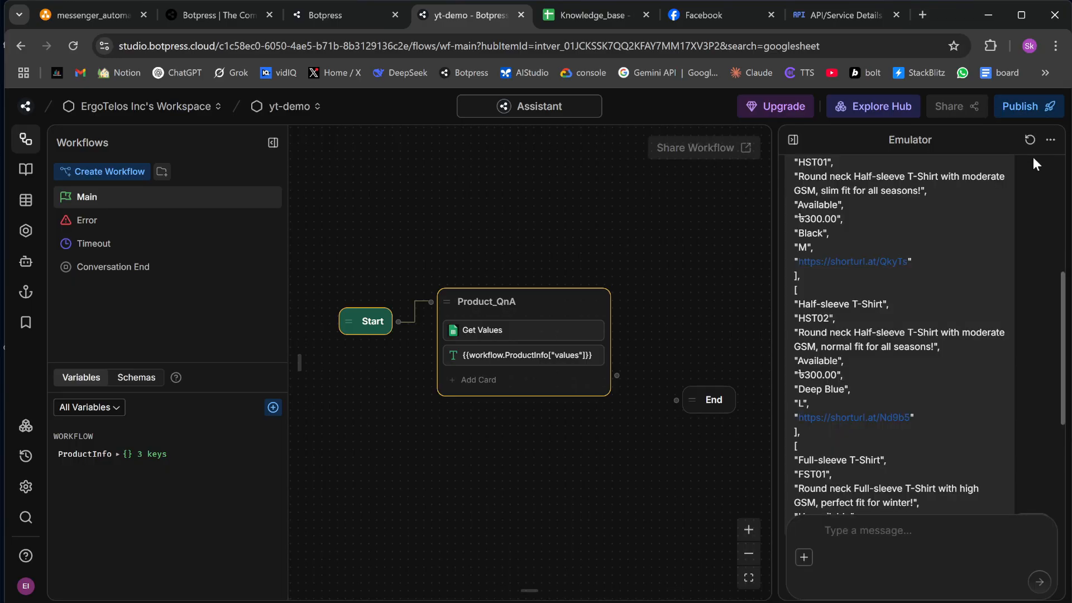
pyautogui.click(1030, 139)
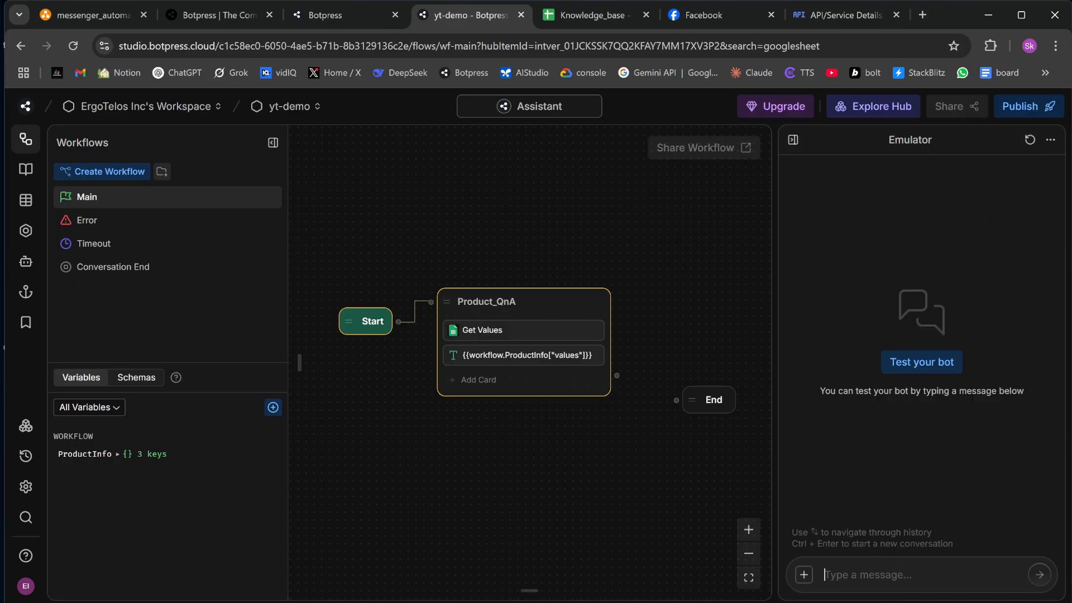
pyautogui.write('hello')
pyautogui.press('Return')
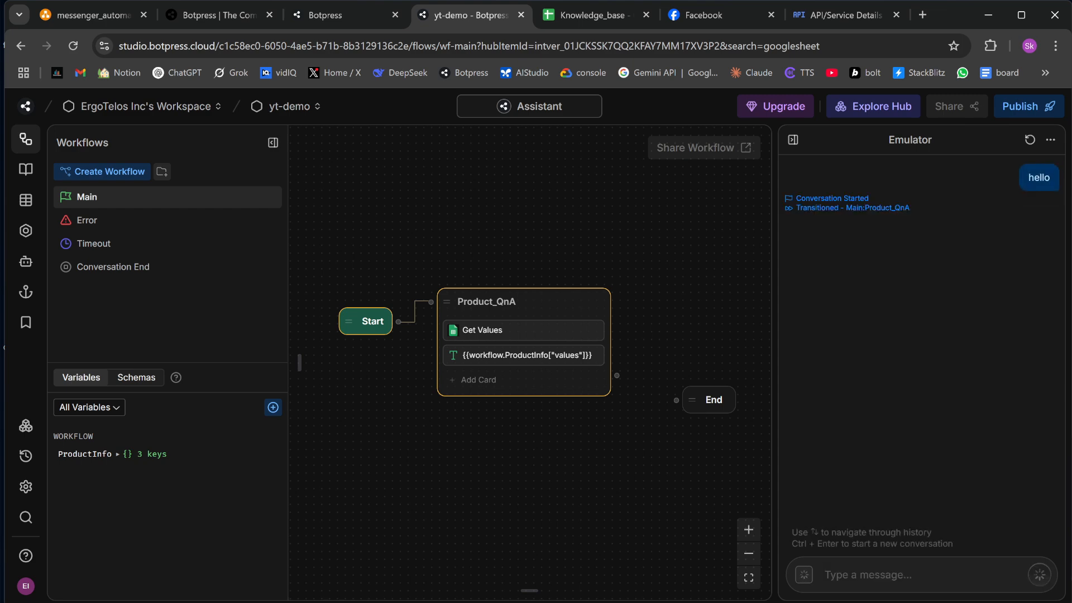
pyautogui.scroll(10, 888, 494)
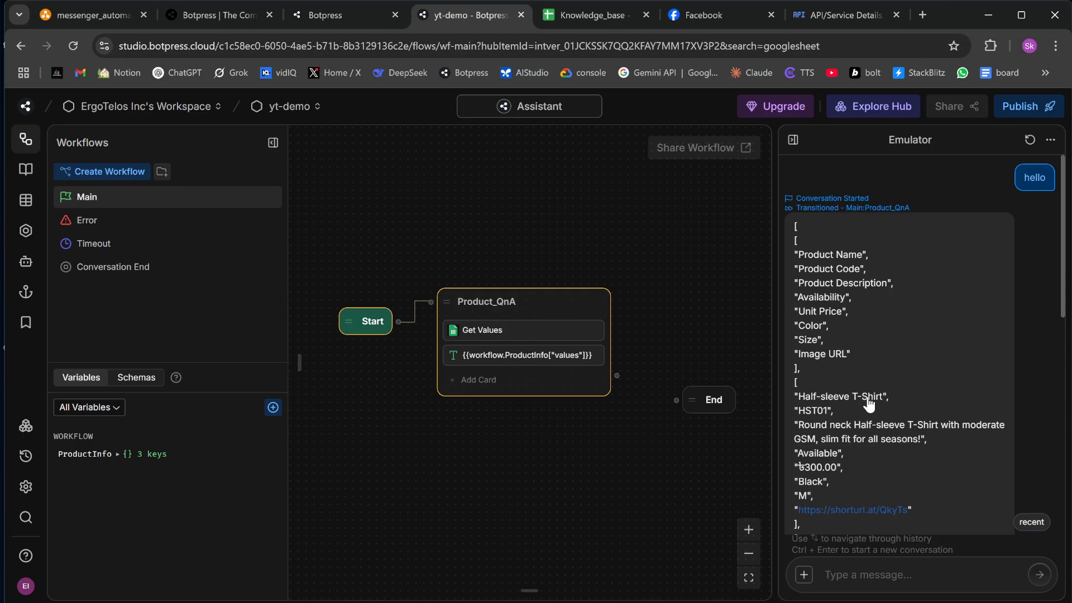
pyautogui.scroll(-10, 868, 403)
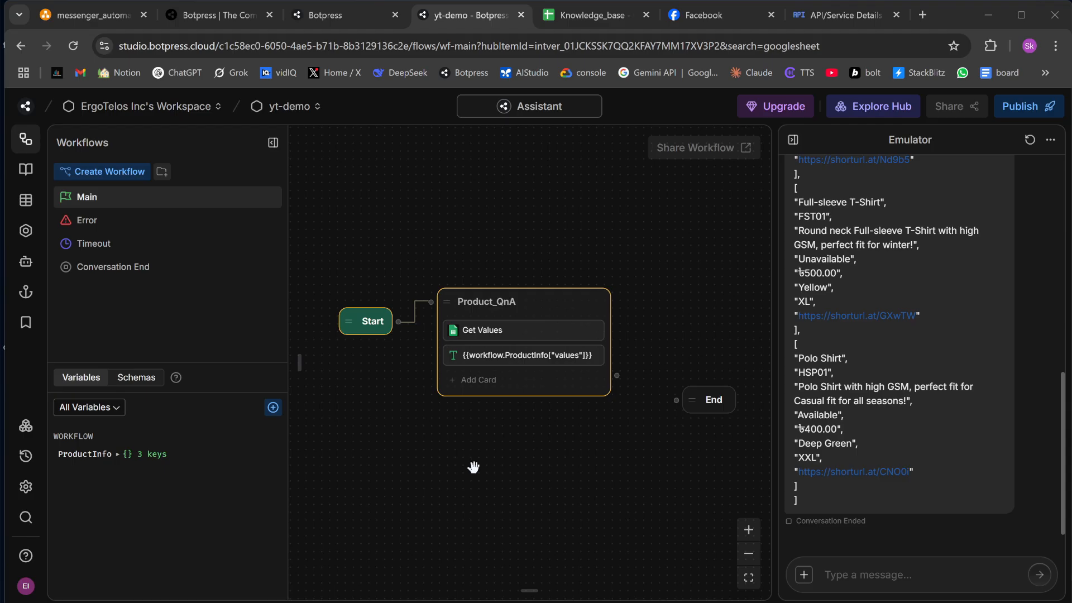
# - Add an AI Task card below the Text card in the Product_QnA node and hide the Emulator
pyautogui.click(490, 382)
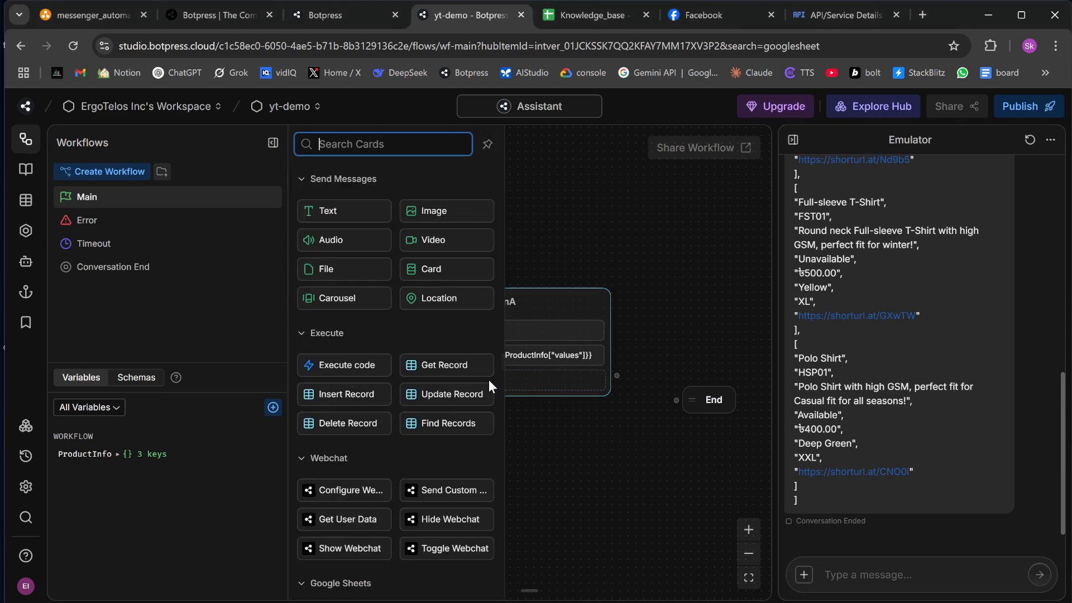
pyautogui.scroll(-10, 421, 396)
pyautogui.scroll(-10, 420, 396)
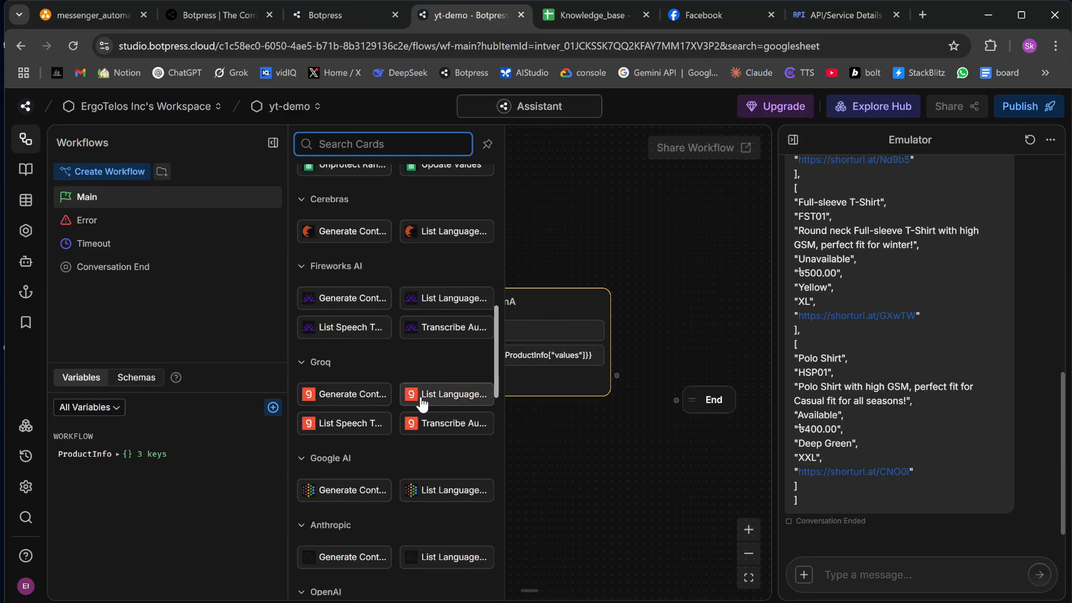
pyautogui.moveTo(360, 337)
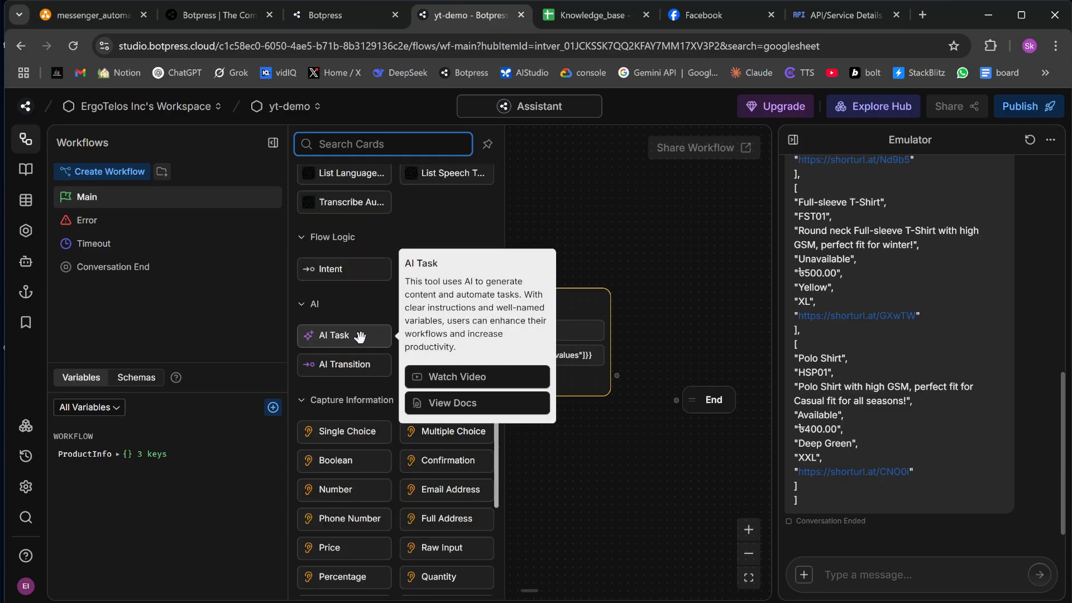
pyautogui.click(360, 337)
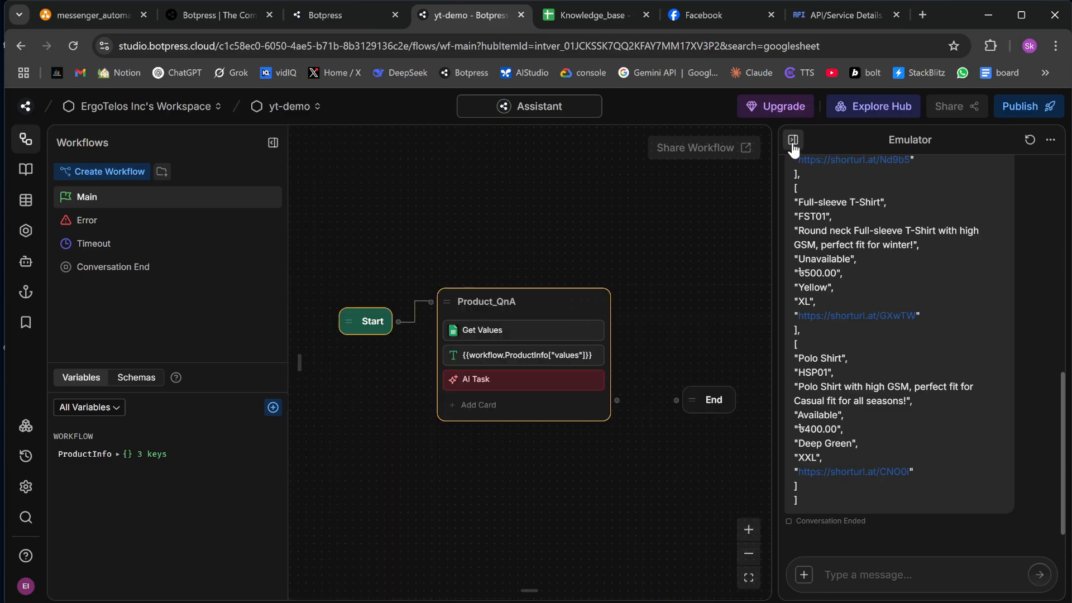
pyautogui.click(792, 139)
# - Fill in the AI Task instructions with the ErgoTelos Facebook page admin objective, a friendly tone, and greeting, off-topic and goodbye behavior rules
pyautogui.click(500, 378)
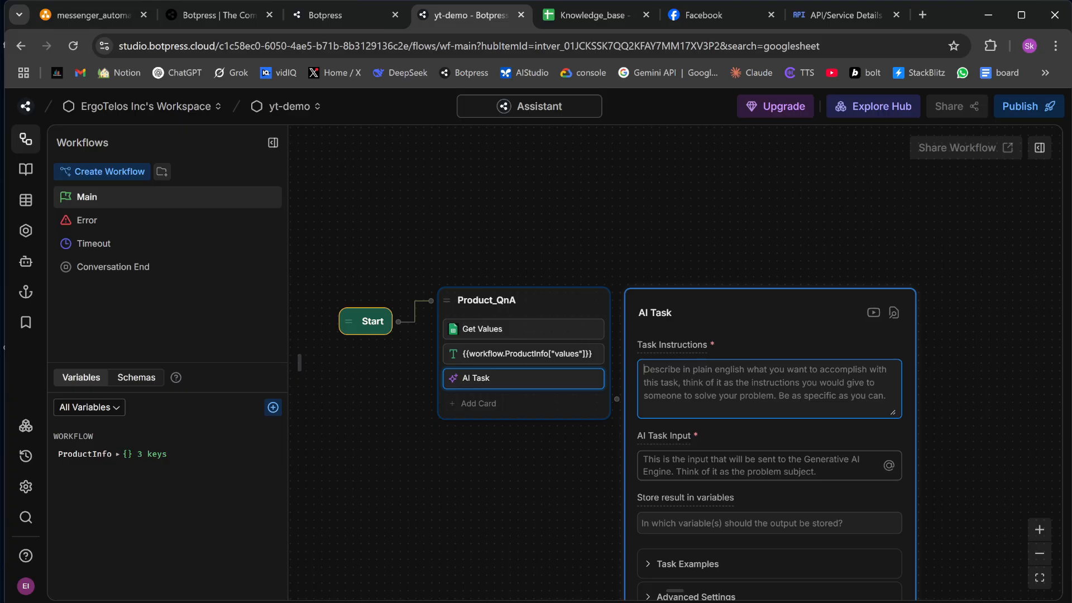
pyautogui.scroll(-2, 495, 418)
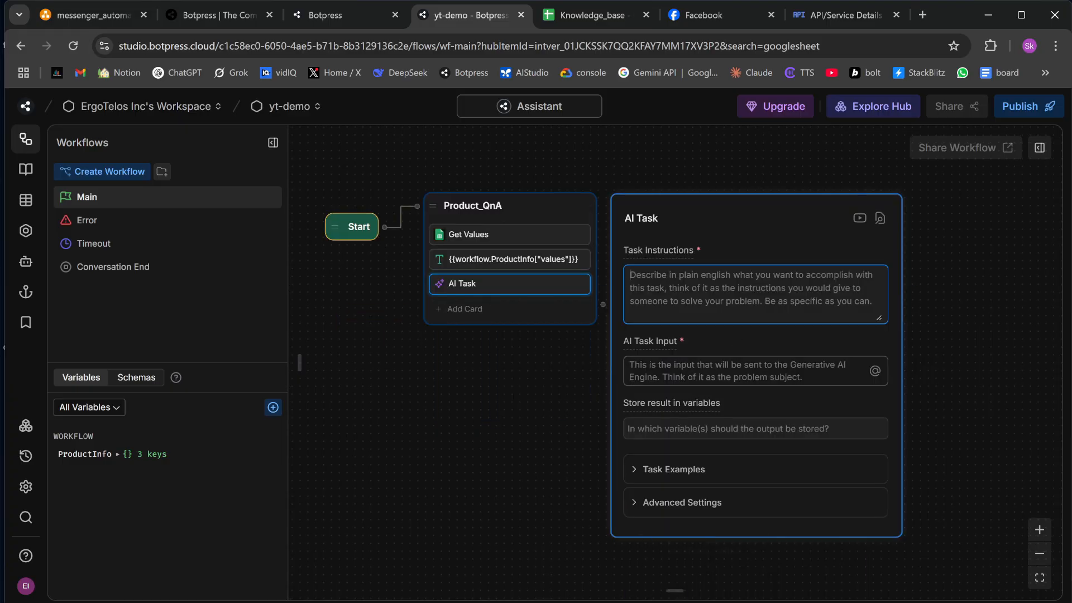
pyautogui.write('Objective:  You are an admin of ErgoTelos Facebook page. Your goal is the provide the user relevant information based on their queries. You should sound very friendly and warm during conversations.  Behavior:  - At the beginning of the conversation greet the user warmly - if user asks questions not related to product or service, ask user if he/she has any question related to the product - if user has no more questions, the just bid good bye and request user to reach out if they any questions in the future.')
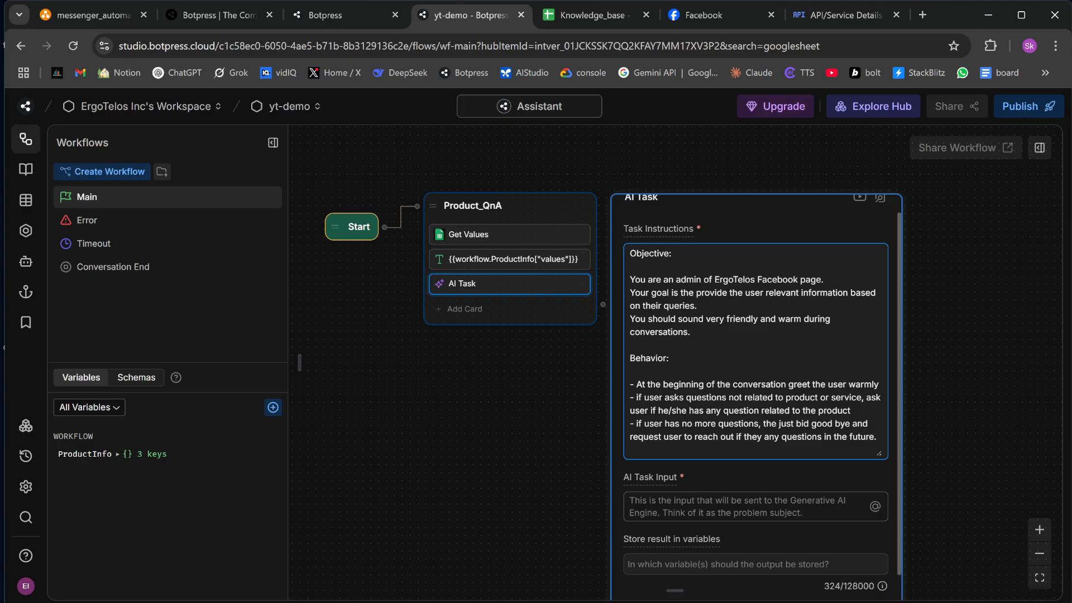
# - Replace the page name ErgoTelos with AI Designwear in the AI Task instructions and go over the remaining lines
pyautogui.doubleClick(734, 279)
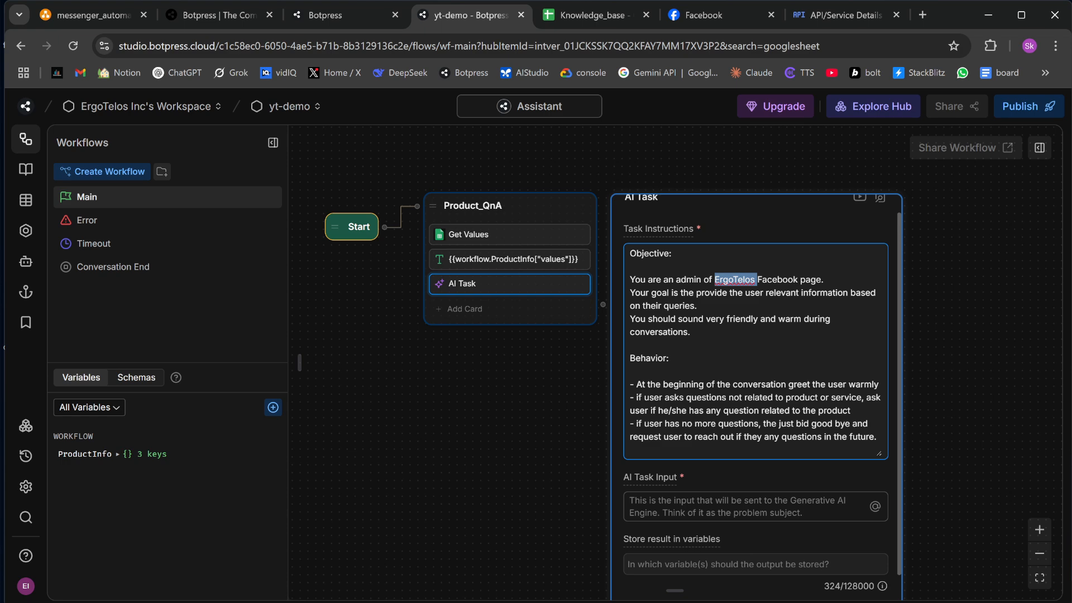
pyautogui.write('AI Design')
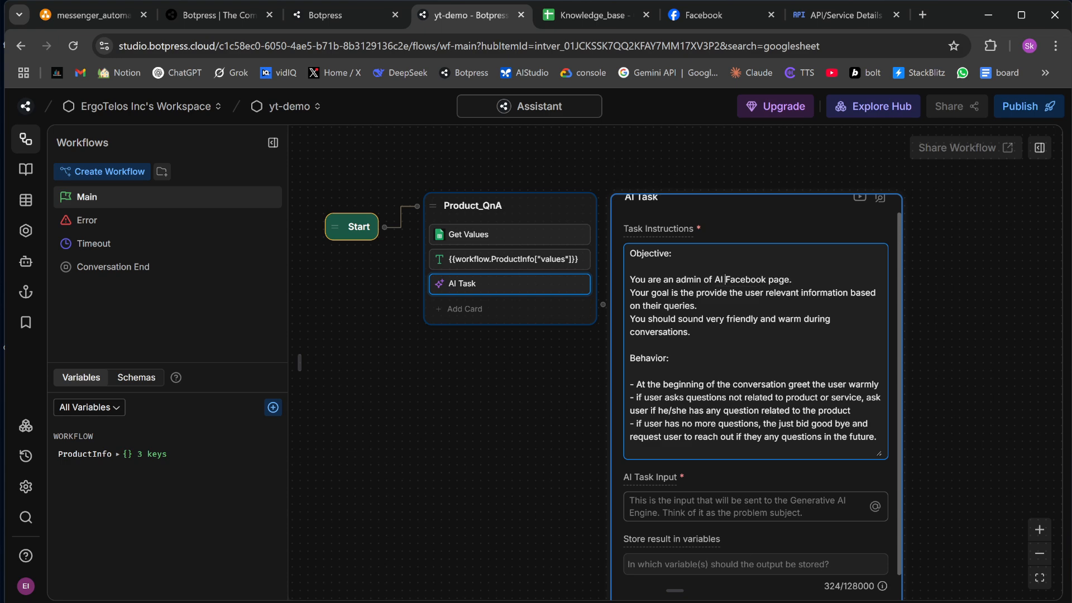
pyautogui.write('wear')
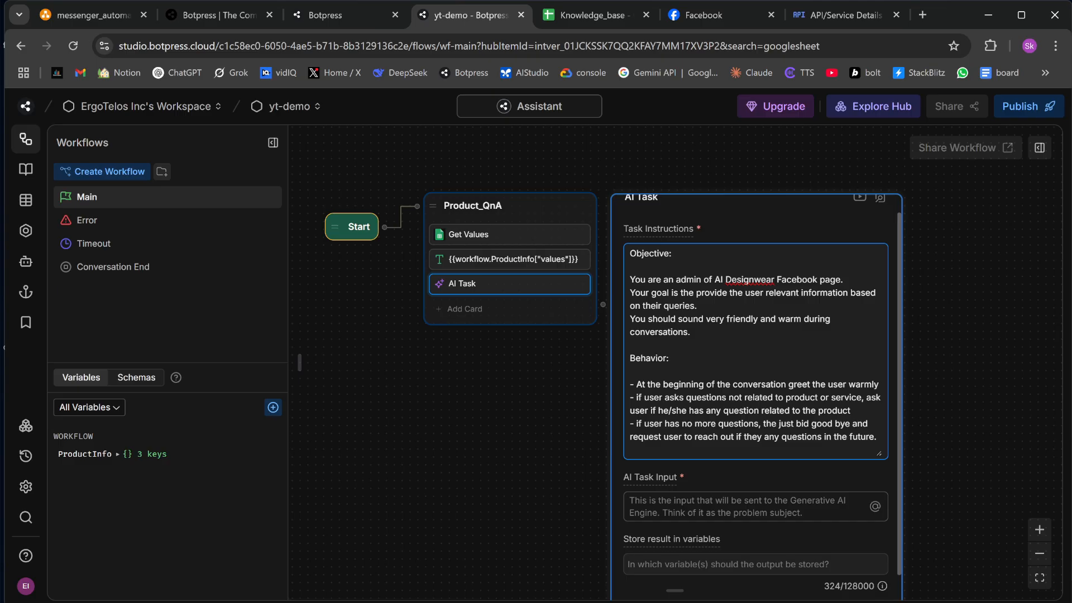
pyautogui.press('BackSpace')
pyautogui.press('Down')
pyautogui.press('Down')
pyautogui.press('Down')
pyautogui.press('Down')
pyautogui.press('Down')
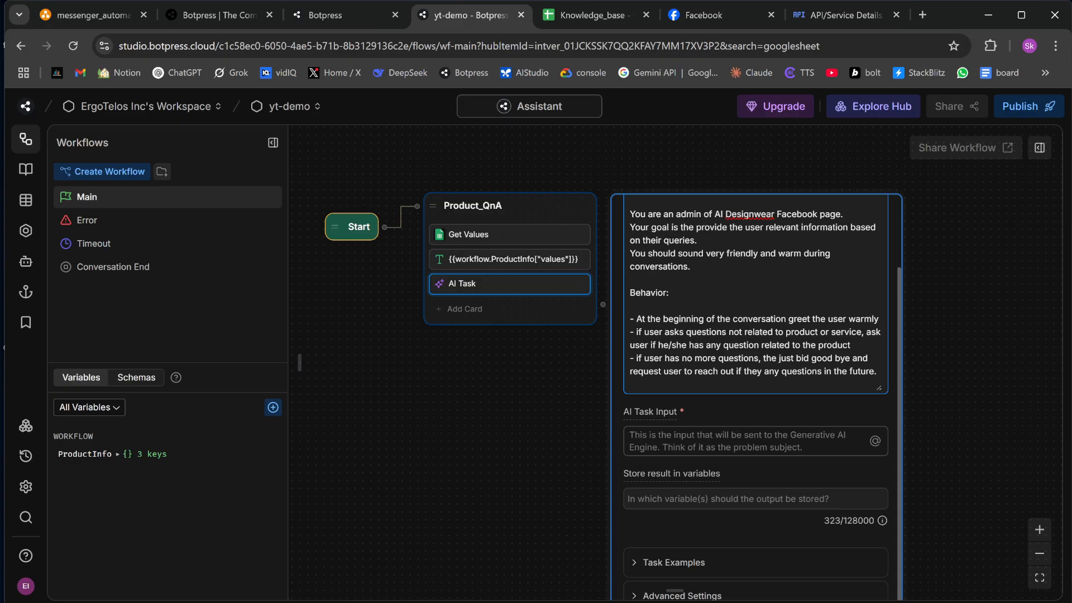
# - Set the AI Task Input to "Previous conversation summery: {{conversation.SummaryAgent.transcript}}" and "Last user message: {{event.preview}}"
pyautogui.click(678, 432)
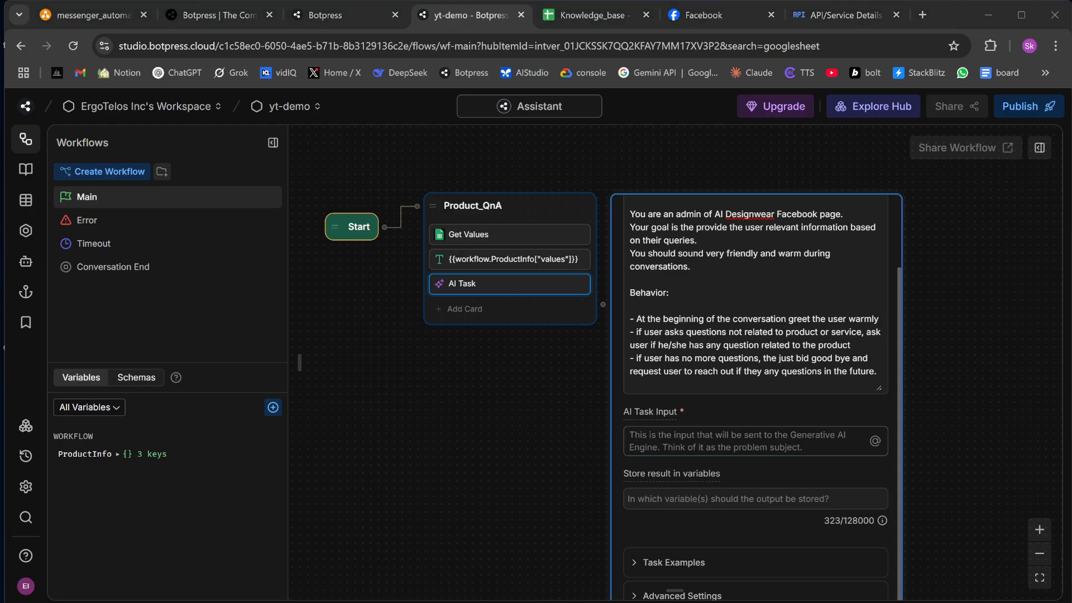
pyautogui.hotkey('alt', 'Tab')
pyautogui.write('Previous conversation summery: {{conversation.SummaryAgent.transcript}} Last user message: {{event.preview}}')
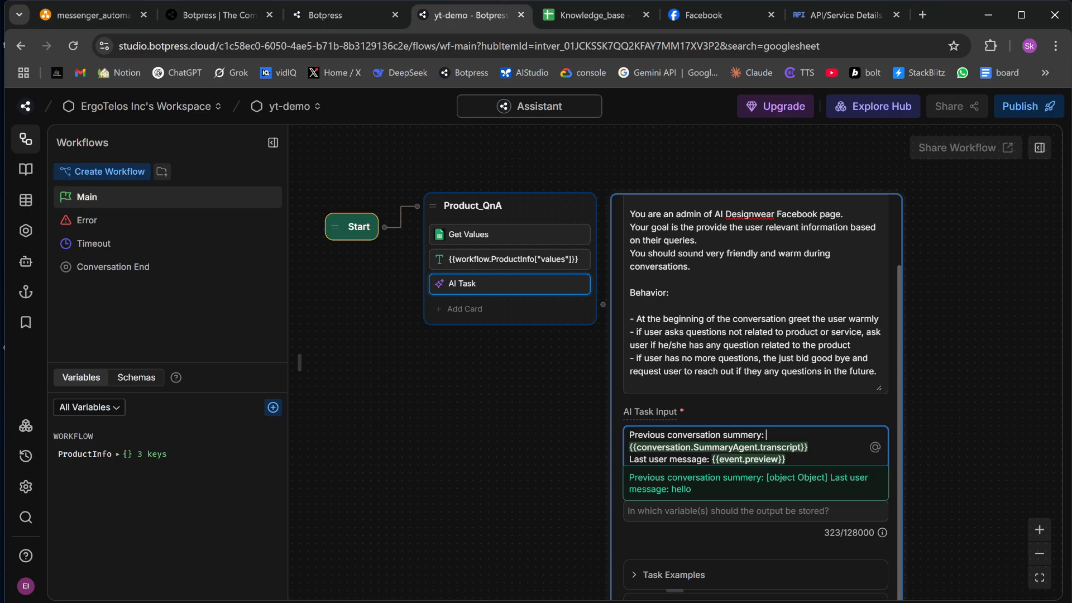
pyautogui.doubleClick(711, 446)
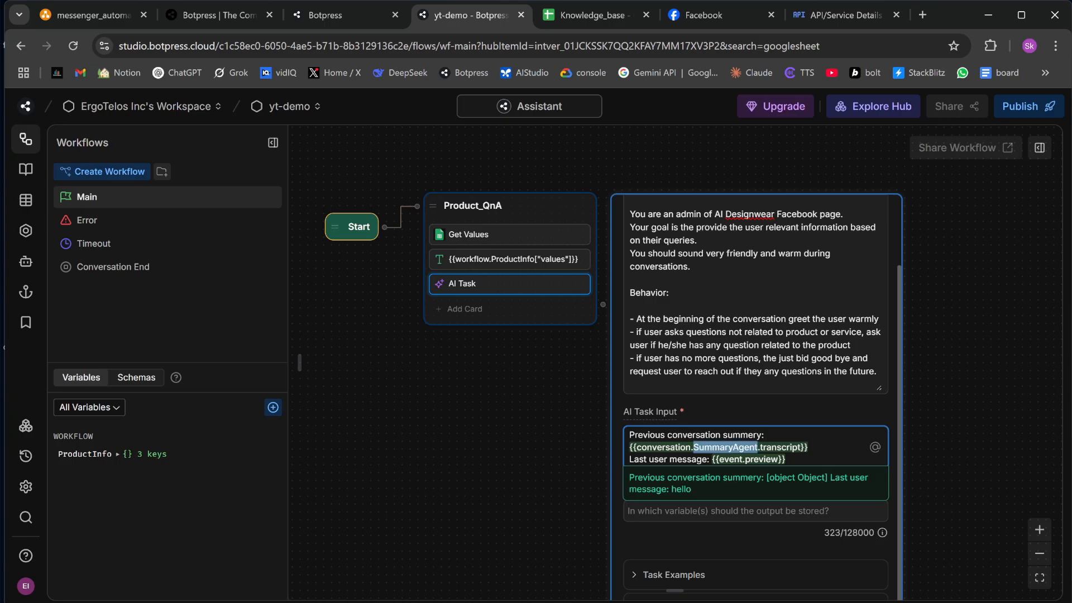
pyautogui.doubleClick(780, 447)
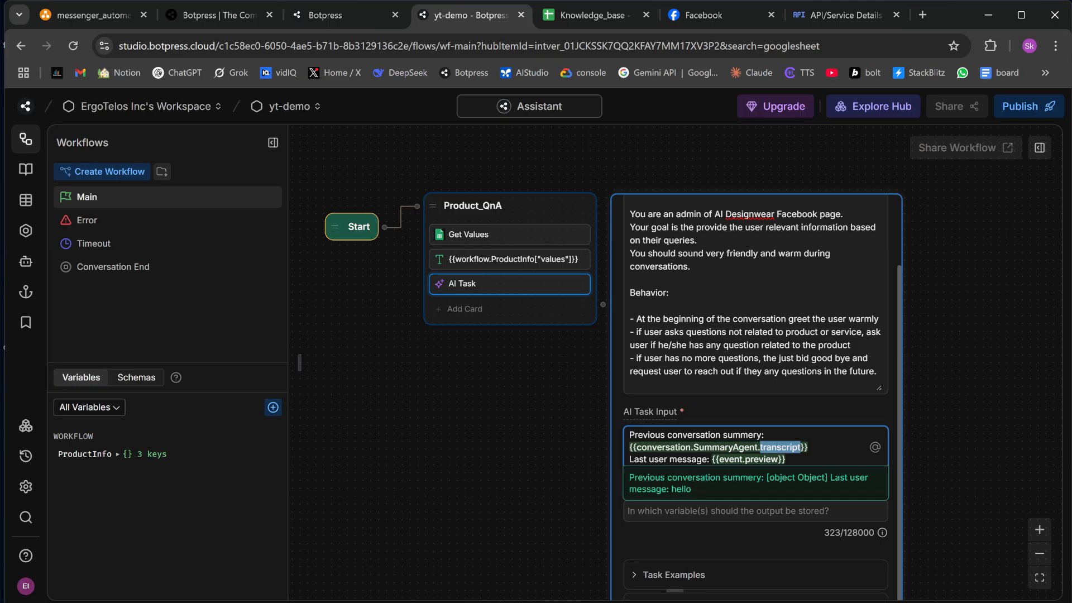
# - Add a "ProductInfo:" line followed by {{workflow.ProductInfo["values"]}} above the conversation summary in the AI Task Input
pyautogui.doubleClick(730, 458)
pyautogui.click(743, 459)
pyautogui.doubleClick(761, 459)
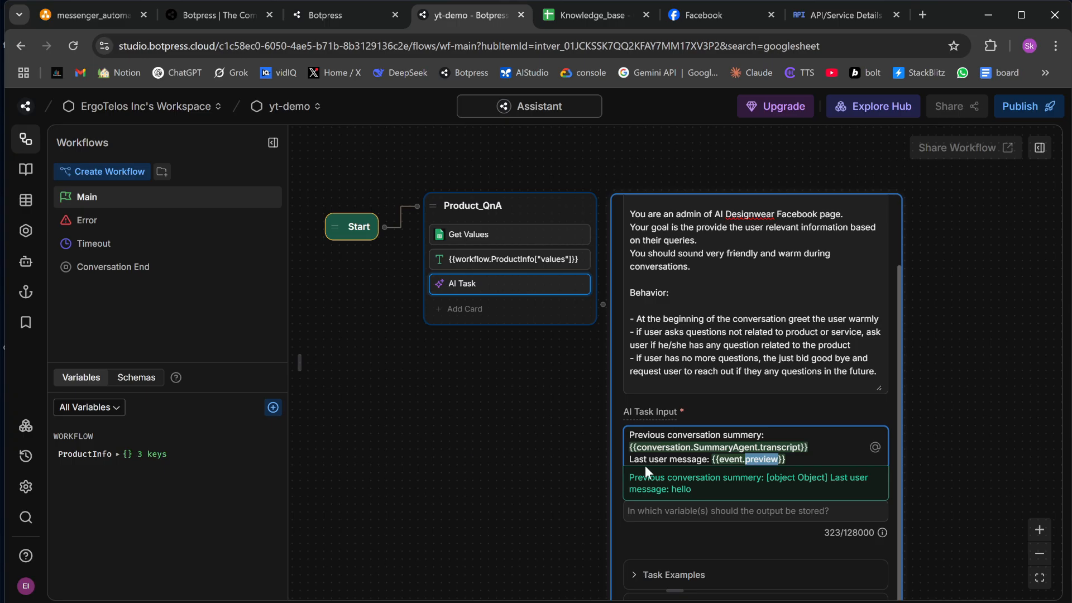
pyautogui.click(629, 436)
pyautogui.press('Return')
pyautogui.press('Return')
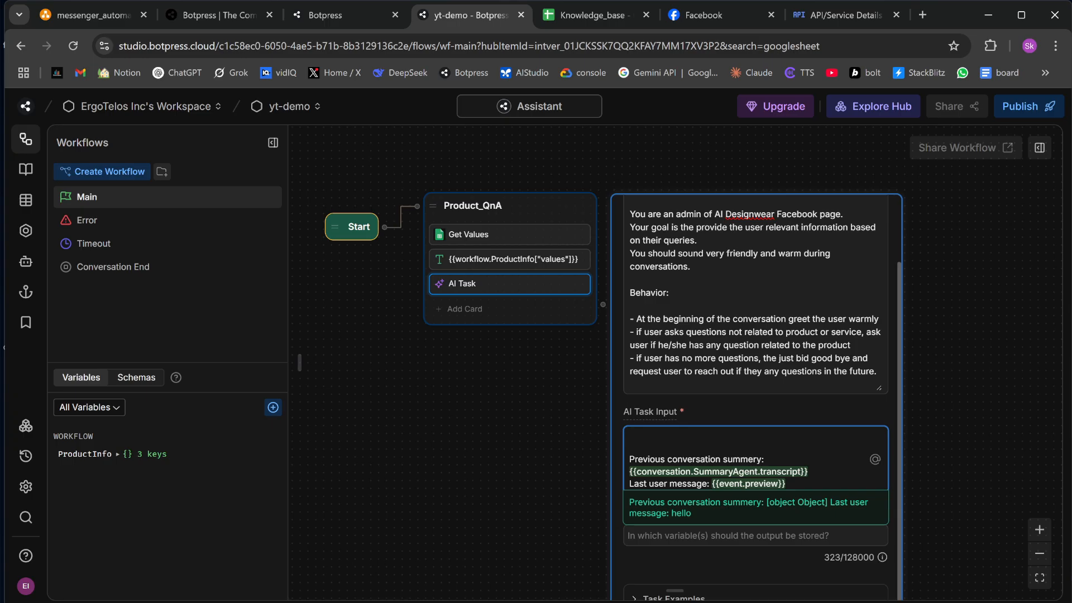
pyautogui.write('ProductInfo:')
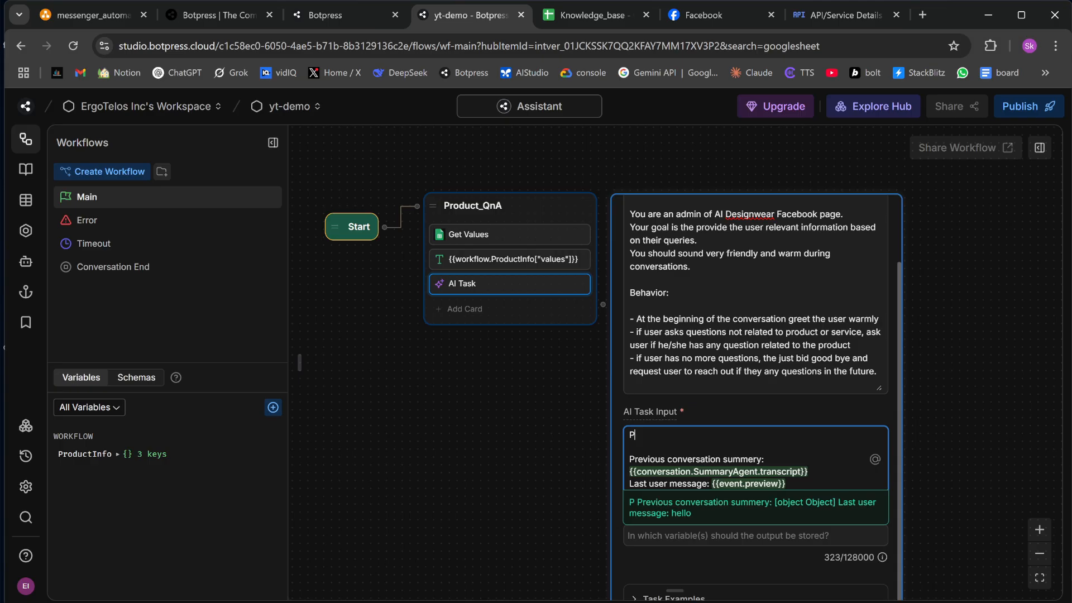
pyautogui.press('Return')
pyautogui.write('{{')
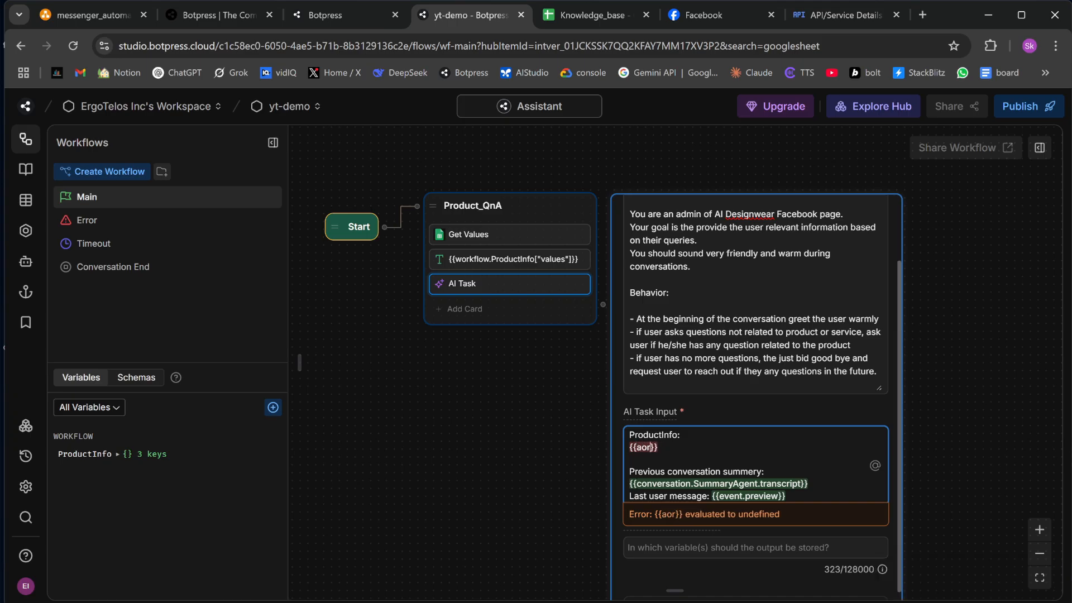
pyautogui.write('workflow.ProductInfo')
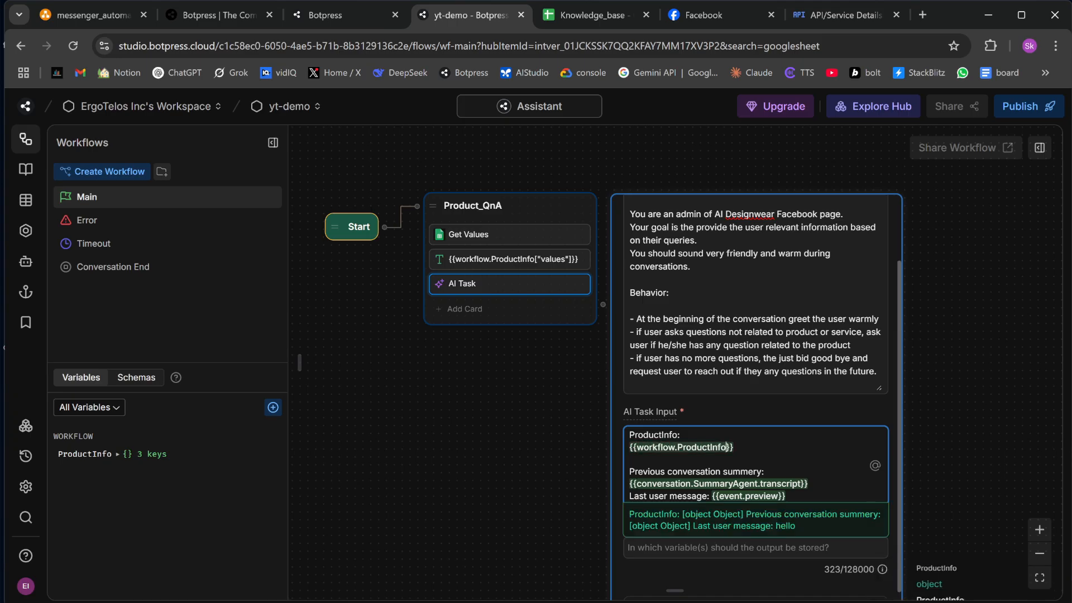
pyautogui.write('["')
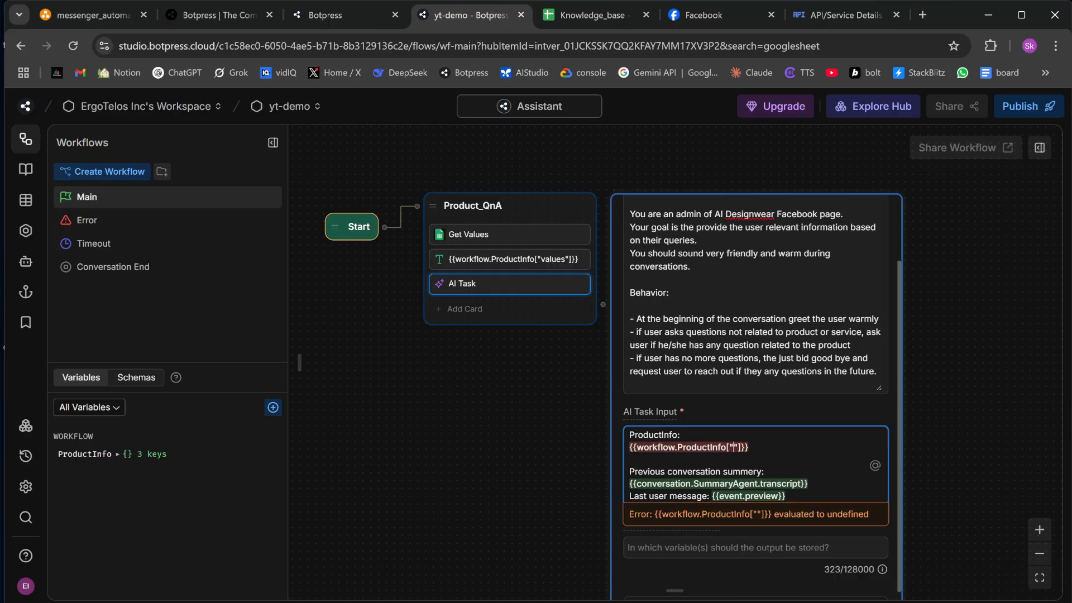
pyautogui.write('values')
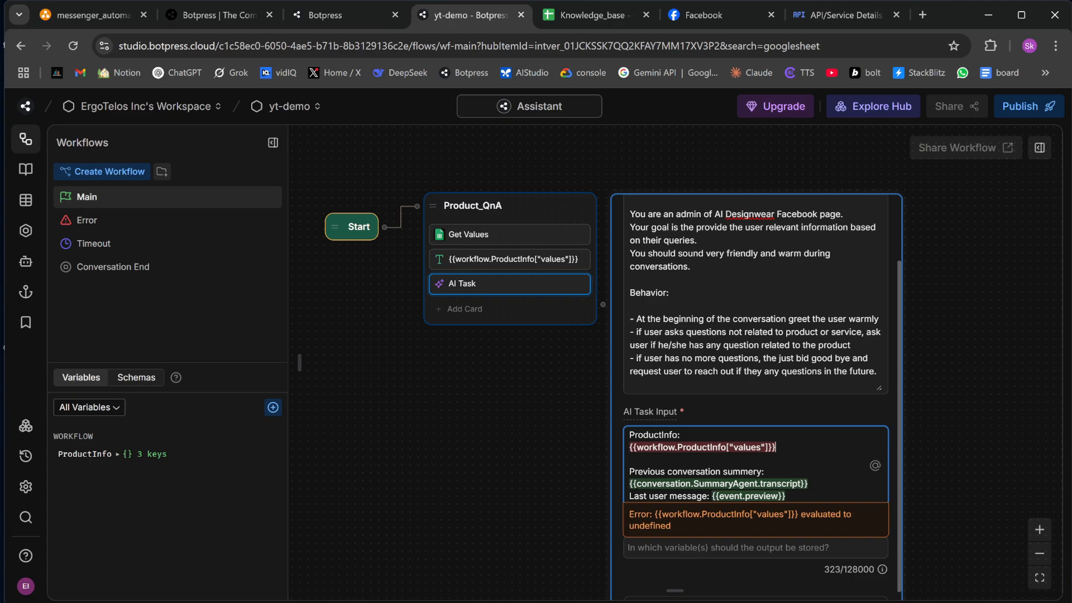
pyautogui.moveTo(776, 447); pyautogui.dragTo(608, 441)
pyautogui.click(608, 442)
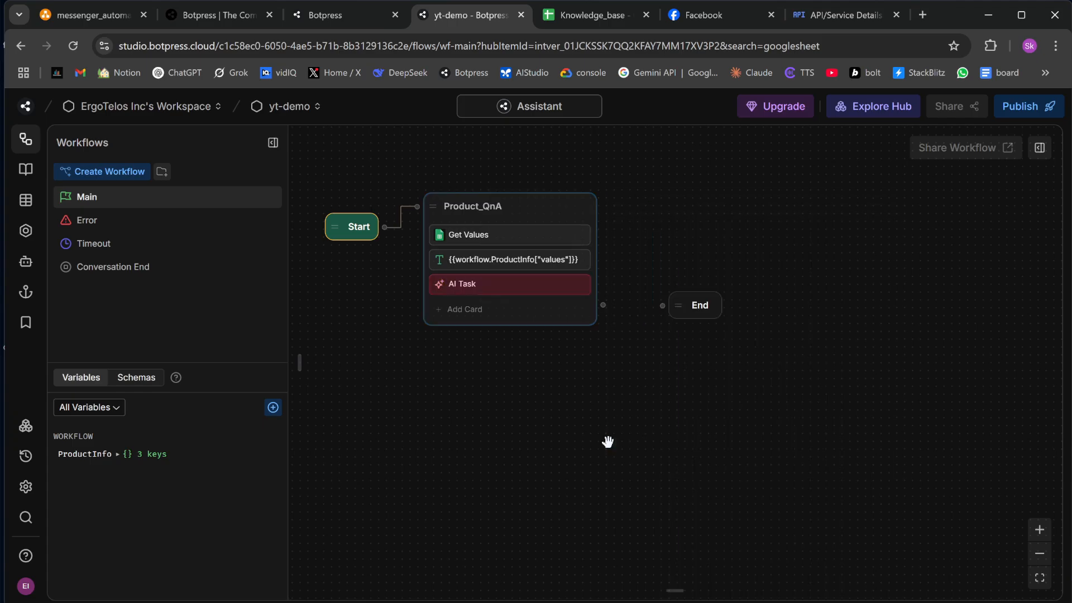
# - Expand the ProductInfo variable and its values array to compare its structure with the reference in the AI Task Input
pyautogui.click(514, 287)
pyautogui.click(117, 454)
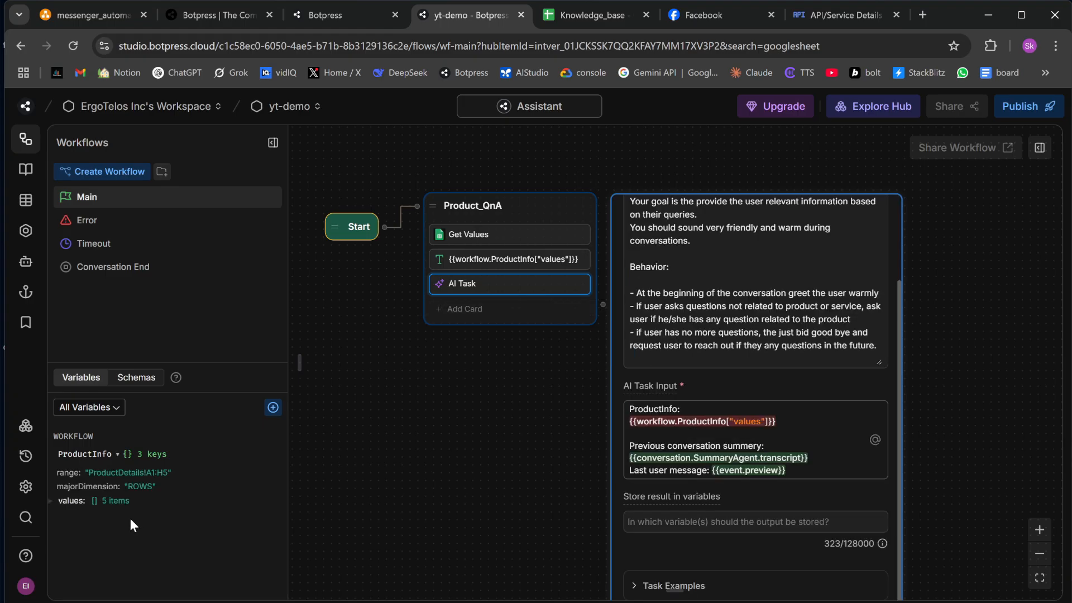
pyautogui.click(52, 500)
pyautogui.doubleClick(747, 421)
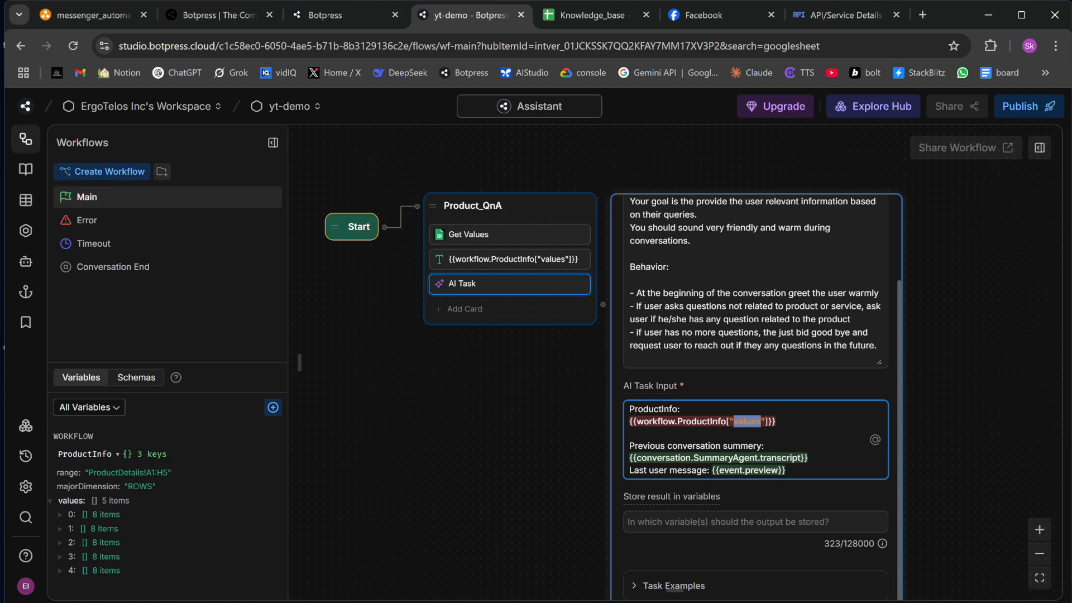
pyautogui.click(540, 471)
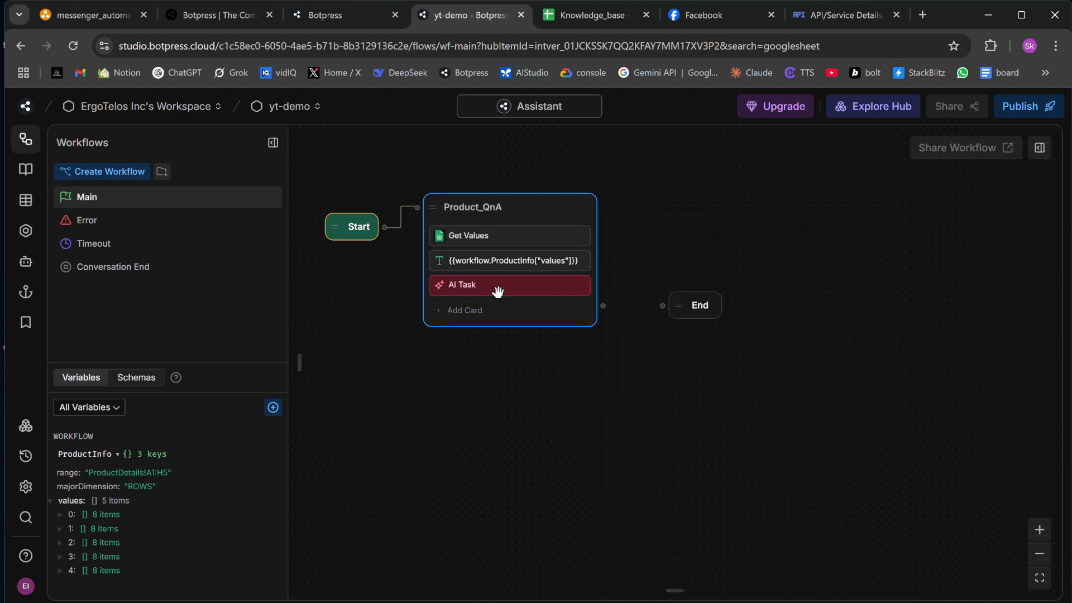
# - Create a workflow variable of type String named AiInput
pyautogui.click(358, 444)
pyautogui.click(274, 408)
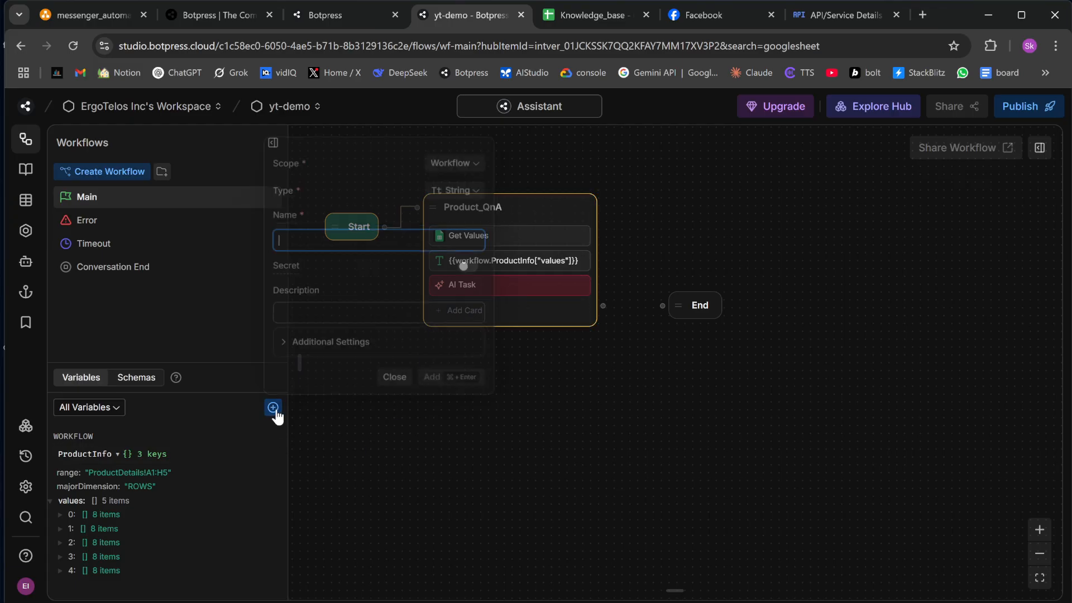
pyautogui.click(366, 240)
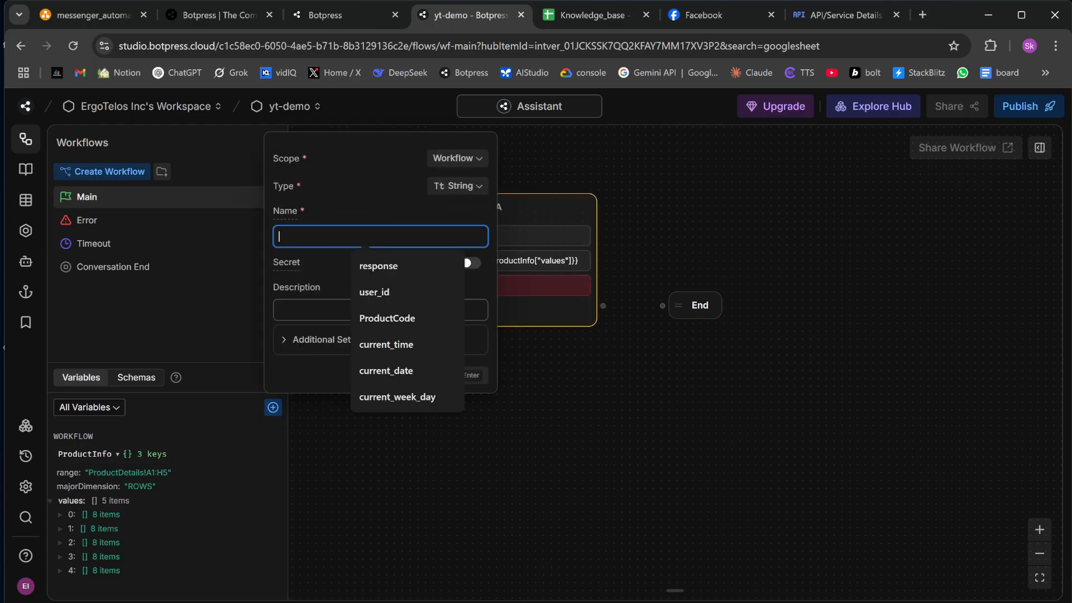
pyautogui.write('AiInput')
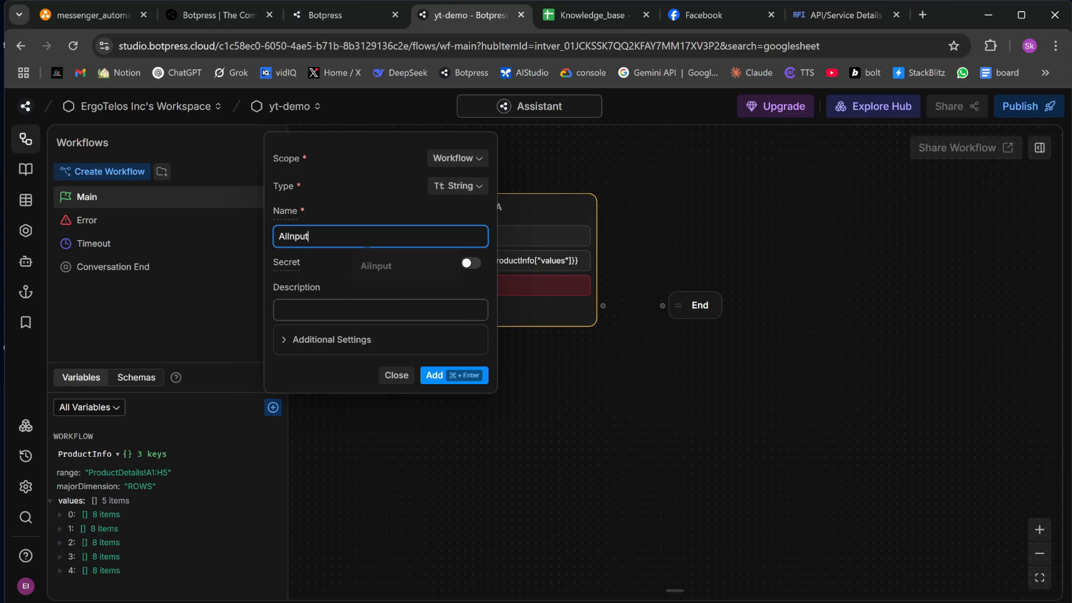
pyautogui.press('Escape')
pyautogui.click(433, 375)
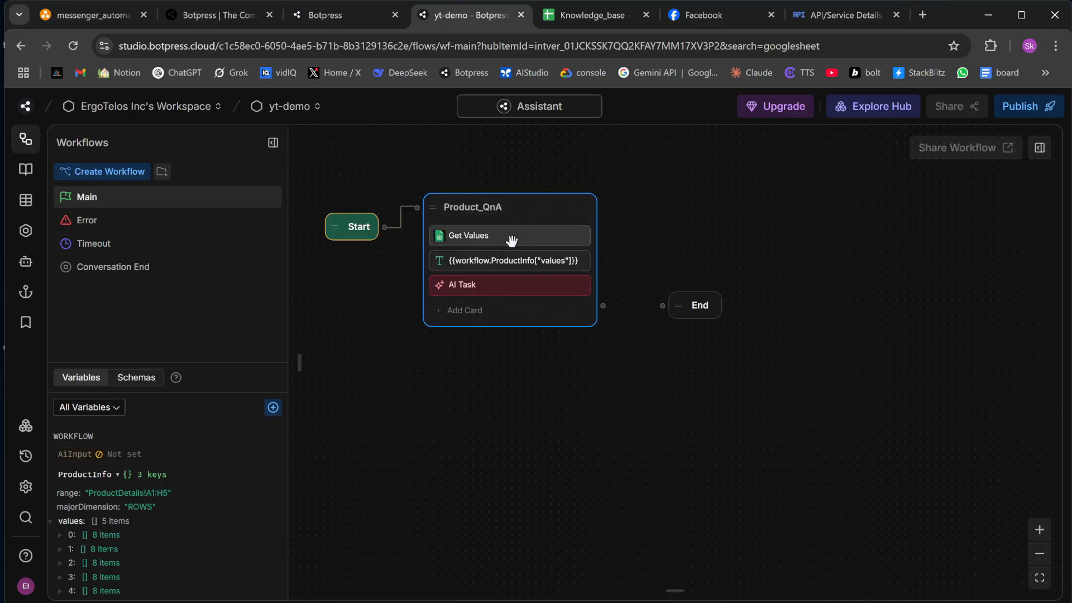
# - Delete the Text card containing {{workflow.ProductInfo["values"]}} from the Product_QnA node
pyautogui.click(512, 260)
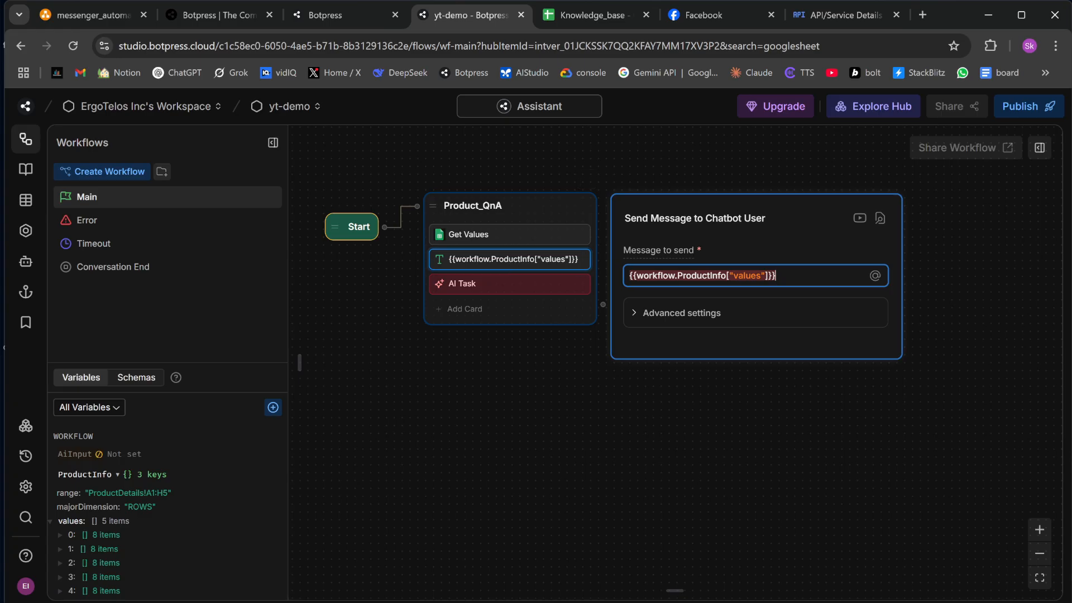
pyautogui.rightClick(518, 259)
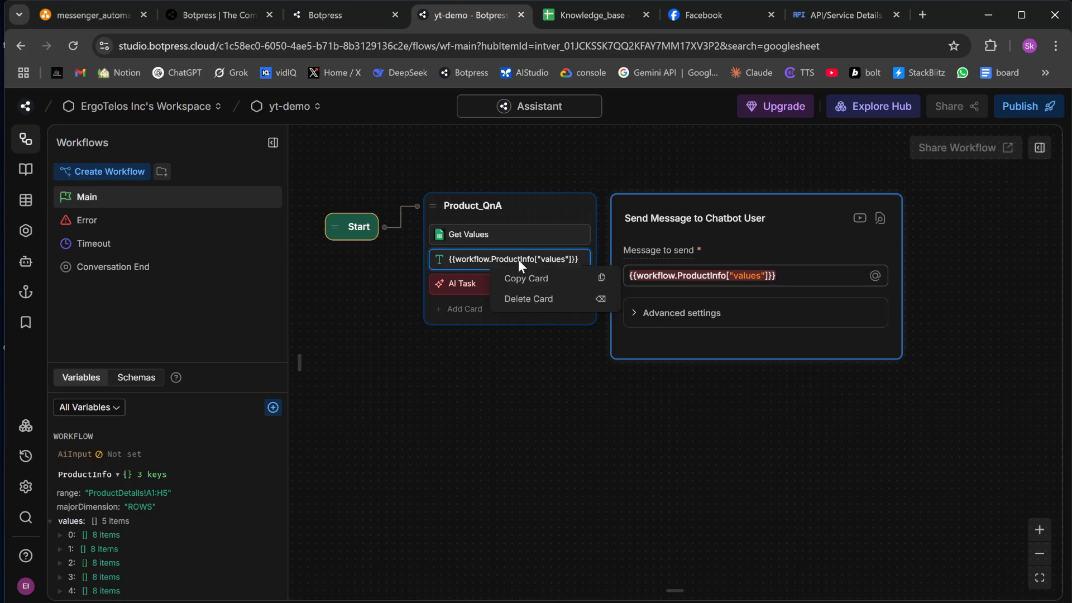
pyautogui.click(525, 303)
# - Add an Execute code card between the Get Values and AI Task cards in the Product_QnA node
pyautogui.rightClick(515, 238)
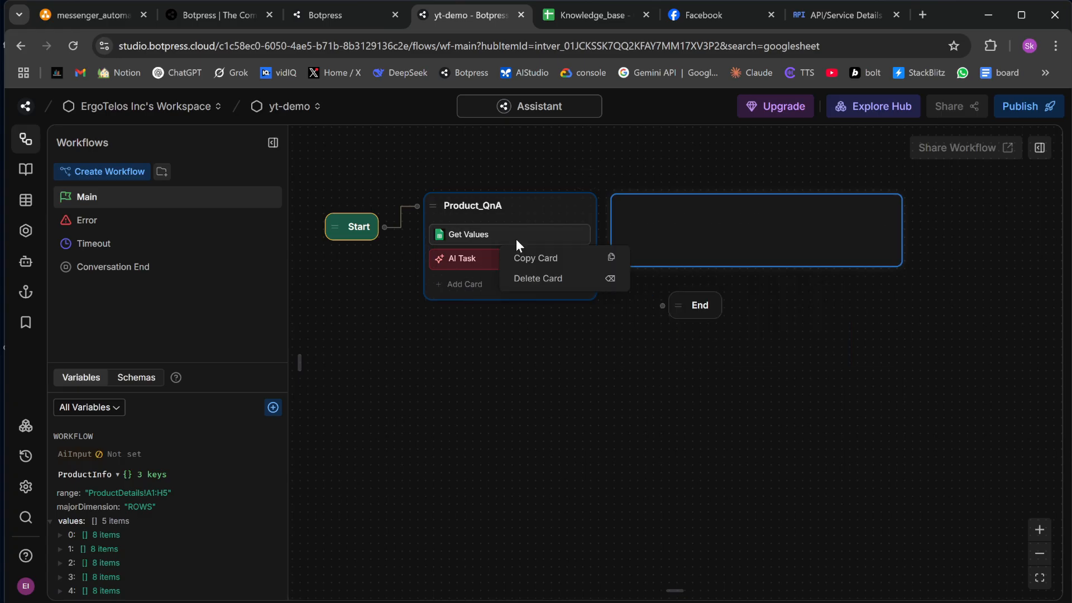
pyautogui.click(538, 258)
pyautogui.click(471, 291)
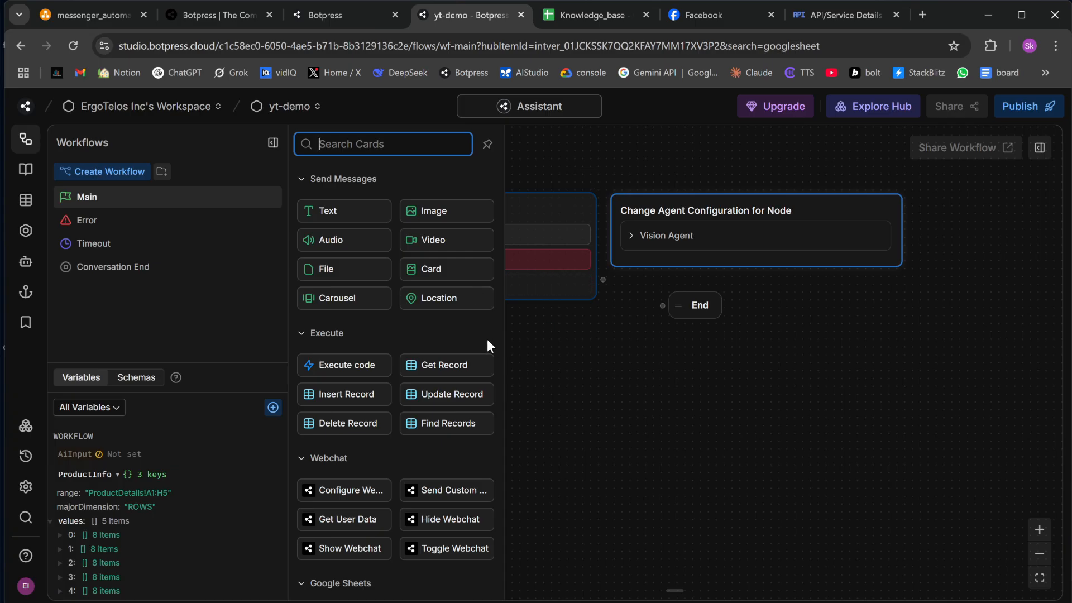
pyautogui.scroll(-1, 389, 351)
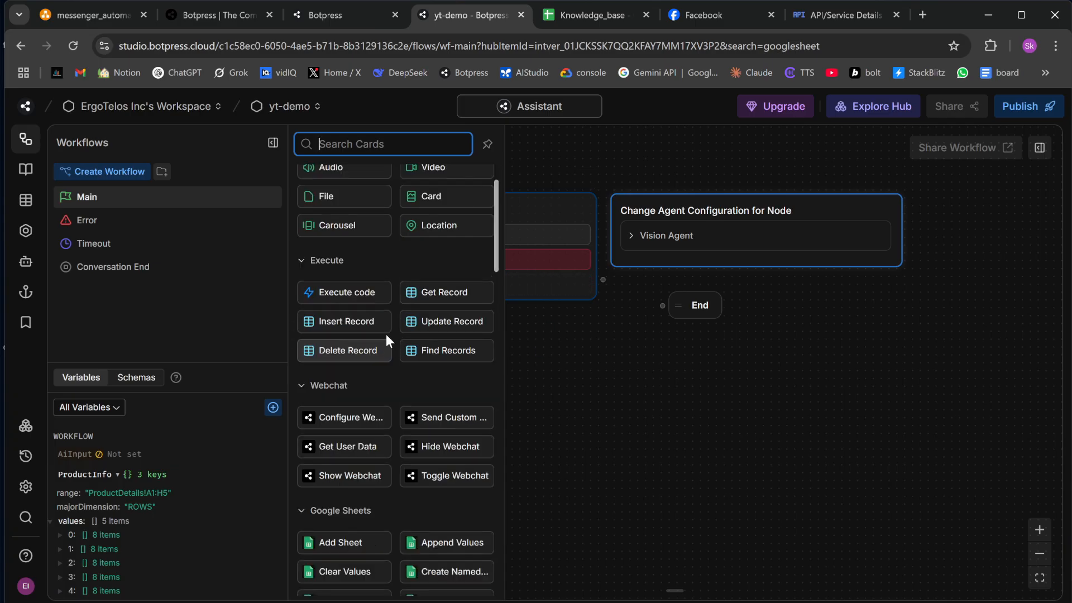
pyautogui.click(340, 296)
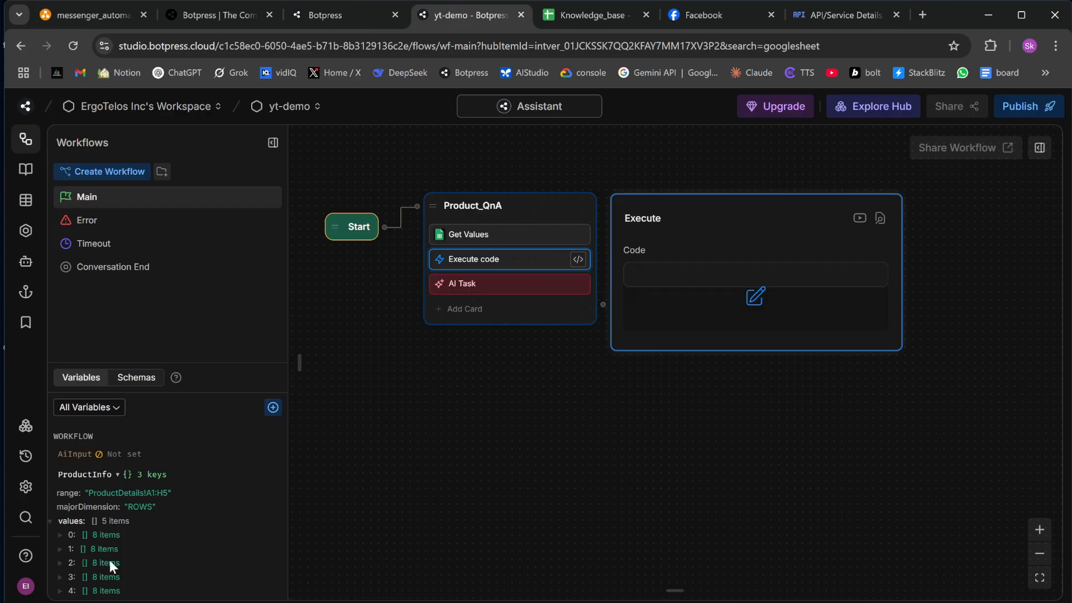
# - Have Botpress AI generate the card's code from "transform ProductInfo["values"] to text where each line should represent the values comma separated" and accept it
pyautogui.click(754, 295)
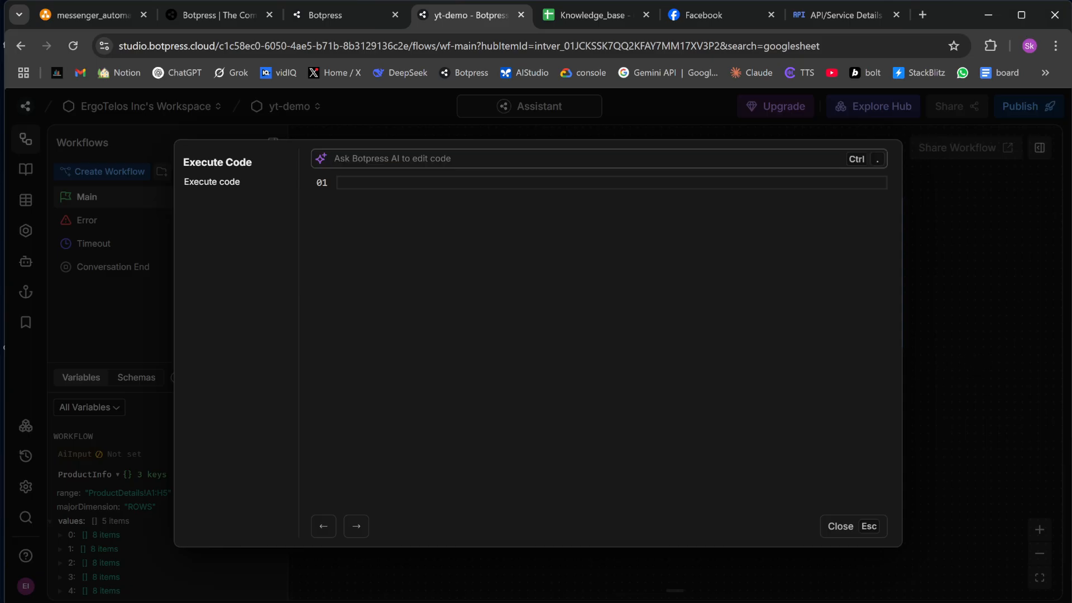
pyautogui.click(837, 526)
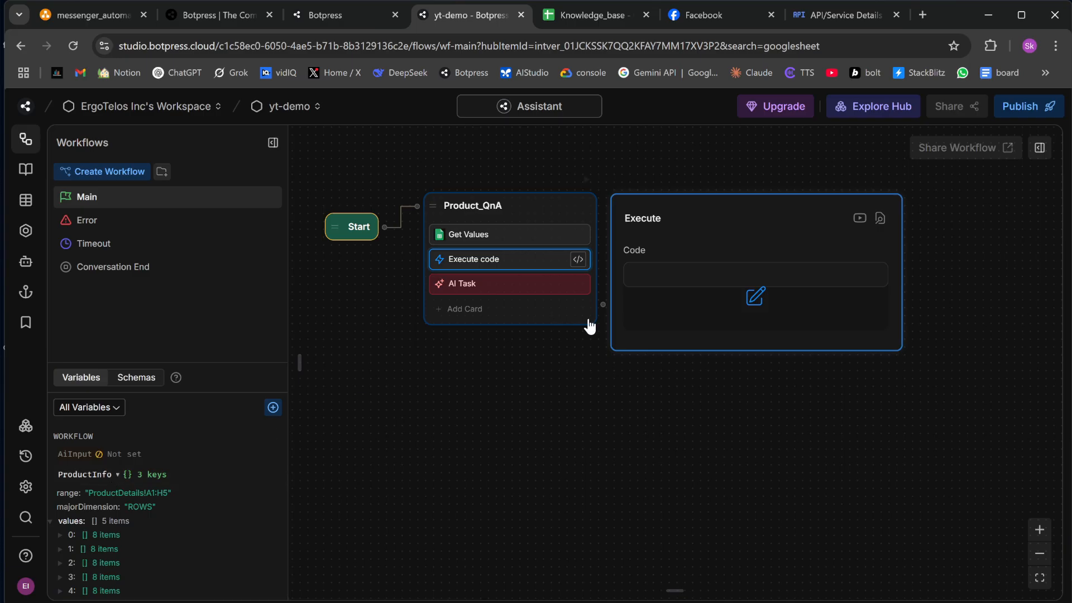
pyautogui.click(662, 281)
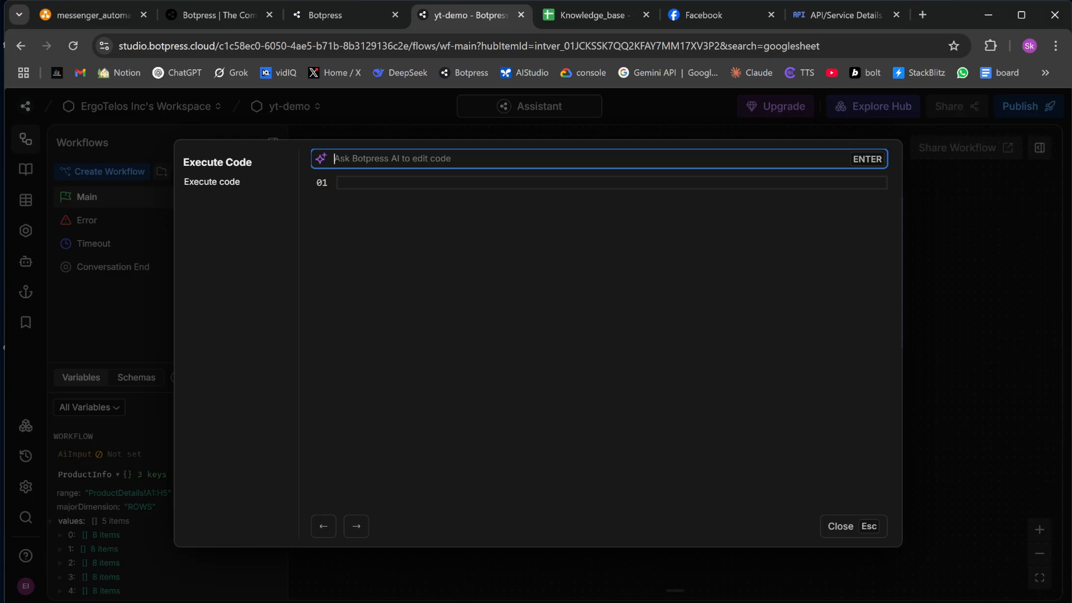
pyautogui.write('tra')
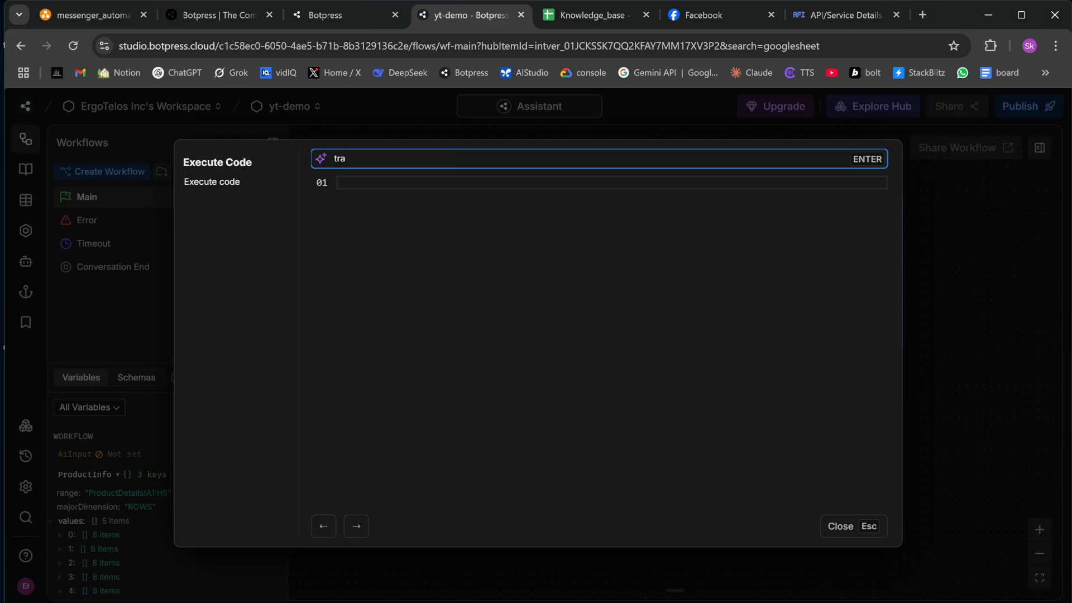
pyautogui.write('nsform ProductInfo[]')
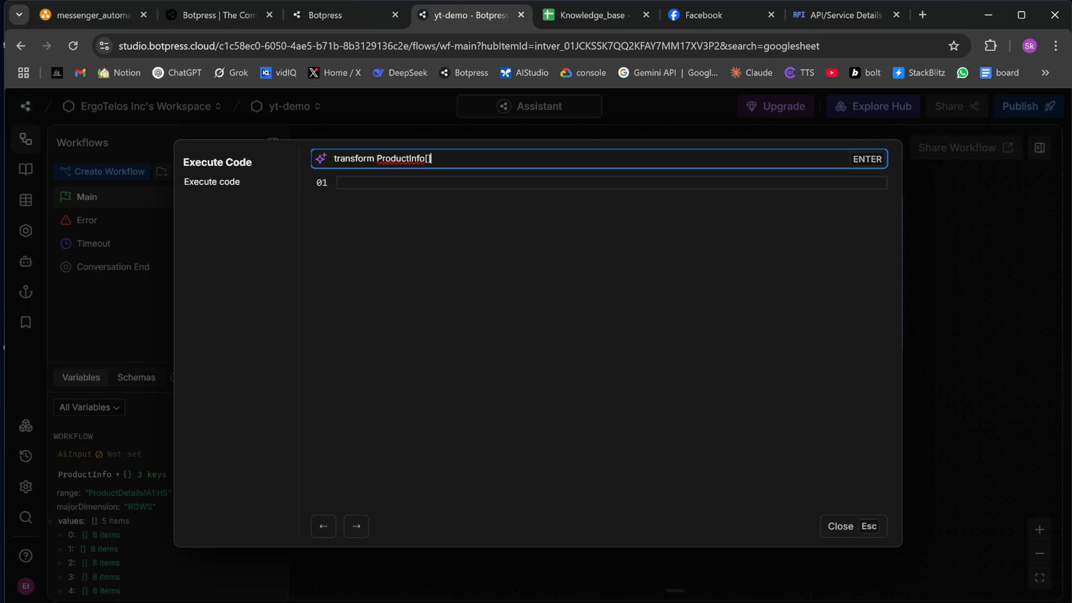
pyautogui.write('"values" to text where each line ')
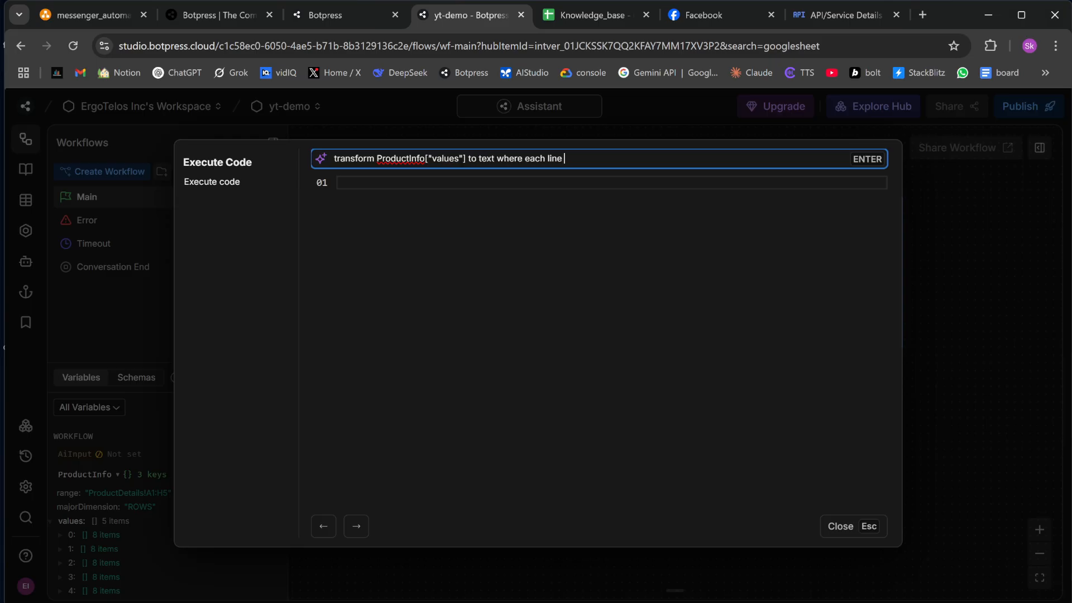
pyautogui.write('should represent the values')
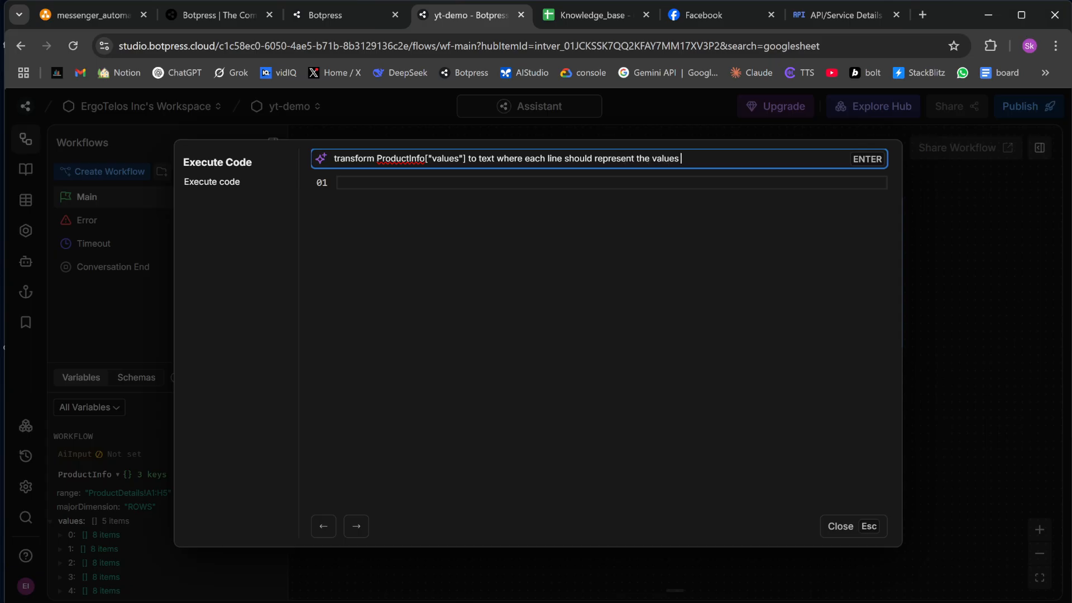
pyautogui.write(' comma separated')
pyautogui.press('Return')
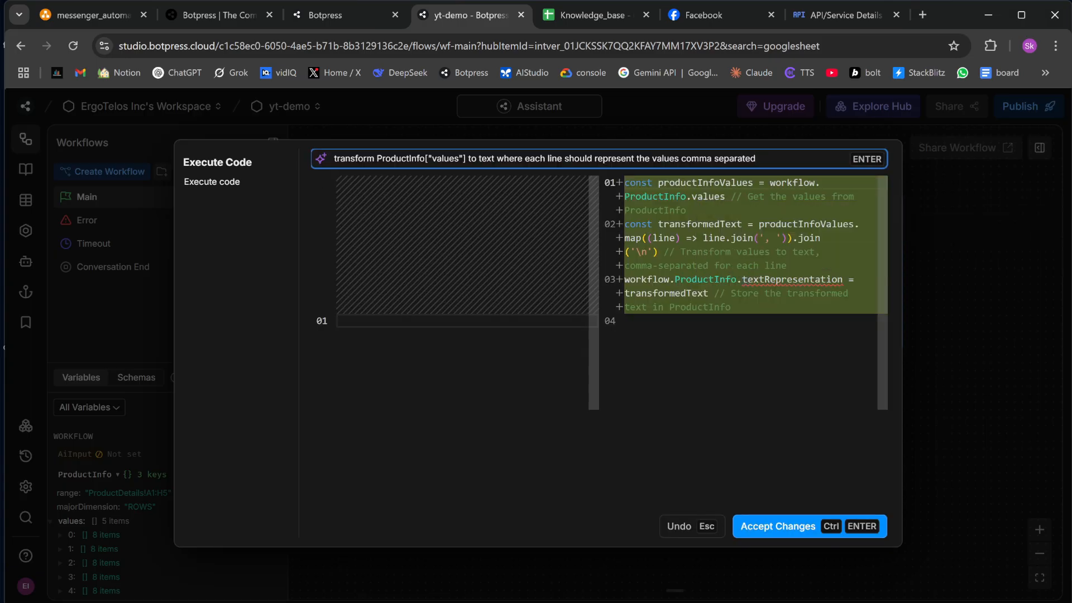
pyautogui.click(762, 528)
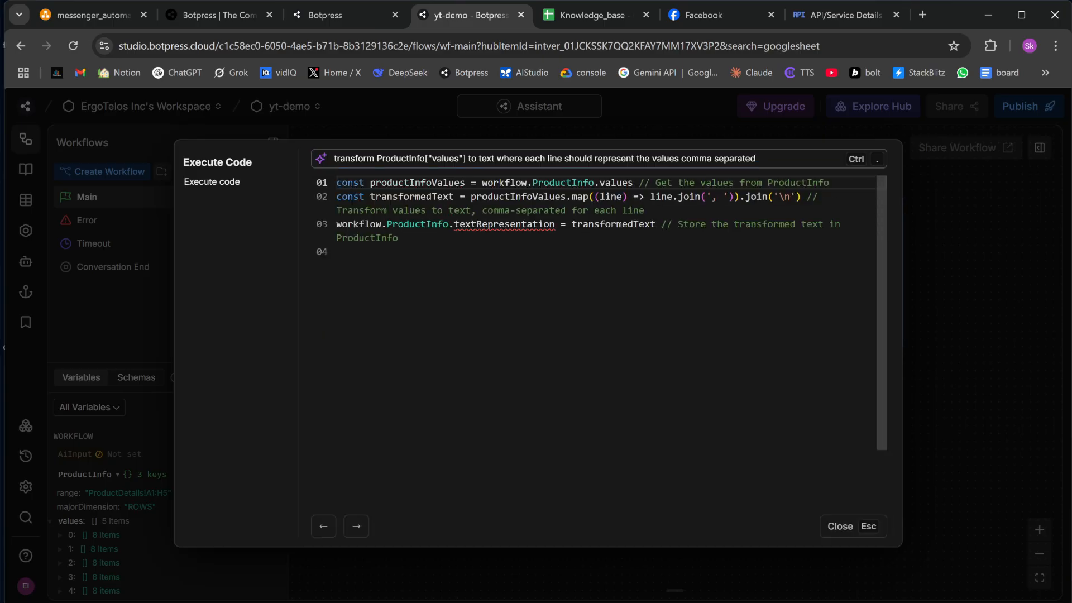
# - Change the generated code's last line to assign transformedText to workflow.AiInput instead of ProductInfo.textRepresentation, and close the code editor
pyautogui.click(339, 252)
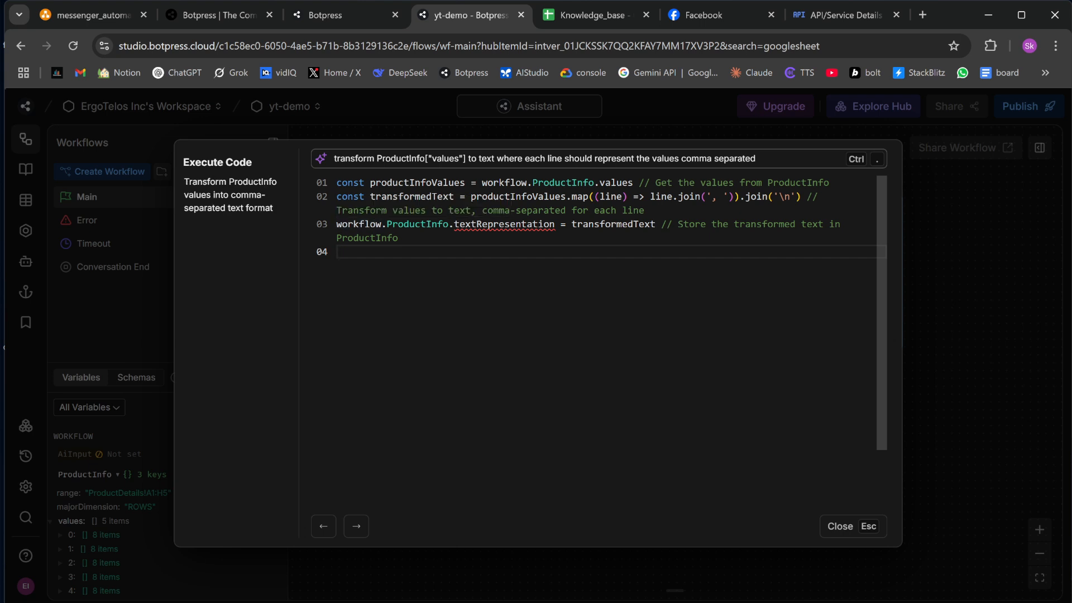
pyautogui.doubleClick(504, 225)
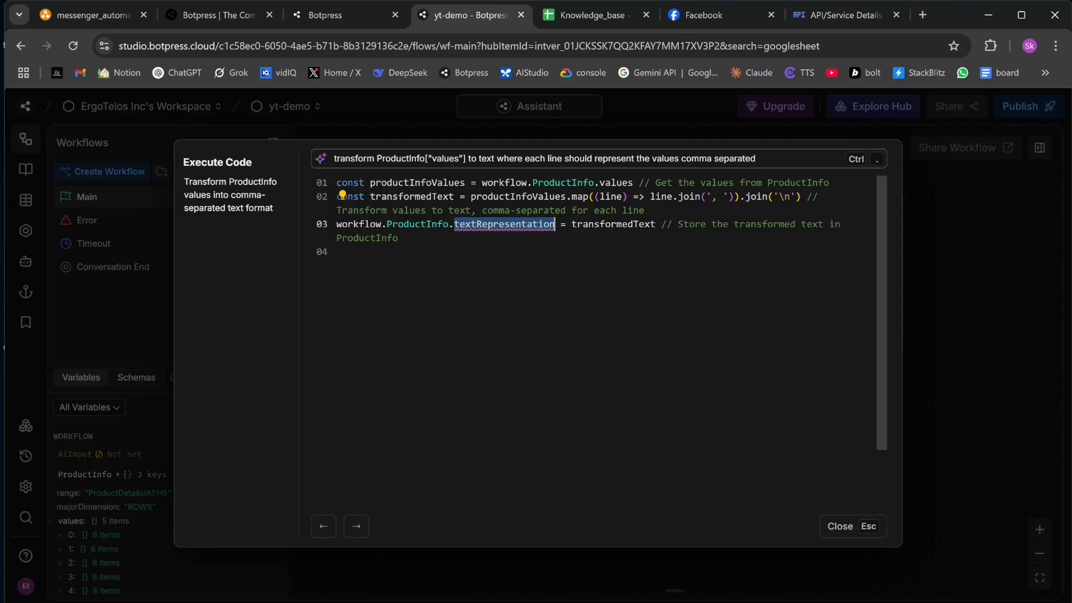
pyautogui.doubleClick(418, 224)
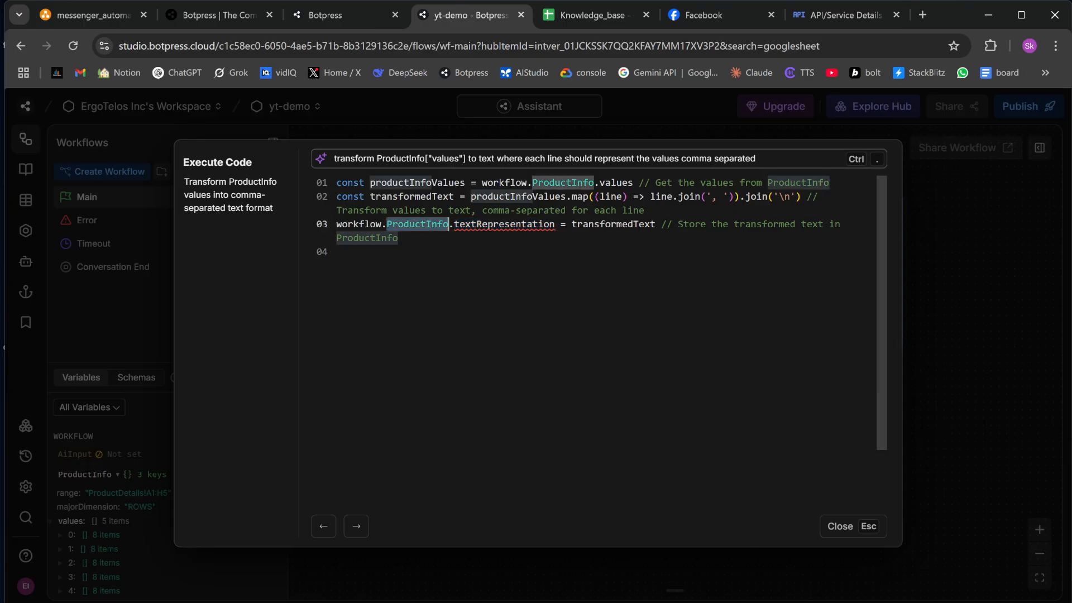
pyautogui.doubleClick(613, 224)
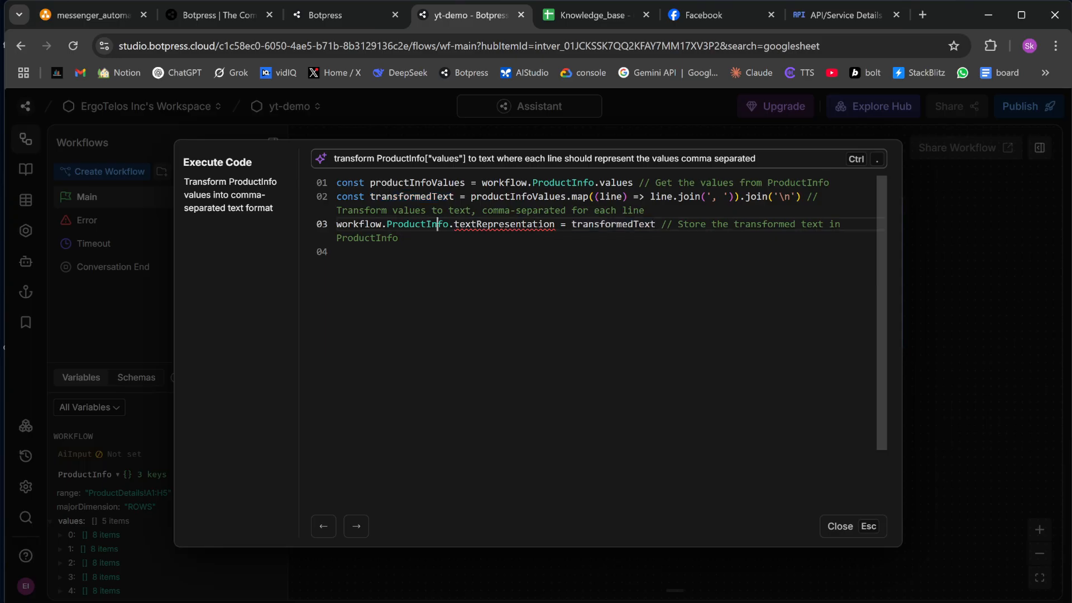
pyautogui.doubleClick(437, 225)
pyautogui.moveTo(554, 224); pyautogui.dragTo(392, 225)
pyautogui.press('BackSpace')
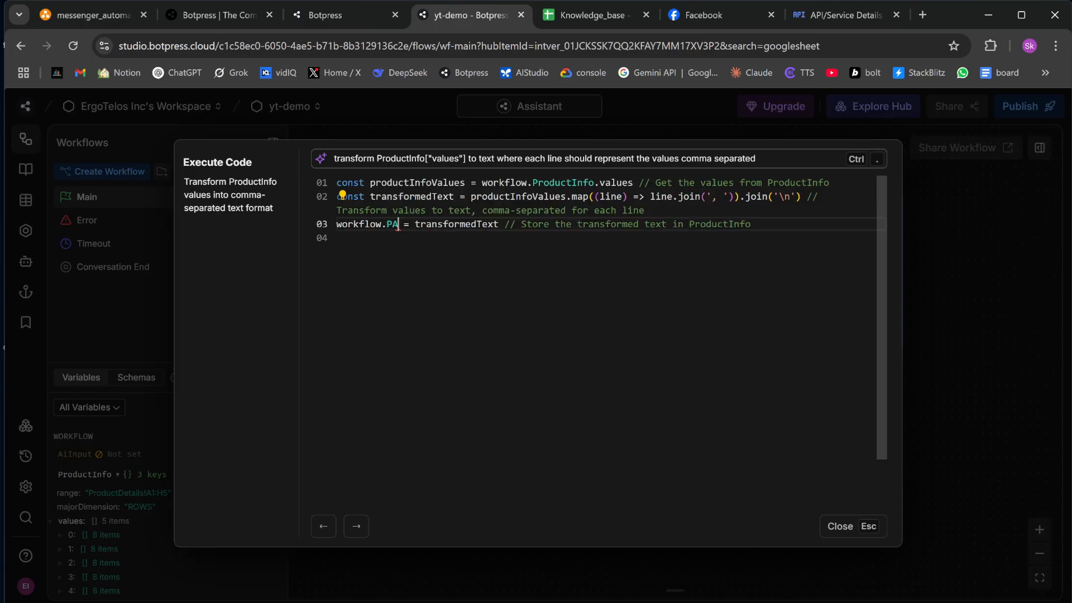
pyautogui.press('BackSpace')
pyautogui.write('A')
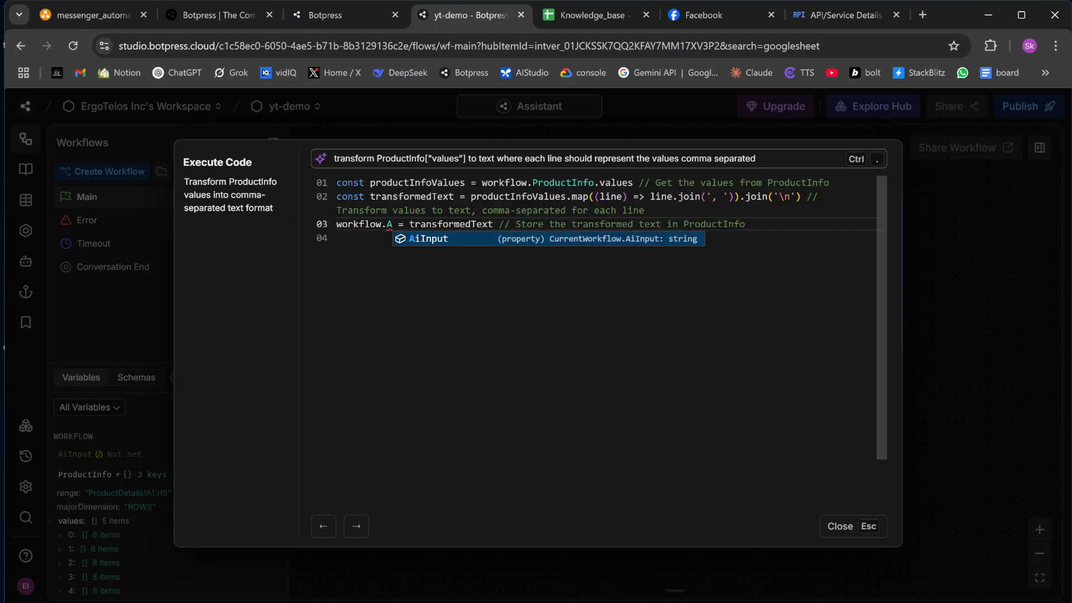
pyautogui.press('Return')
pyautogui.click(337, 238)
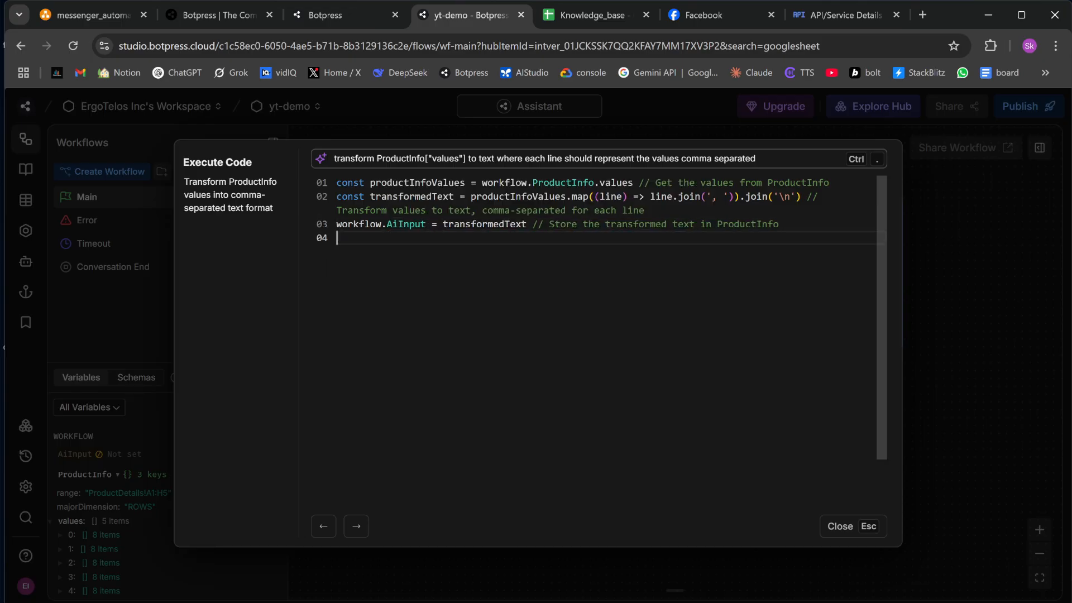
pyautogui.doubleClick(491, 224)
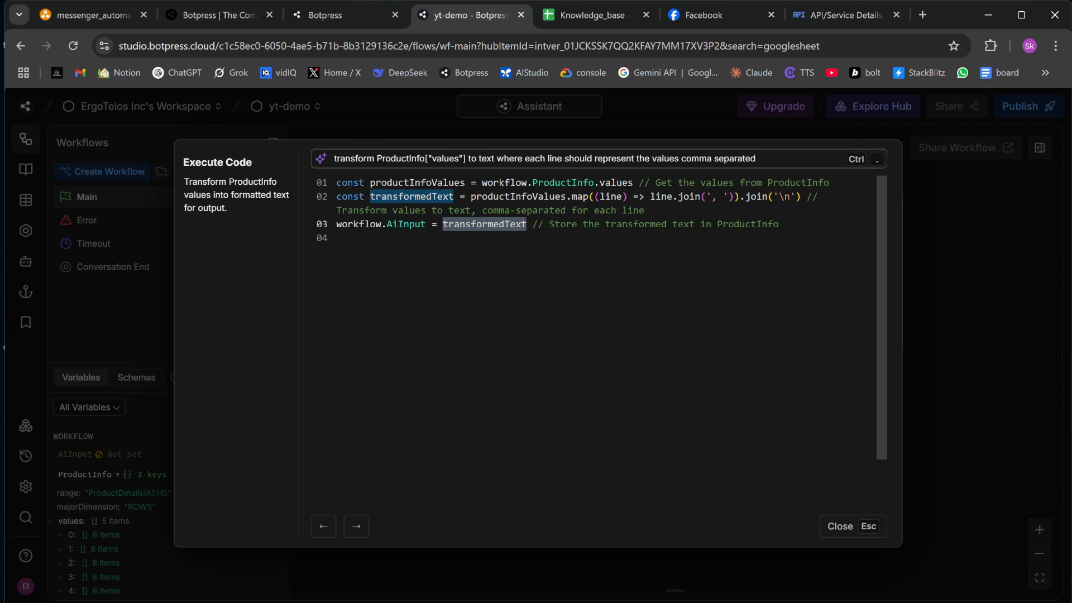
pyautogui.click(838, 527)
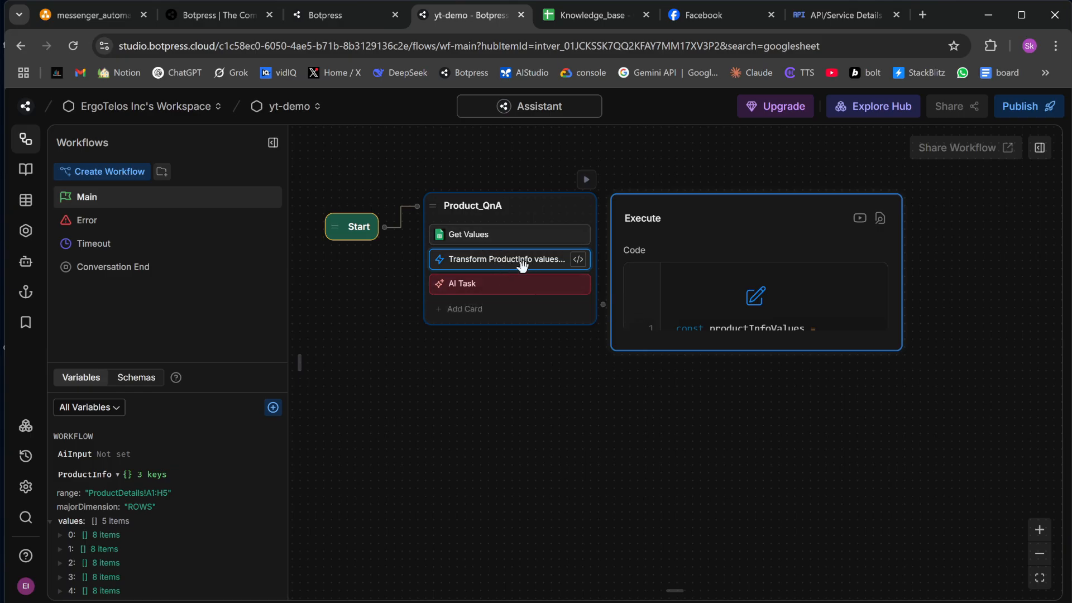
# - Replace the ProductInfo variable in the AI Task card's input with {{workflow.AiInput}}
pyautogui.click(514, 286)
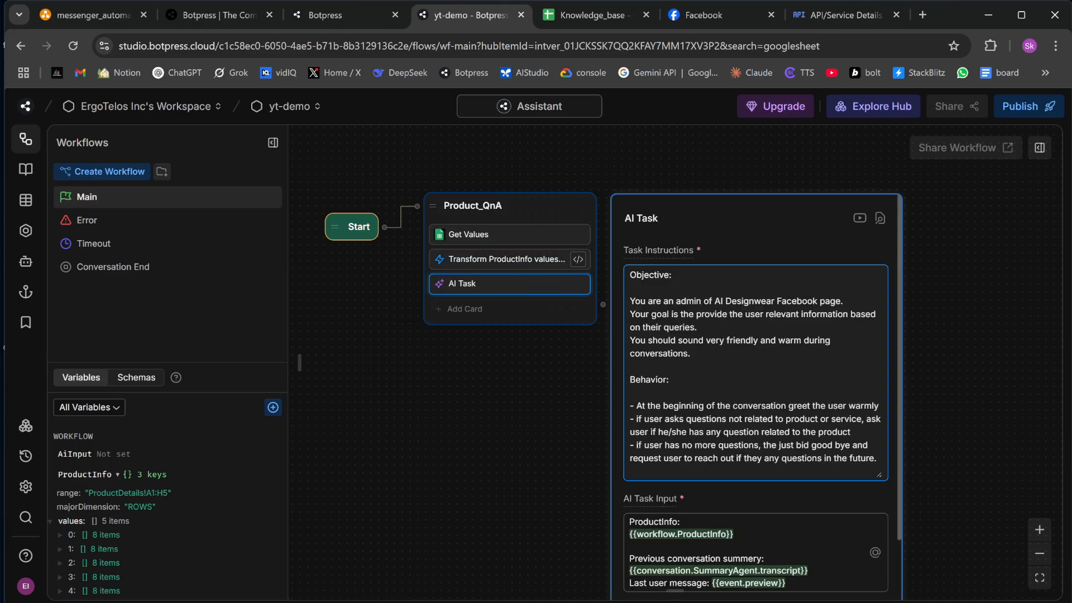
pyautogui.scroll(-3, 728, 468)
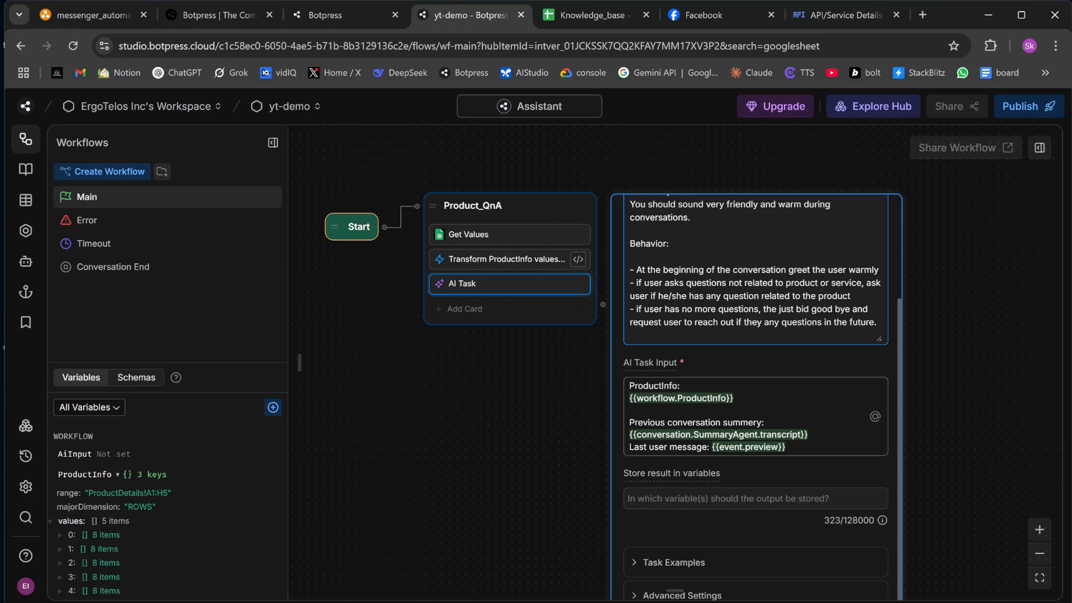
pyautogui.doubleClick(701, 398)
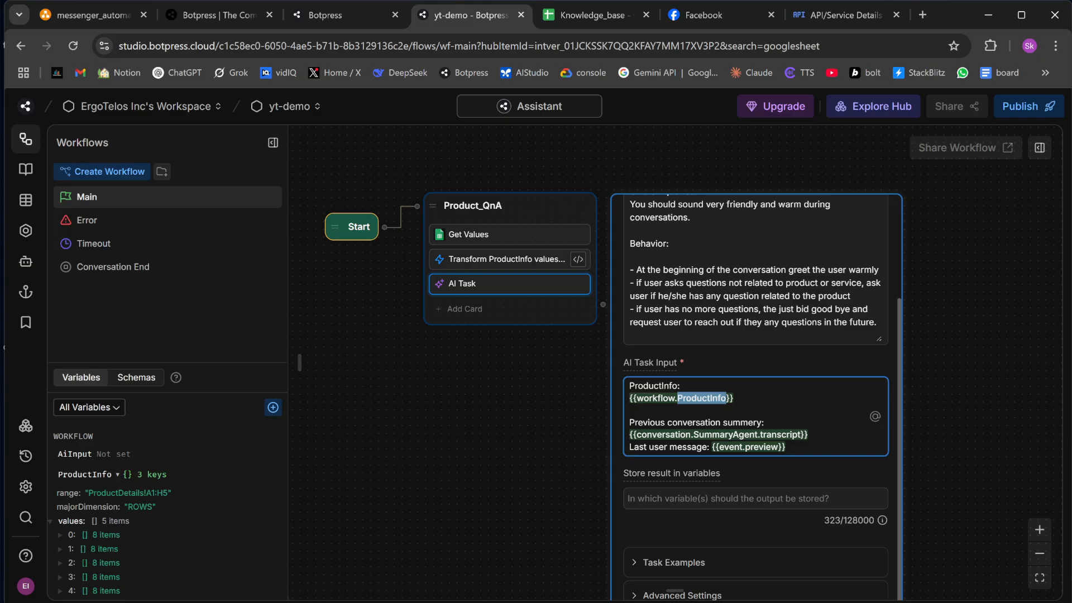
pyautogui.write('AiInput')
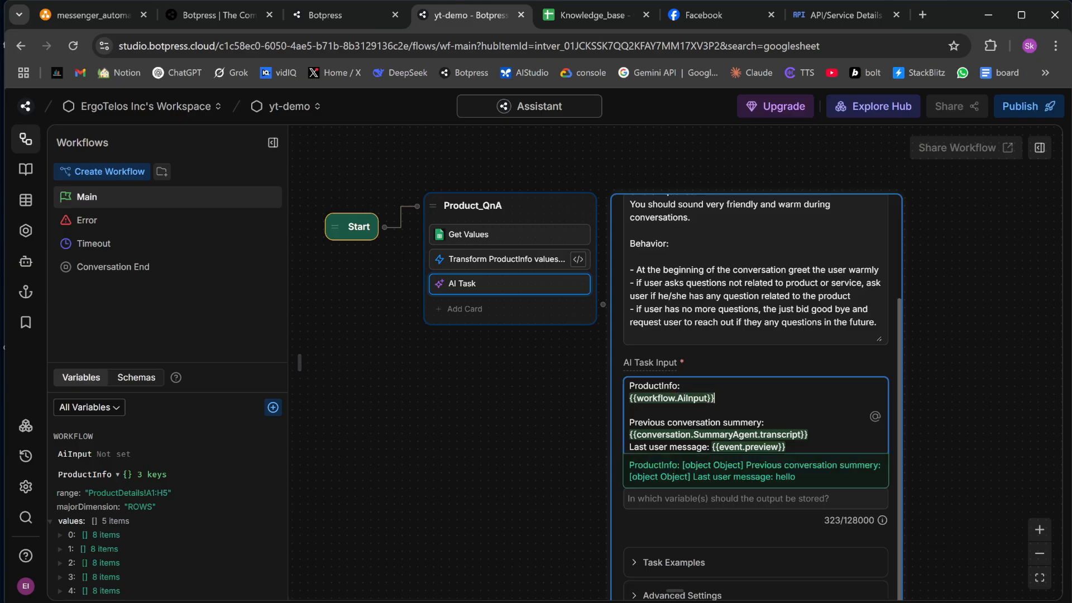
pyautogui.doubleClick(653, 386)
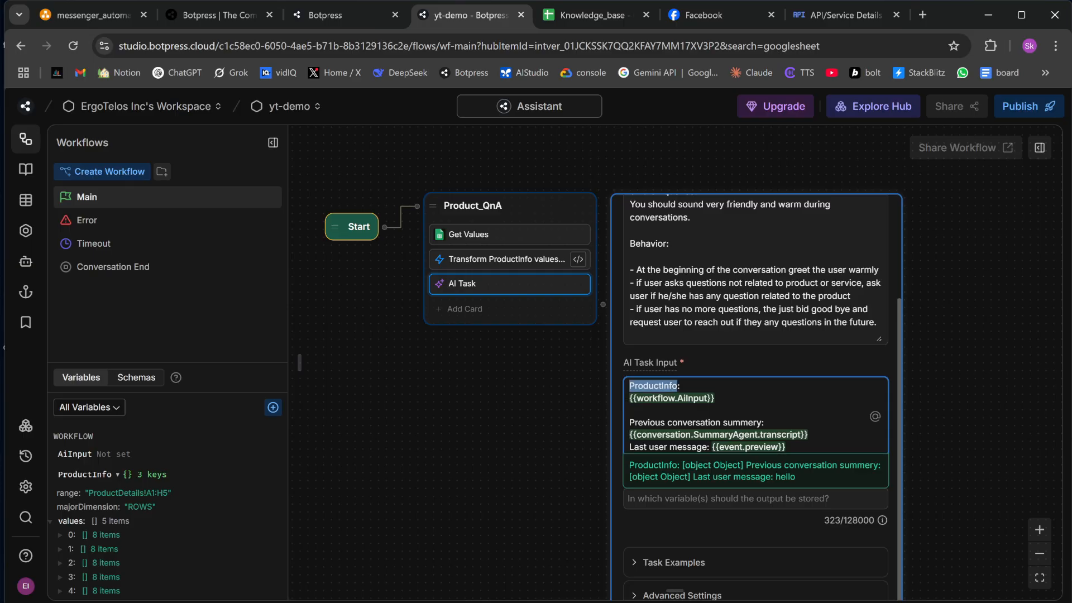
pyautogui.moveTo(714, 397); pyautogui.dragTo(629, 397)
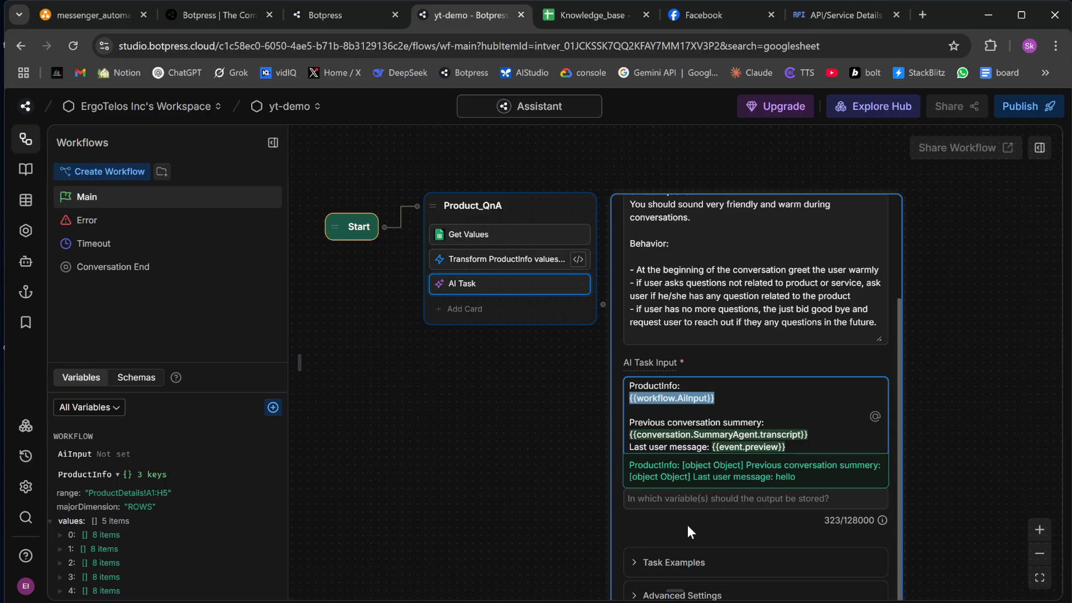
pyautogui.click(717, 527)
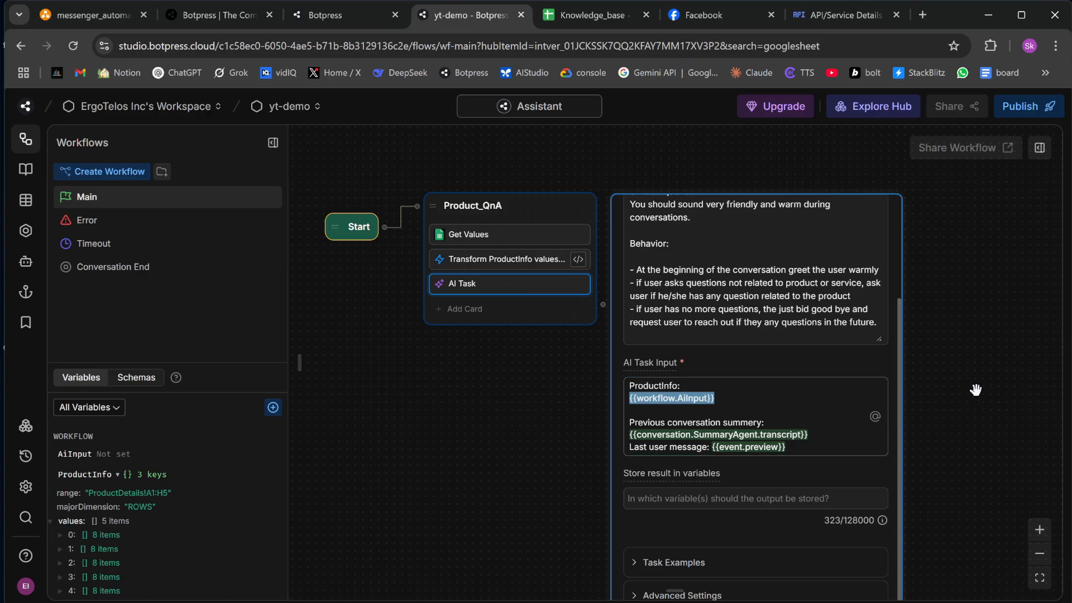
# - Create a workflow variable of type String named AiResponse
pyautogui.scroll(-2, 973, 388)
pyautogui.moveTo(986, 455); pyautogui.dragTo(890, 313)
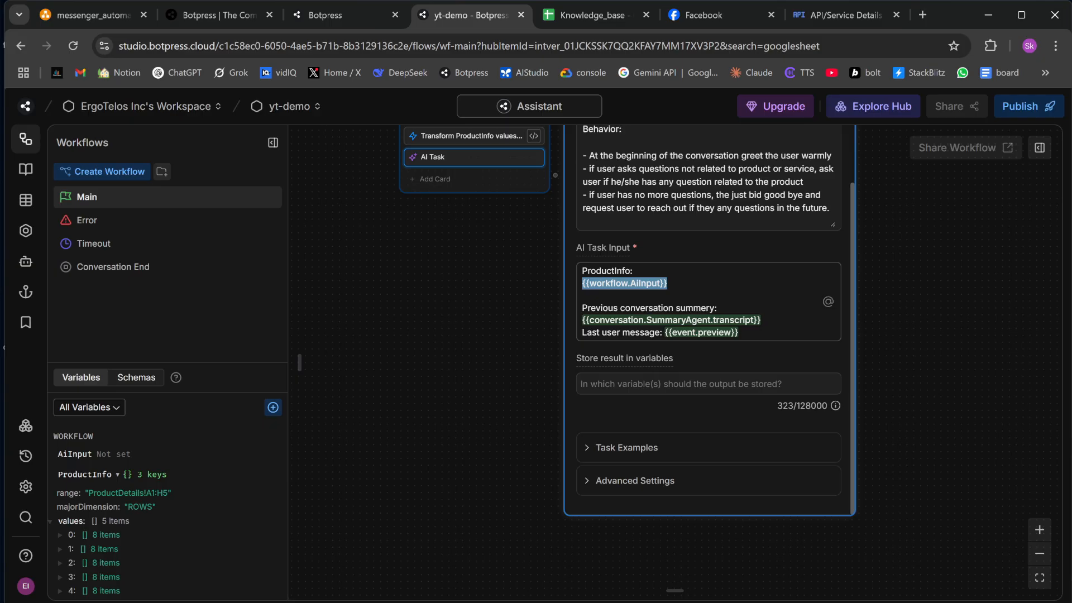
pyautogui.click(272, 407)
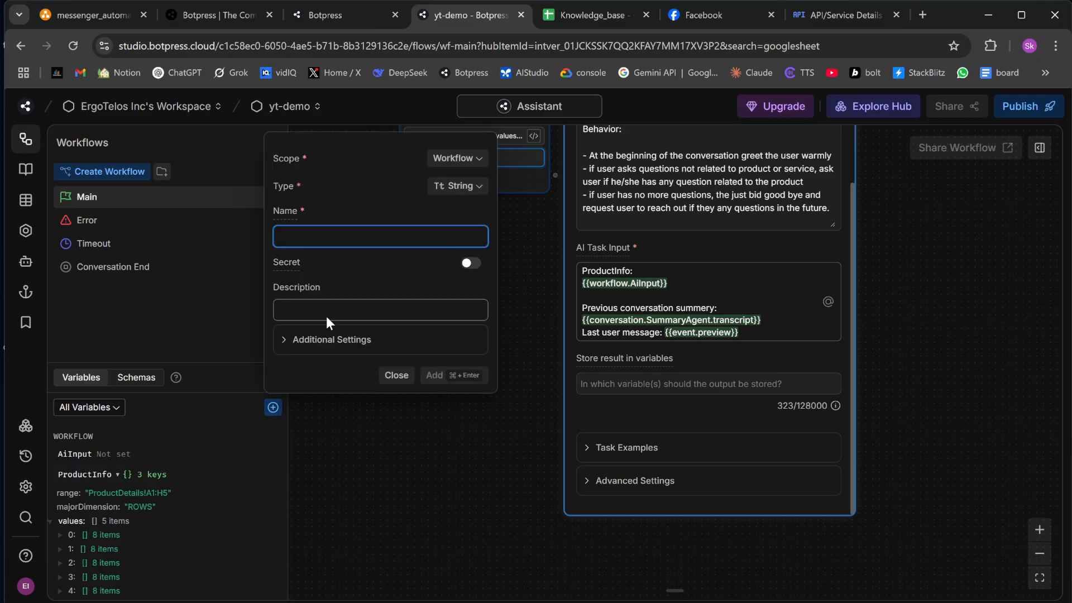
pyautogui.click(364, 237)
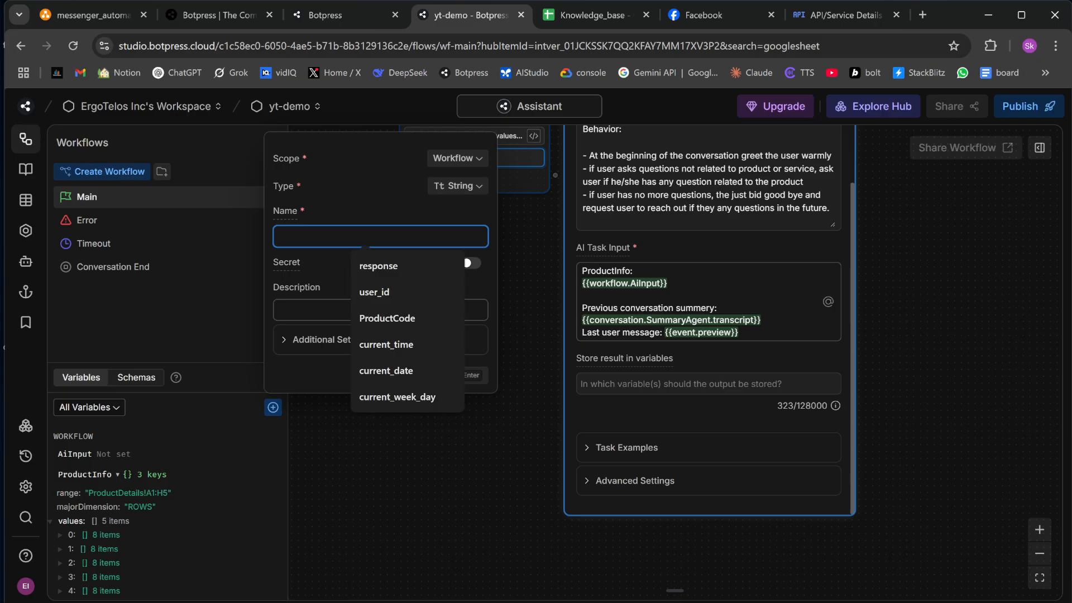
pyautogui.write('AiResponse')
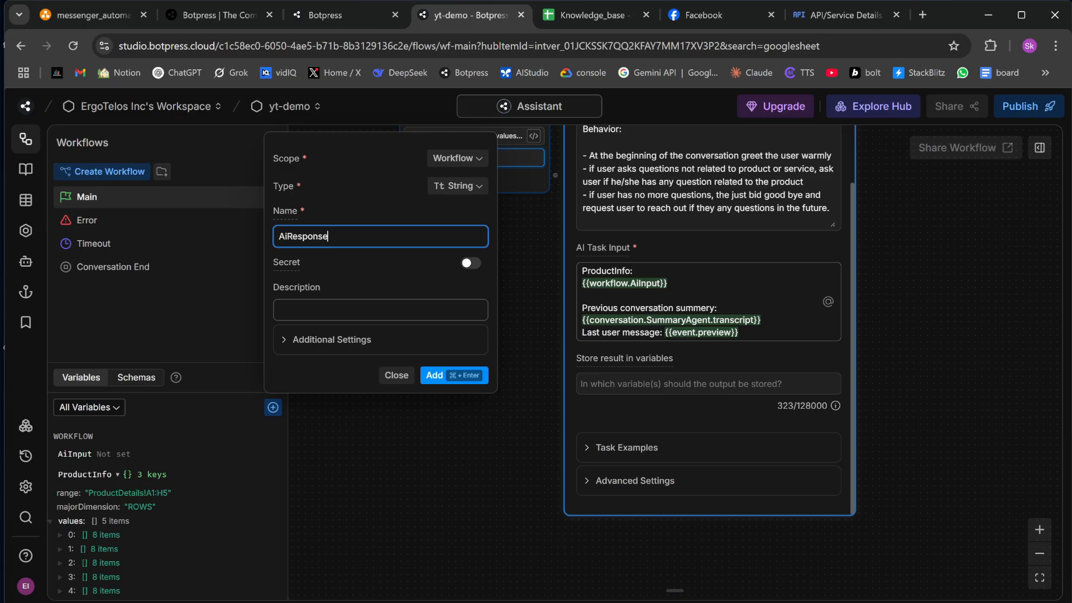
pyautogui.hotkey('ctrl', 'Return')
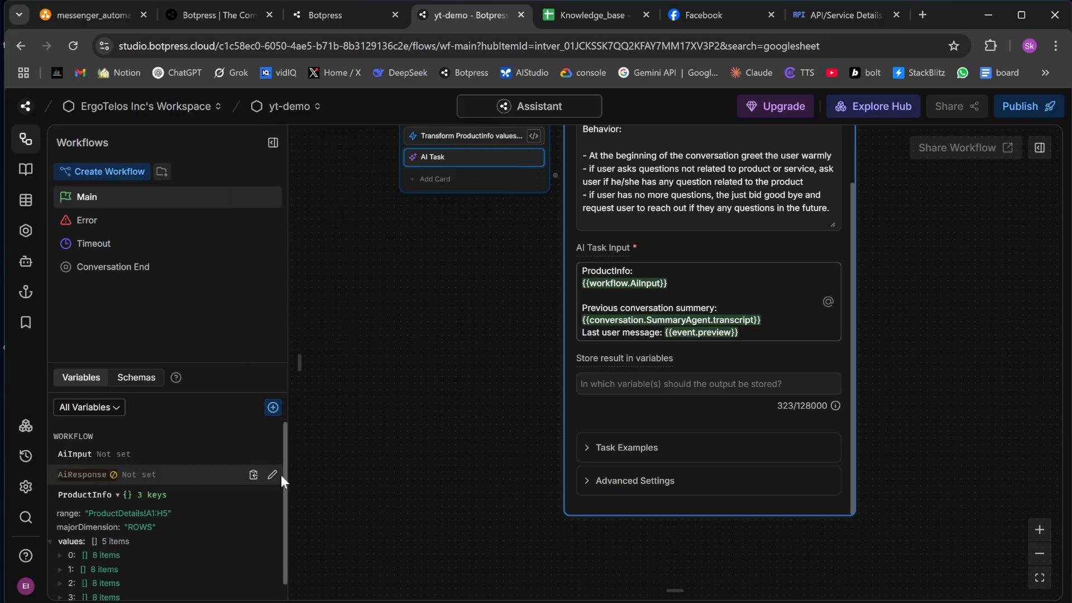
# - Store the AI Task card's result in the workflow.AiResponse variable and check the card's task input
pyautogui.click(709, 383)
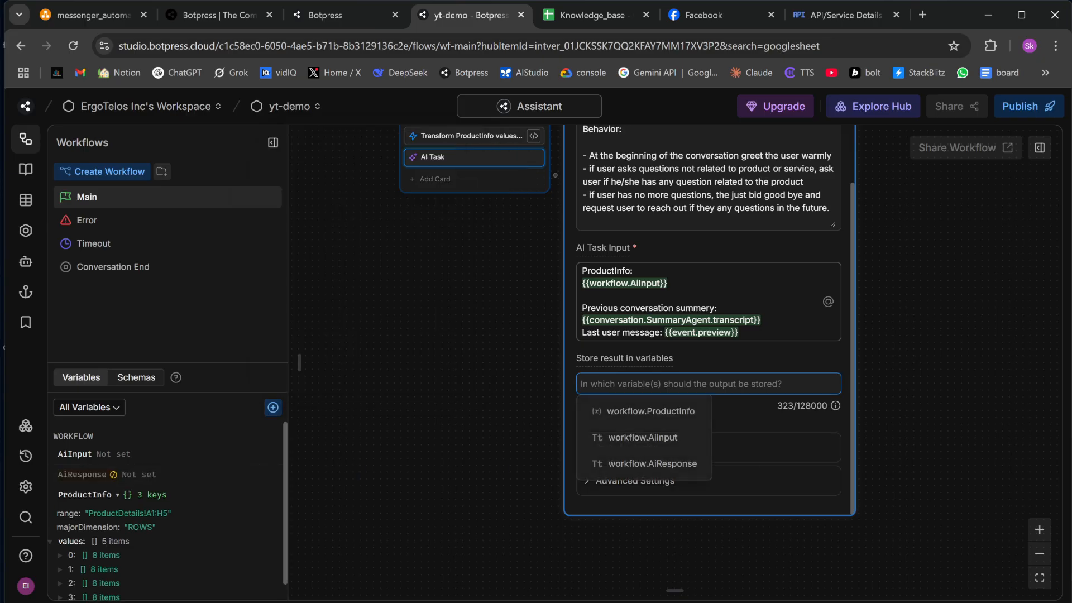
pyautogui.click(652, 463)
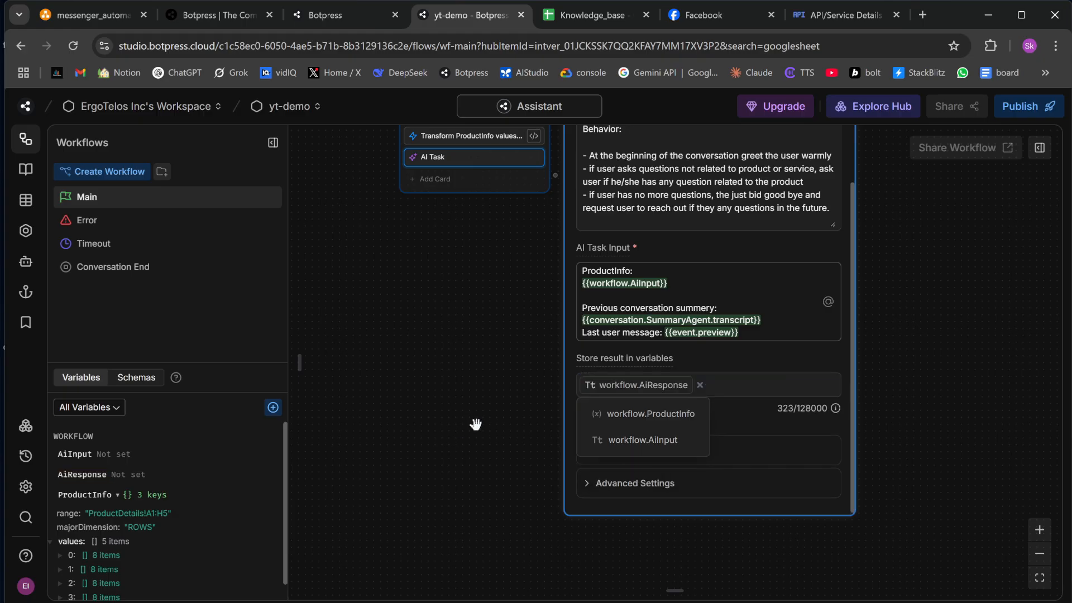
pyautogui.click(474, 359)
pyautogui.click(525, 347)
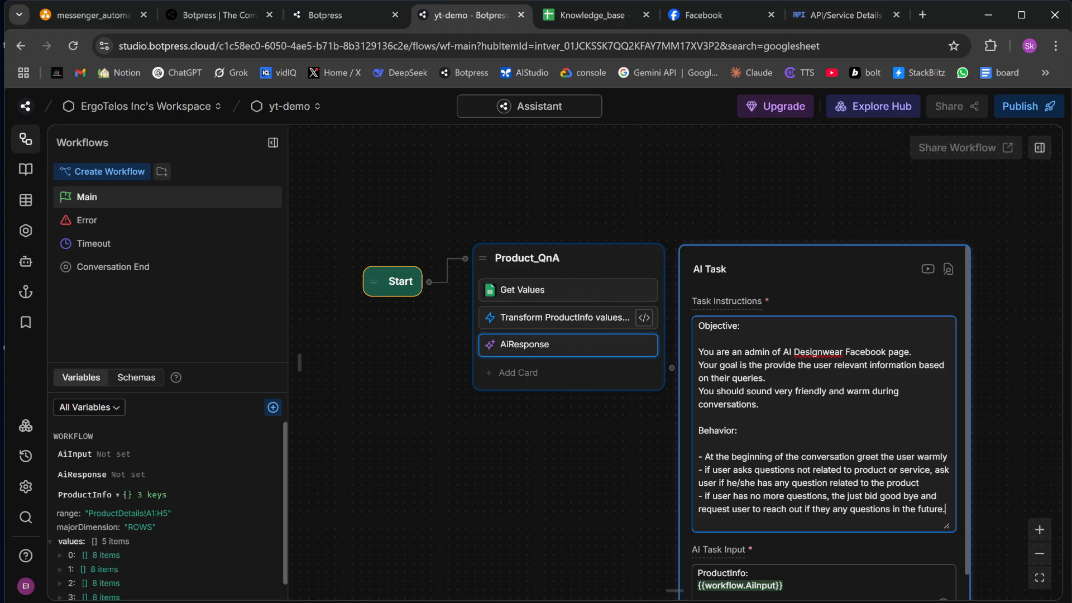
pyautogui.scroll(-3, 823, 425)
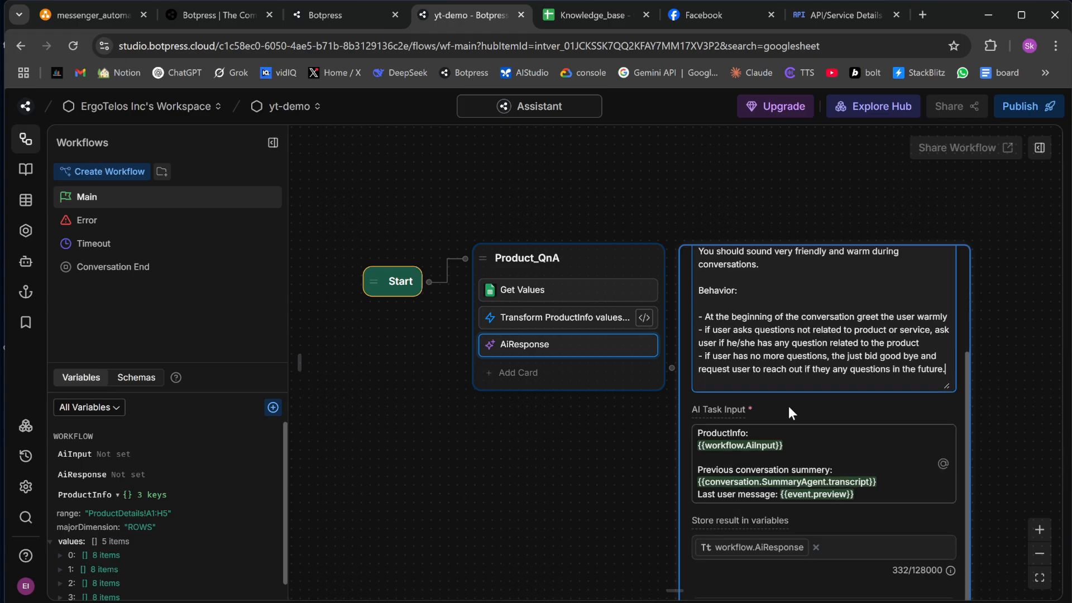
pyautogui.moveTo(862, 494); pyautogui.dragTo(692, 438)
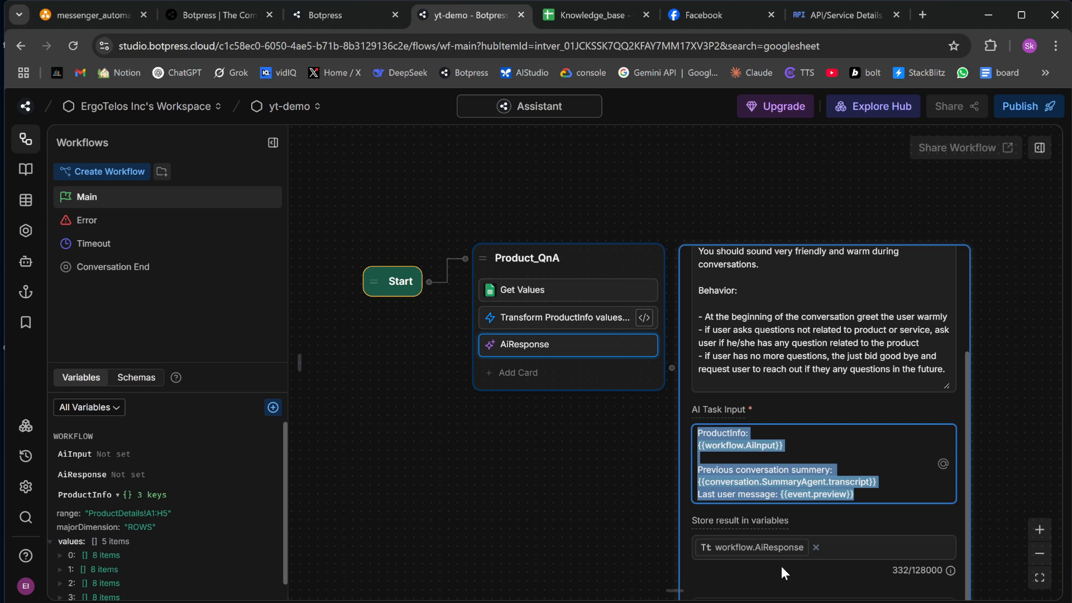
pyautogui.click(580, 531)
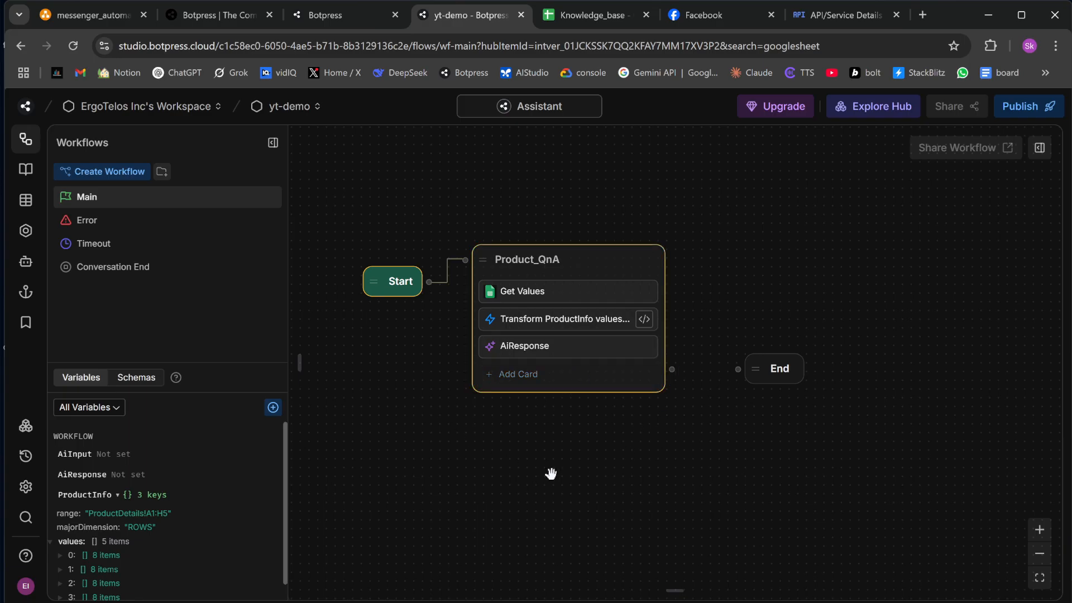
# - Add a Raw Input capture card at the end of the Product_QnA node and connect the node's exit back to its own entry
pyautogui.click(533, 381)
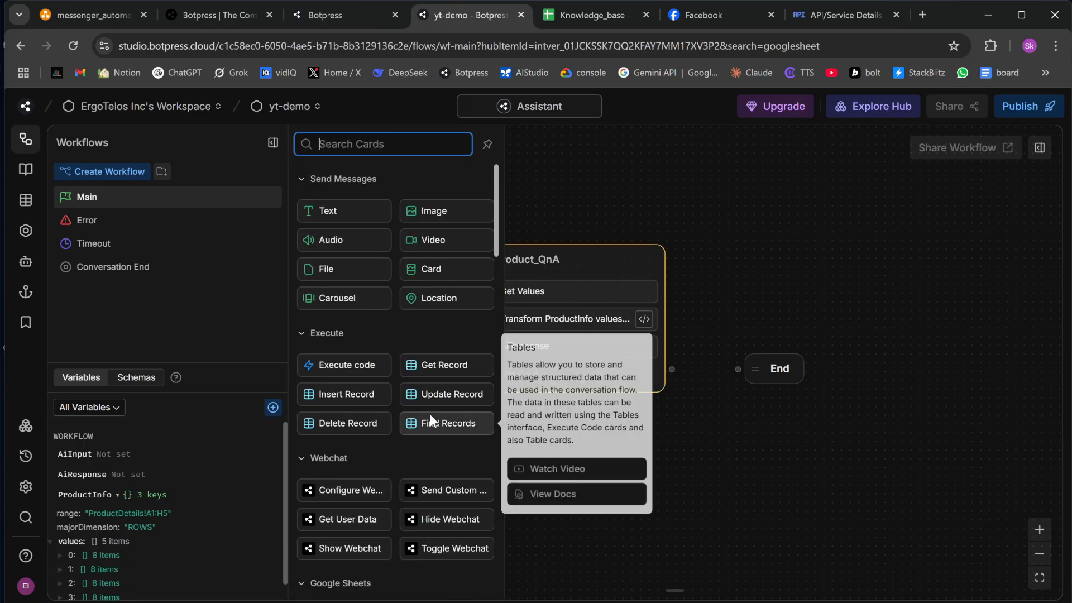
pyautogui.scroll(-3, 430, 413)
pyautogui.scroll(-15, 430, 414)
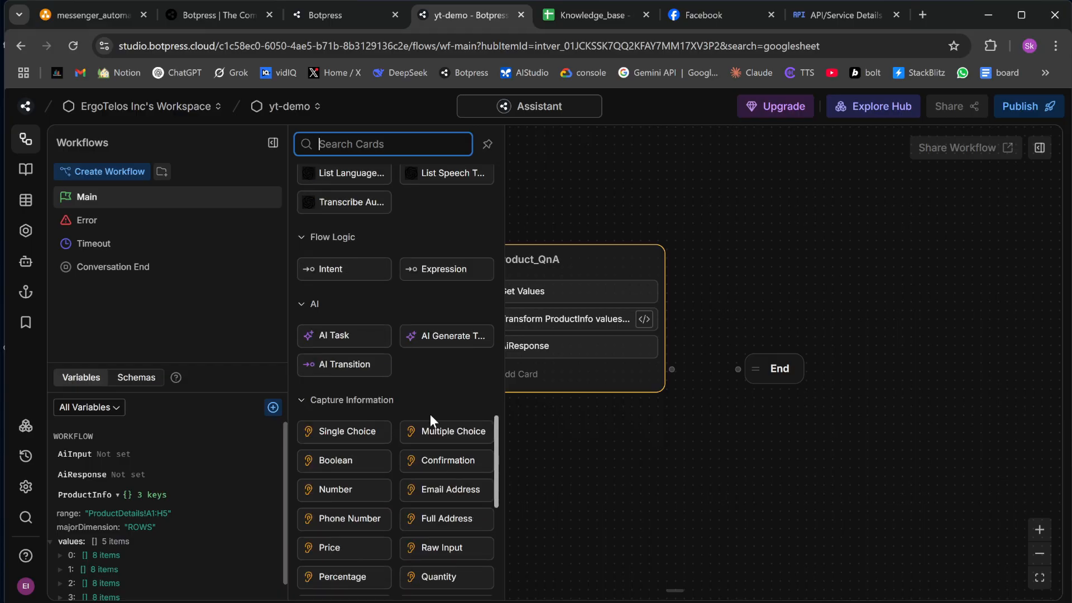
pyautogui.scroll(-3, 430, 414)
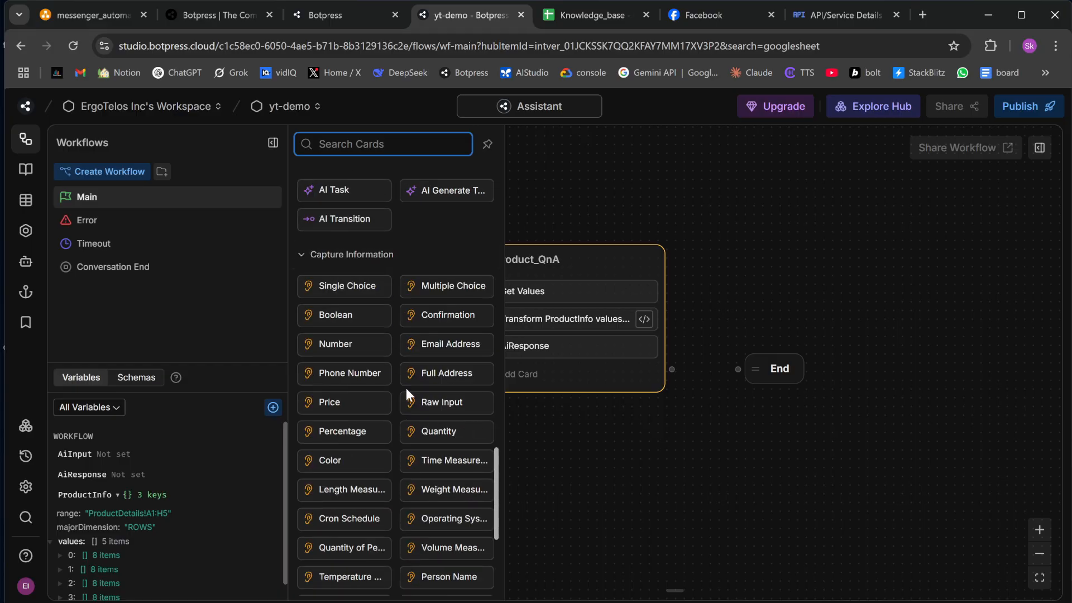
pyautogui.click(437, 406)
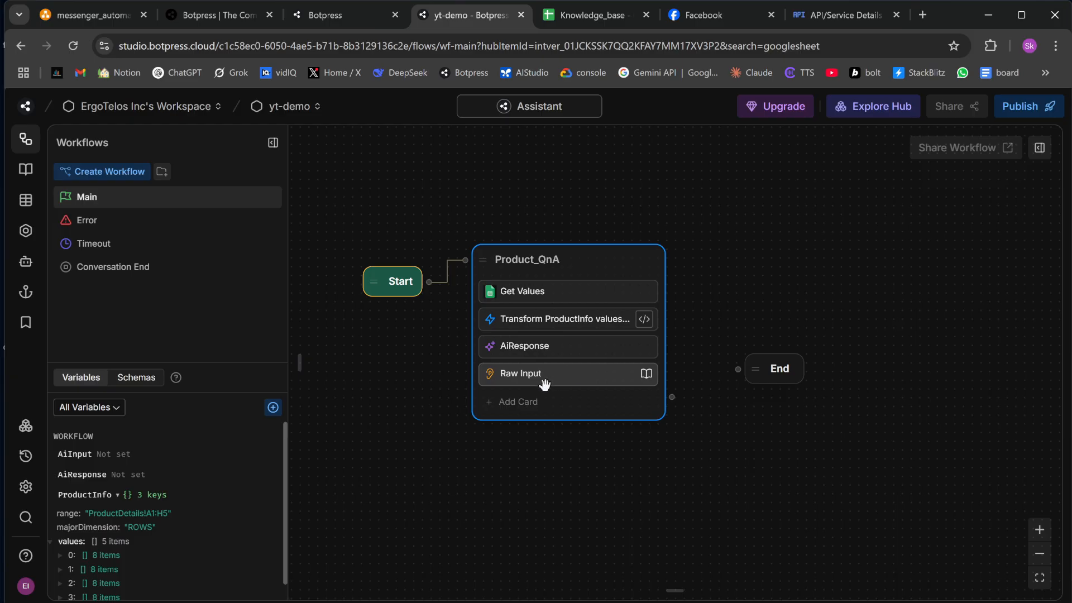
pyautogui.click(686, 412)
pyautogui.moveTo(671, 397); pyautogui.dragTo(459, 262)
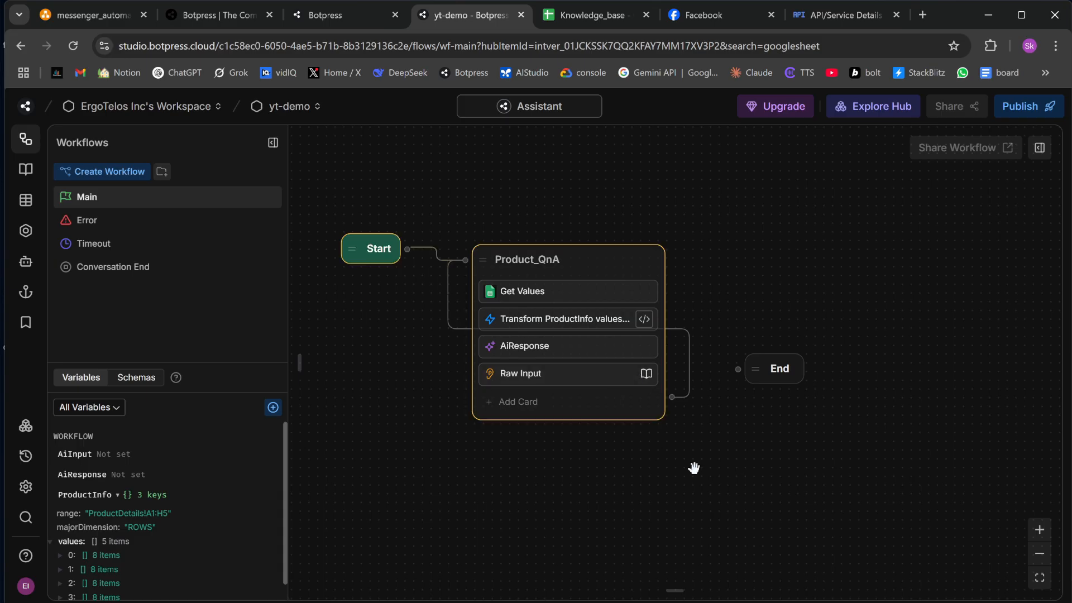
# - Set the Raw Input card's question to ask the user to {{workflow.AiResponse}}
pyautogui.click(544, 379)
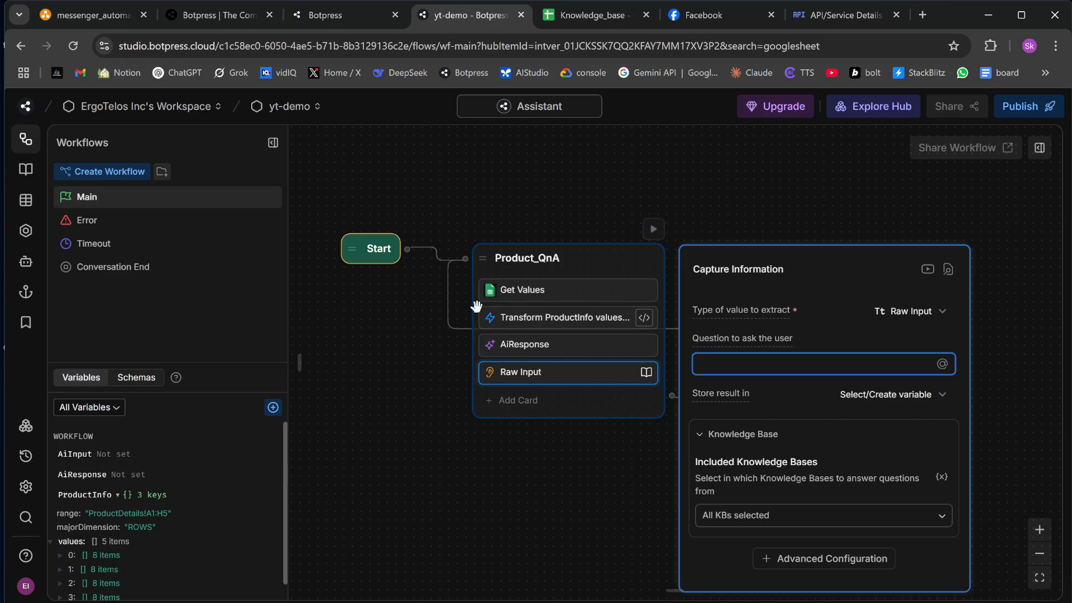
pyautogui.write('{{')
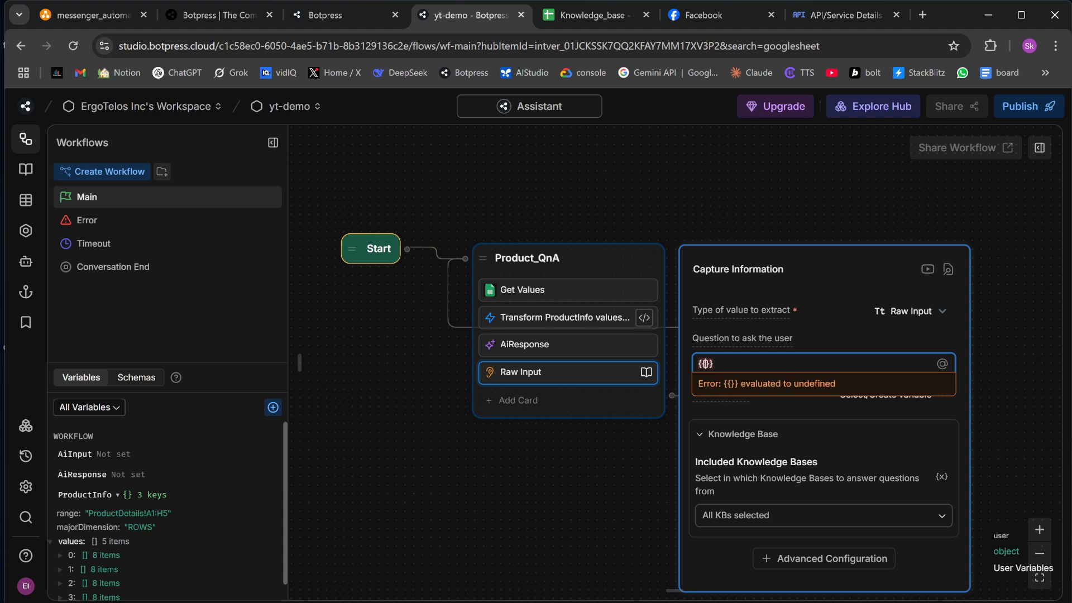
pyautogui.write('workflow')
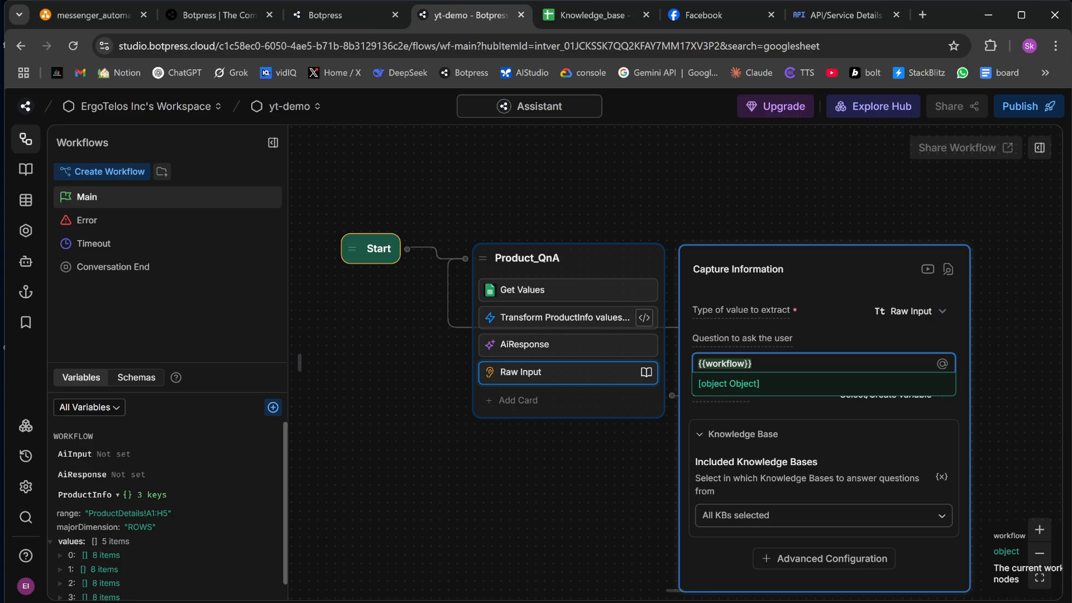
pyautogui.hotkey('ctrl', 'shift', 'Left')
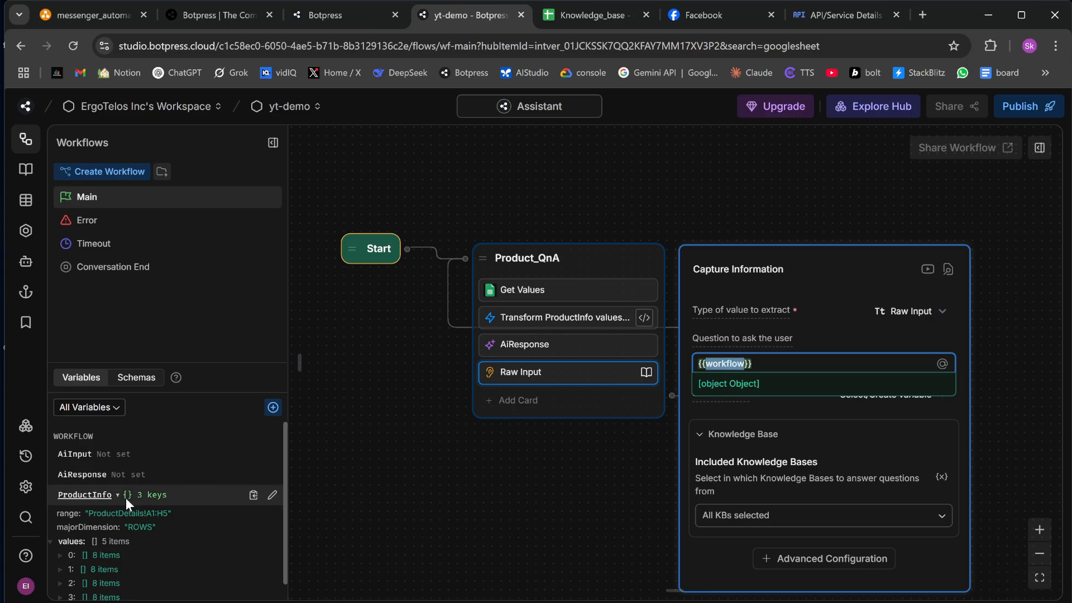
pyautogui.scroll(-1, 133, 500)
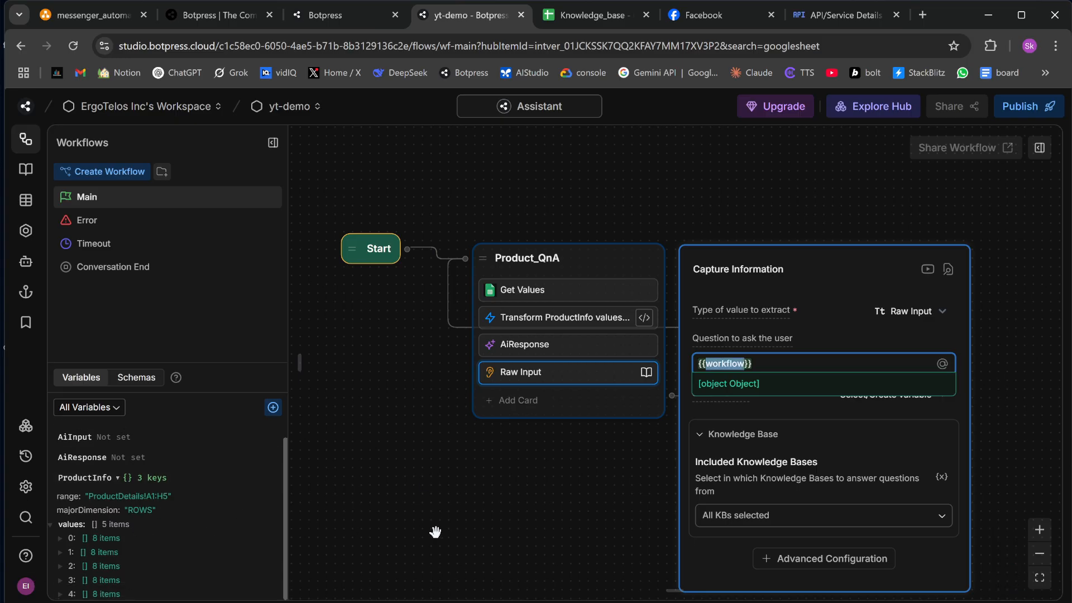
pyautogui.press('Right')
pyautogui.write('.')
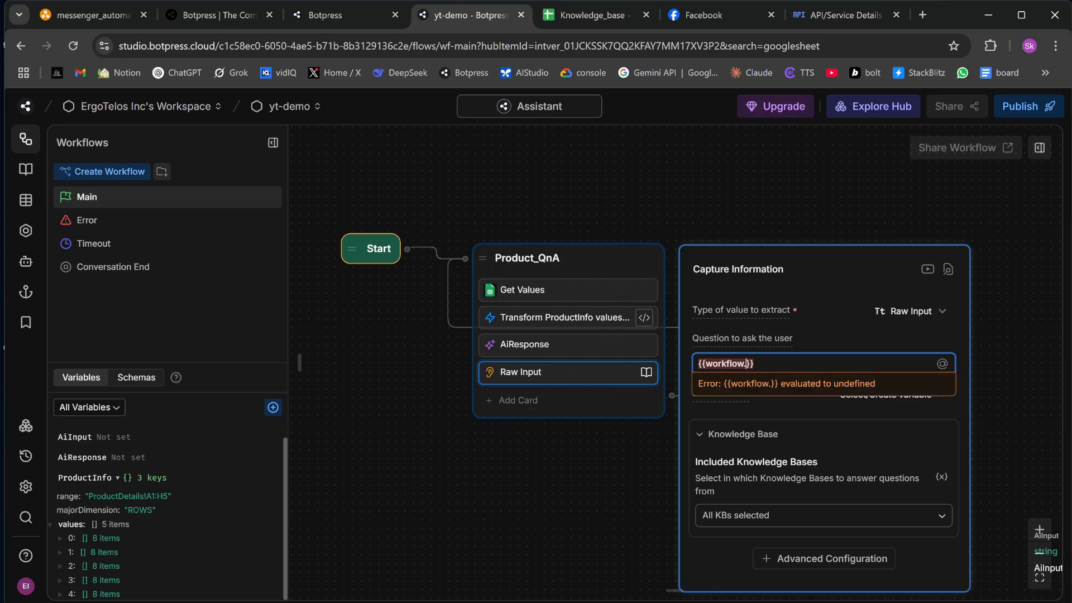
pyautogui.write('AiRes')
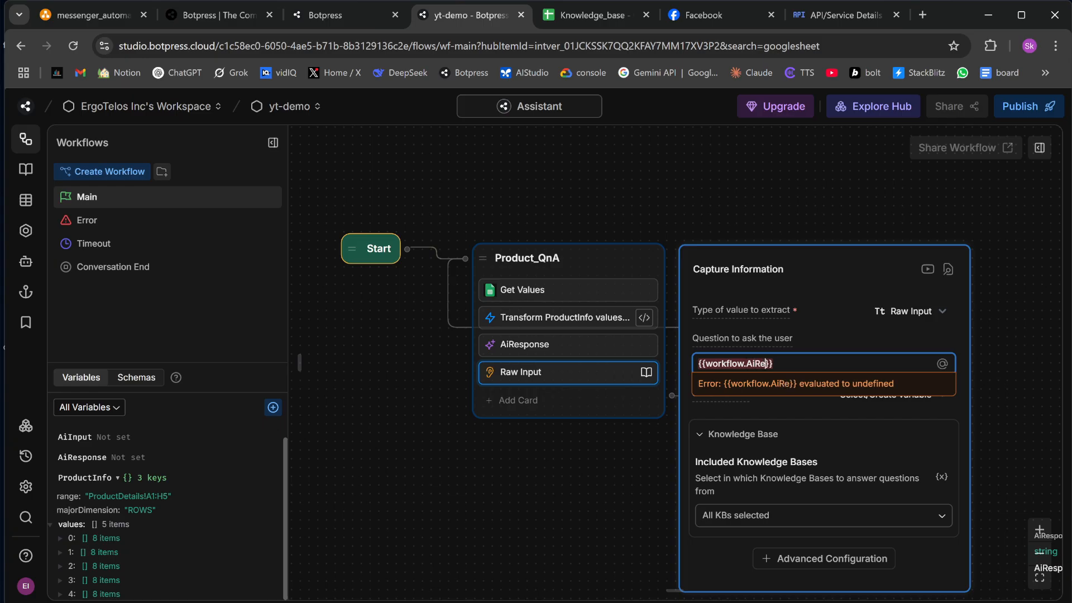
pyautogui.write('po')
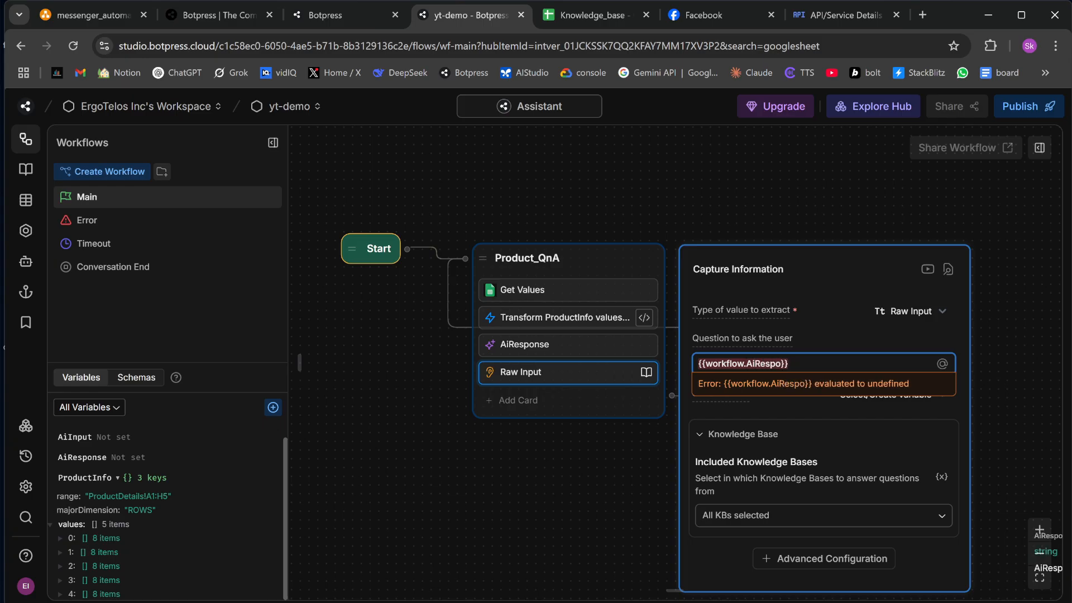
pyautogui.press('BackSpace')
pyautogui.write('onse')
pyautogui.click(683, 456)
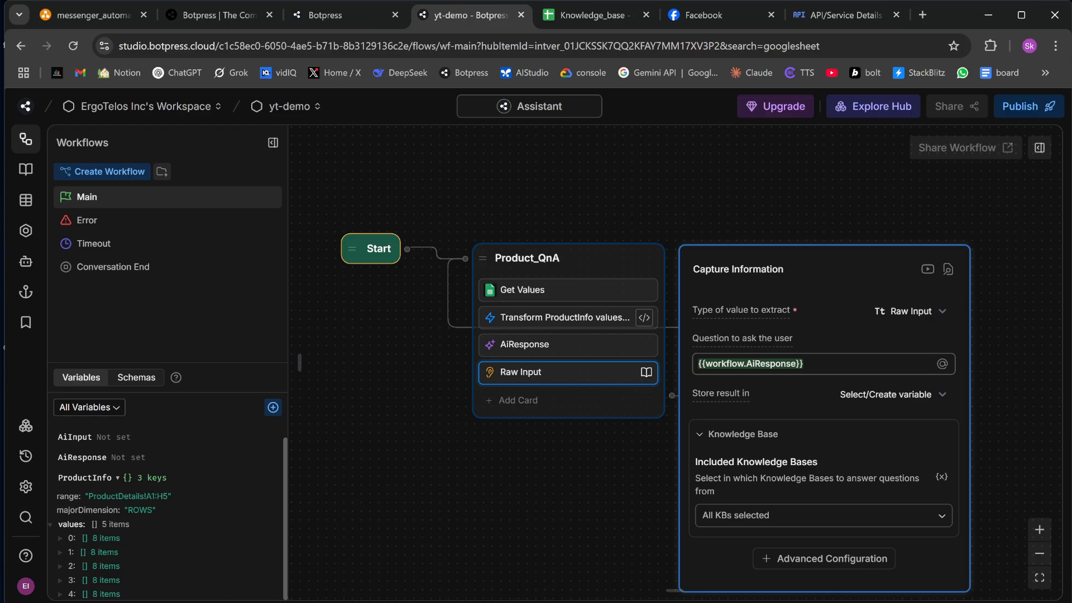
pyautogui.click(427, 378)
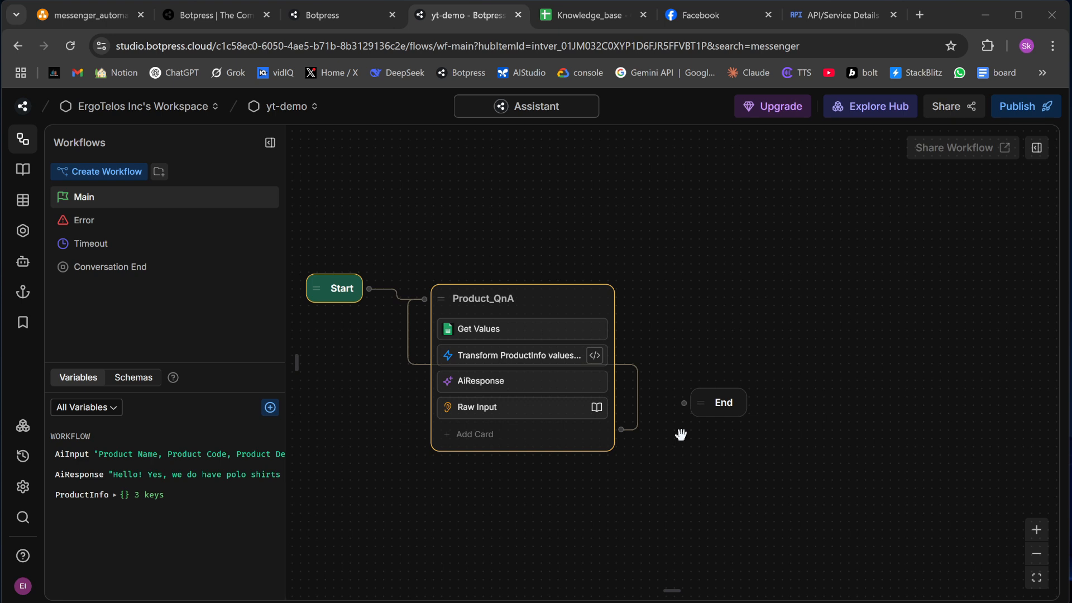
# - Review the AI Task card's instructions, the workspace's usage page and the bot settings, including the Node Repetition Limit
pyautogui.click(494, 382)
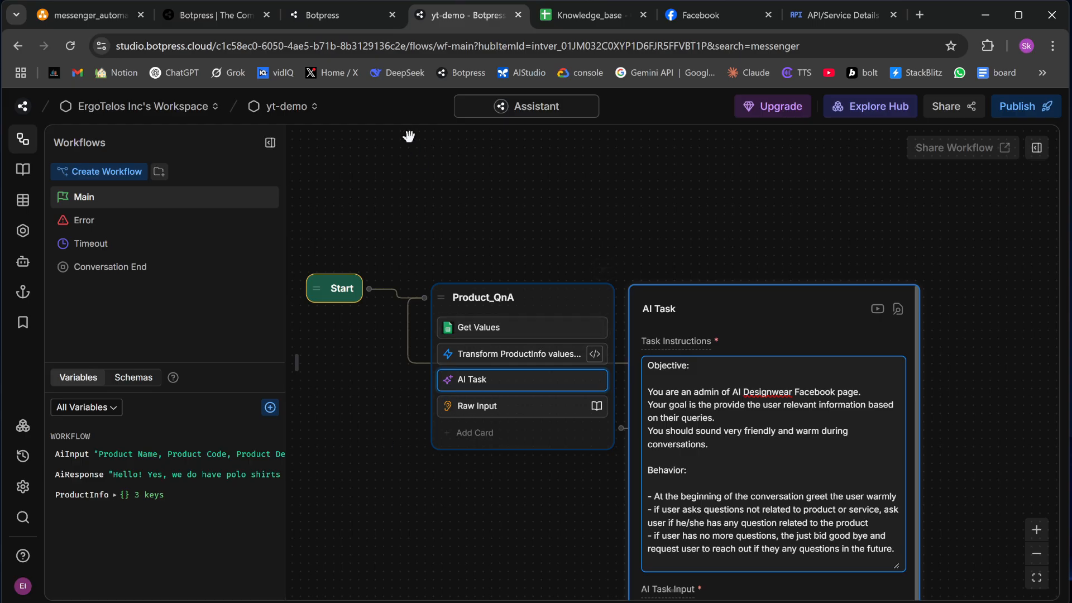
pyautogui.click(348, 14)
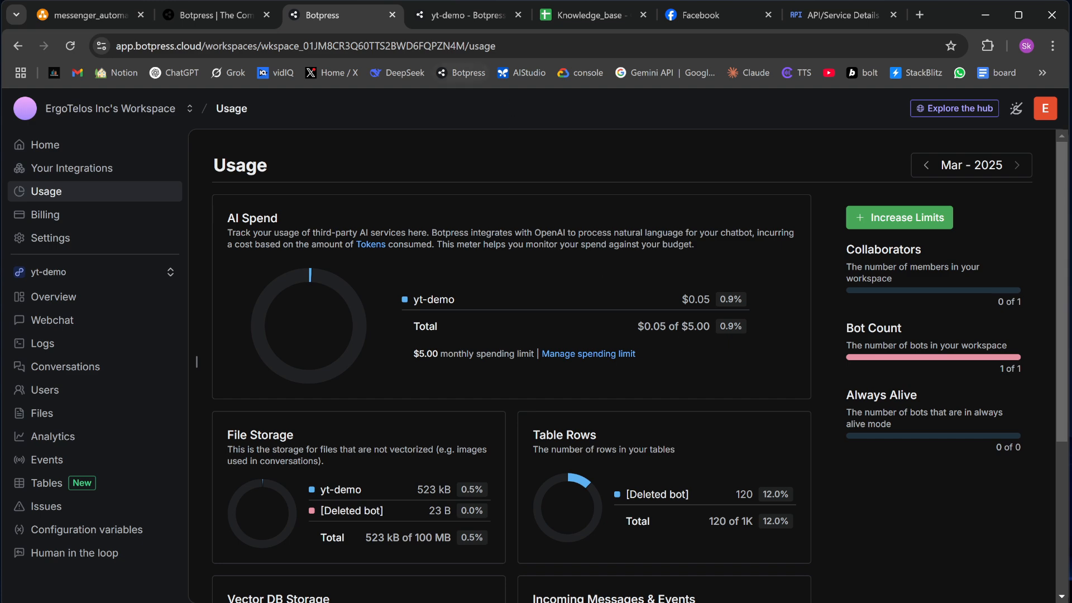
pyautogui.click(463, 15)
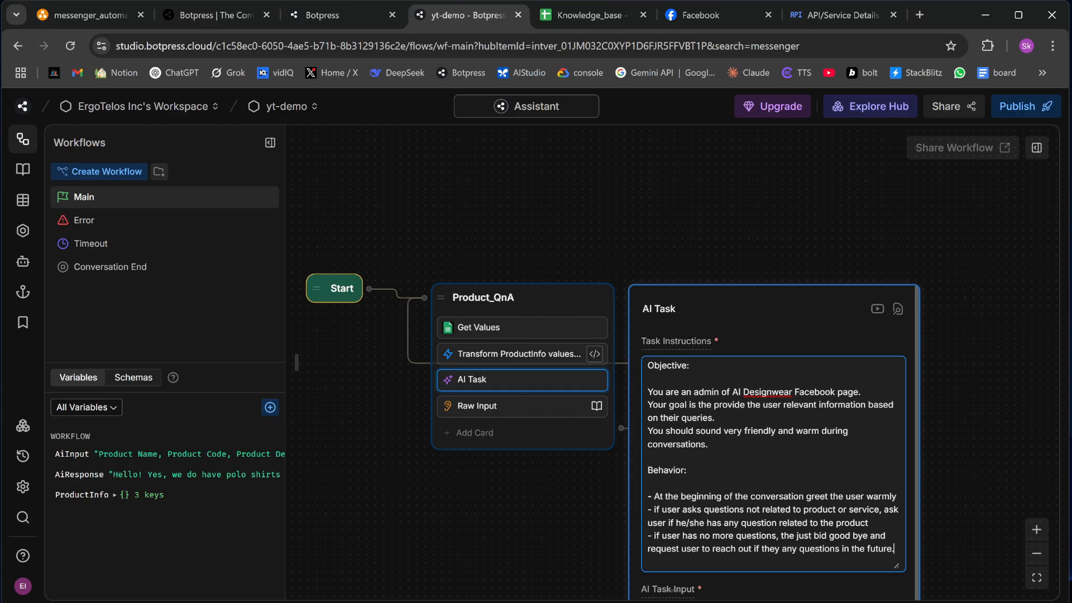
pyautogui.click(23, 486)
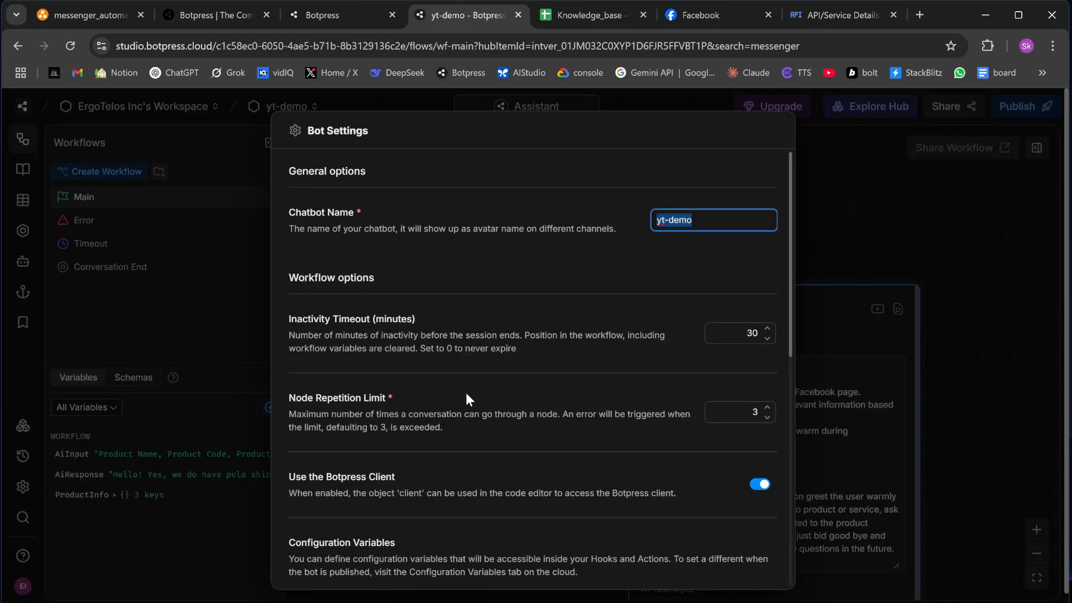
pyautogui.scroll(-8, 466, 393)
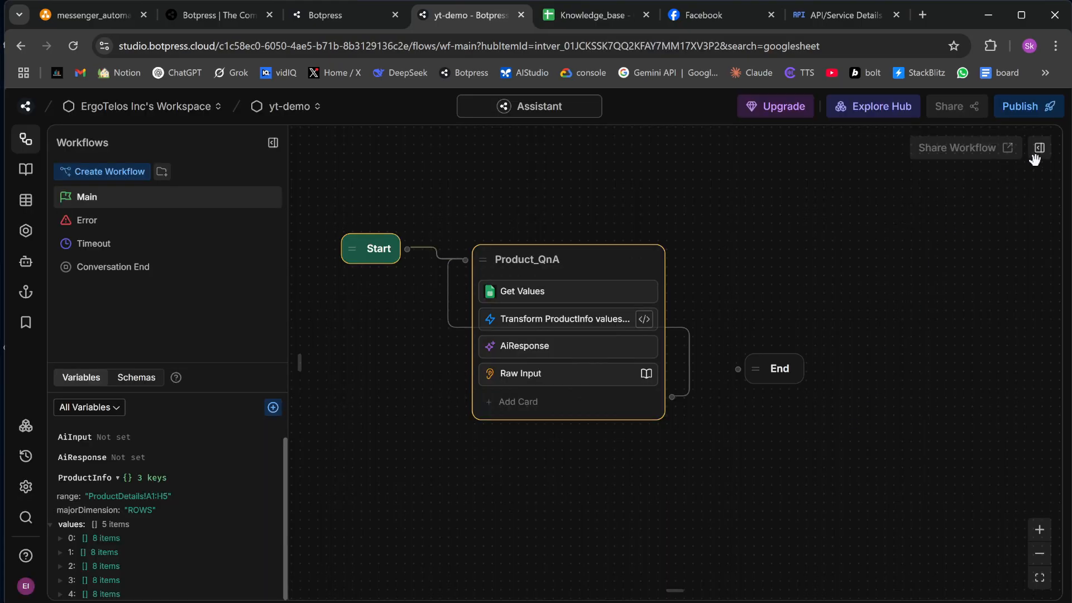
# - Start a new conversation in the emulator and send the message "Hello"
pyautogui.click(1040, 155)
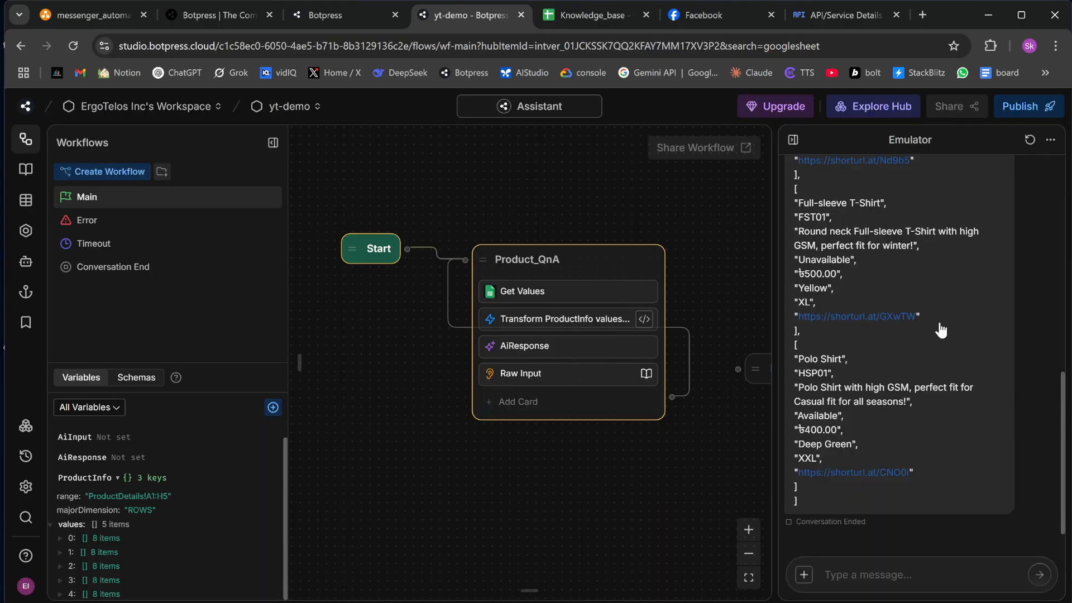
pyautogui.click(1030, 140)
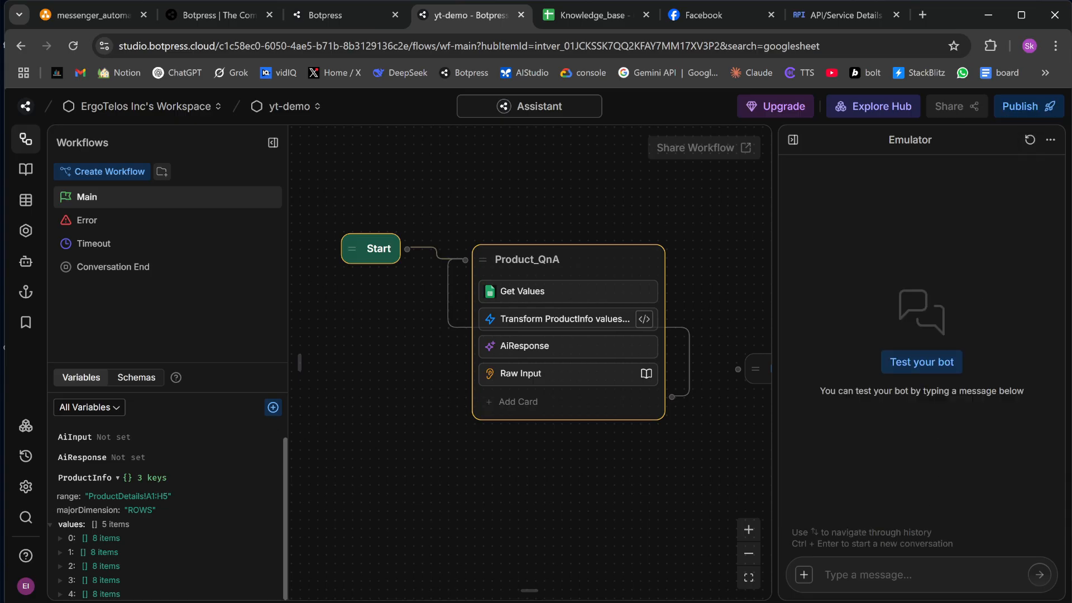
pyautogui.write('Hello')
pyautogui.press('Return')
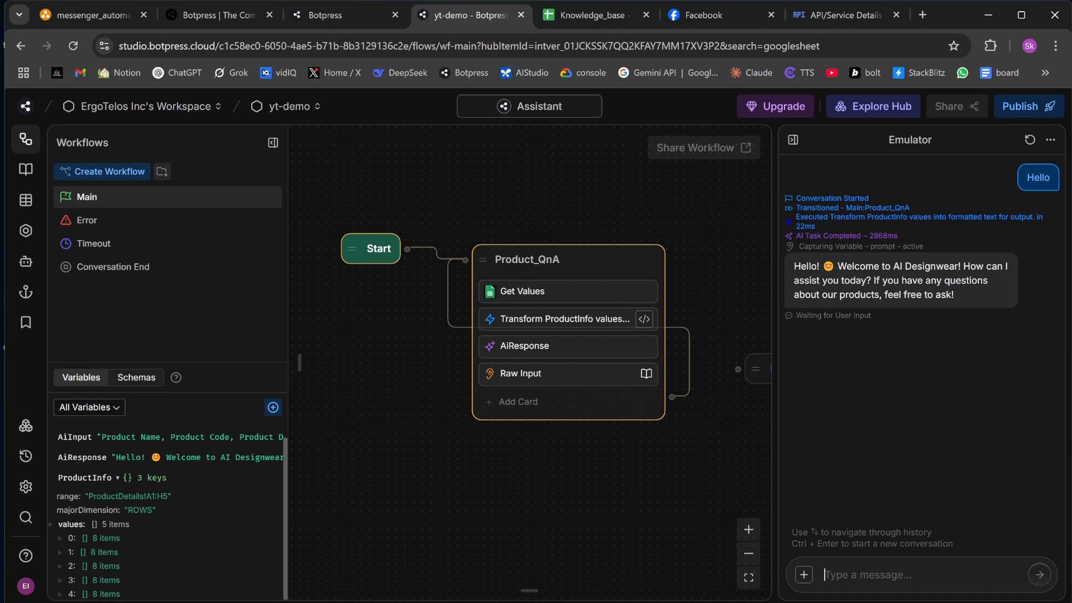
# - Ask the bot "What are the available products?" in the emulator
pyautogui.write('Whaj')
pyautogui.press('BackSpace')
pyautogui.press('BackSpace')
pyautogui.press('BackSpace')
pyautogui.write('ha')
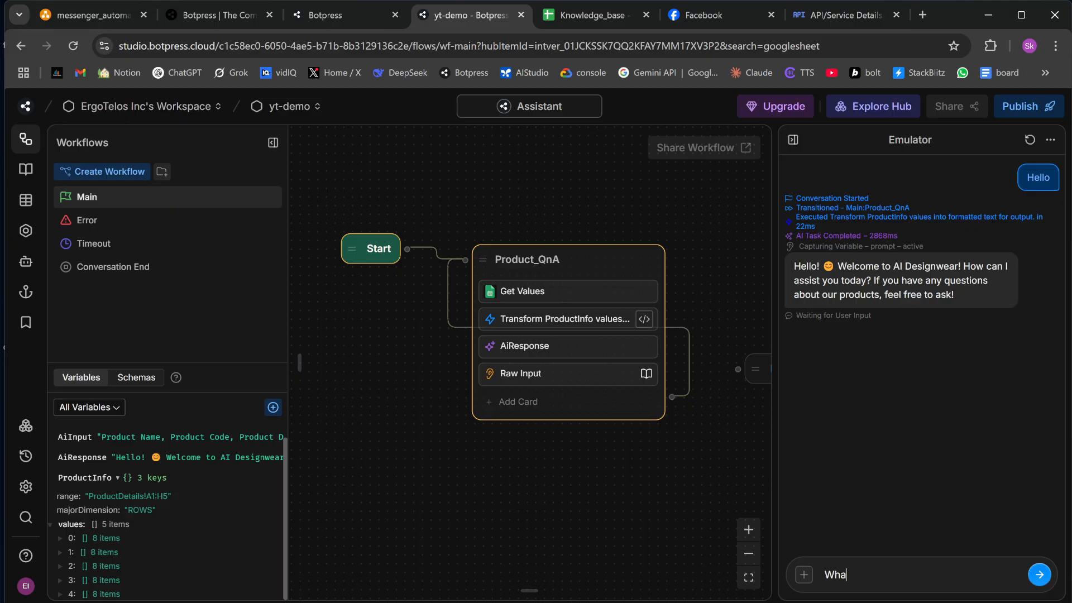
pyautogui.write('t are the available products')
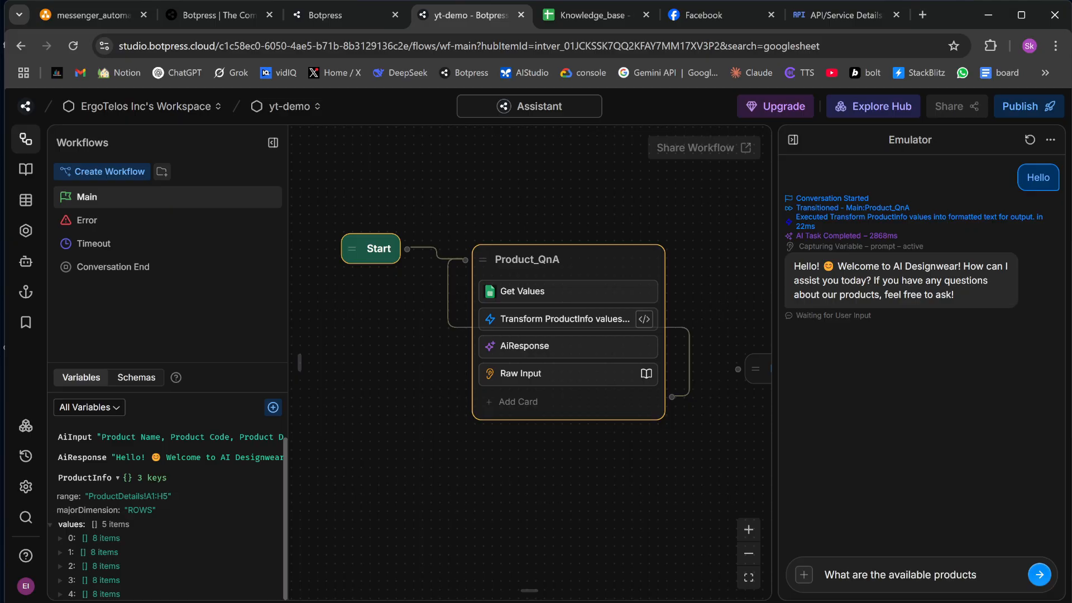
pyautogui.write('?')
pyautogui.press('Return')
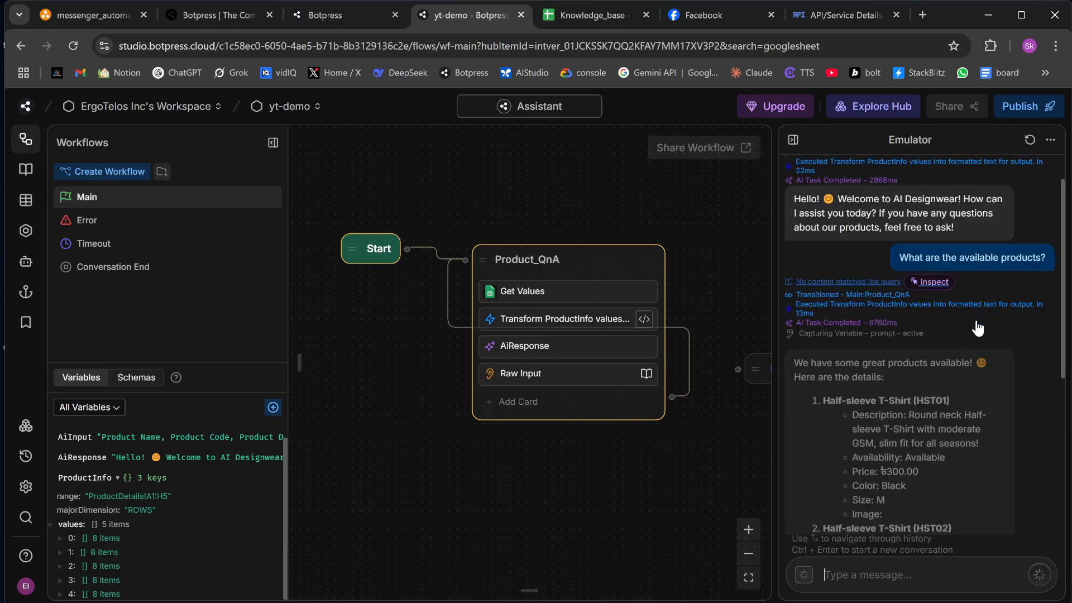
# - Read through the bot's product list and compare it with the ProductDetails sheet in the Knowledge_base spreadsheet
pyautogui.scroll(8, 969, 383)
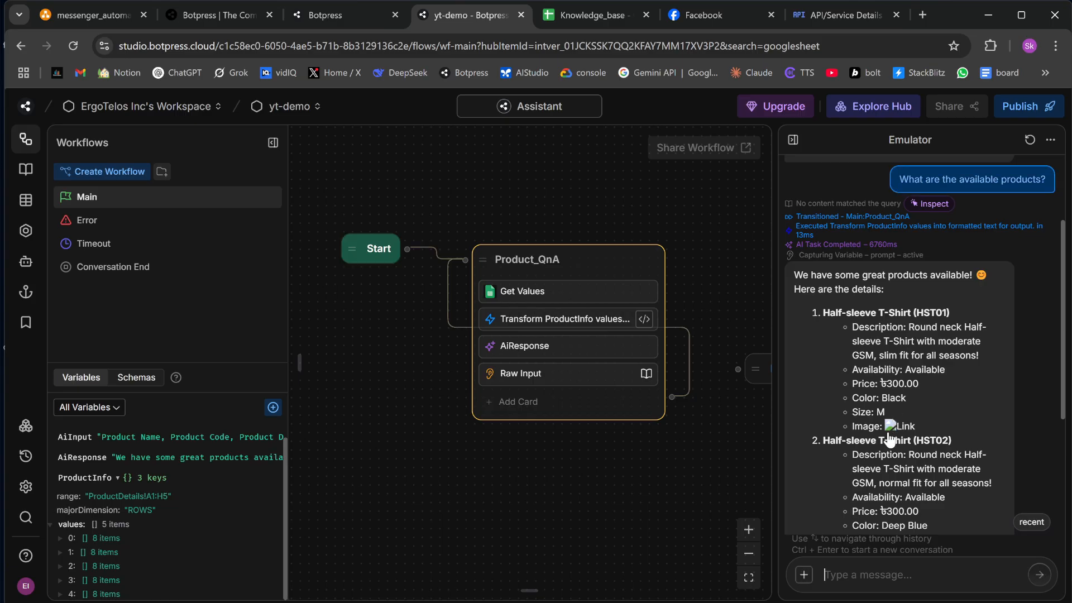
pyautogui.click(611, 17)
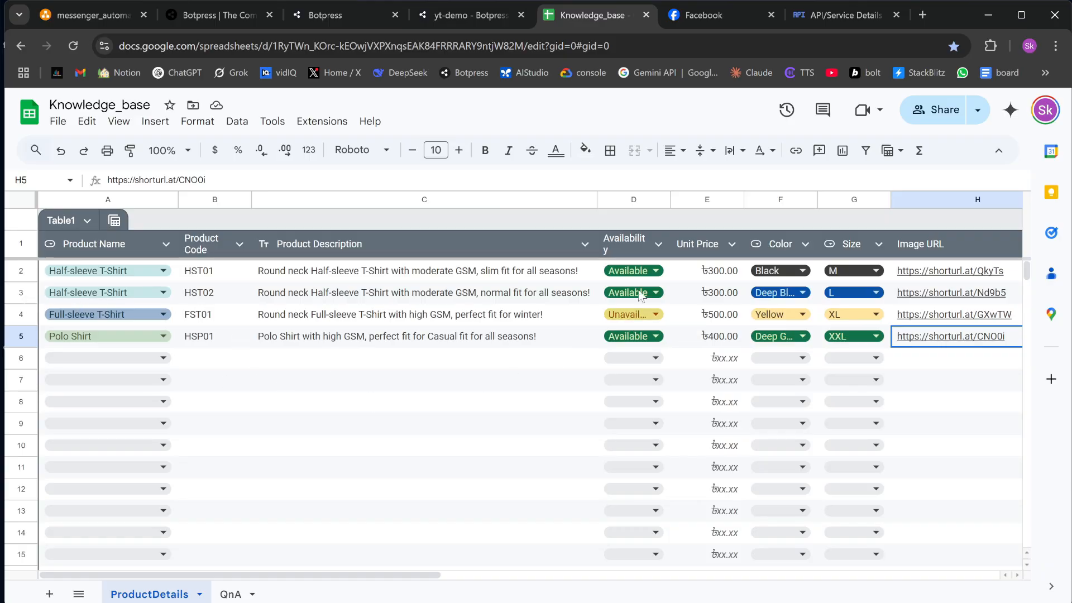
pyautogui.click(463, 17)
pyautogui.scroll(-5, 801, 407)
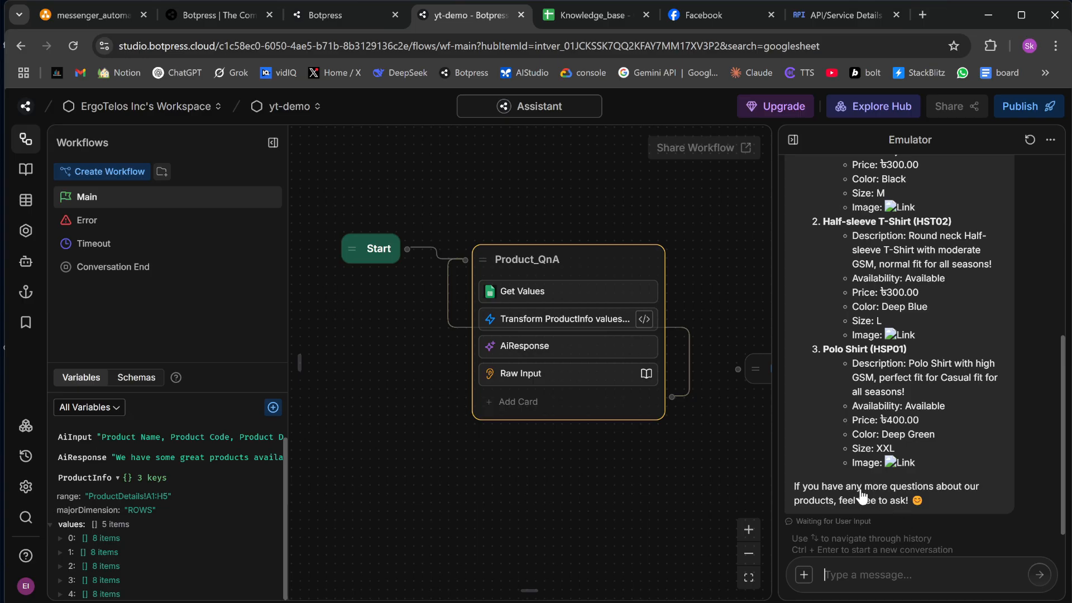
pyautogui.scroll(6, 862, 497)
pyautogui.scroll(-4, 862, 495)
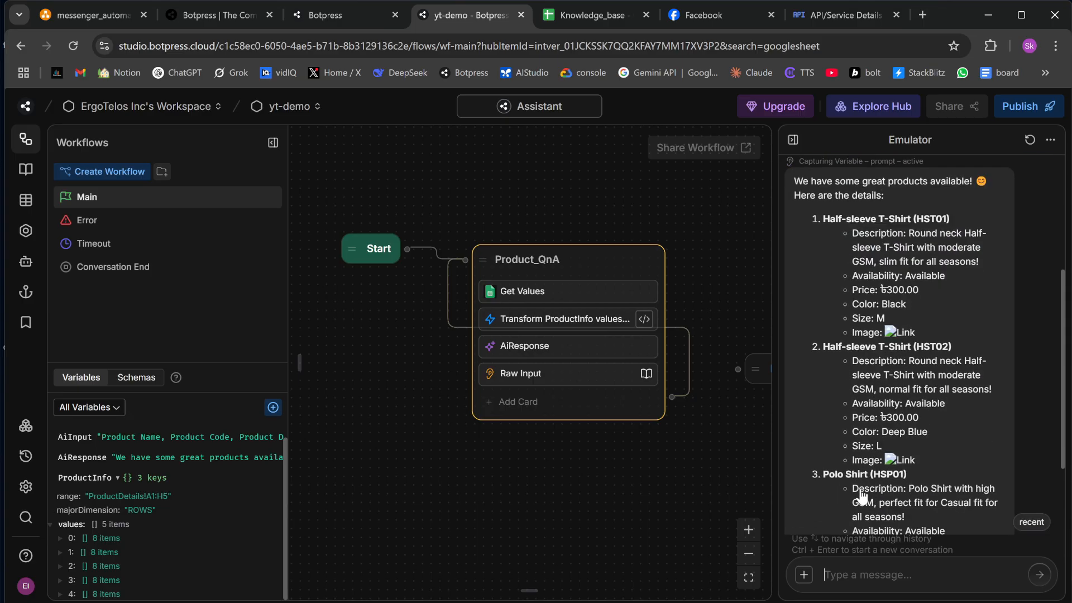
pyautogui.click(585, 15)
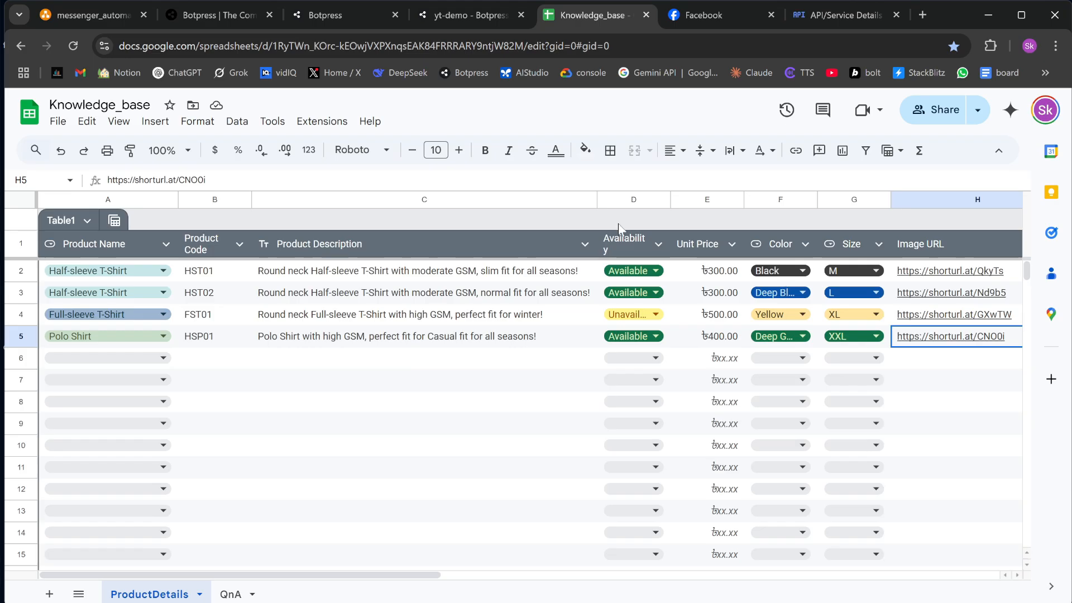
pyautogui.click(464, 15)
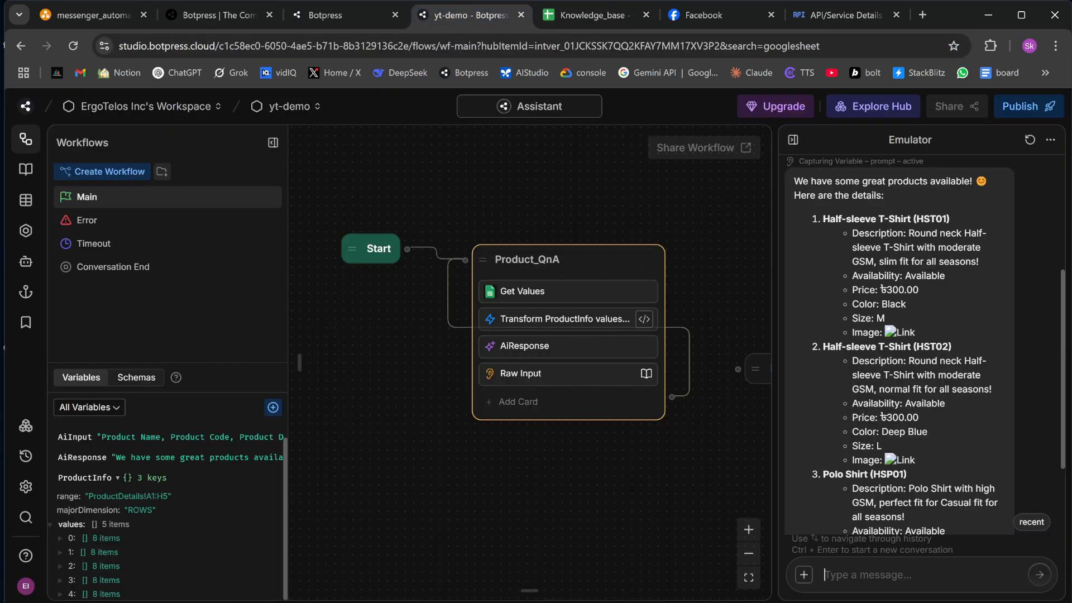
# - Ask the bot "What are the black t-shirts available?" and check the reply against the ProductDetails sheet
pyautogui.write('What are the black t-shirts available')
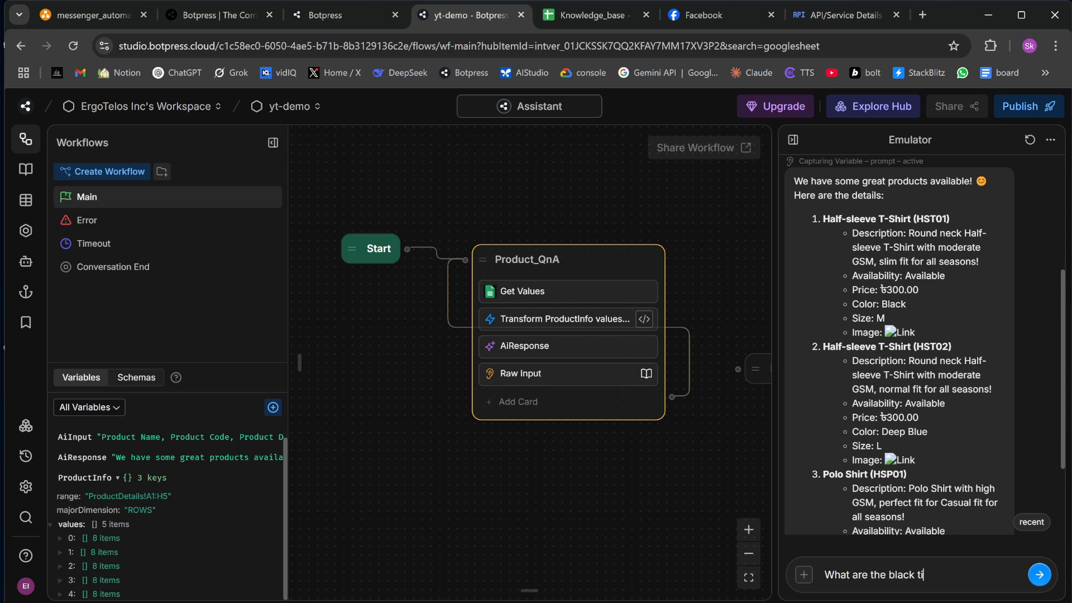
pyautogui.write('?')
pyautogui.press('Return')
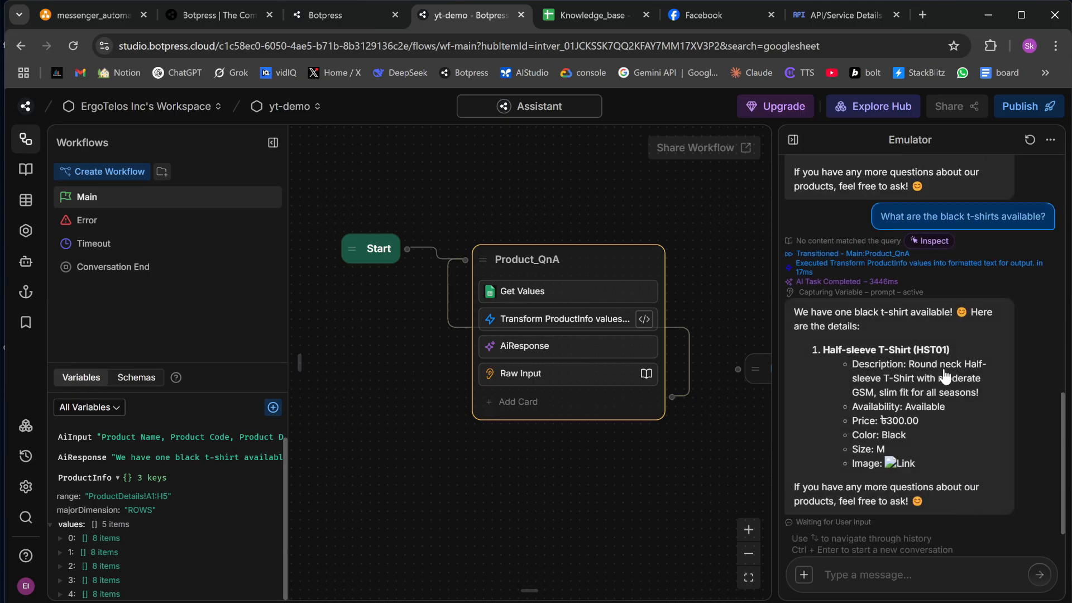
pyautogui.click(589, 15)
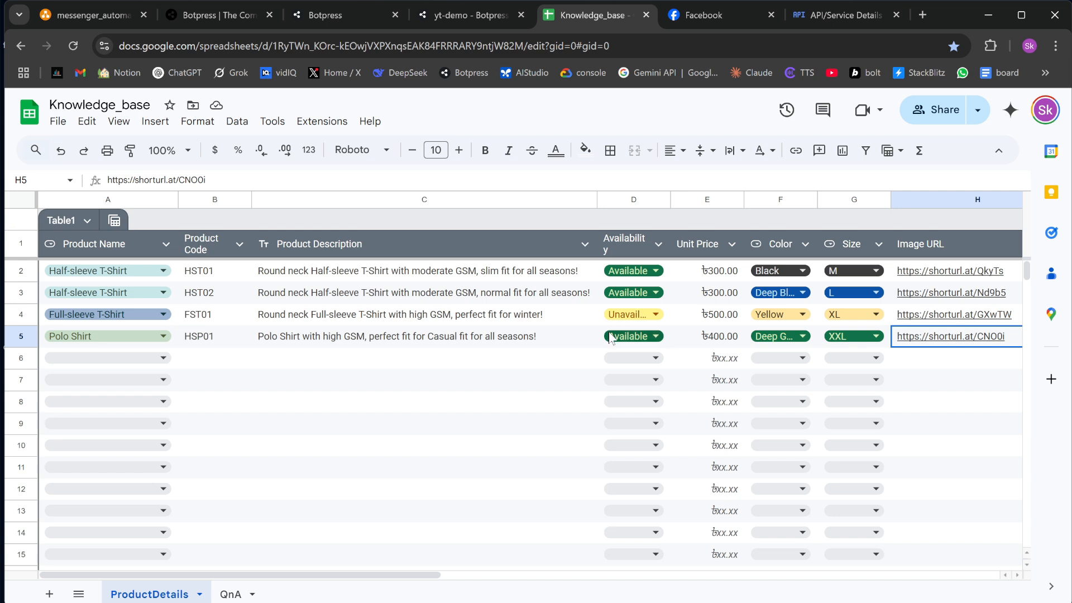
pyautogui.click(466, 16)
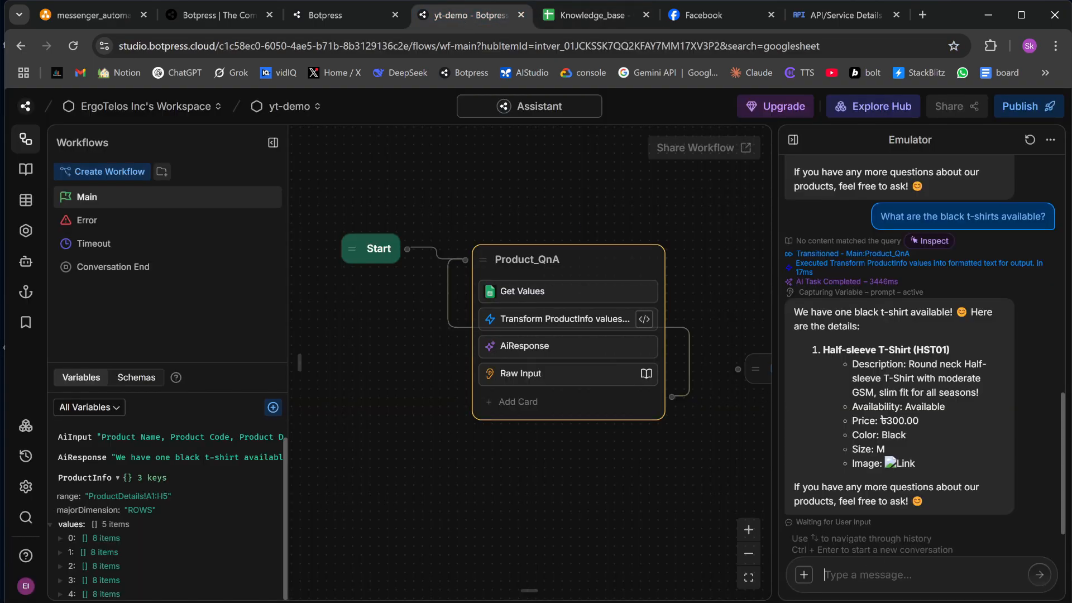
# - Ask the bot "Do you have full-sleeve tshirts available?", check the Knowledge_base spreadsheet and switch to the AI Designwear Facebook page
pyautogui.write('Do you have full-sleeve tshirts available?')
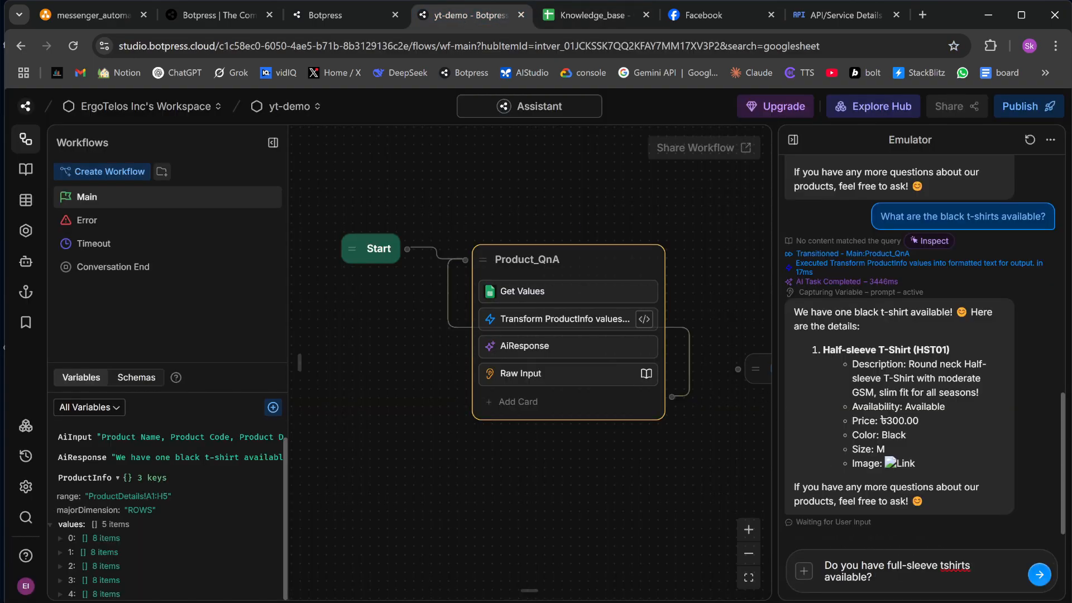
pyautogui.press('Return')
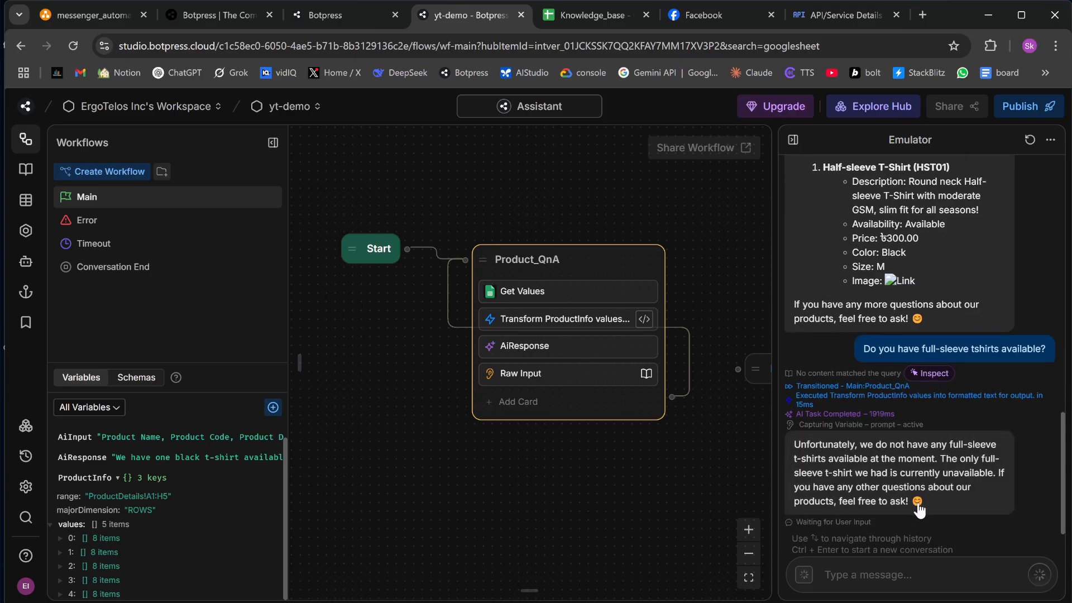
pyautogui.hotkey('ctrl', 'Tab')
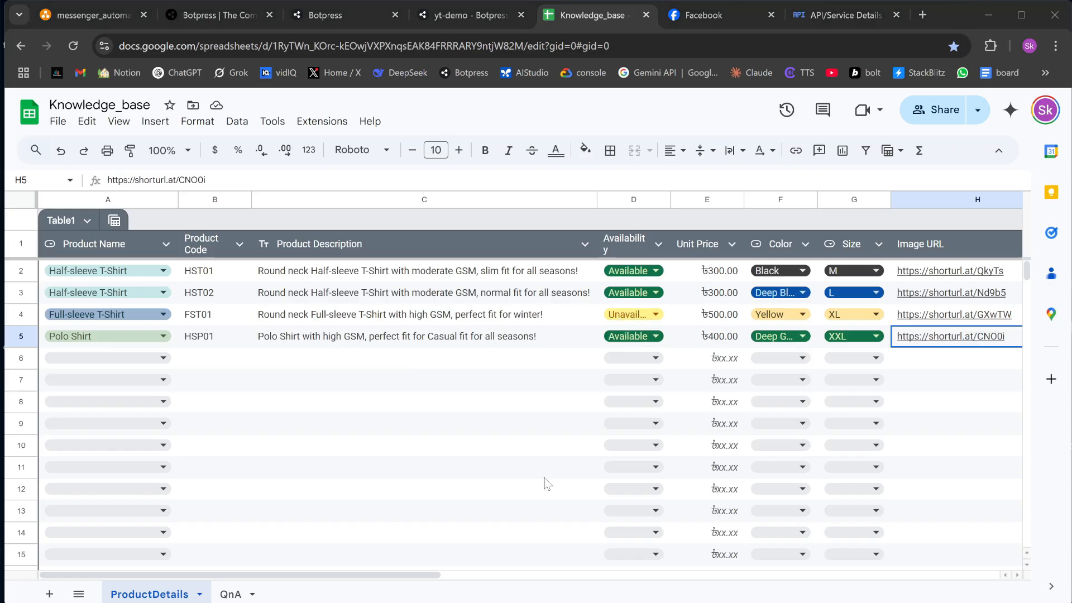
pyautogui.hotkey('ctrl', 'Tab')
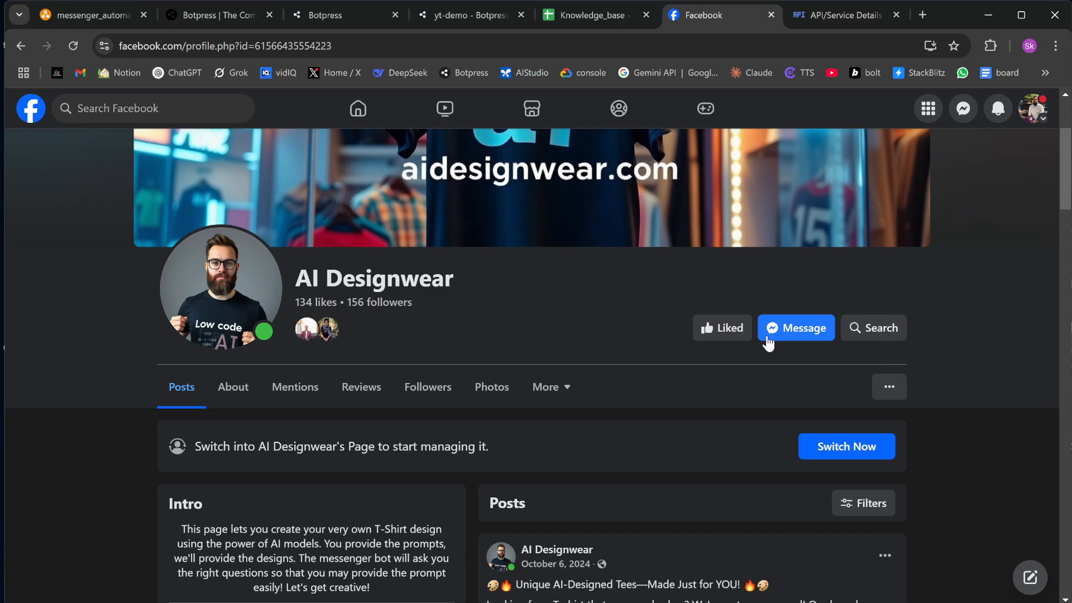
# - Go to developers.facebook.com in a separate browser tab and open the ai-designwear-bot app from My Apps
pyautogui.click(922, 16)
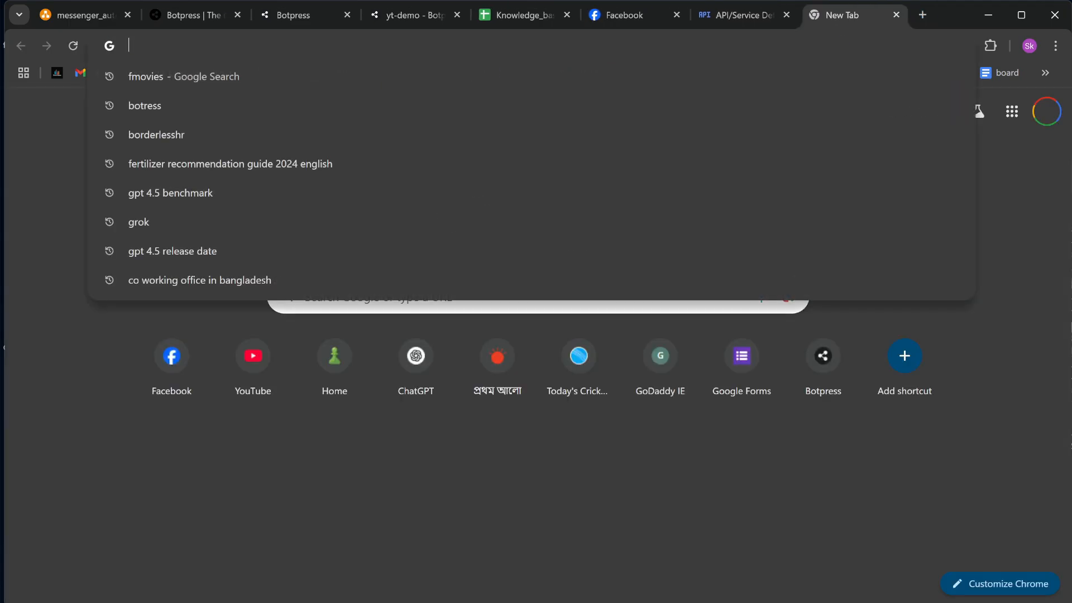
pyautogui.write('developers.facebook.com')
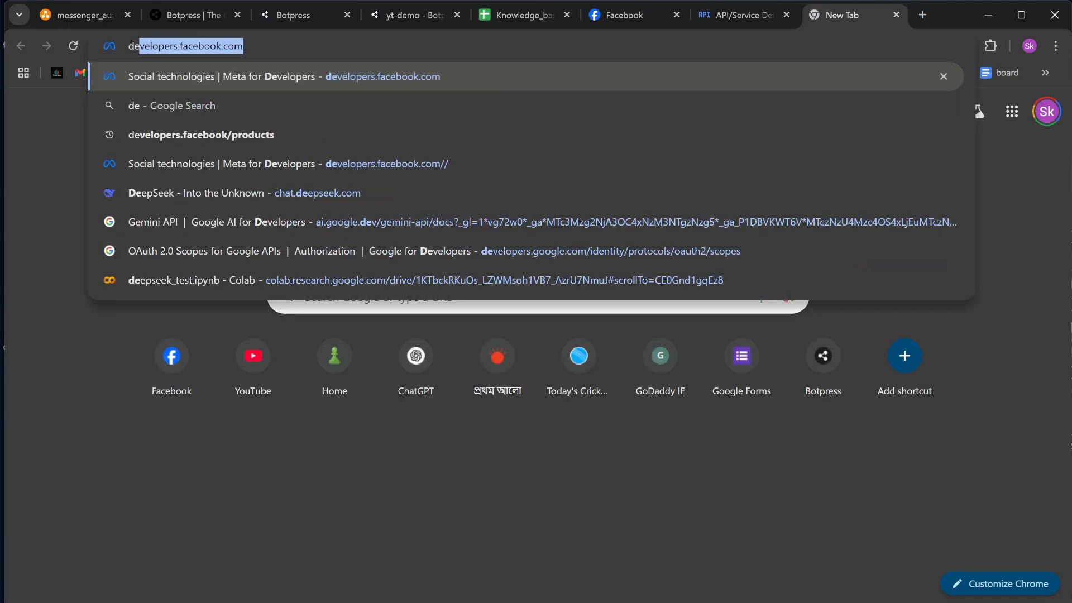
pyautogui.press('Return')
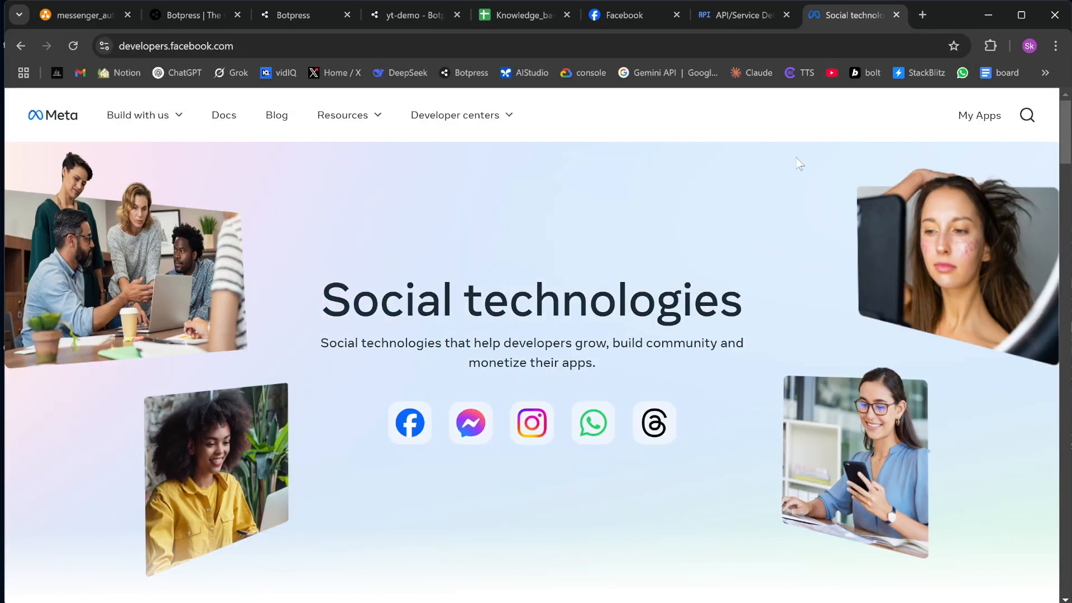
pyautogui.click(974, 124)
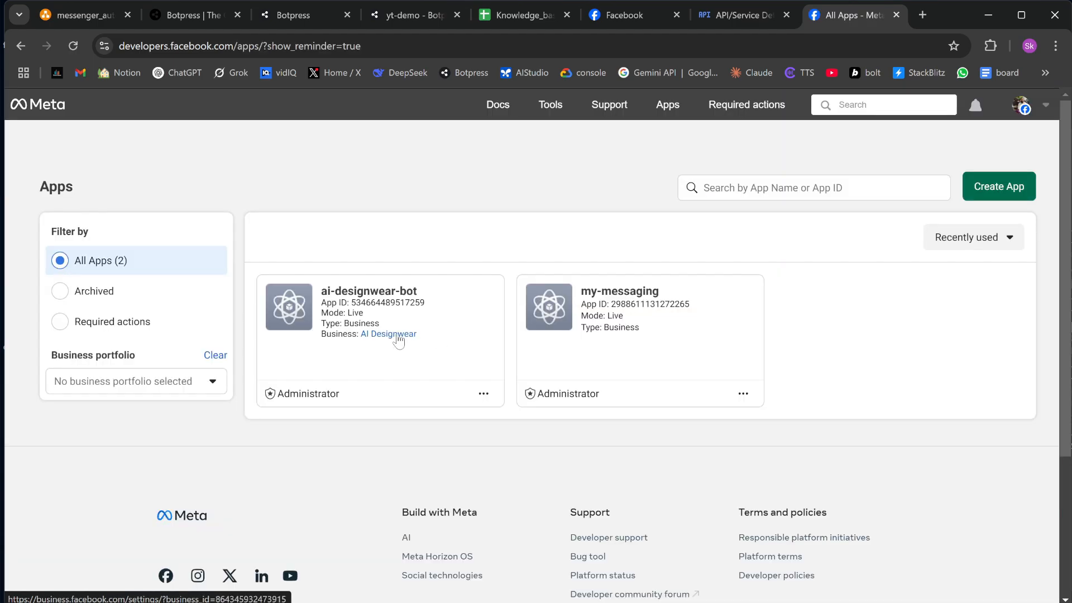
pyautogui.click(381, 299)
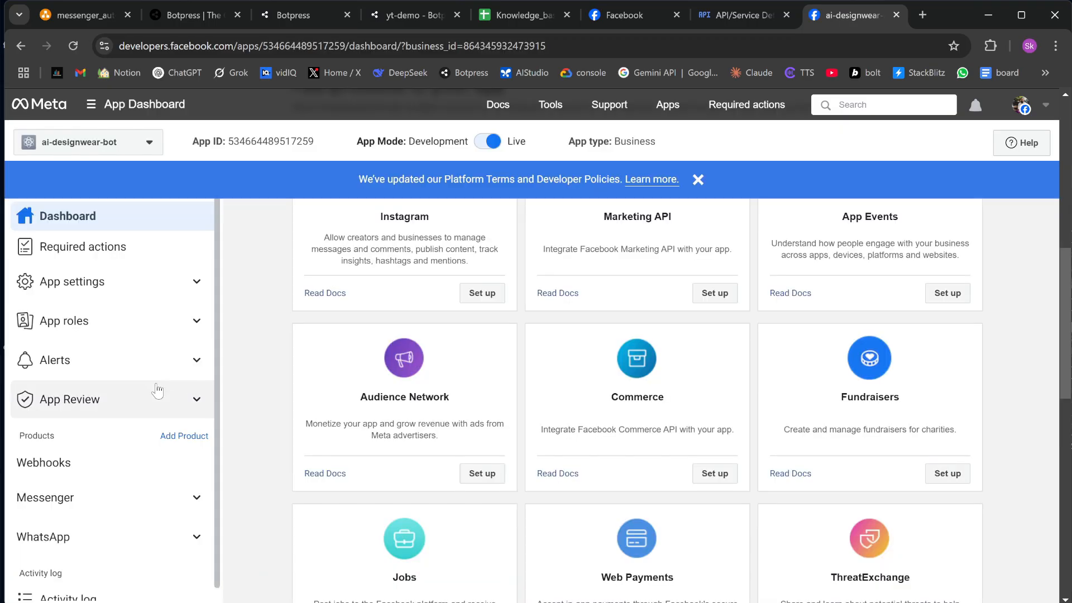
# - Open the Messenger API Settings of the ai-designwear-bot app
pyautogui.scroll(-1, 124, 388)
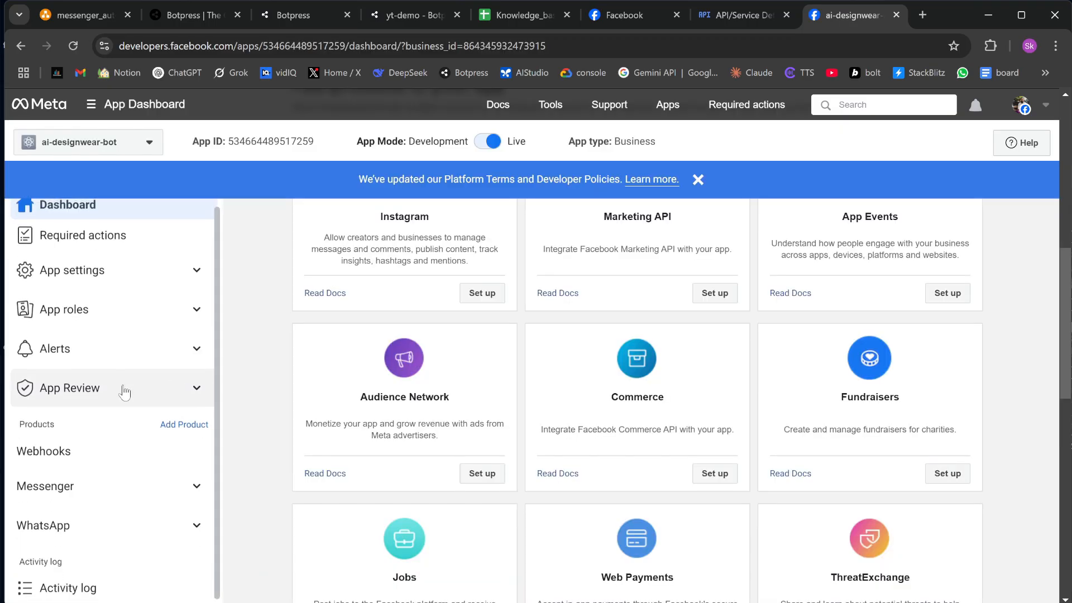
pyautogui.click(192, 484)
pyautogui.scroll(-1, 184, 484)
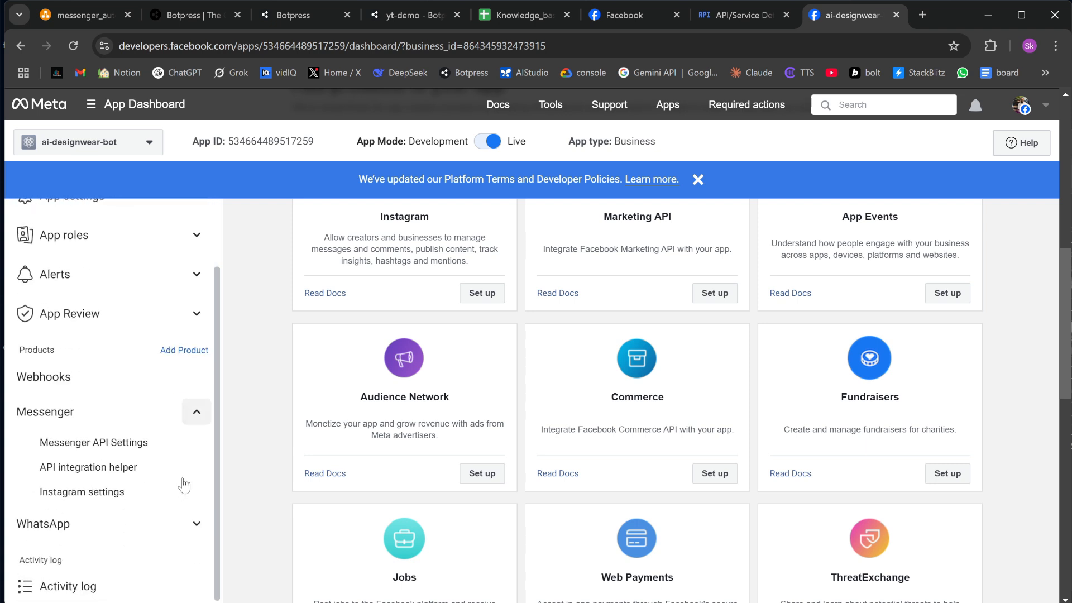
pyautogui.click(106, 443)
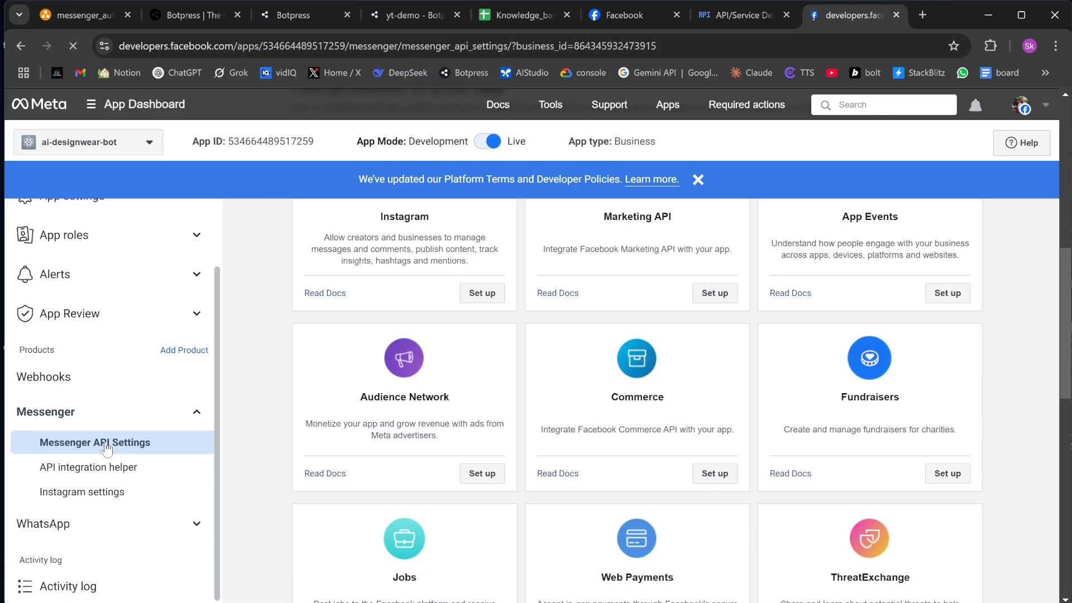
pyautogui.scroll(-1, 456, 398)
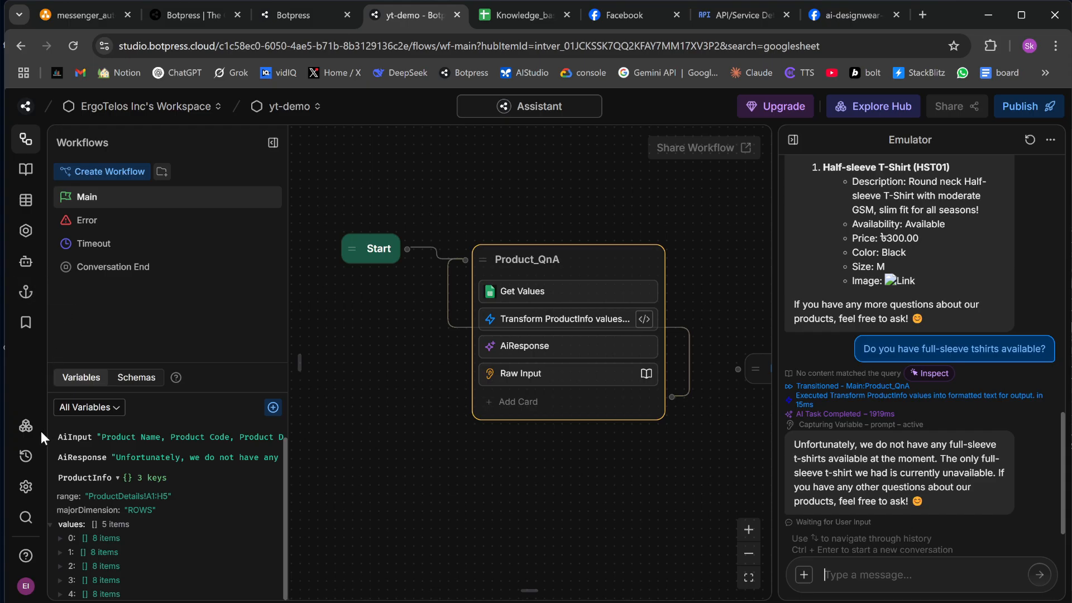
# - Switch to the yt-demo bot in Botpress, search the Hub for "messenger" and install the Messenger integration
pyautogui.click(26, 427)
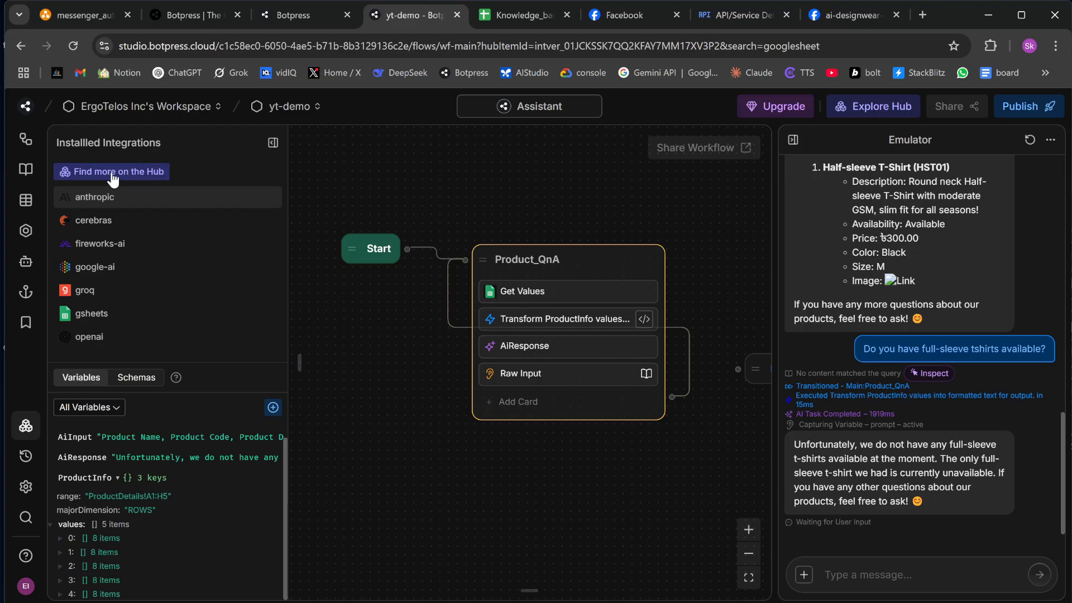
pyautogui.click(139, 173)
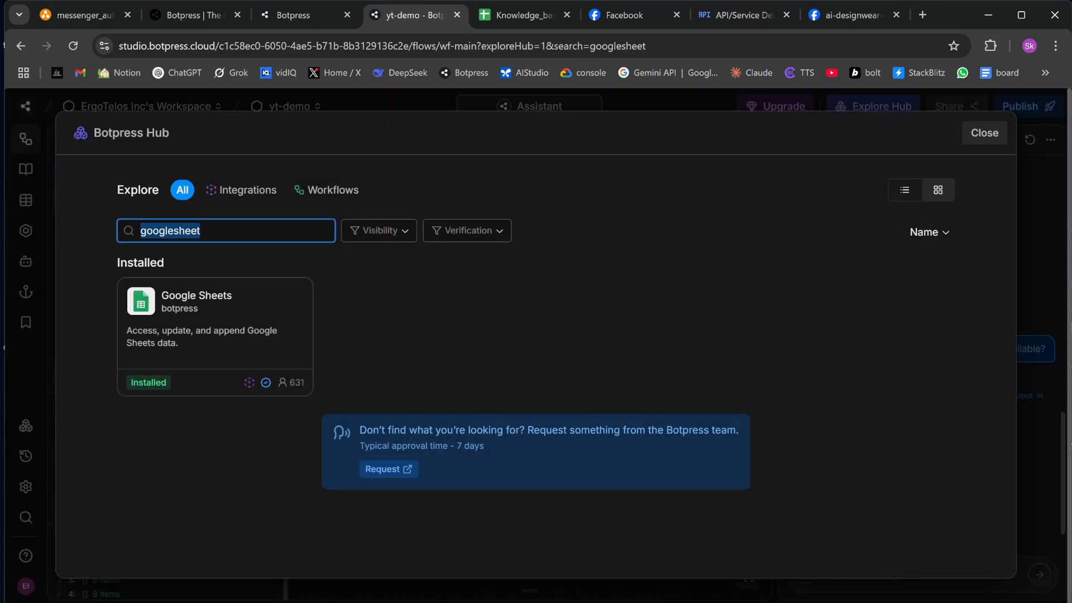
pyautogui.write('messenger')
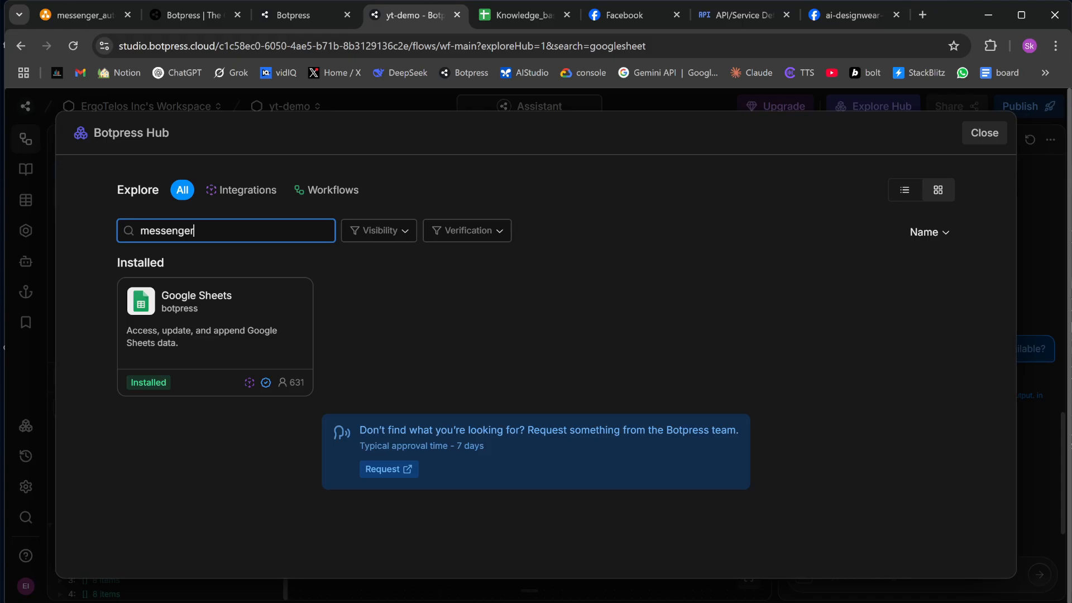
pyautogui.click(196, 315)
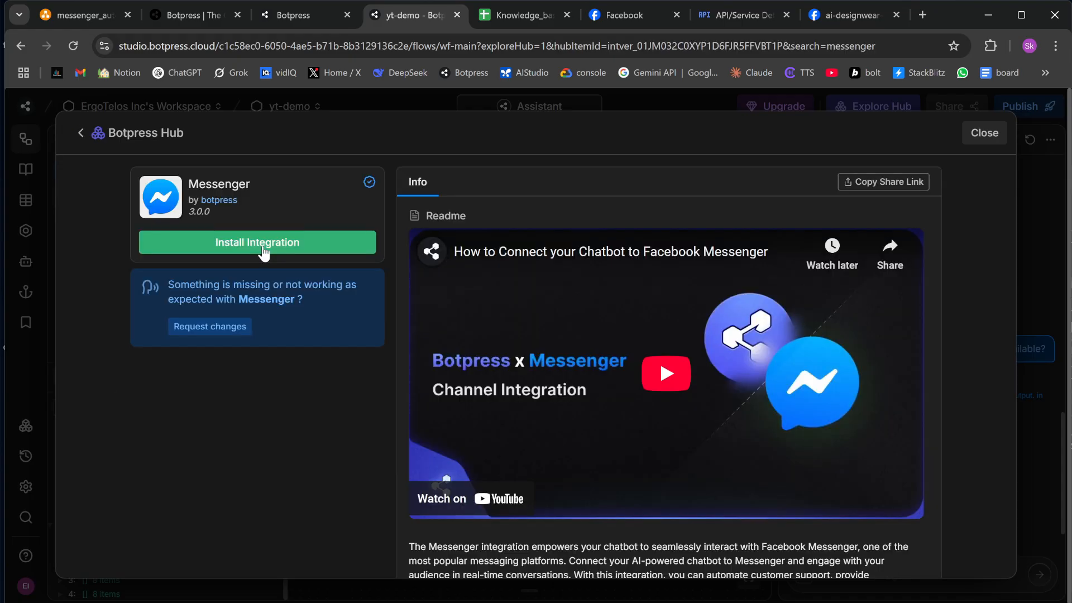
pyautogui.click(264, 251)
# - Set the Messenger integration to Manual Configuration with an own Meta app and fill in the Verify Token
pyautogui.click(547, 269)
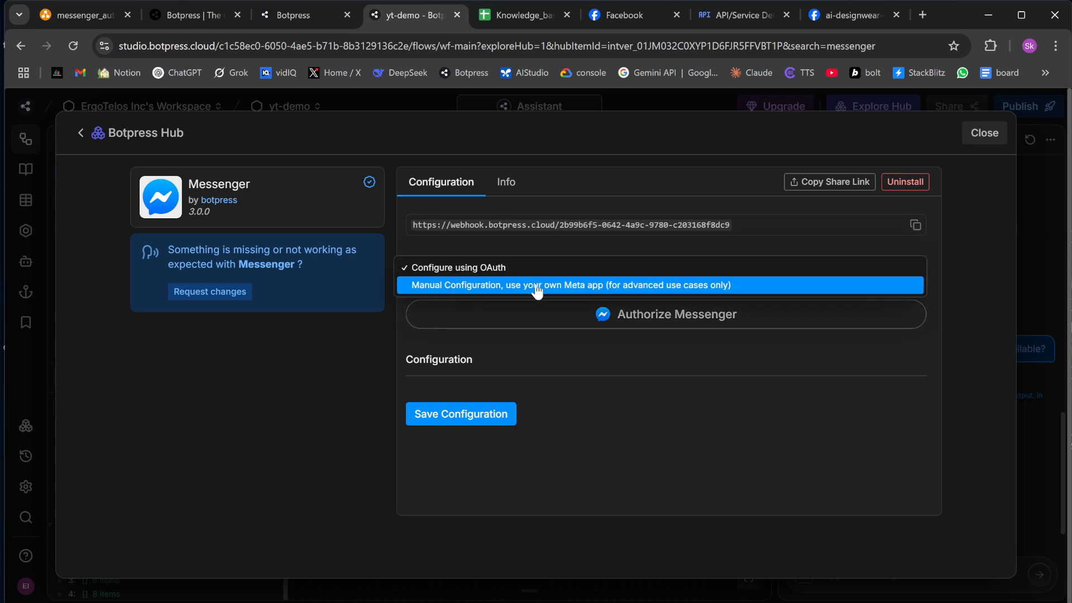
pyautogui.click(538, 286)
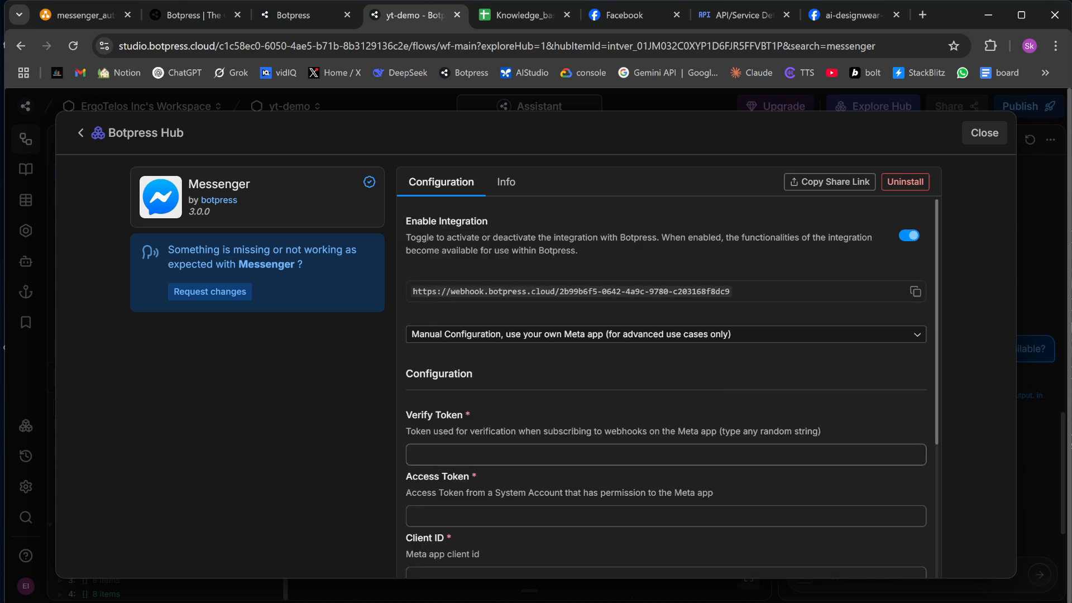
pyautogui.click(499, 454)
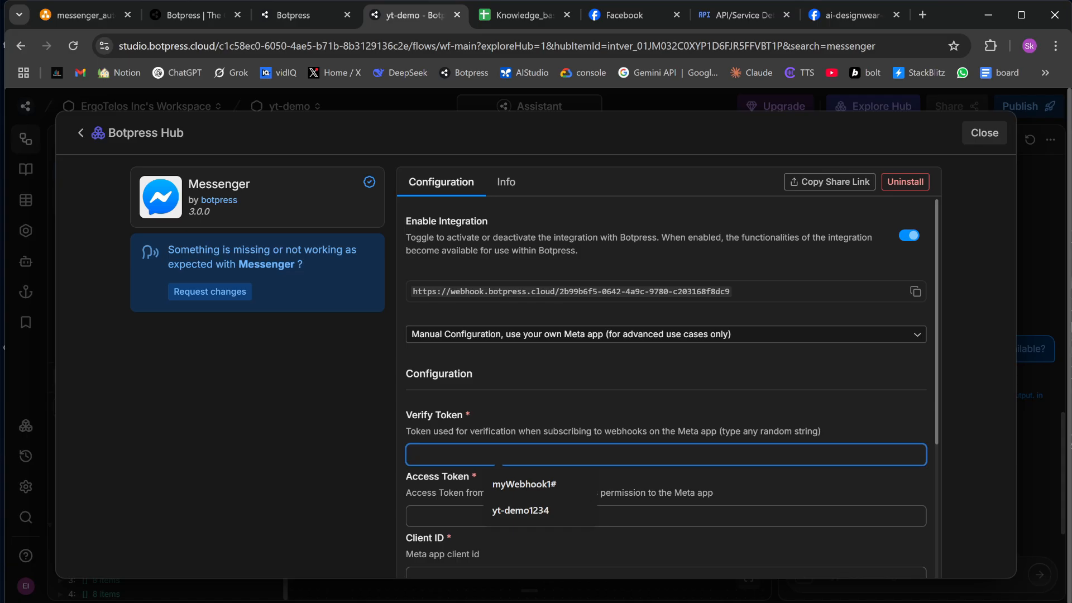
pyautogui.click(523, 484)
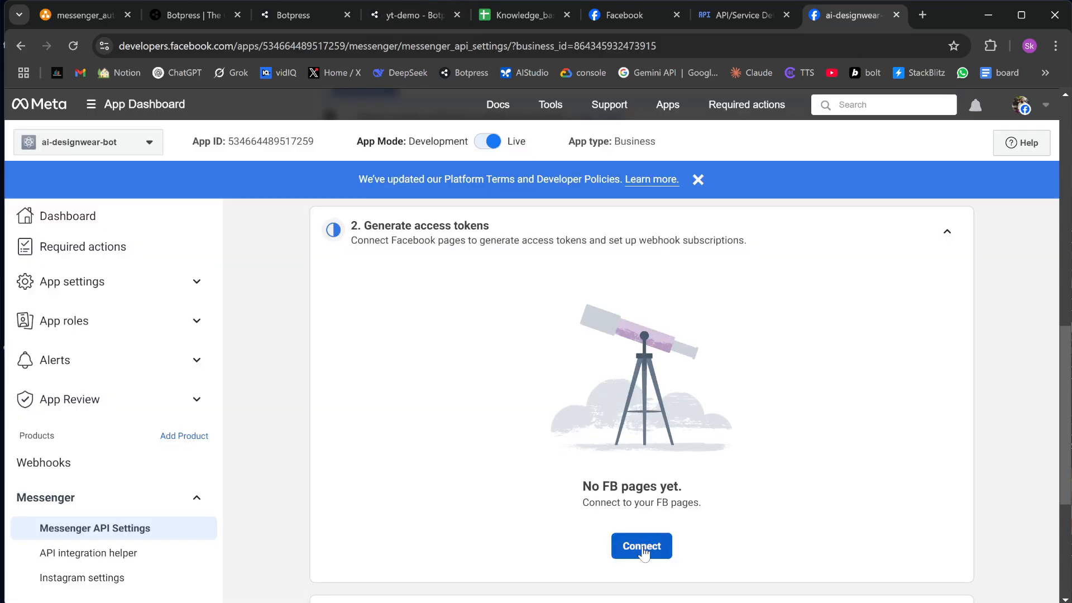
# - Connect the AI Designwear Facebook page to the ai-designwear-bot app under Generate access tokens
pyautogui.click(642, 547)
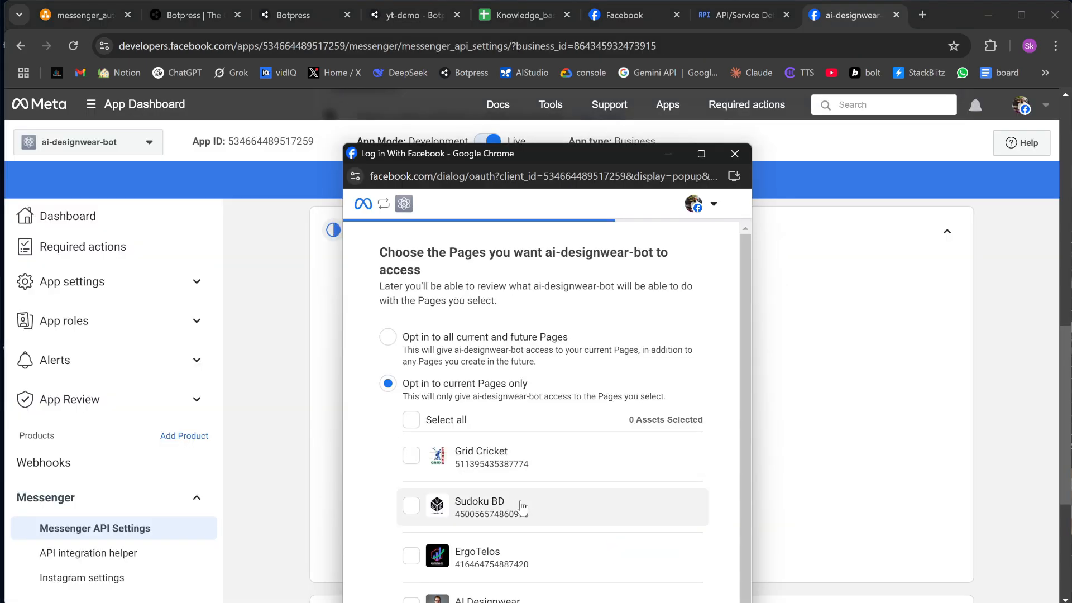
pyautogui.scroll(-1, 521, 507)
pyautogui.click(411, 583)
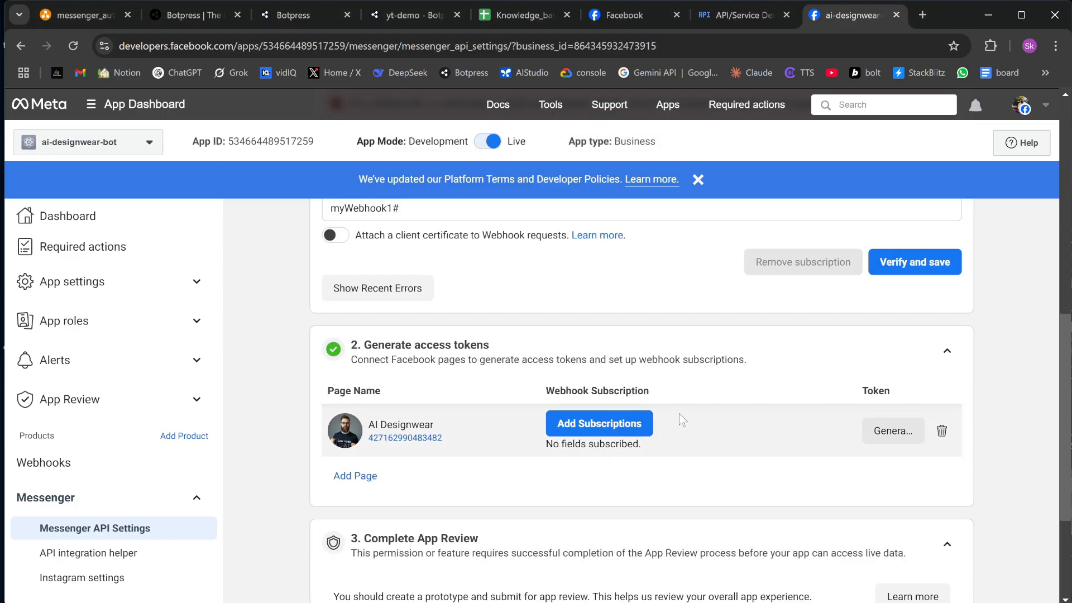
# - Generate an access token for the AI Designwear page, acknowledge the security notice and copy the token
pyautogui.click(887, 431)
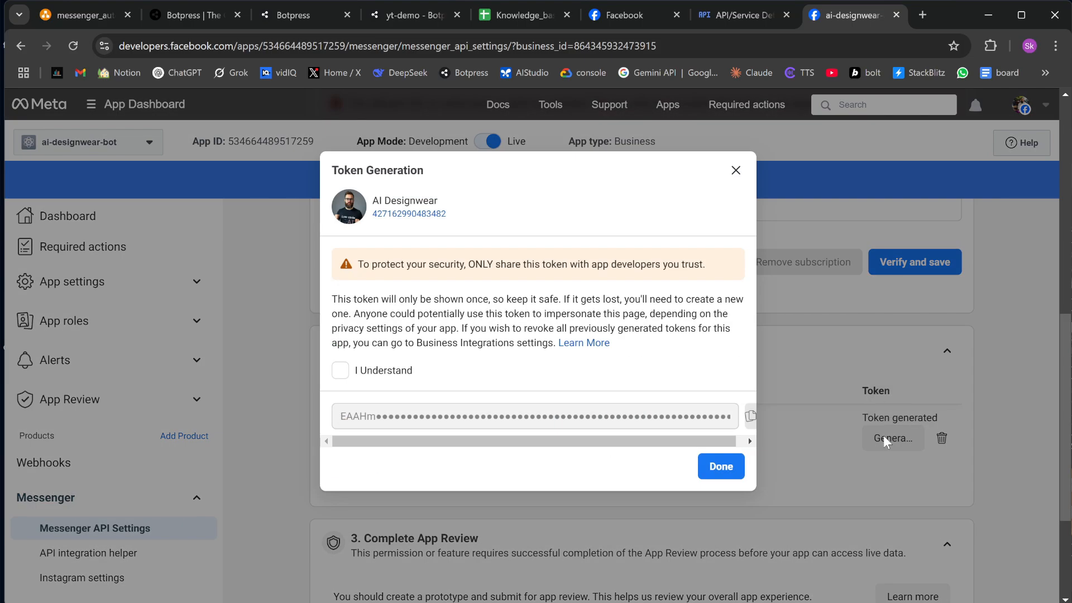
pyautogui.click(340, 370)
pyautogui.click(749, 417)
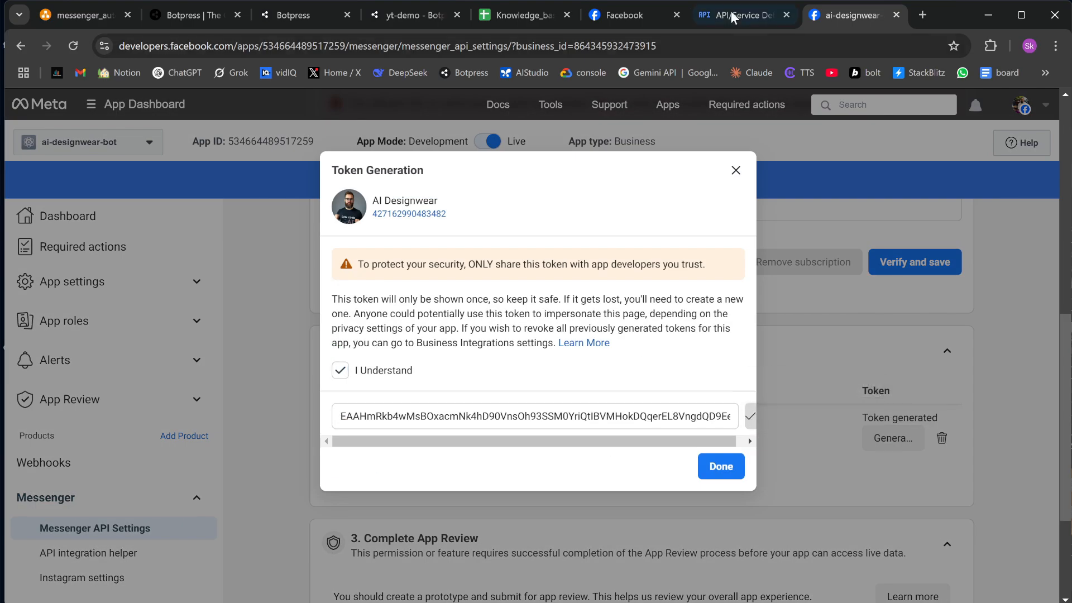
# - Switch to Botpress and paste the page's access token into the Messenger integration's Access Token field
pyautogui.click(411, 16)
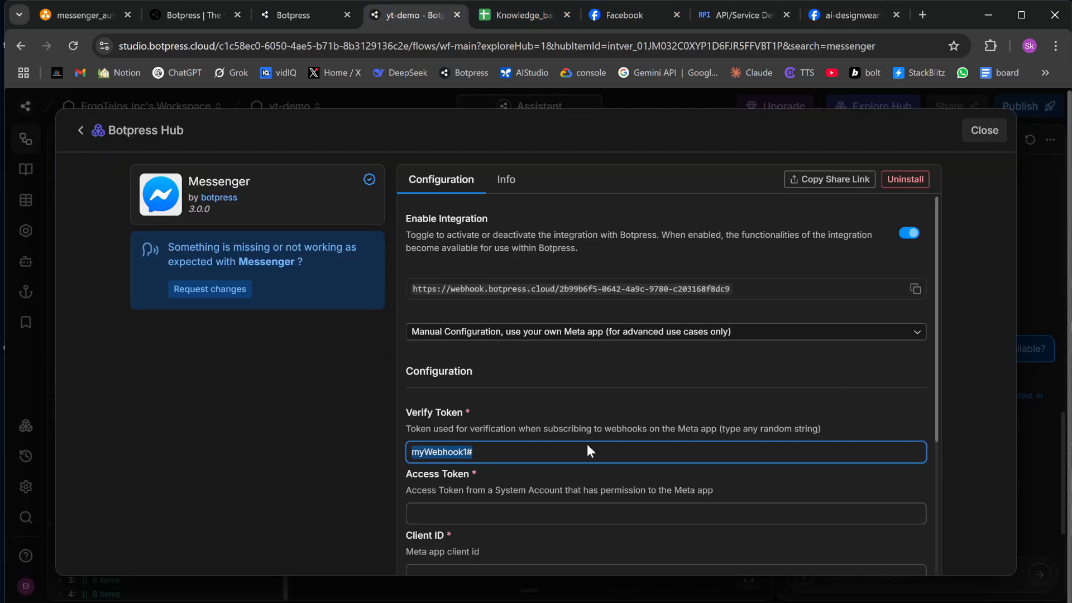
pyautogui.scroll(-3, 587, 446)
pyautogui.click(573, 367)
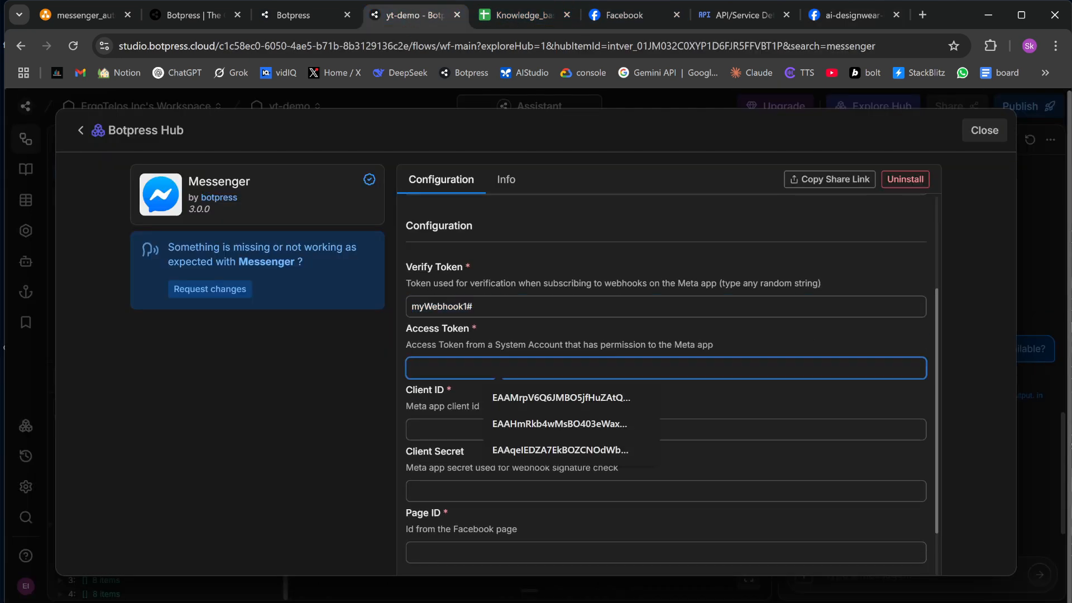
pyautogui.hotkey('ctrl', 'v')
pyautogui.click(682, 394)
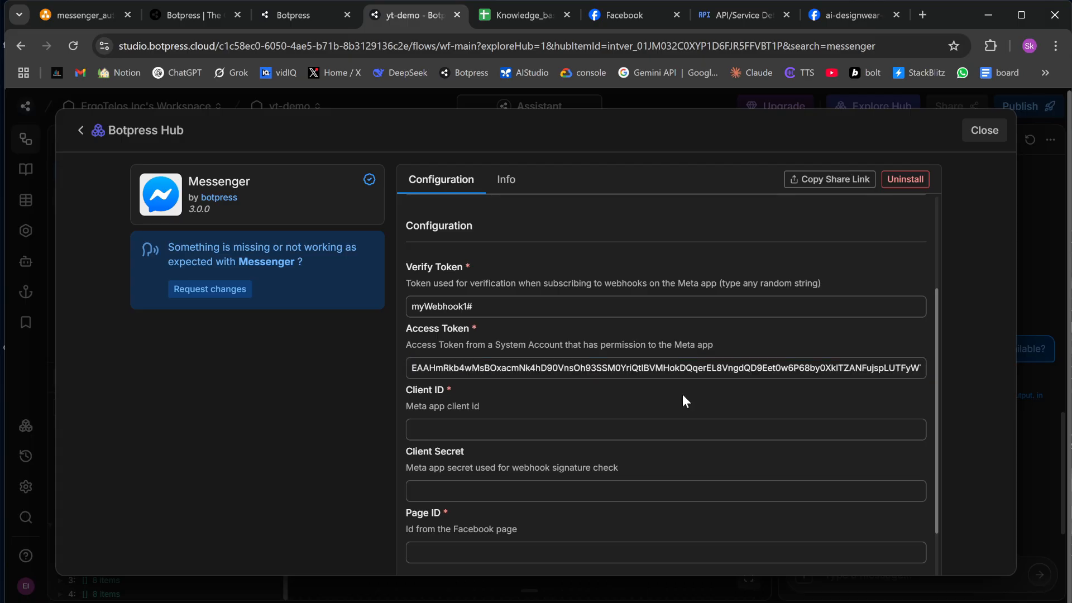
# - Close the token dialog in the Meta dashboard and enter the app's App ID as the integration's Client ID in Botpress
pyautogui.click(477, 430)
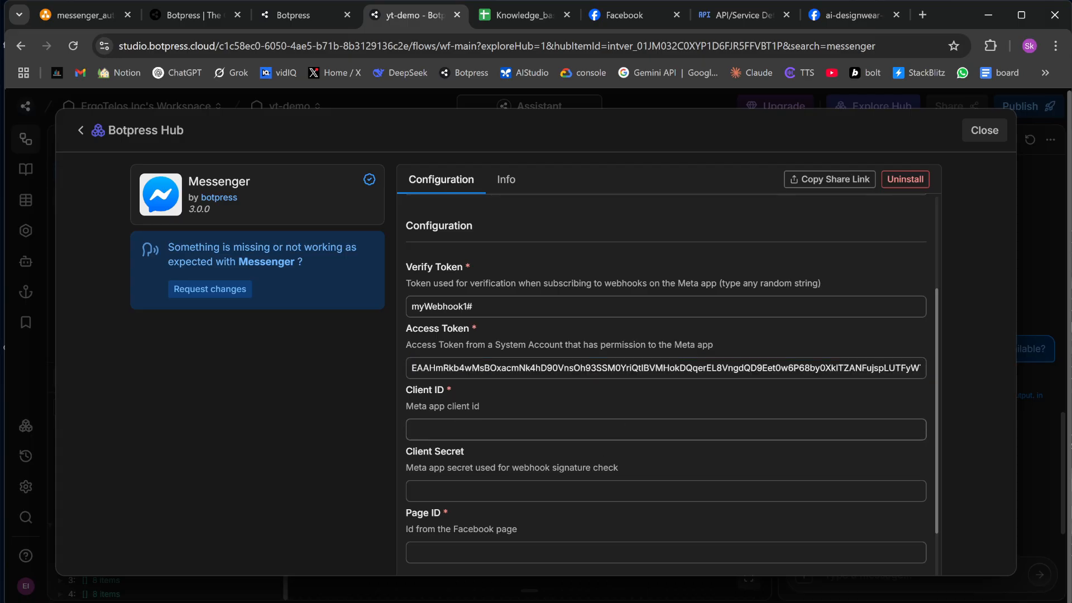
pyautogui.click(836, 19)
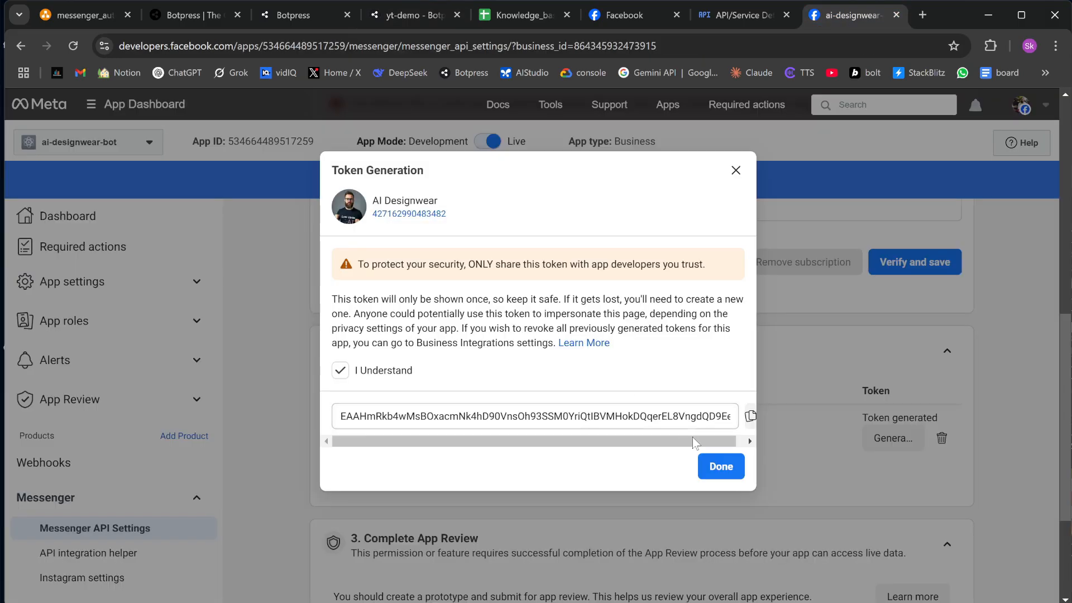
pyautogui.click(718, 465)
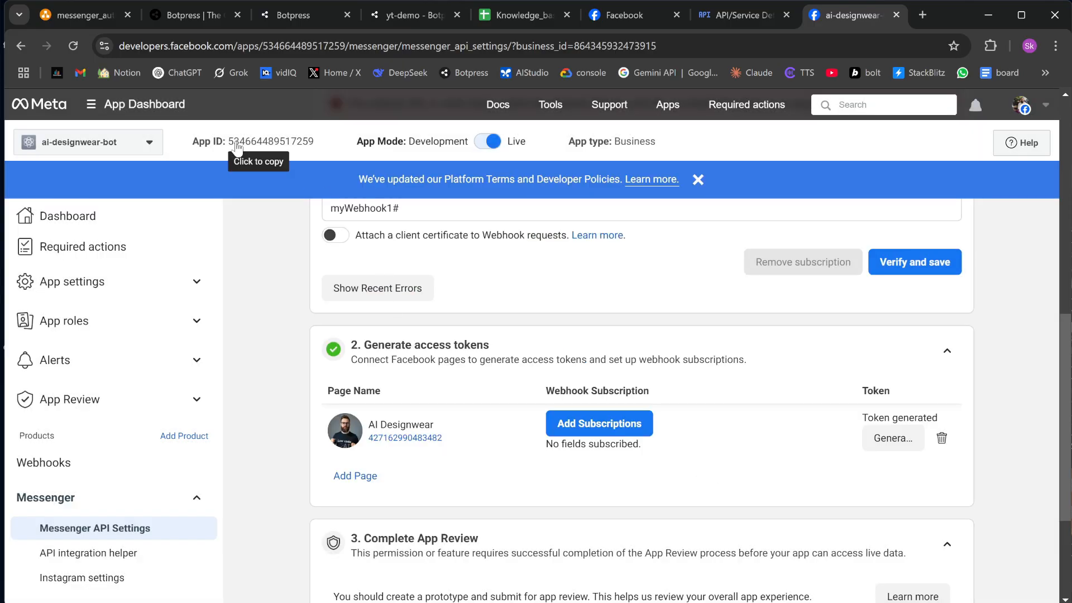
pyautogui.click(407, 16)
pyautogui.click(558, 431)
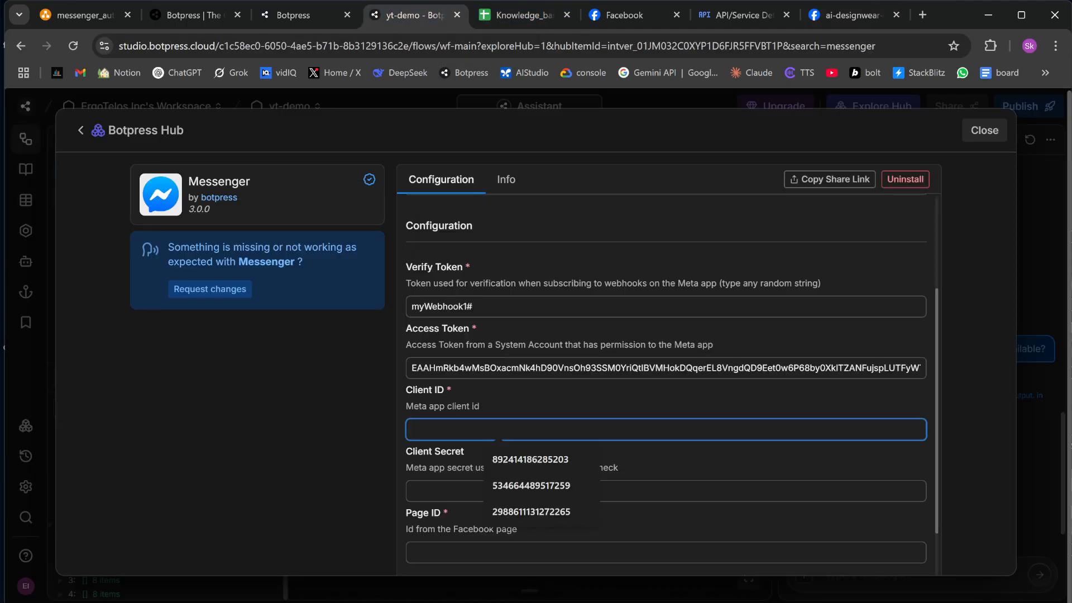
pyautogui.click(531, 485)
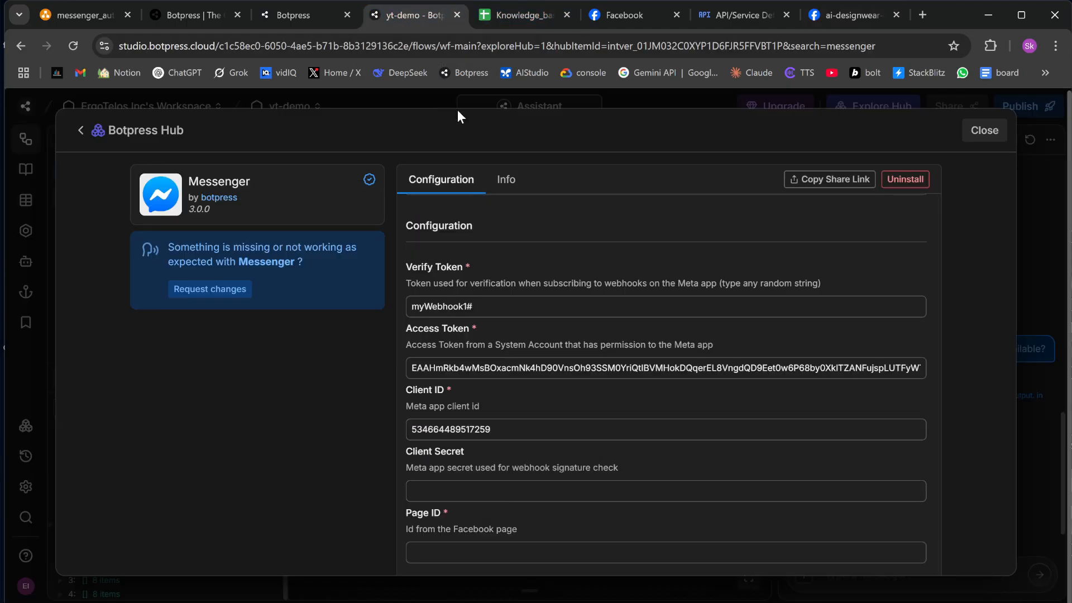
# - Reveal and copy the app secret in the Meta app's basic settings and paste it into the integration's Client Secret field
pyautogui.click(847, 15)
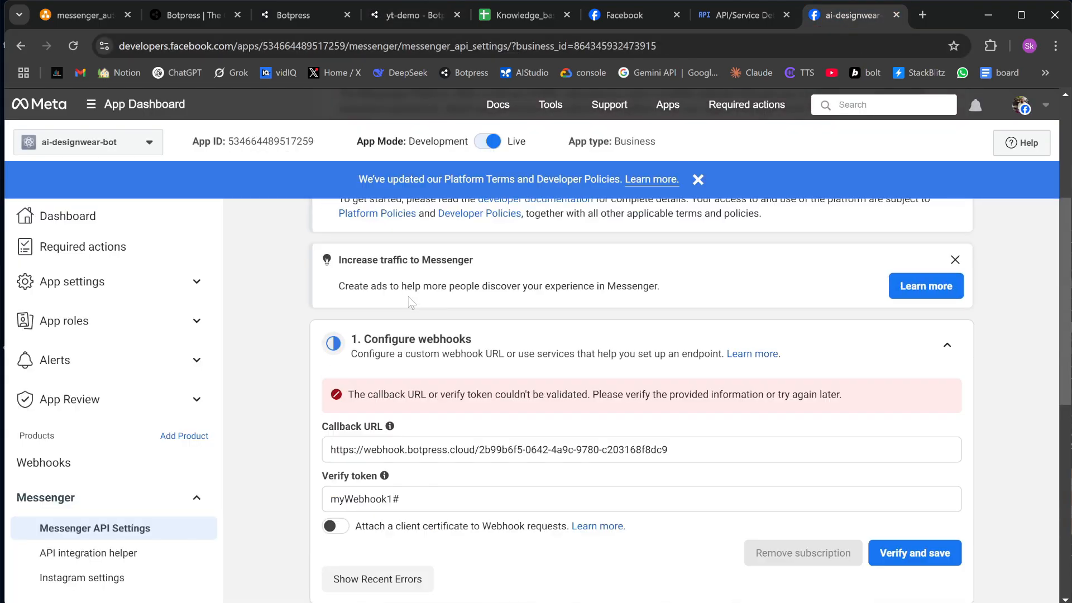
pyautogui.scroll(4, 411, 303)
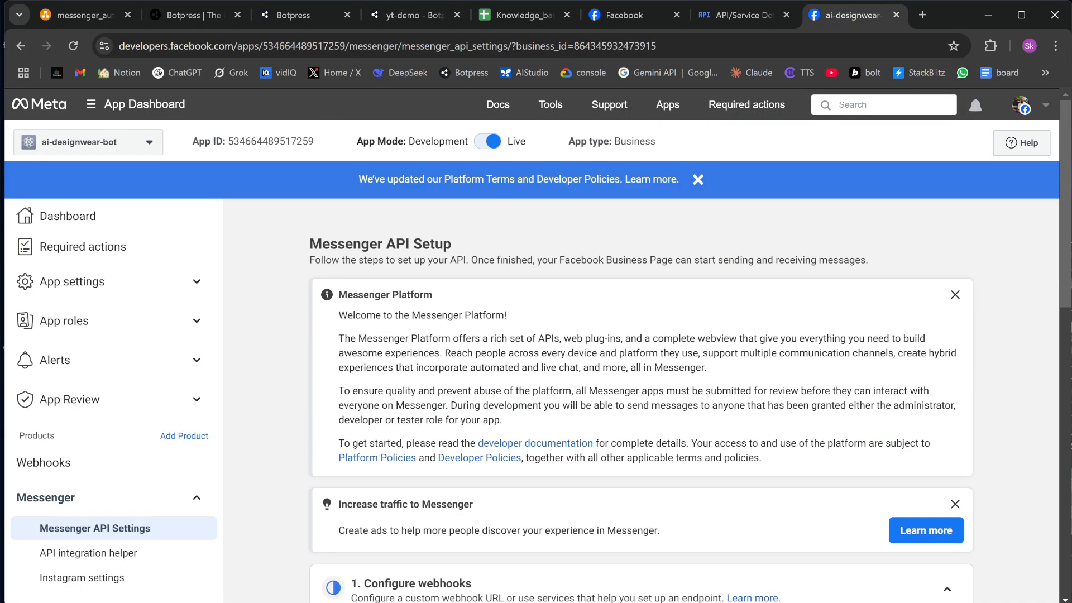
pyautogui.click(88, 282)
pyautogui.click(78, 314)
pyautogui.click(957, 379)
pyautogui.doubleClick(806, 384)
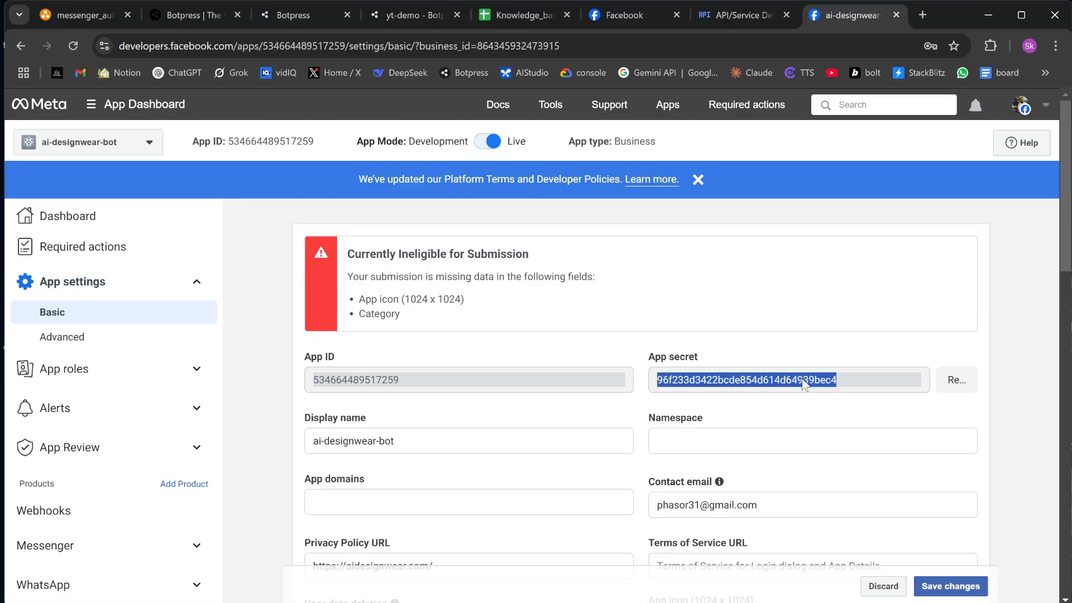
pyautogui.click(413, 15)
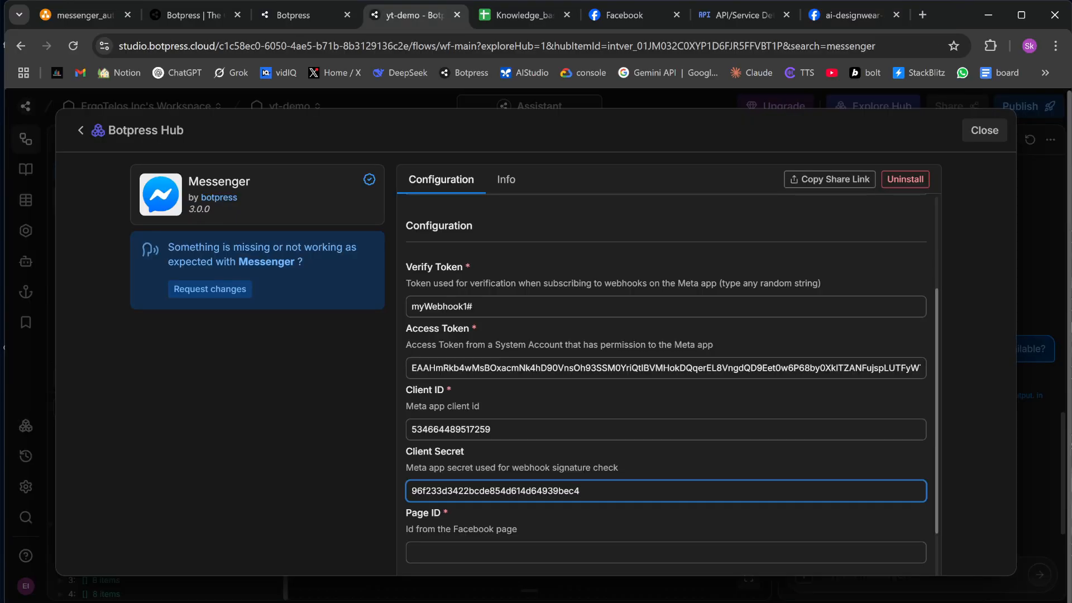
# - Copy the AI Designwear page's ID from the Meta dashboard and enter it as the Messenger integration's Page ID in Botpress
pyautogui.scroll(-1, 561, 505)
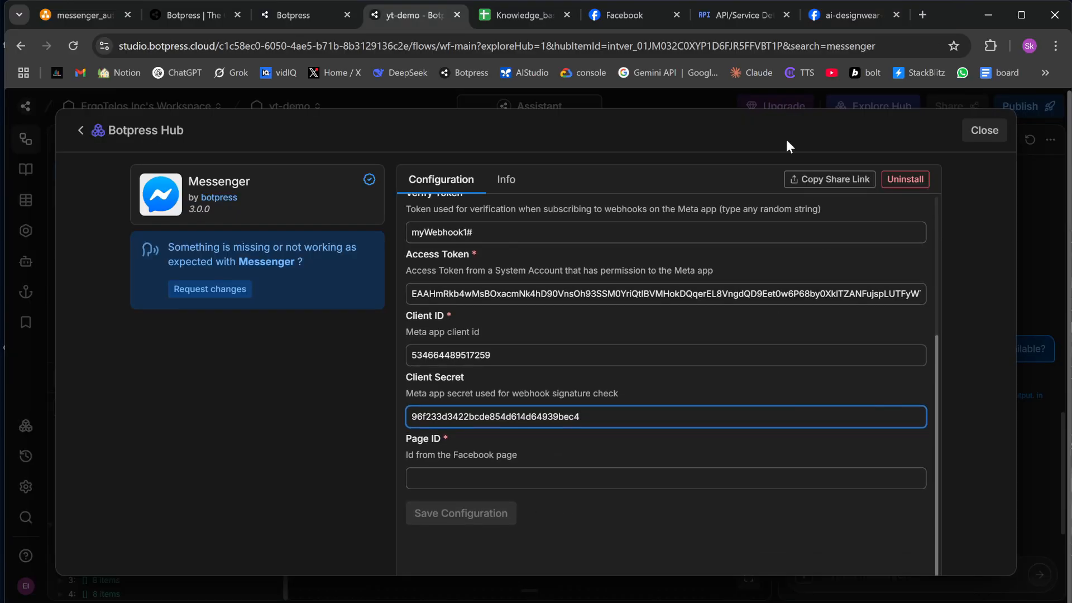
pyautogui.click(853, 15)
pyautogui.click(946, 334)
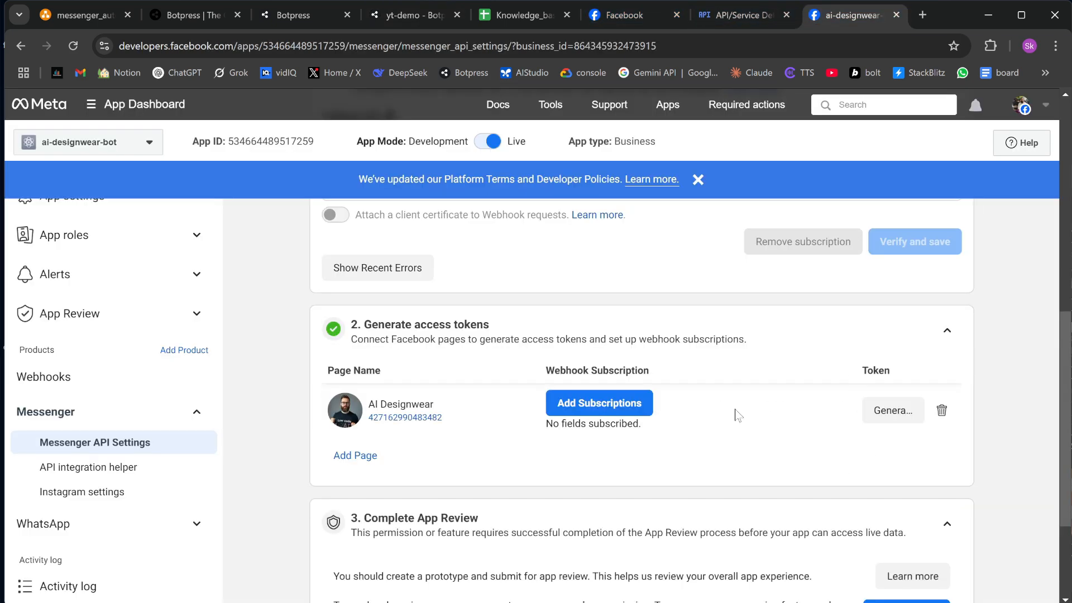
pyautogui.click(399, 420)
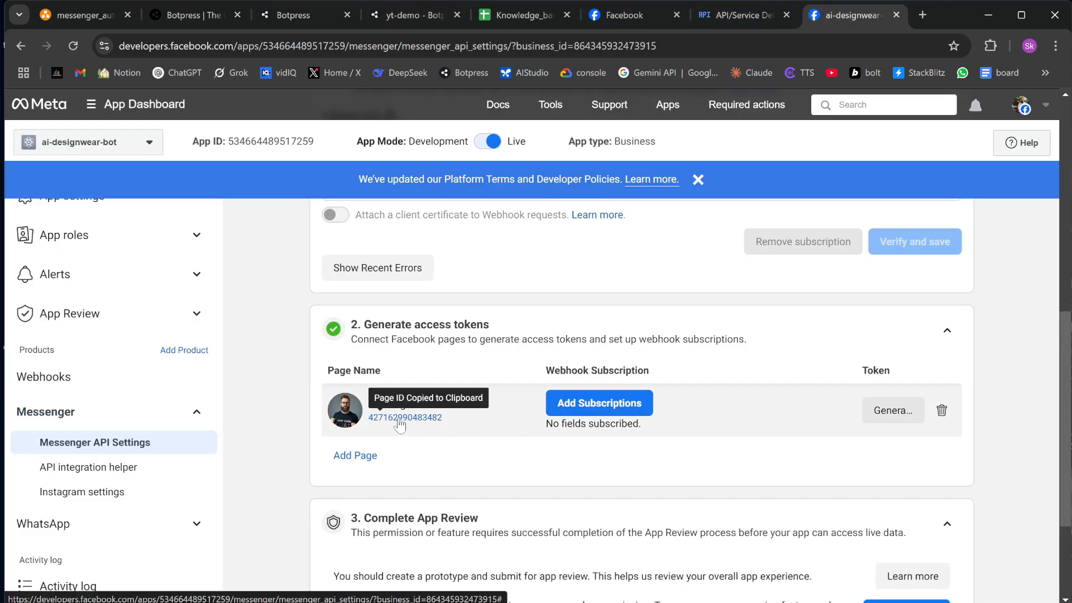
pyautogui.click(414, 15)
pyautogui.click(469, 477)
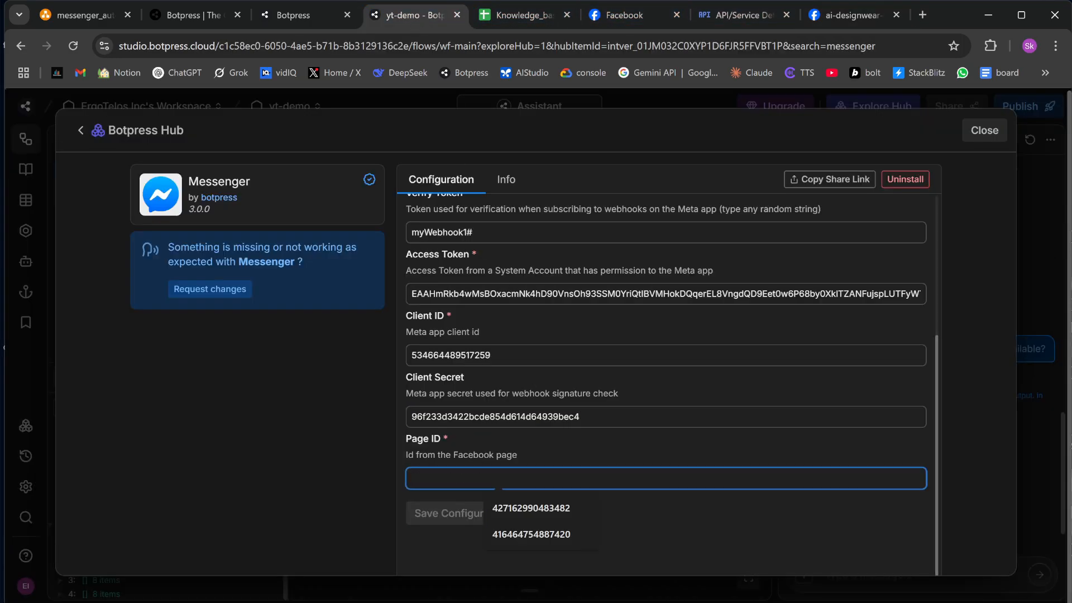
pyautogui.press('Down')
pyautogui.press('Return')
# - Review the filled-in Messenger integration fields and save the configuration
pyautogui.scroll(3, 564, 423)
pyautogui.scroll(-2, 563, 418)
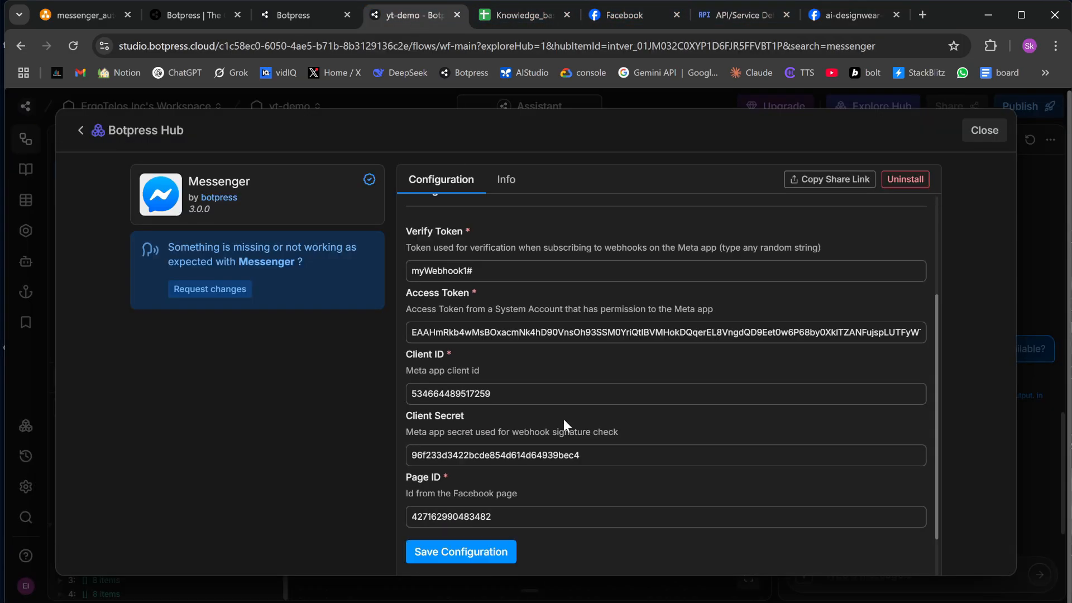
pyautogui.scroll(-1, 563, 424)
pyautogui.scroll(4, 622, 449)
pyautogui.scroll(-4, 625, 469)
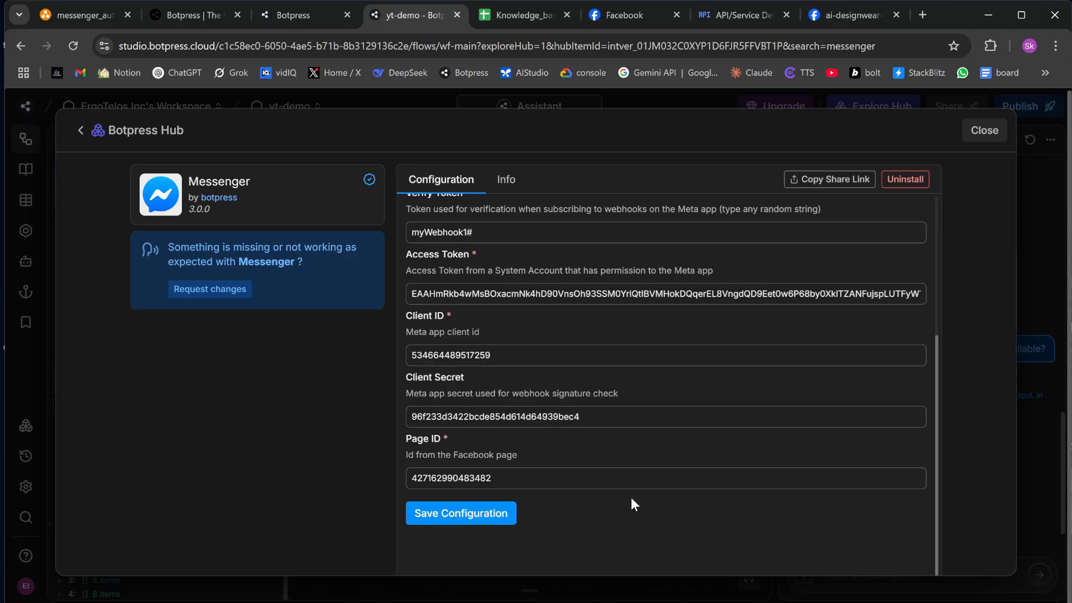
pyautogui.click(486, 516)
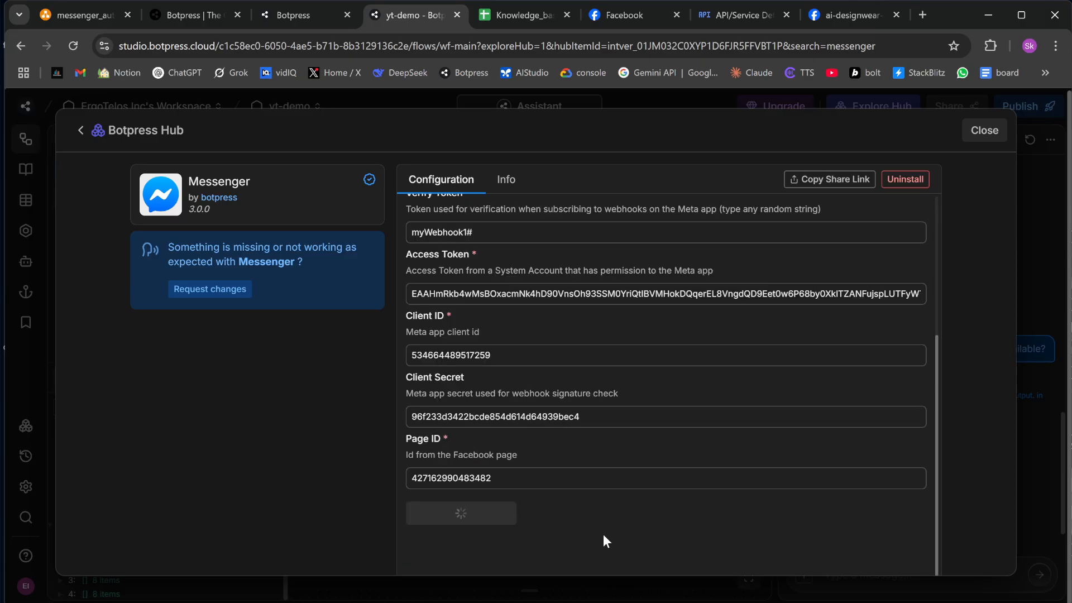
# - Copy the Messenger integration's webhook URL from Botpress and paste it as the Callback URL in the Meta app's webhook configuration
pyautogui.click(849, 15)
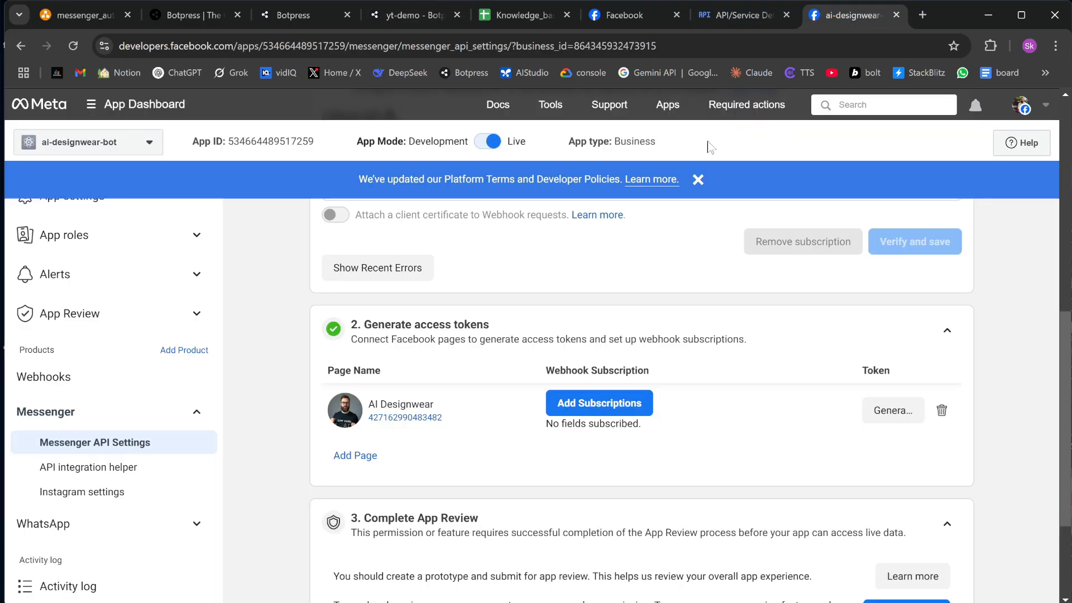
pyautogui.scroll(3, 600, 391)
pyautogui.scroll(3, 601, 394)
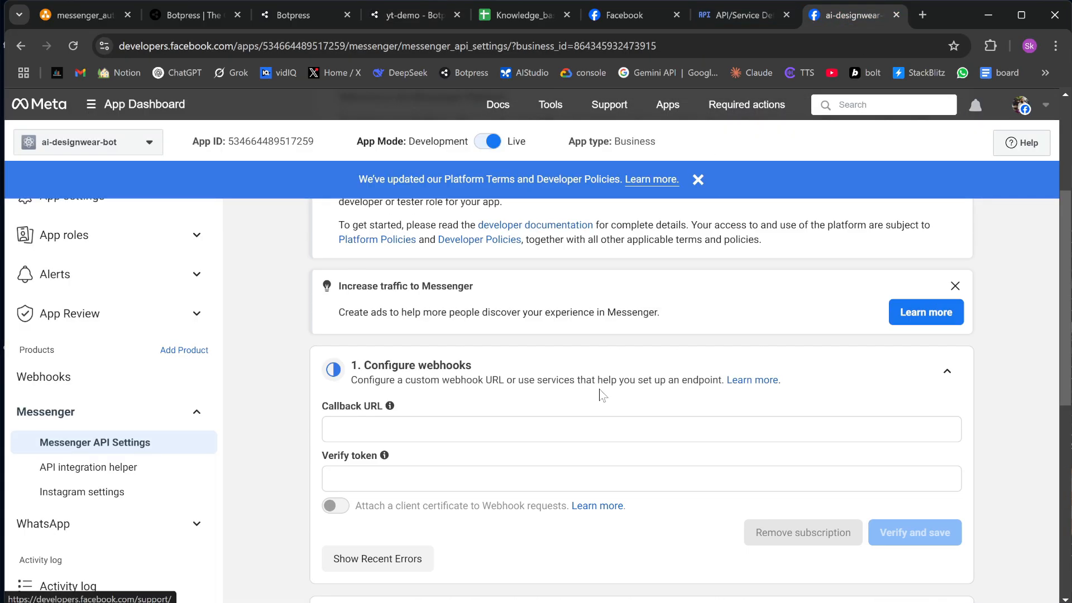
pyautogui.scroll(-2, 599, 394)
pyautogui.click(670, 357)
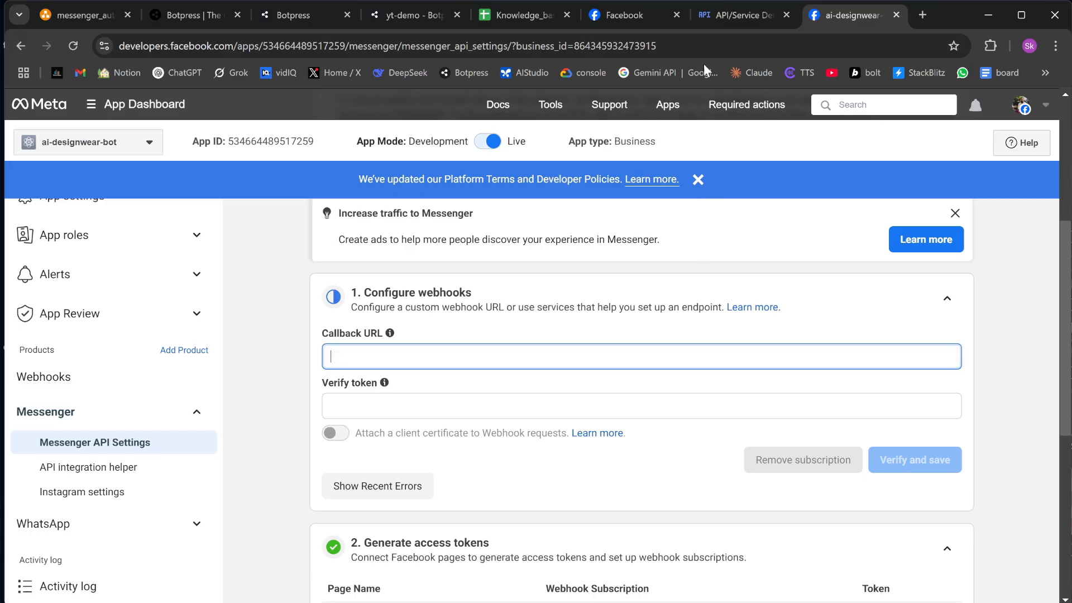
pyautogui.click(416, 16)
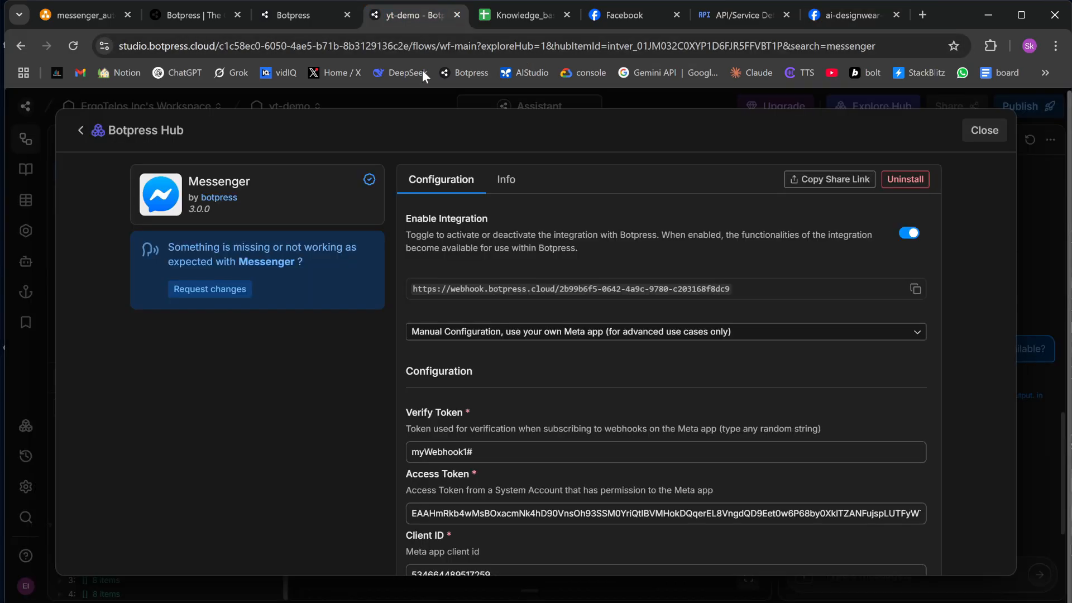
pyautogui.click(914, 289)
pyautogui.click(845, 15)
pyautogui.hotkey('ctrl', 'v')
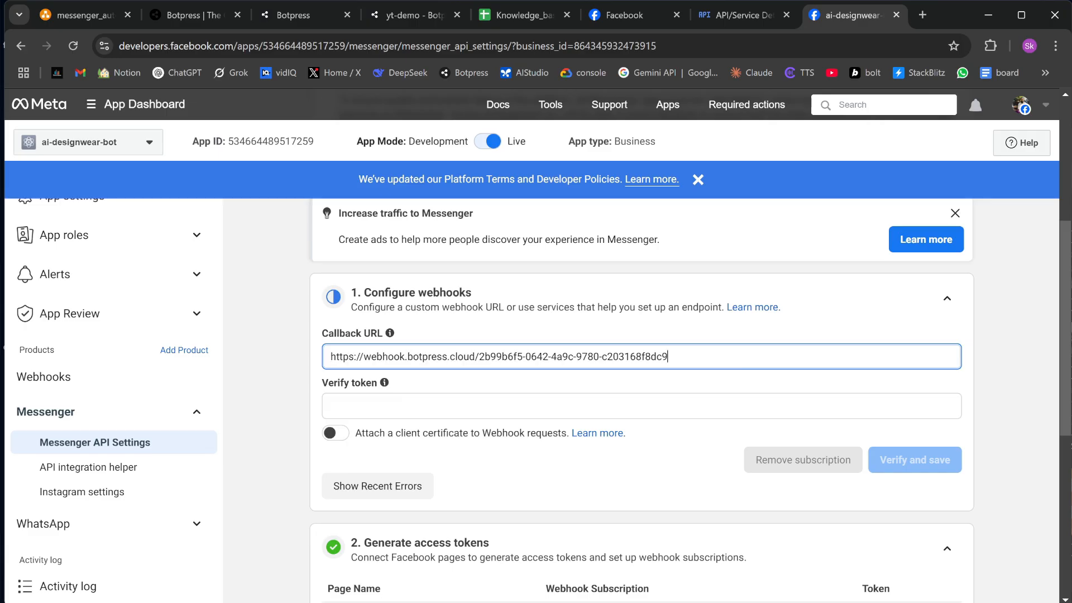
# - Copy the integration's Verify Token from Botpress into the Meta webhook's Verify token field, and verify and save the webhook
pyautogui.click(412, 15)
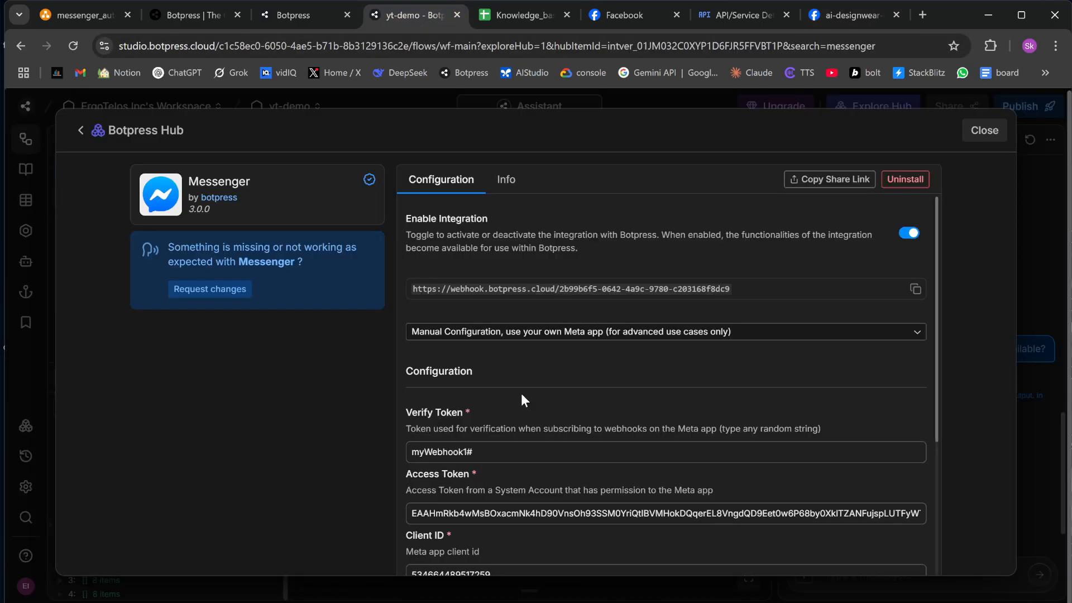
pyautogui.click(667, 451)
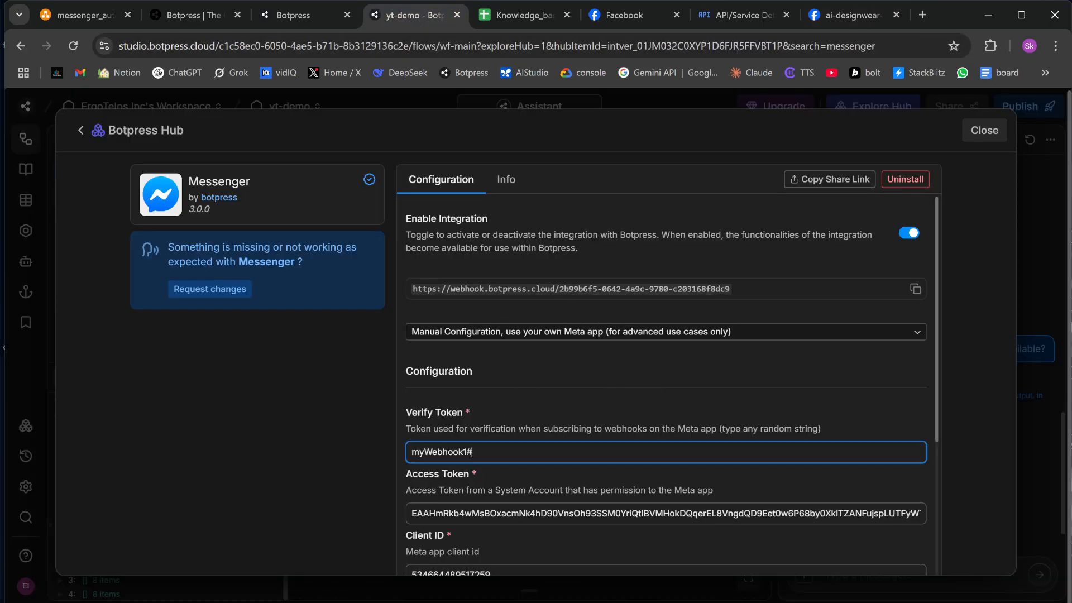
pyautogui.hotkey('ctrl', 'a')
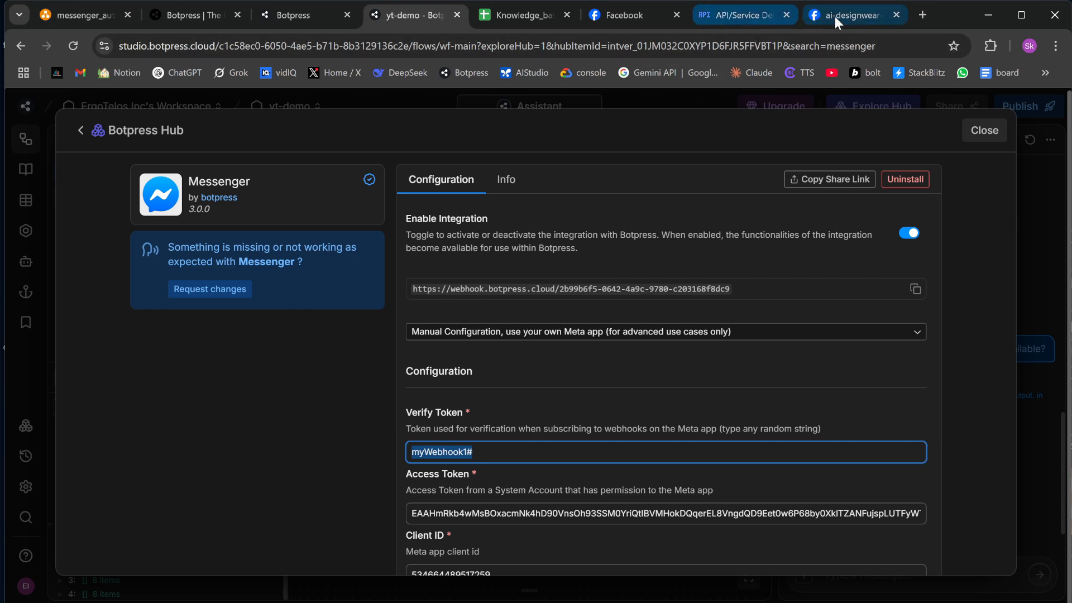
pyautogui.click(835, 16)
pyautogui.click(642, 405)
pyautogui.hotkey('ctrl', 'v')
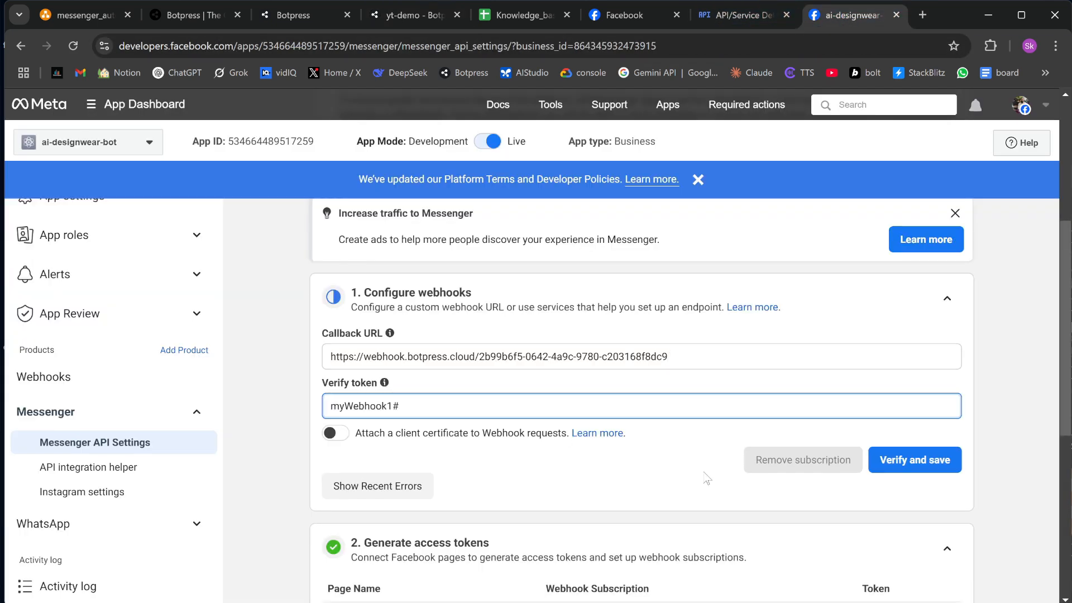
pyautogui.click(900, 472)
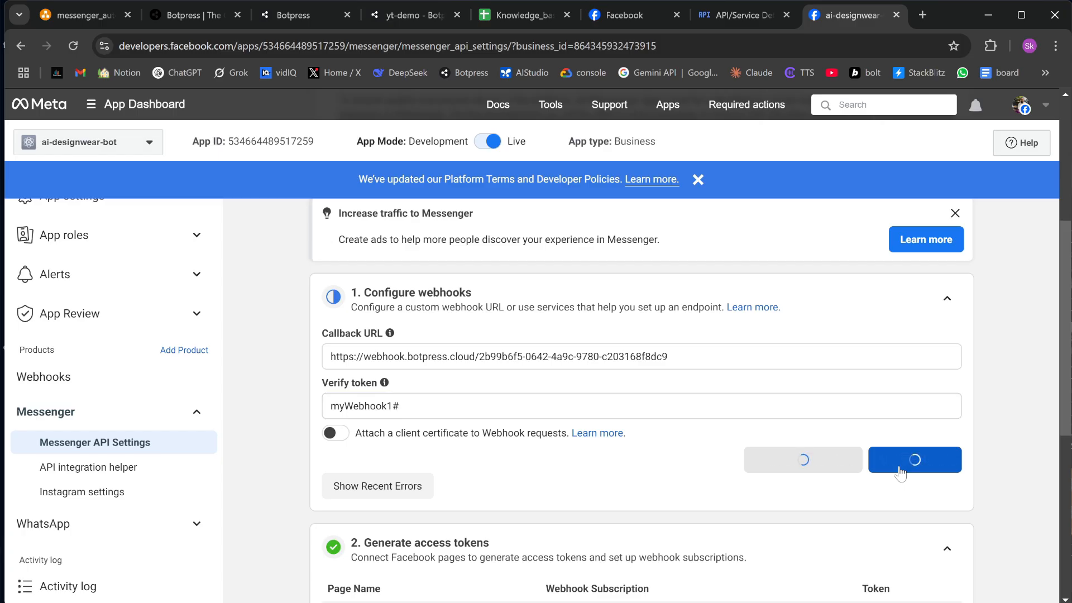
pyautogui.click(946, 299)
# - Set the messages webhook field to version v21.0 and subscribe to it
pyautogui.scroll(-4, 497, 459)
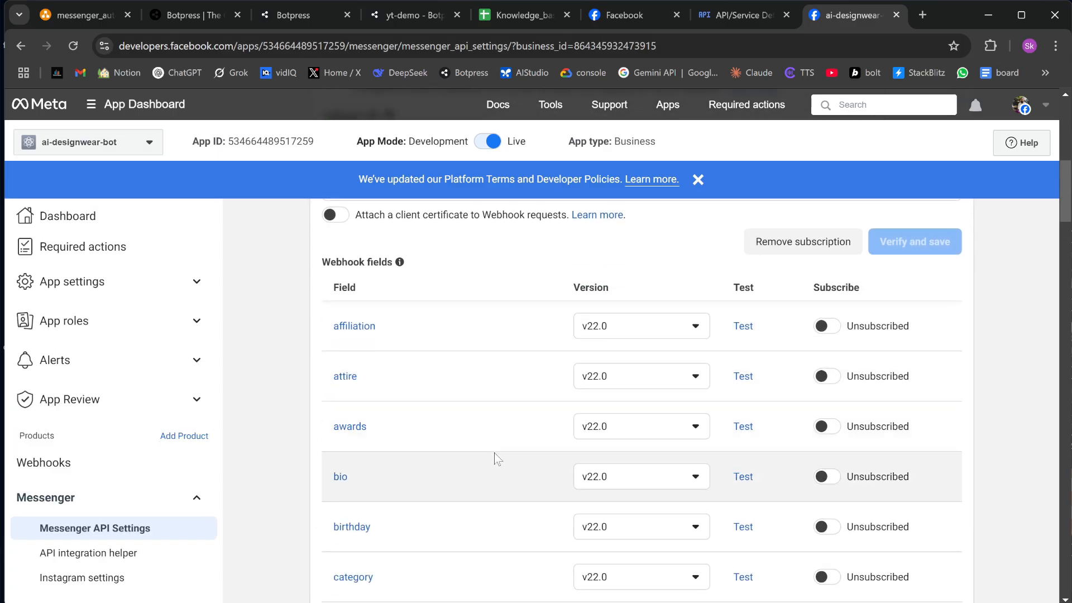
pyautogui.scroll(1, 497, 459)
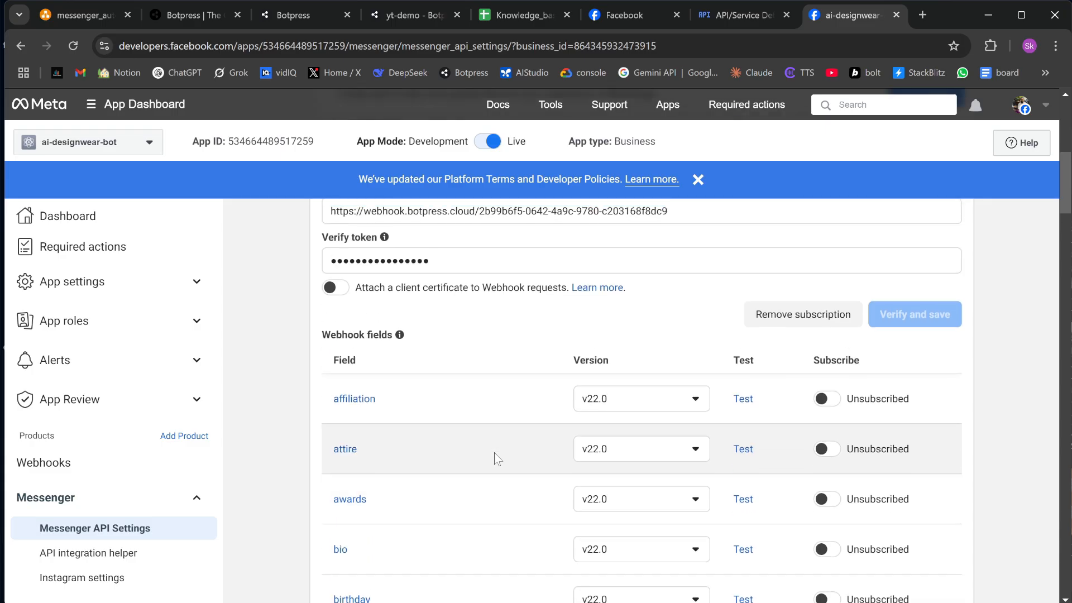
pyautogui.scroll(-4, 494, 459)
pyautogui.scroll(3, 500, 503)
pyautogui.scroll(-10, 487, 505)
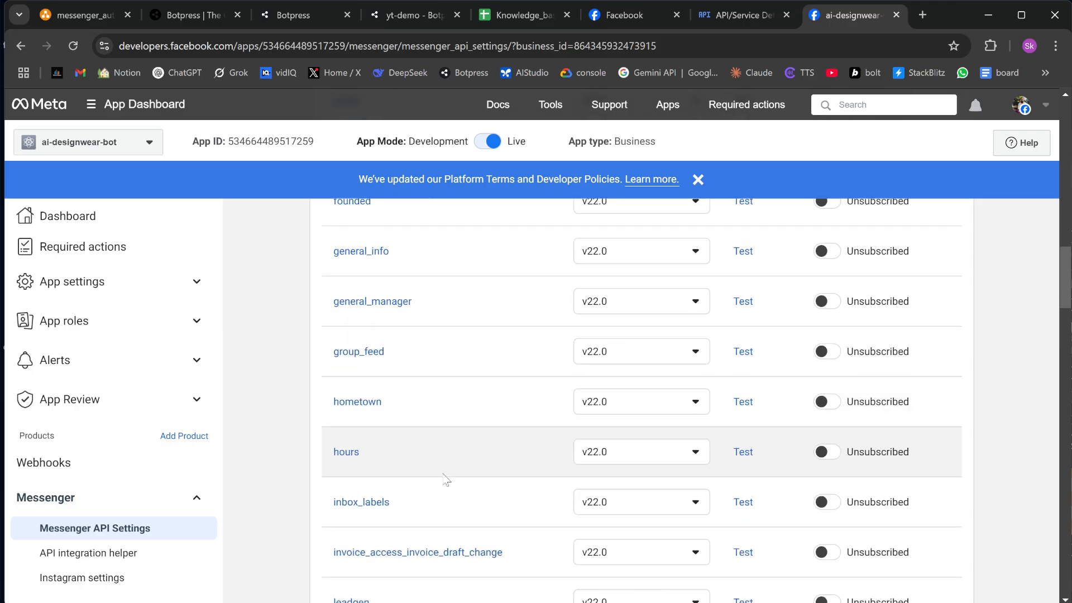
pyautogui.scroll(-10, 446, 480)
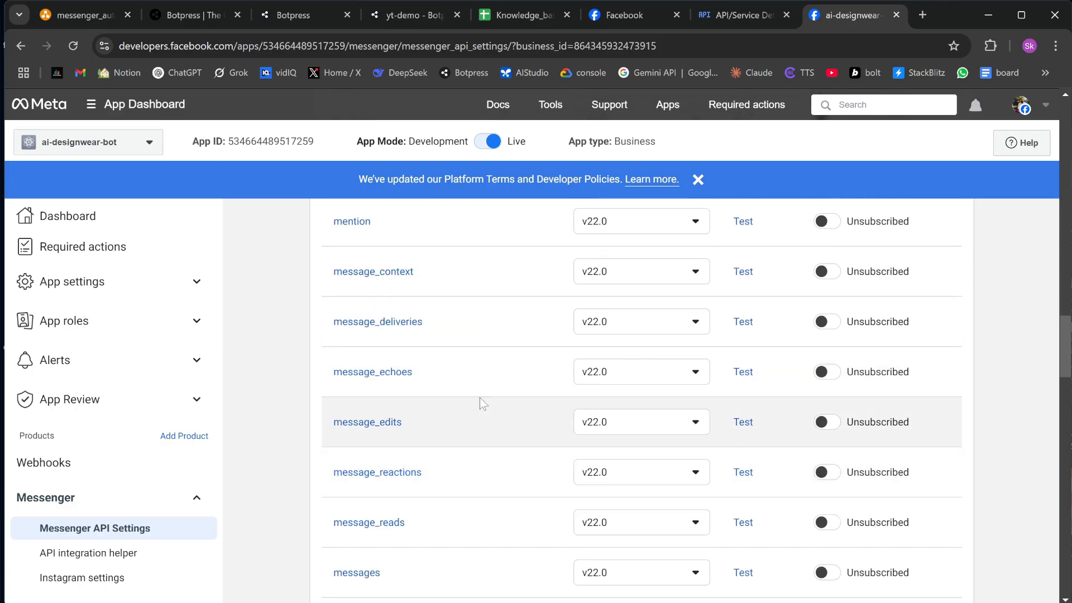
pyautogui.scroll(-5, 489, 453)
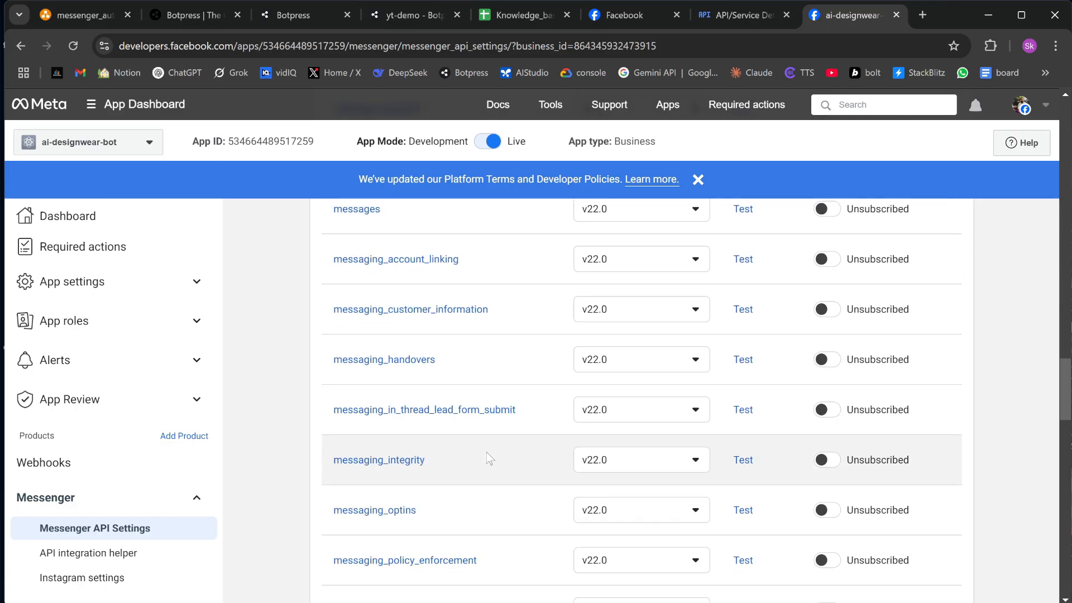
pyautogui.scroll(3, 489, 459)
pyautogui.click(693, 428)
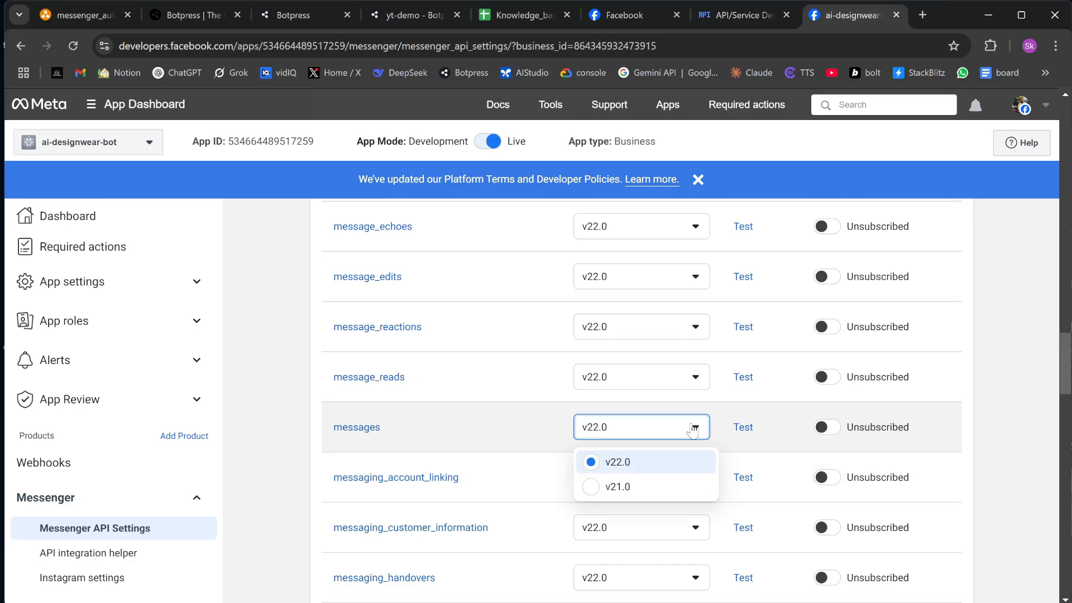
pyautogui.click(590, 490)
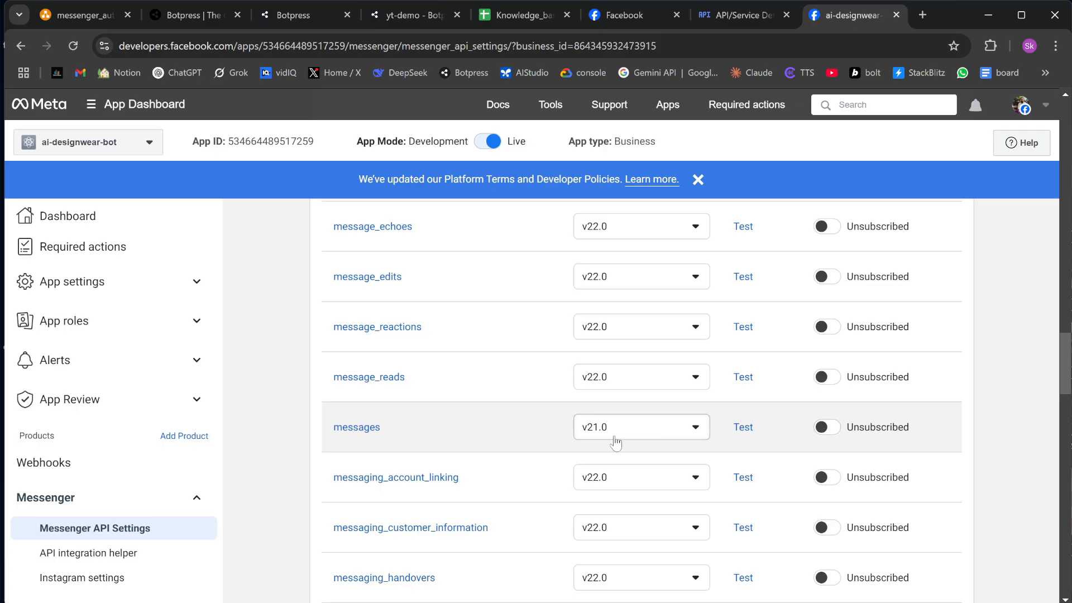
pyautogui.click(823, 428)
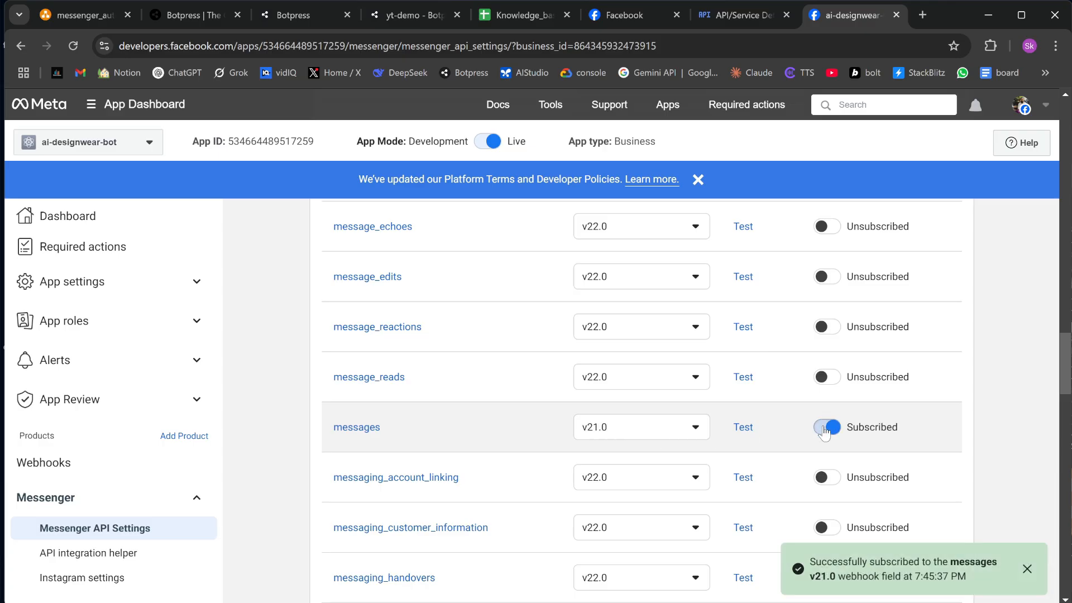
# - Set the messaging_postbacks webhook field to version v21.0, subscribe to it and dismiss the notification
pyautogui.scroll(-3, 763, 432)
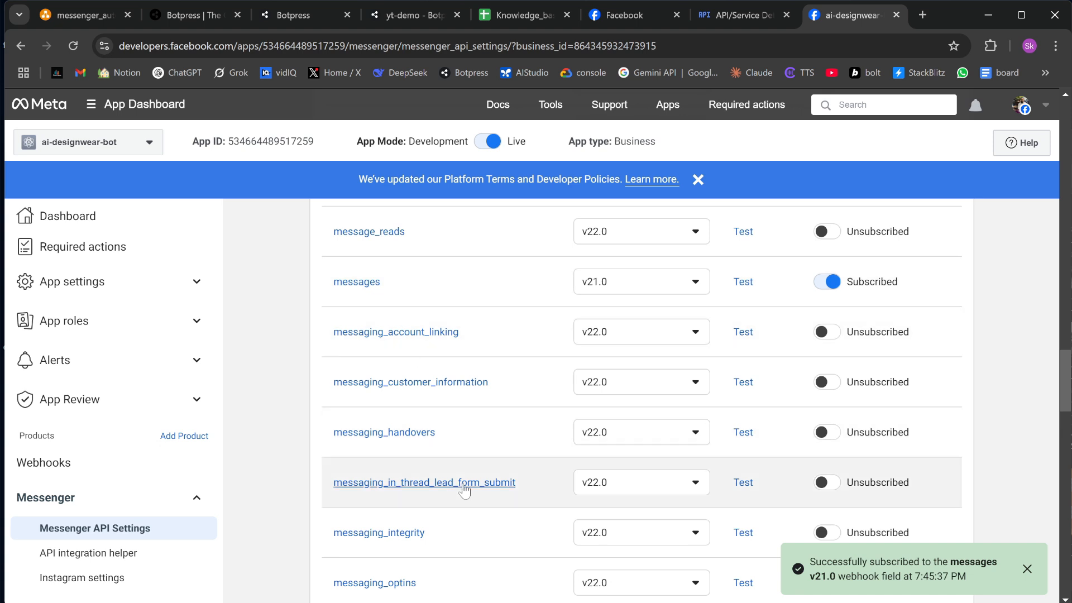
pyautogui.scroll(-3, 466, 433)
pyautogui.click(631, 545)
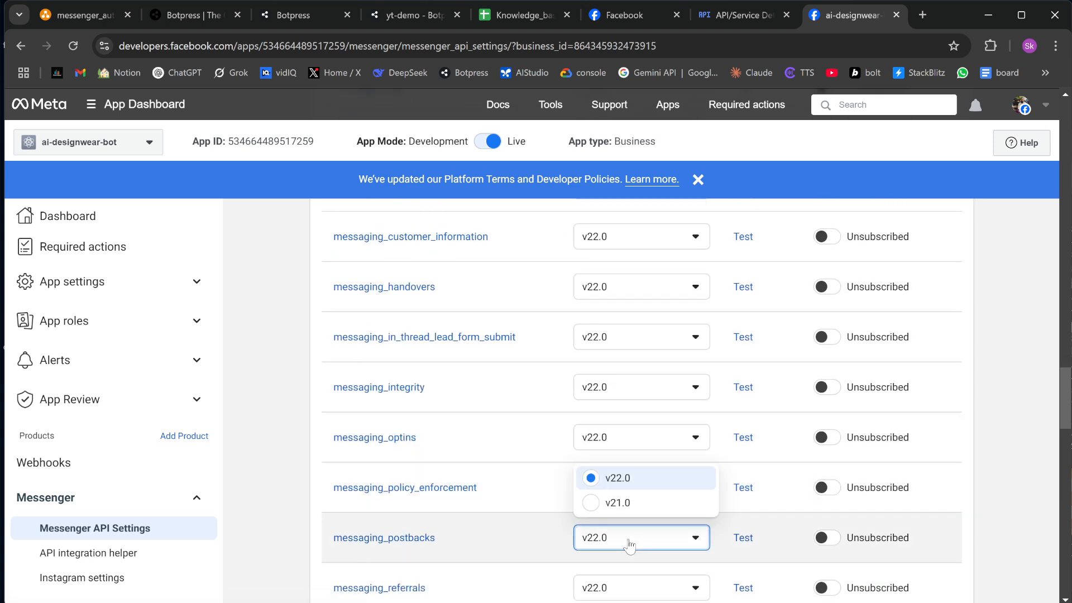
pyautogui.click(595, 508)
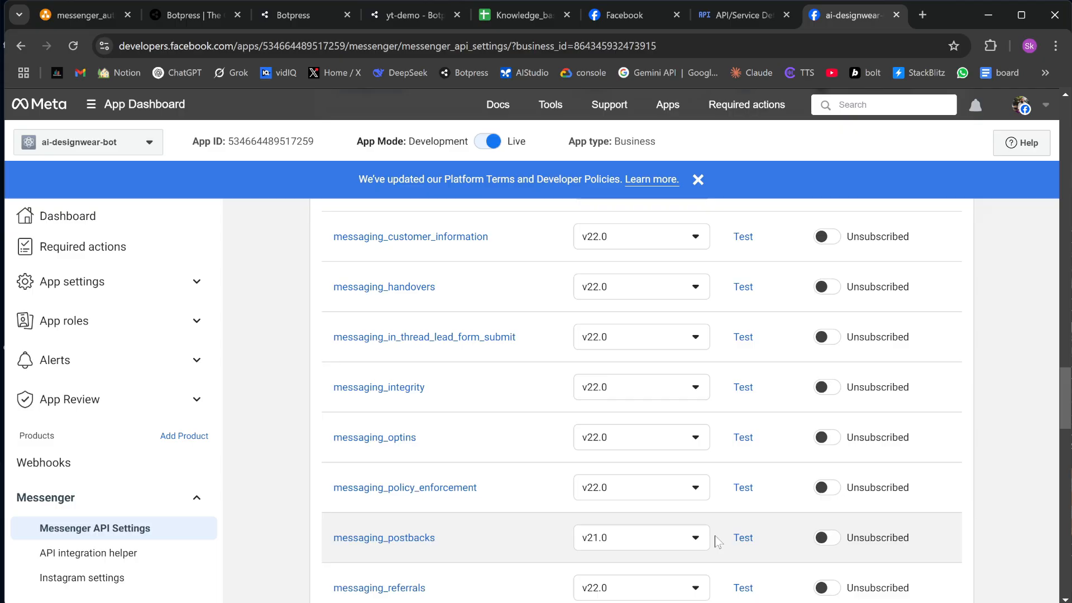
pyautogui.click(828, 539)
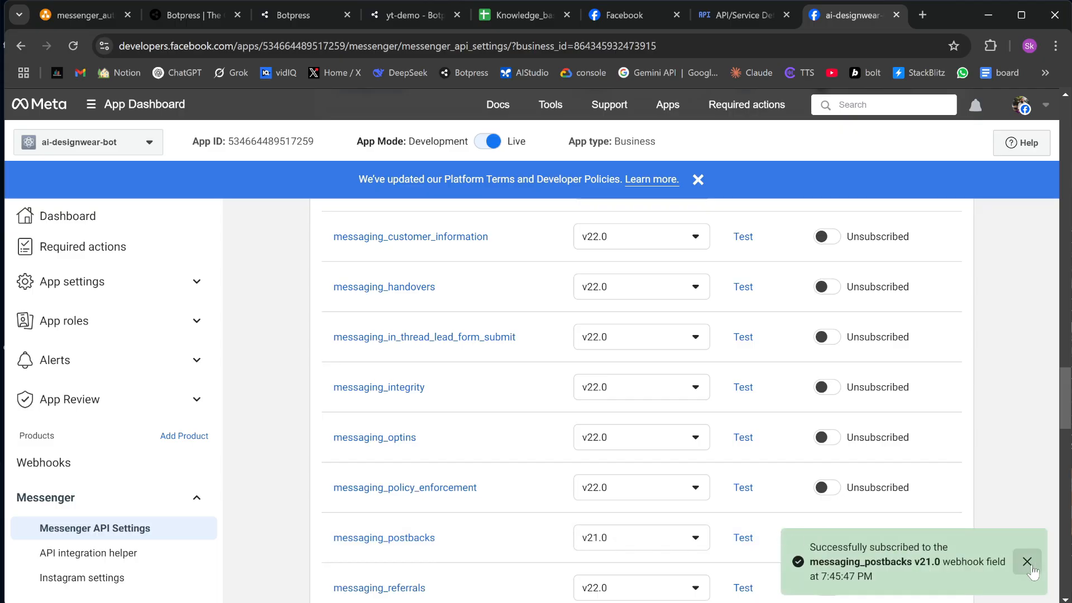
pyautogui.click(1027, 561)
pyautogui.scroll(-15, 929, 513)
pyautogui.scroll(20, 928, 511)
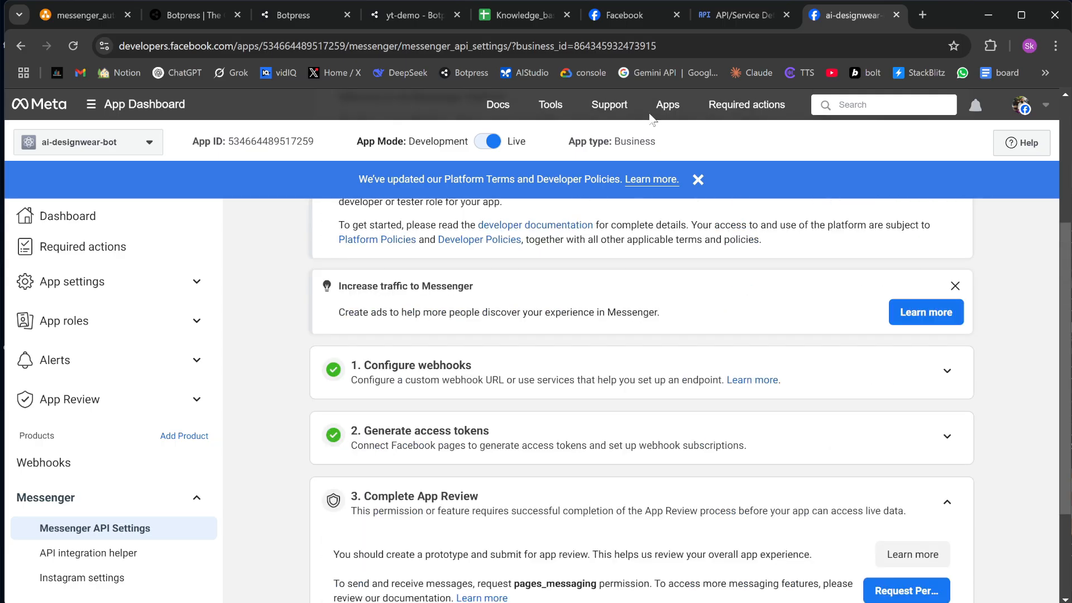
# - Switch to the AI Designwear page on Facebook and send it the message "hello" in a Messenger chat
pyautogui.click(617, 15)
pyautogui.scroll(-3, 689, 370)
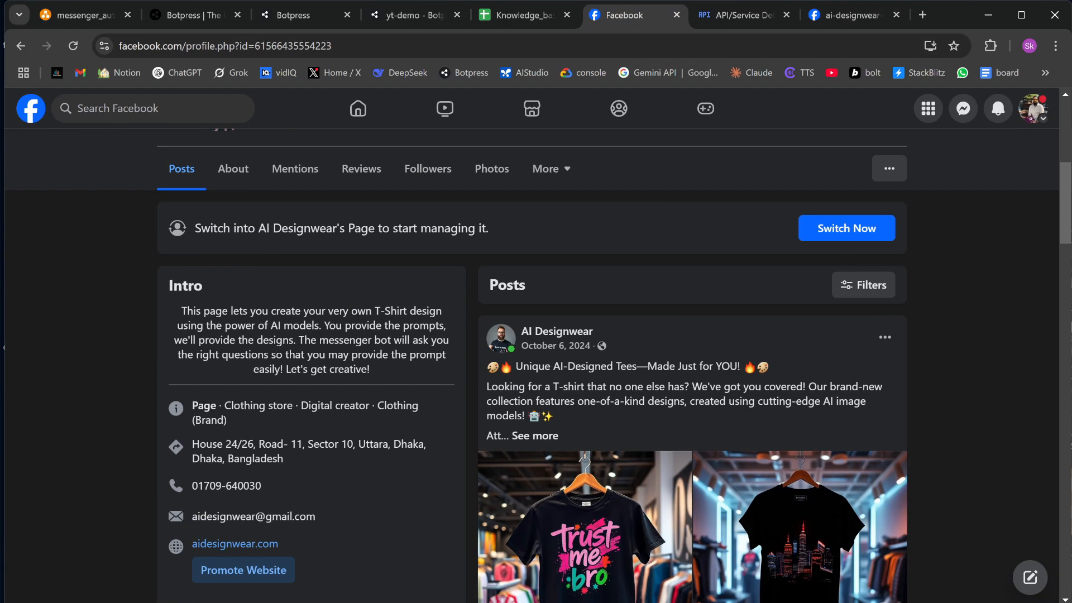
pyautogui.scroll(4, 688, 371)
pyautogui.click(825, 332)
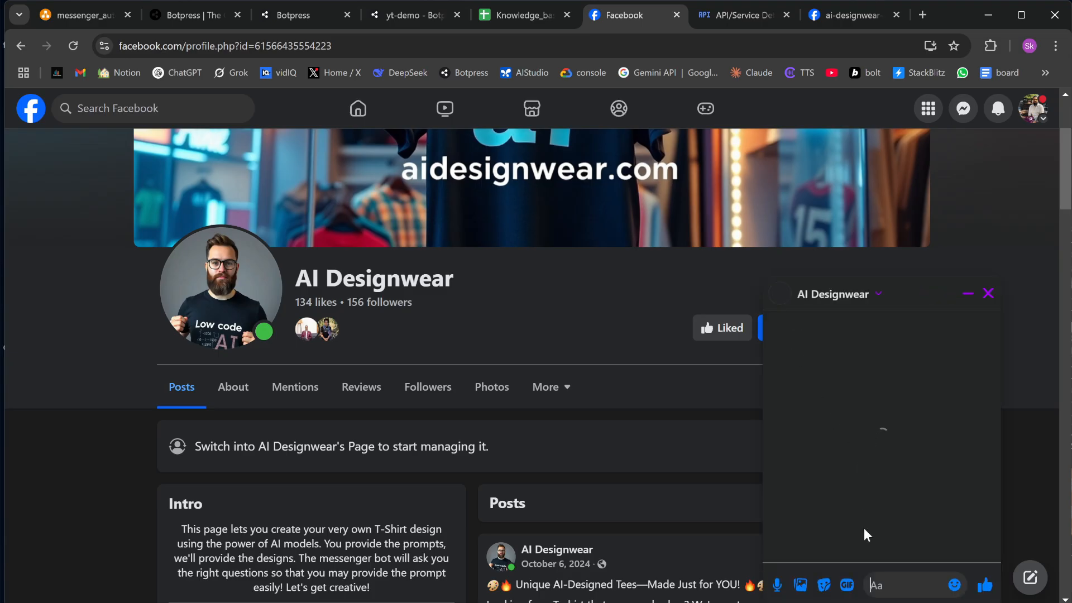
pyautogui.write('hello')
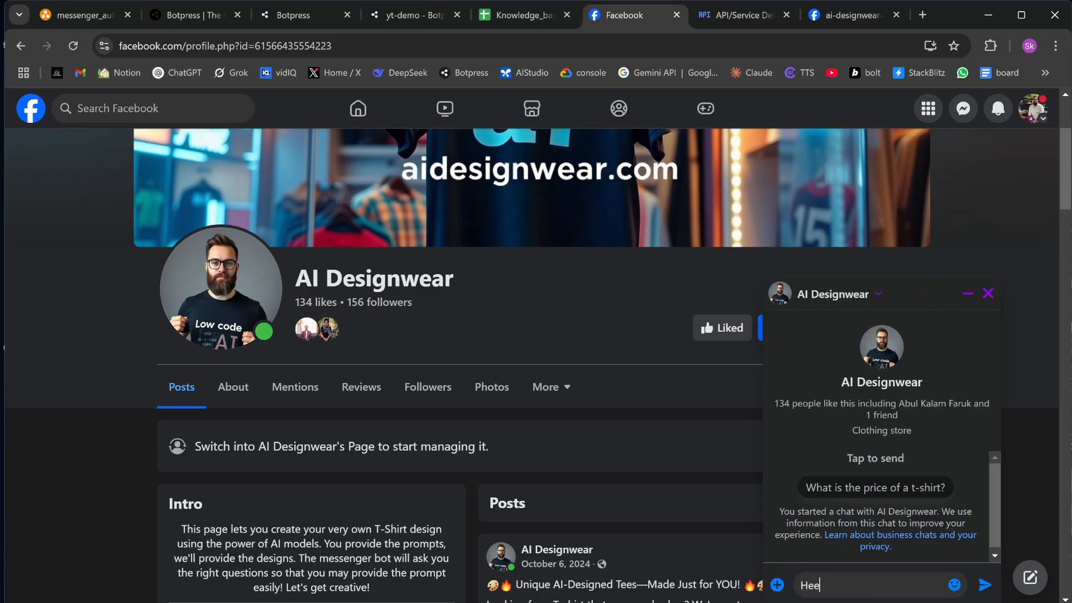
pyautogui.press('Return')
pyautogui.scroll(-1, 459, 267)
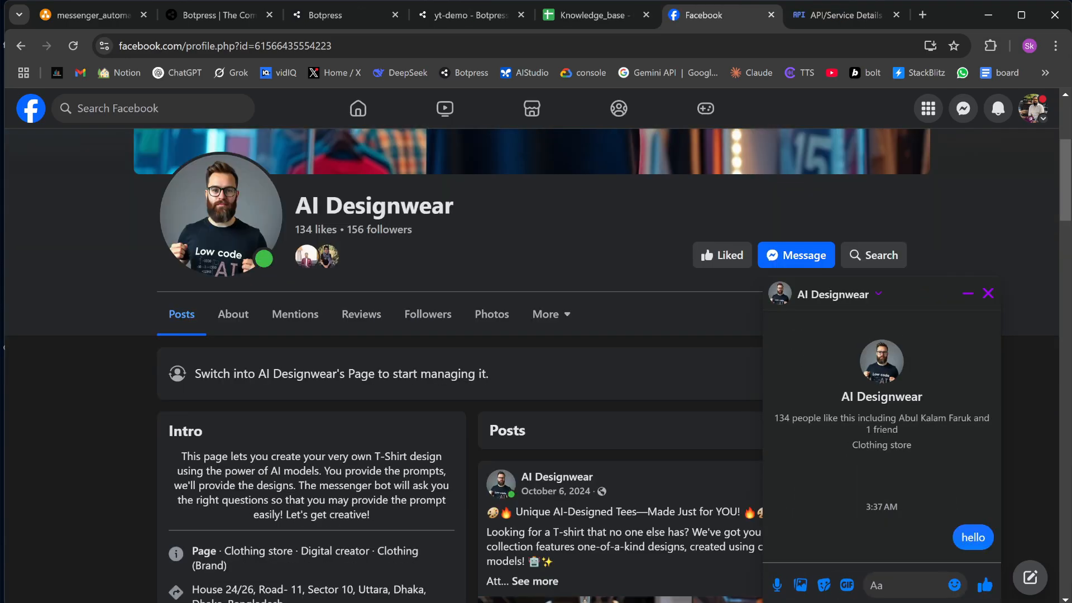
# - Publish the yt-demo bot in Botpress, and send "hello" again in the AI Designwear Messenger chat on Facebook
pyautogui.click(468, 14)
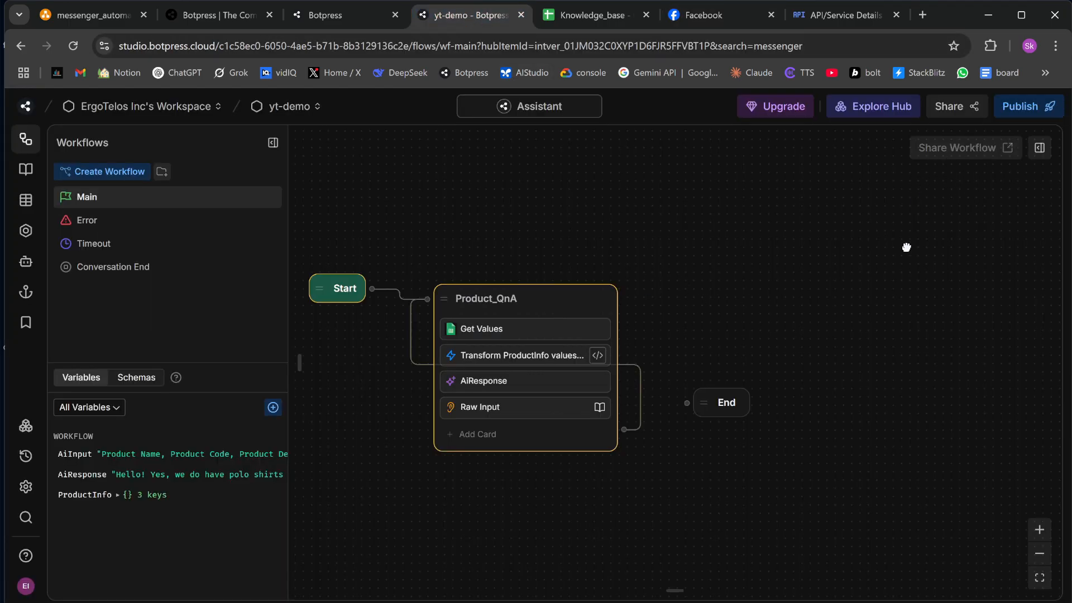
pyautogui.click(1018, 112)
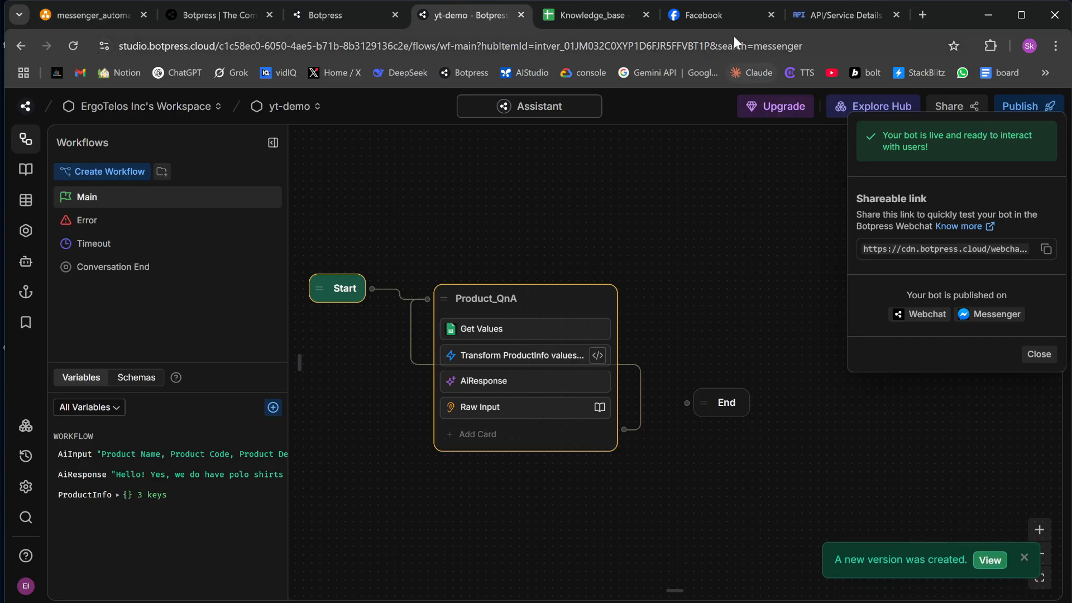
pyautogui.click(725, 12)
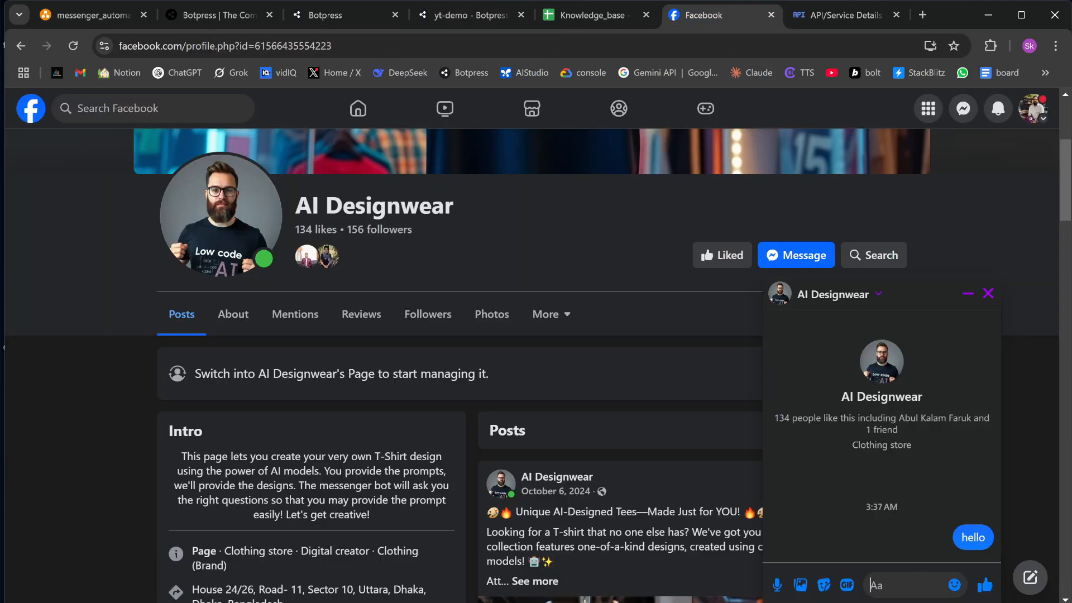
pyautogui.write('hello')
pyautogui.press('Return')
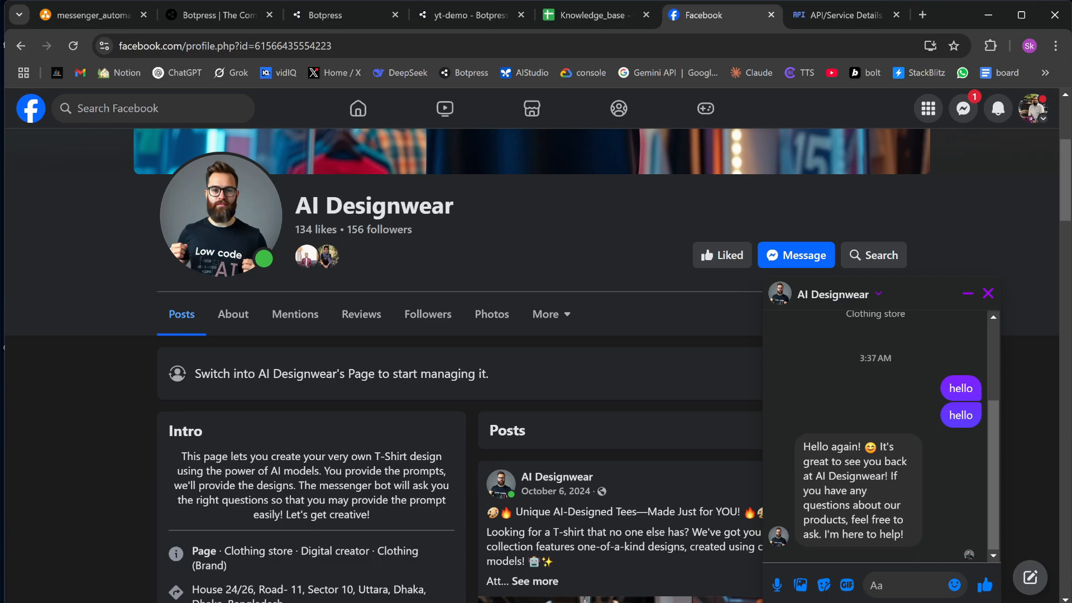
# - Ask the bot "what are the products available?" in the AI Designwear chat
pyautogui.write('what ate')
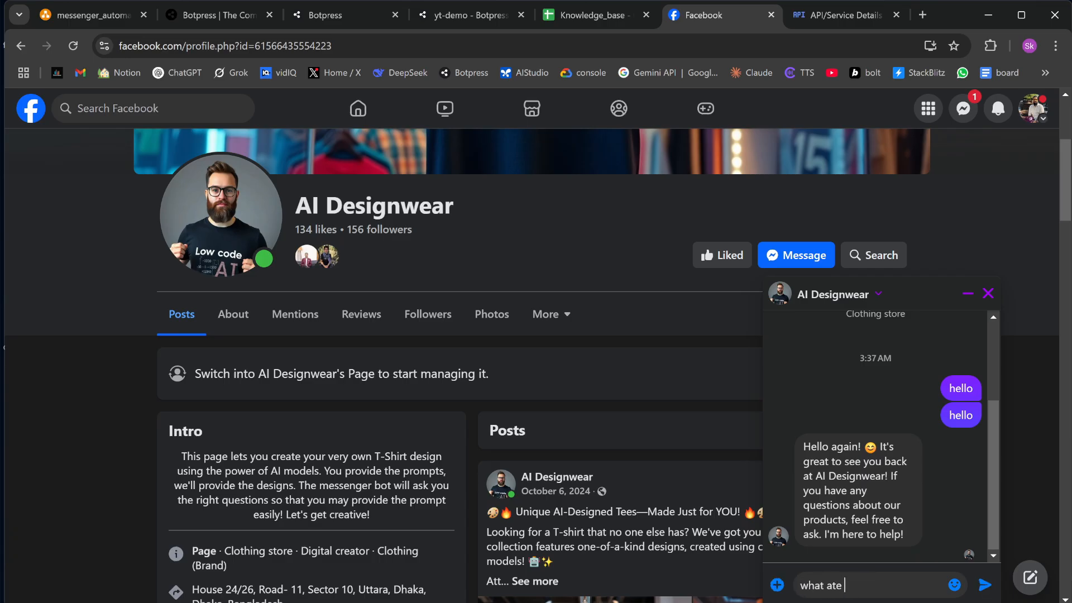
pyautogui.press('BackSpace')
pyautogui.press('BackSpace')
pyautogui.write('re the products available?')
pyautogui.press('Return')
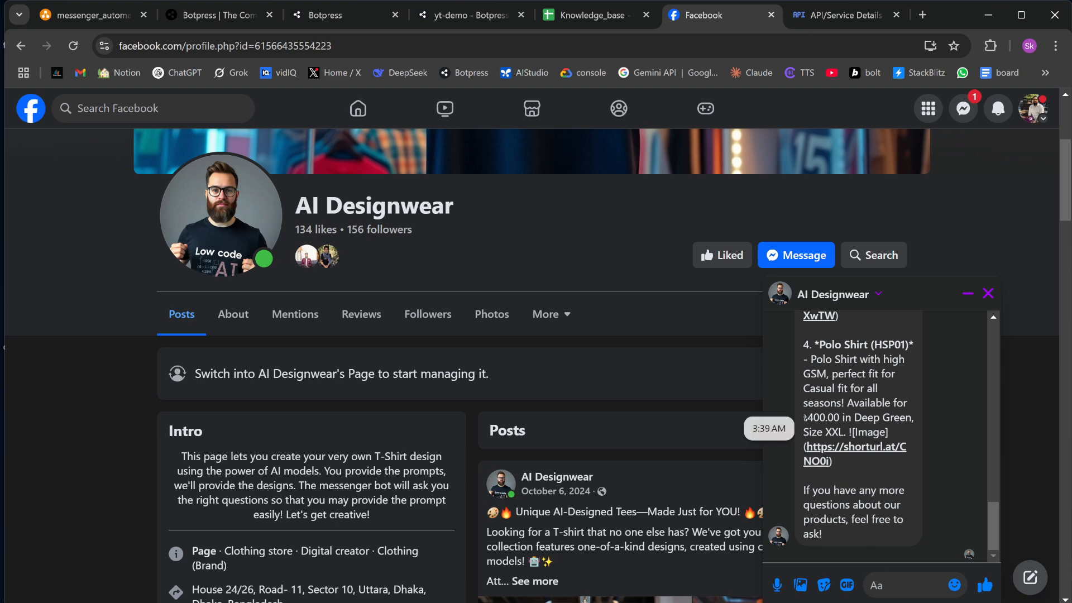
# - Read the bot's product list in the chat and compare it with the ProductDetails table in the Knowledge_base spreadsheet
pyautogui.scroll(3, 862, 555)
pyautogui.scroll(5, 862, 435)
pyautogui.scroll(4, 862, 436)
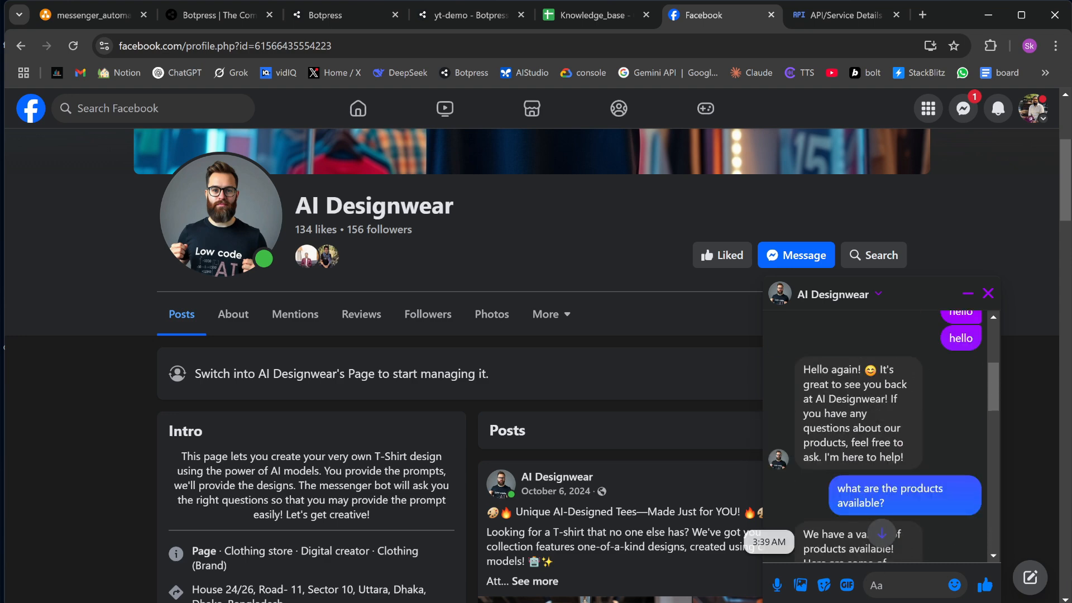
pyautogui.scroll(-4, 863, 436)
pyautogui.click(586, 15)
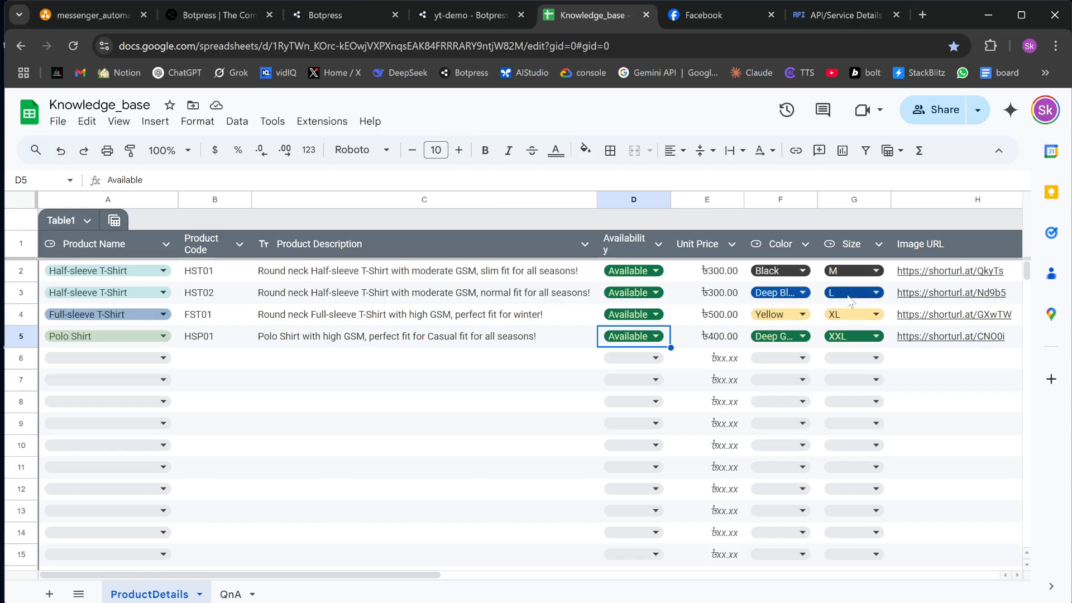
pyautogui.click(719, 15)
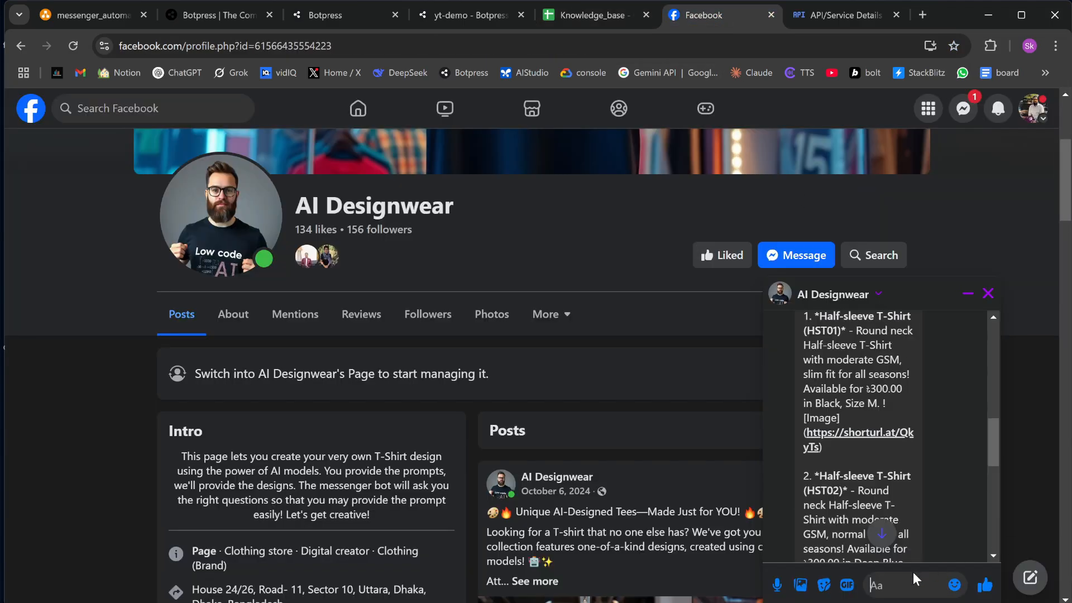
# - Ask the bot "do you have any tshirt with size XL?" in the Messenger chat and read through its reply
pyautogui.click(900, 580)
pyautogui.write('do you have any tshirt with size XL?')
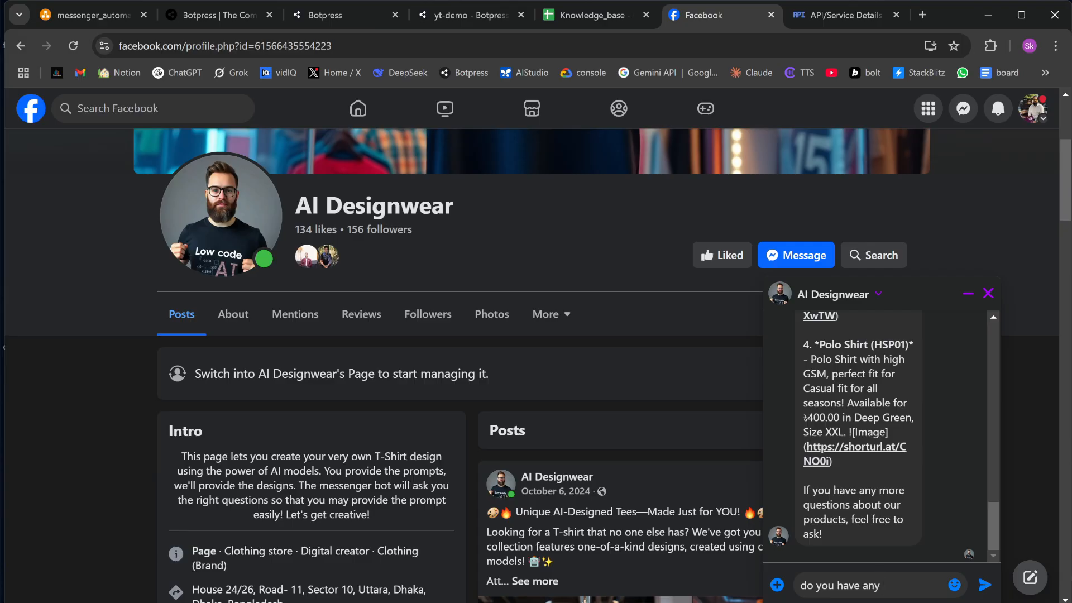
pyautogui.press('Return')
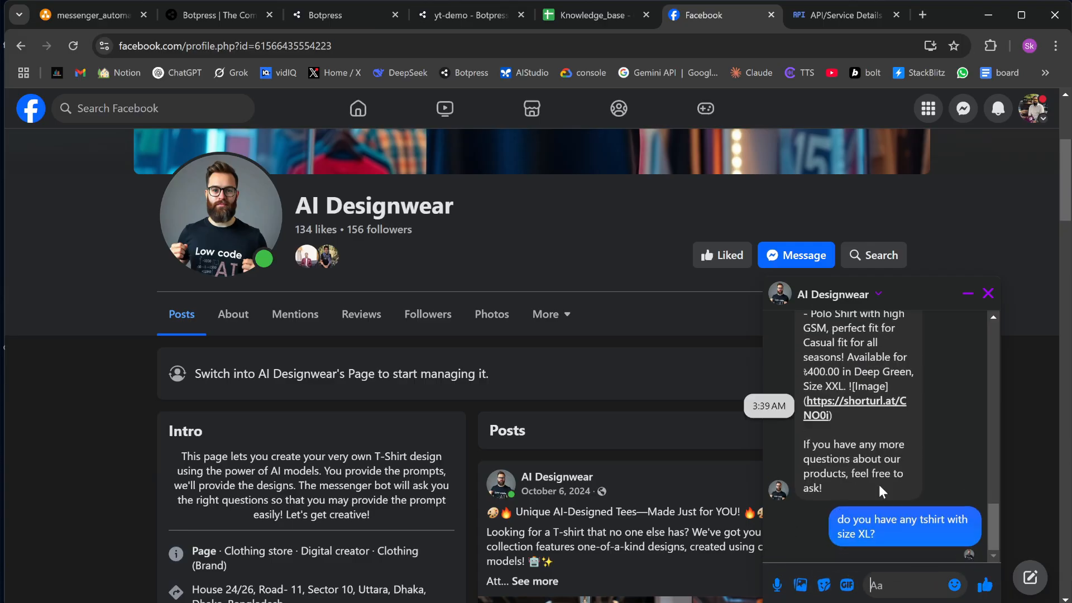
pyautogui.scroll(2, 872, 438)
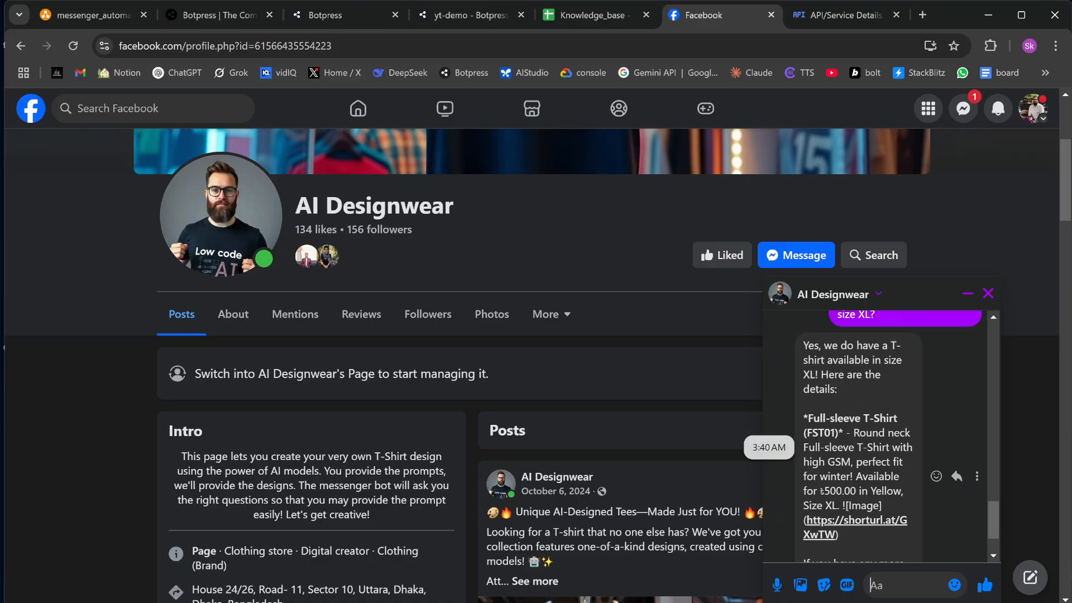
pyautogui.scroll(-2, 861, 426)
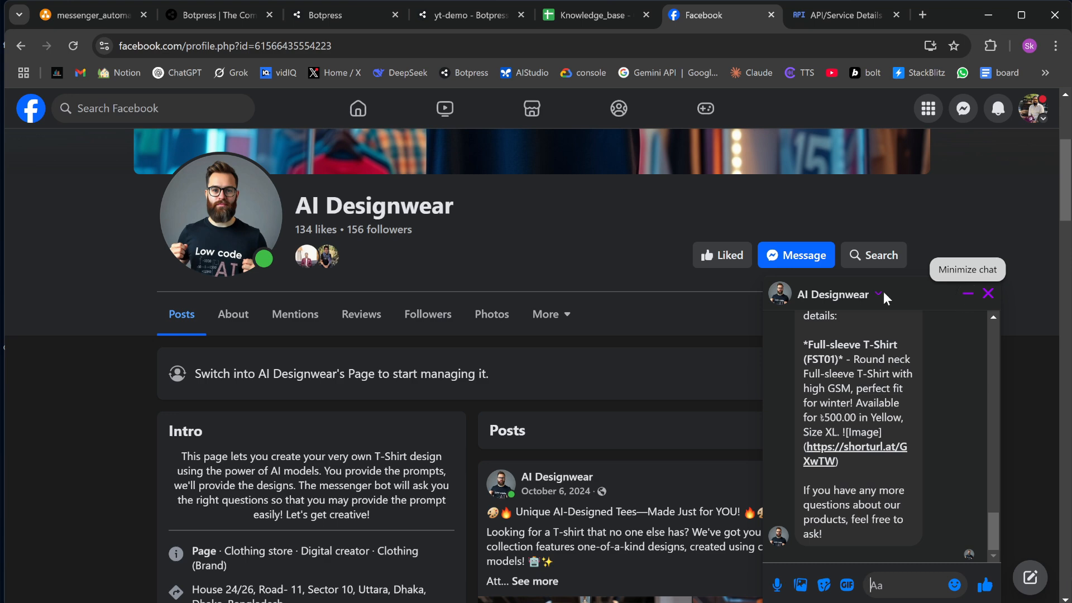
# - Review the product table in the Knowledge_base spreadsheet and the messenger_automation.drawio workflow diagram in diagrams.net
pyautogui.click(590, 15)
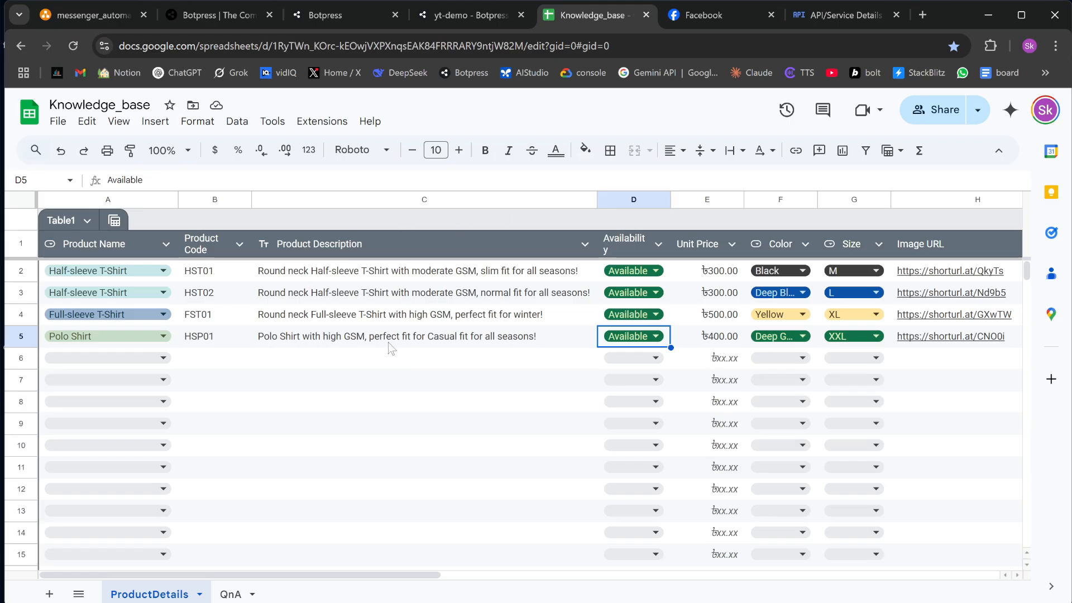
pyautogui.click(82, 13)
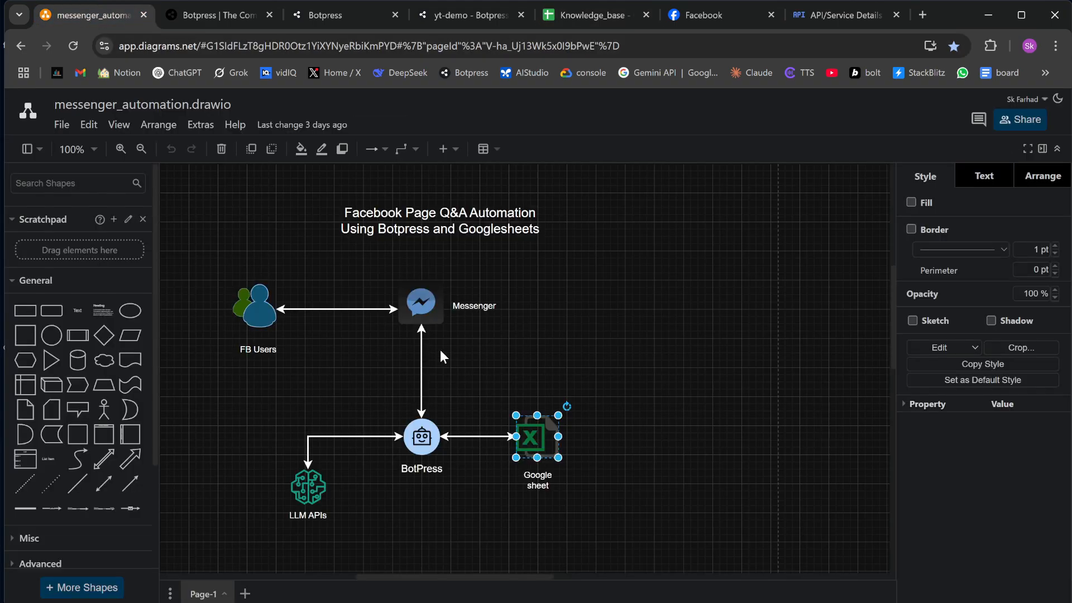